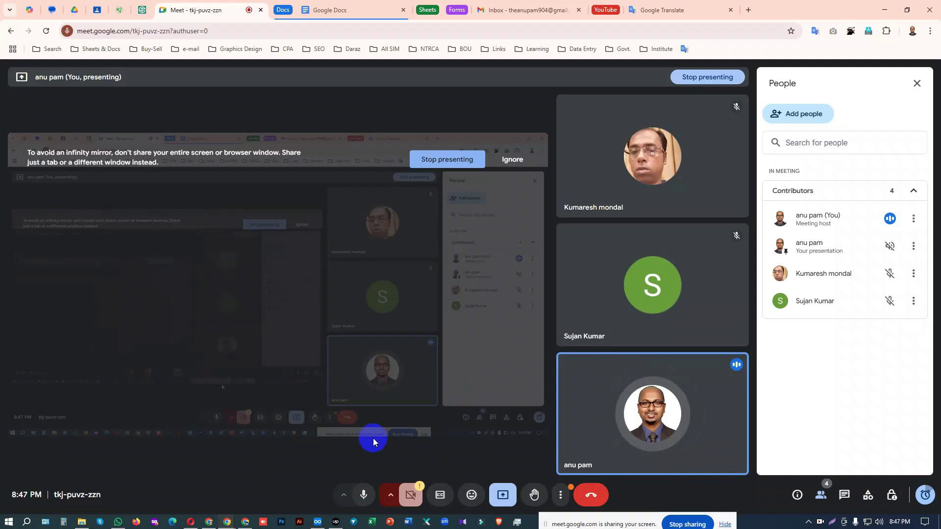
# - Review the Class_02_Microsoft Excel topics in the Dynalist class outline, and minimize the open windows to reach the desktop
pyautogui.click(317, 522)
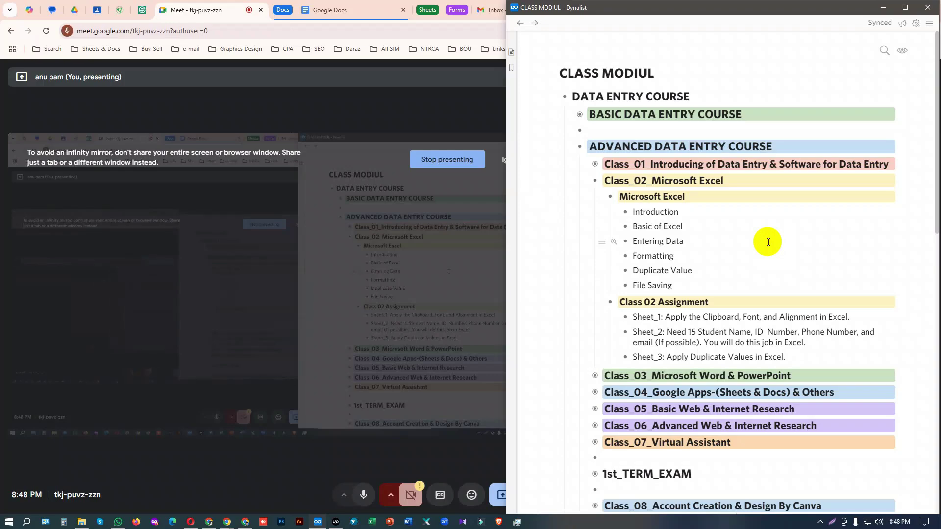
pyautogui.click(883, 9)
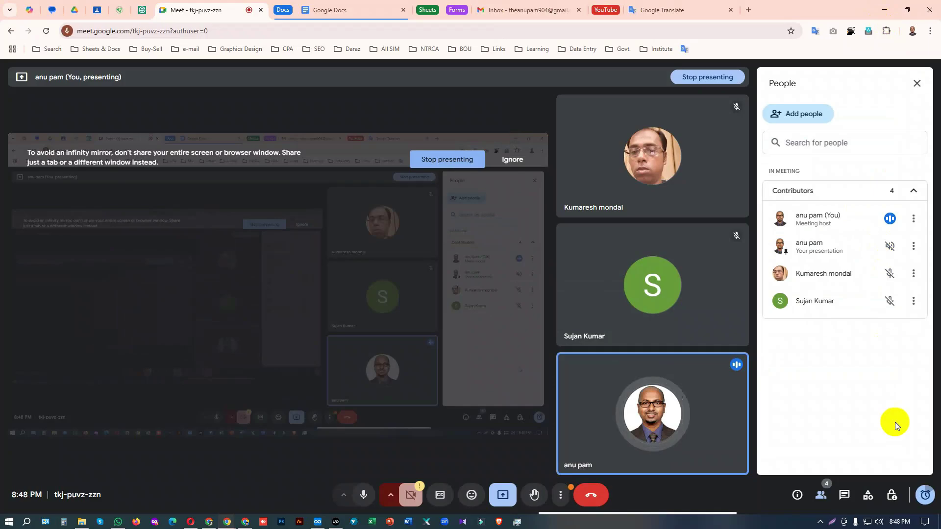
pyautogui.click(227, 521)
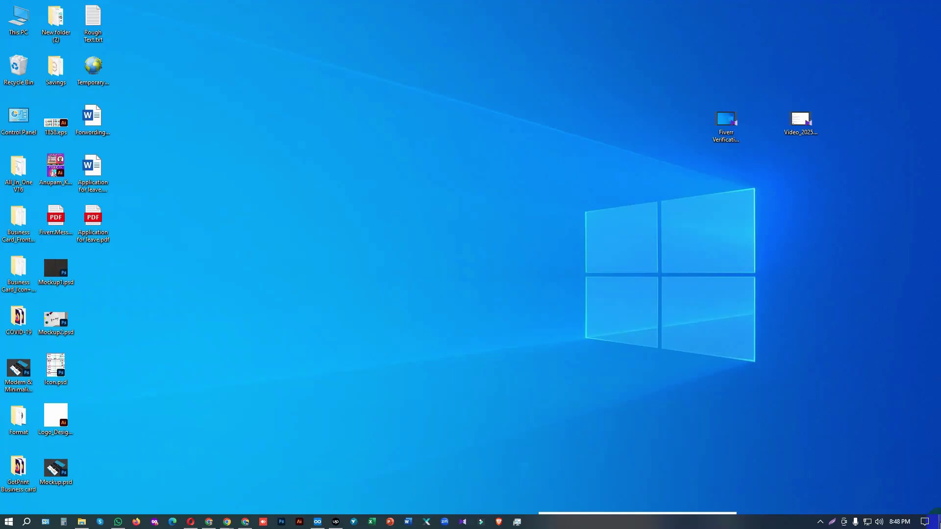
# - Refresh the desktop, launch Excel and create a blank workbook
pyautogui.rightClick(482, 212)
pyautogui.click(501, 242)
pyautogui.click(28, 521)
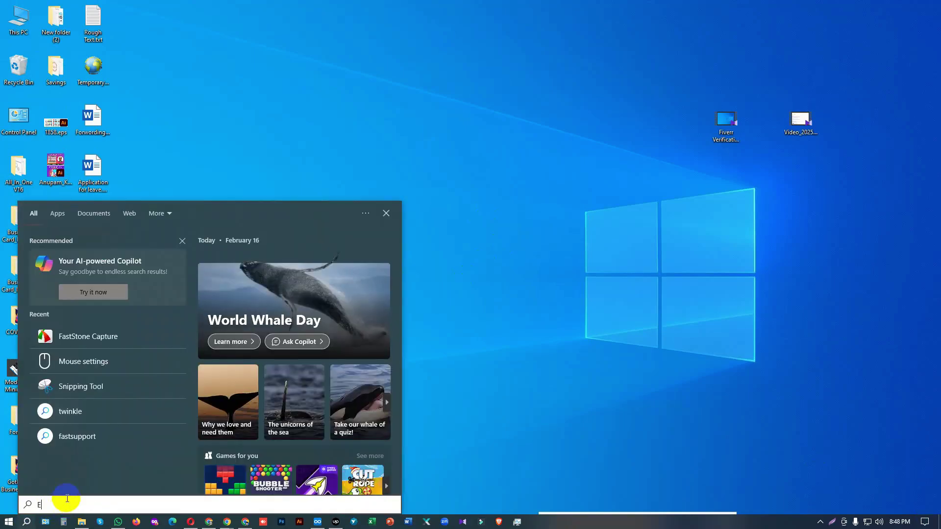
pyautogui.write('Ex')
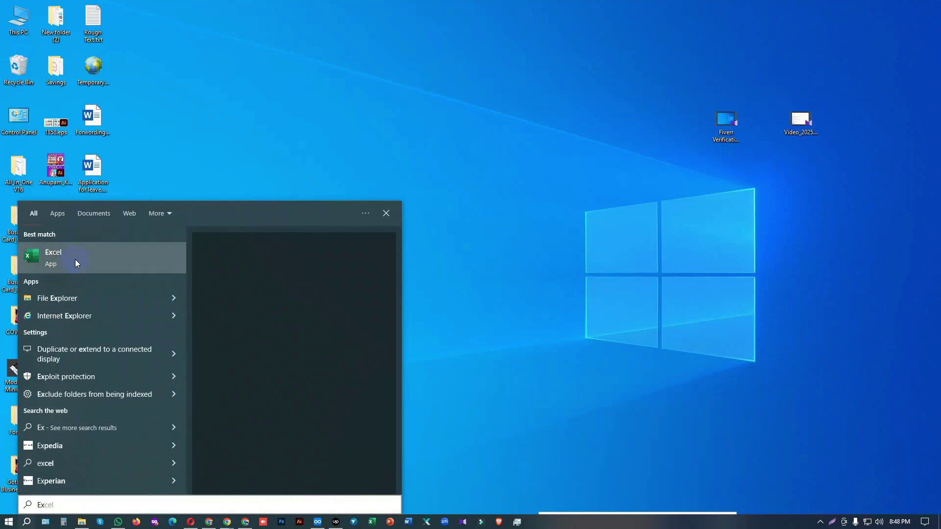
pyautogui.click(75, 260)
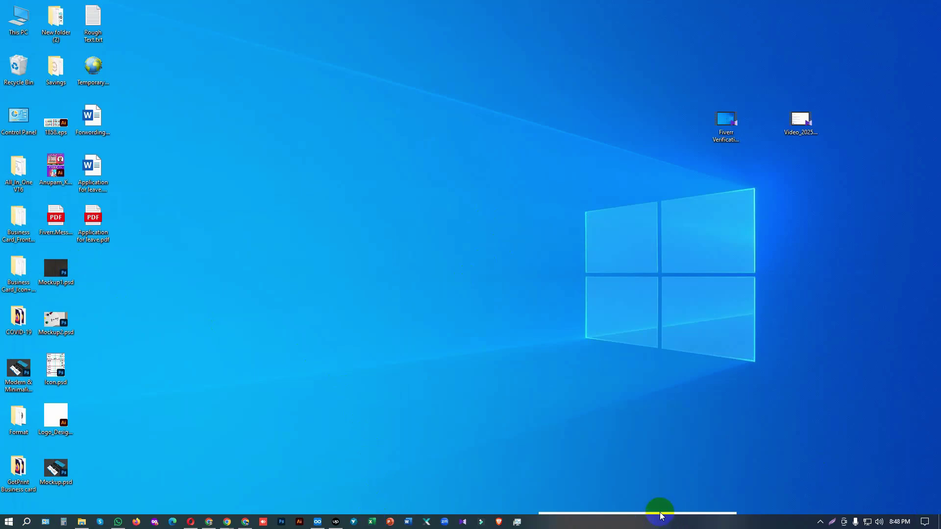
pyautogui.click(372, 521)
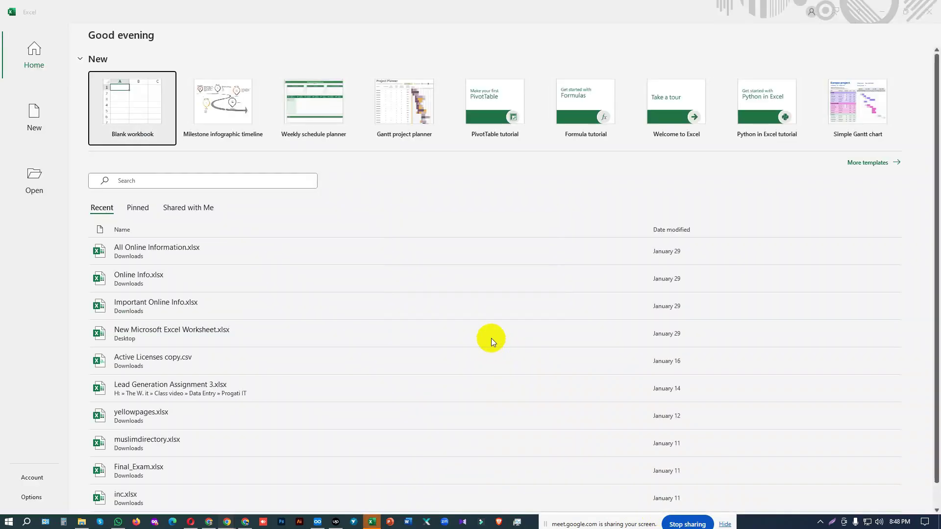
pyautogui.click(141, 113)
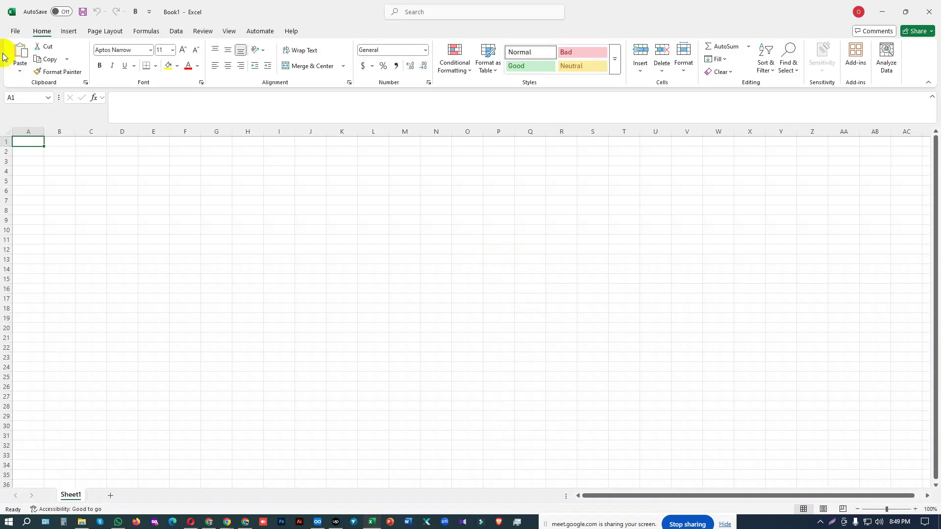
# - Examine the signed-in account icon on the Excel start page by framing it with the screen capture tool, and return to the worksheet
pyautogui.click(12, 12)
pyautogui.click(147, 109)
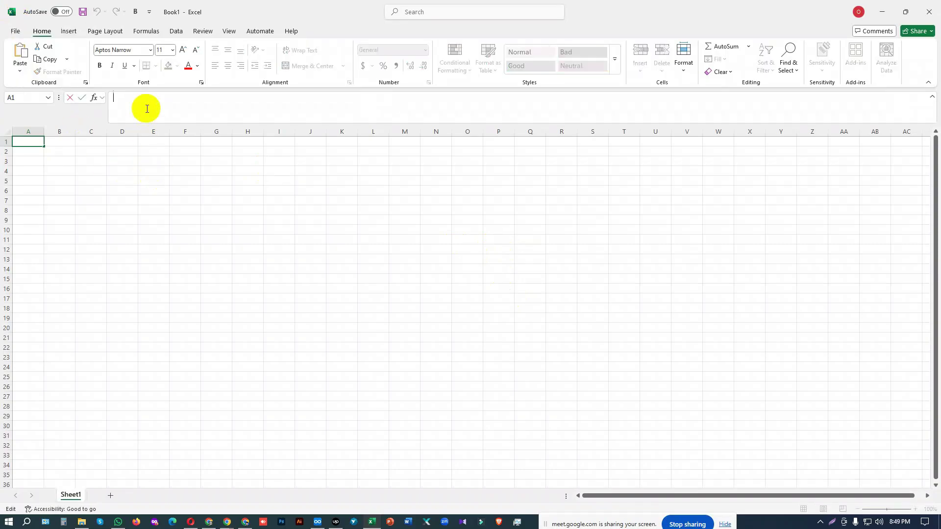
pyautogui.click(13, 30)
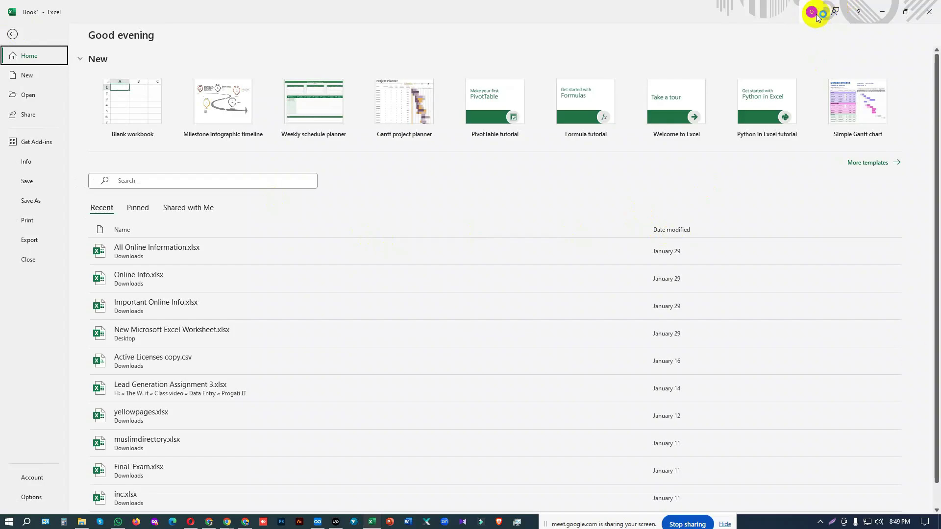
pyautogui.click(836, 523)
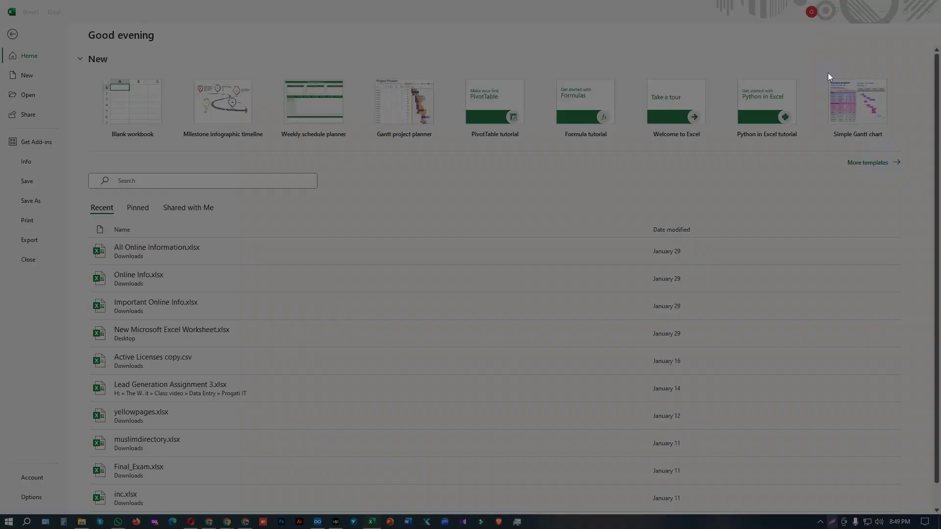
pyautogui.moveTo(774, 1); pyautogui.dragTo(839, 41)
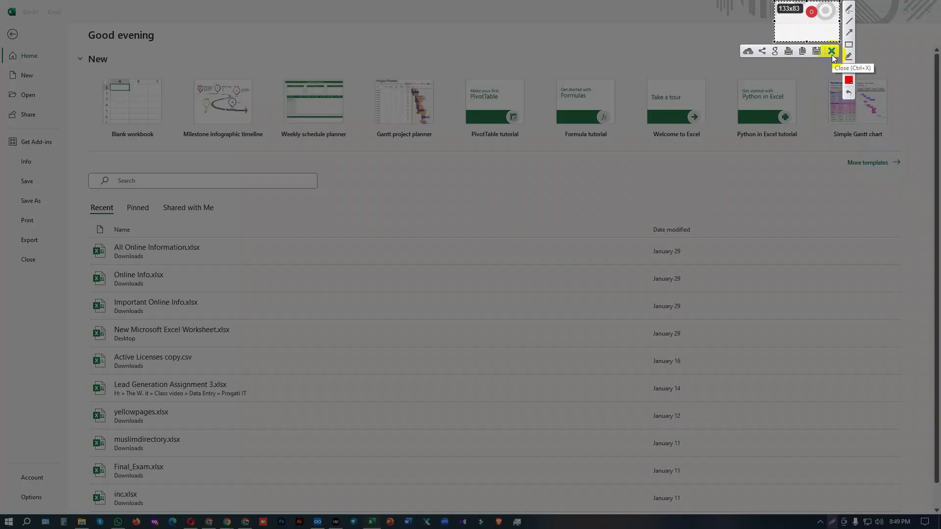
pyautogui.click(832, 52)
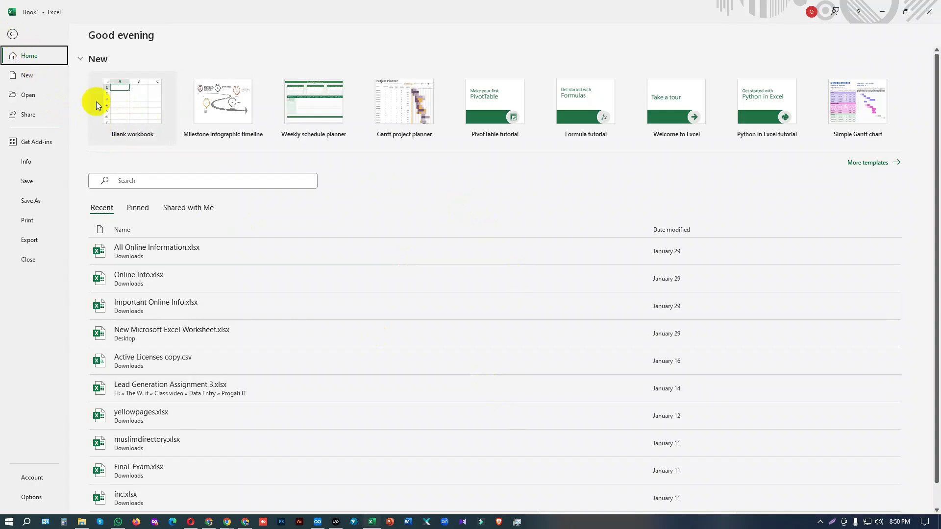
pyautogui.click(12, 34)
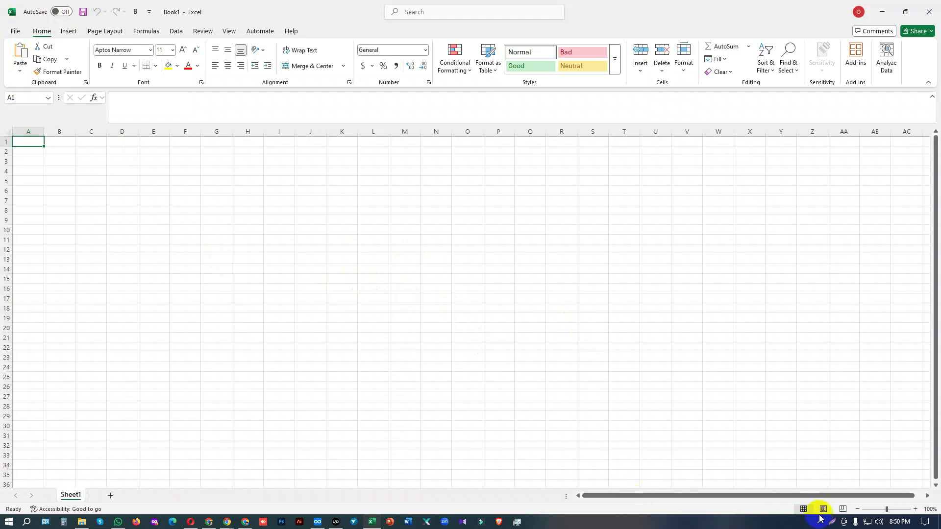
# - Examine the full width of the workbook's title bar by framing it with the screen capture tool, and close the capture
pyautogui.click(831, 525)
pyautogui.moveTo(1, 0); pyautogui.dragTo(835, 27)
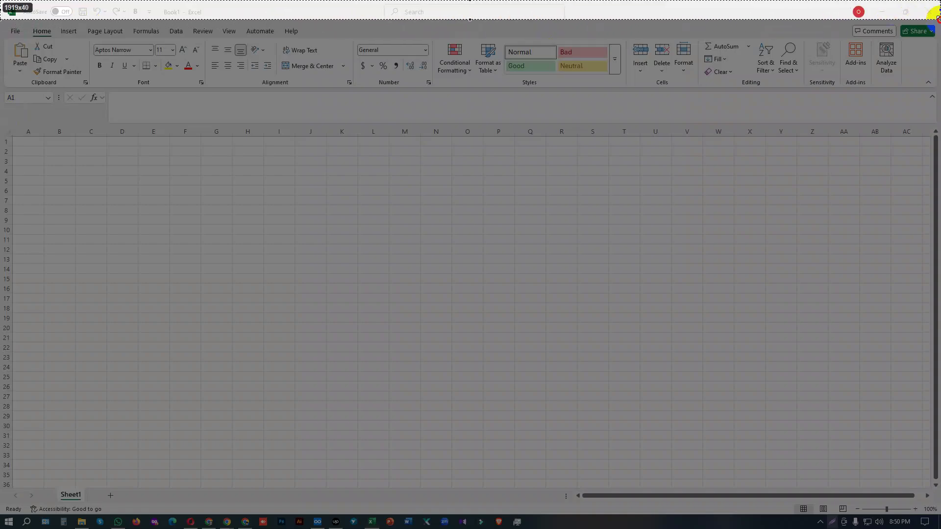
pyautogui.moveTo(937, 19); pyautogui.dragTo(937, 19)
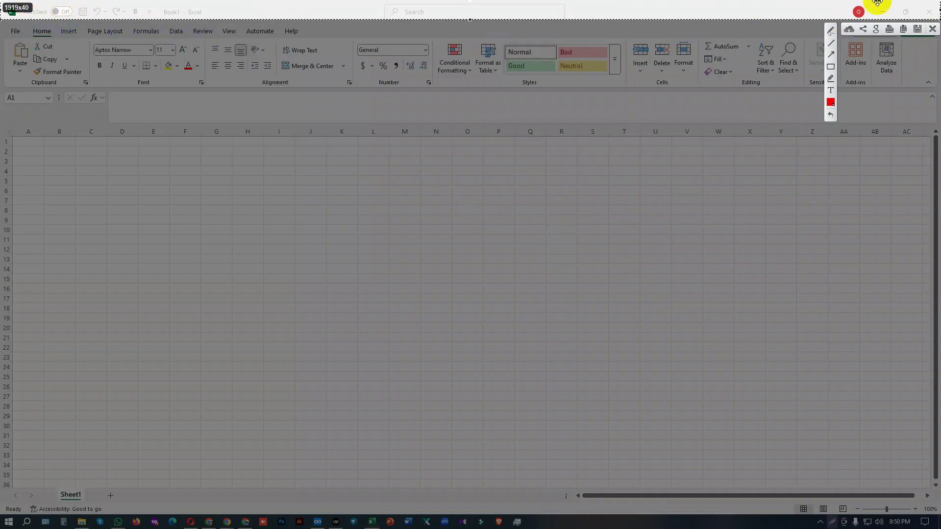
pyautogui.click(932, 28)
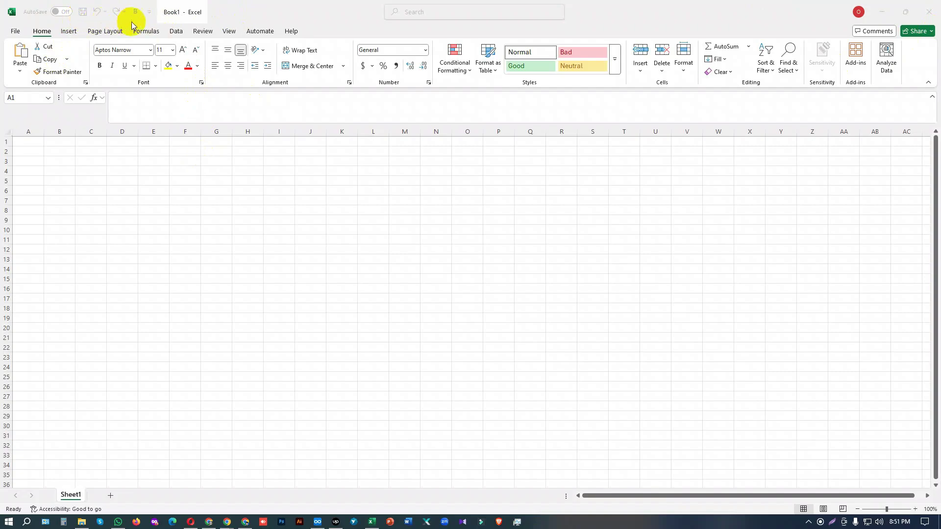
# - Examine the file name and location options for saving the new workbook, and dismiss them without saving
pyautogui.click(183, 15)
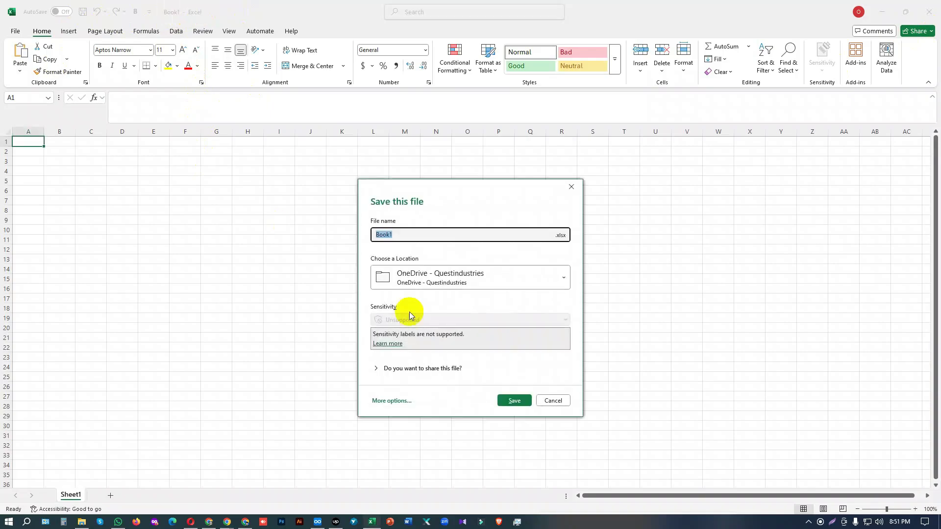
pyautogui.click(556, 401)
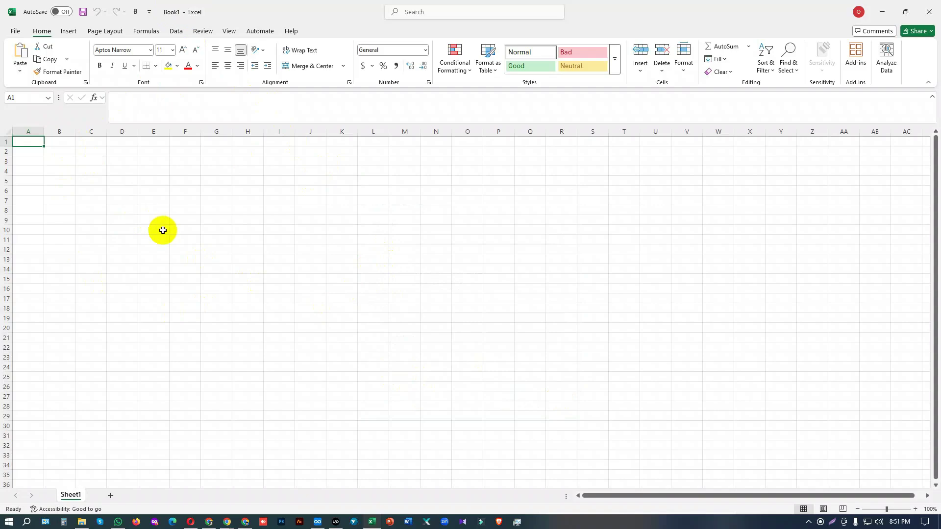
pyautogui.hotkey('ctrl', 's')
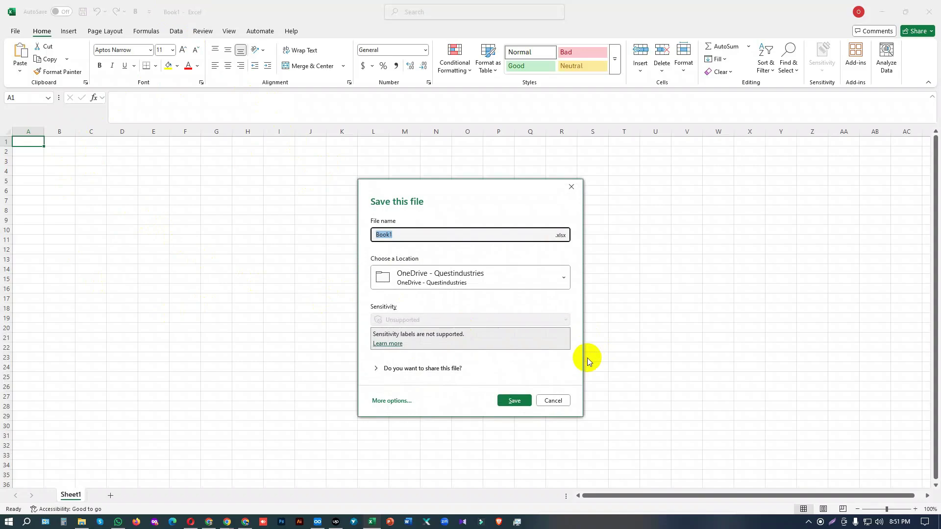
pyautogui.click(558, 401)
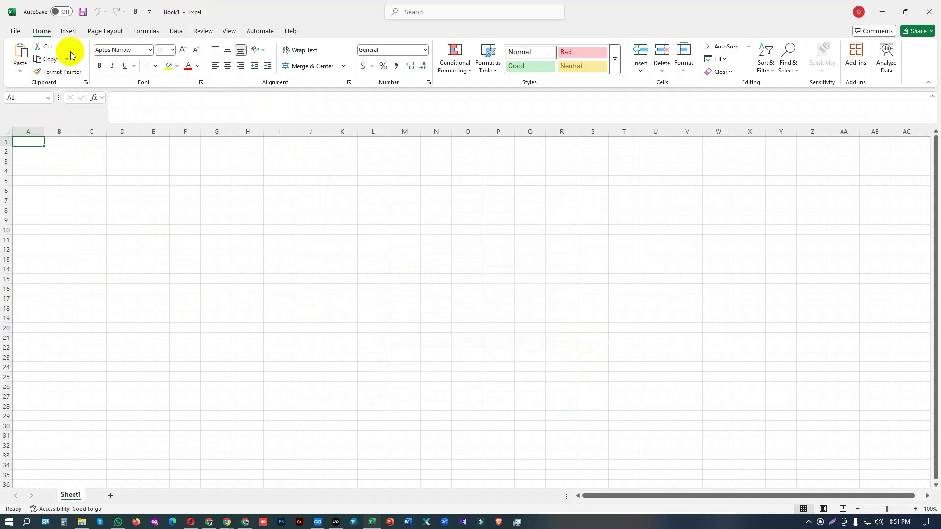
# - Browse the Save As locations on This PC, including the Downloads folder, and return to the worksheet without saving
pyautogui.click(16, 32)
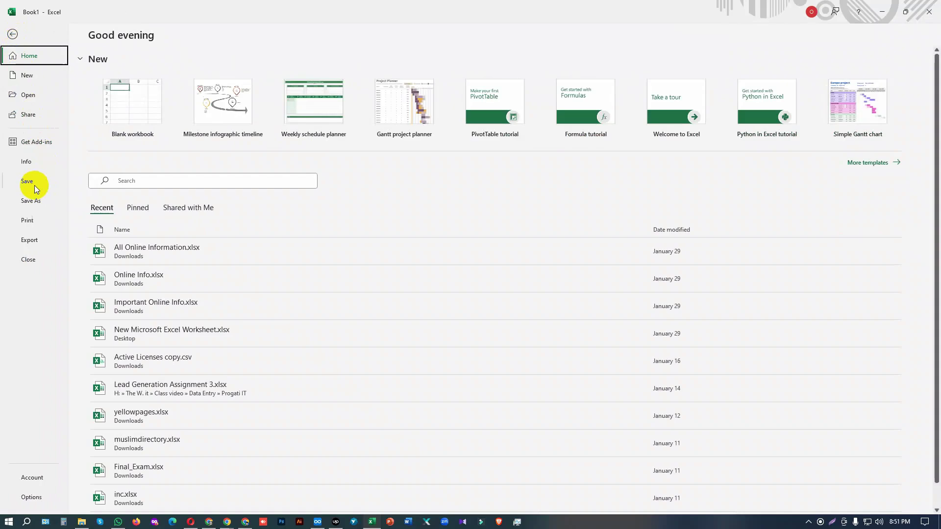
pyautogui.click(36, 201)
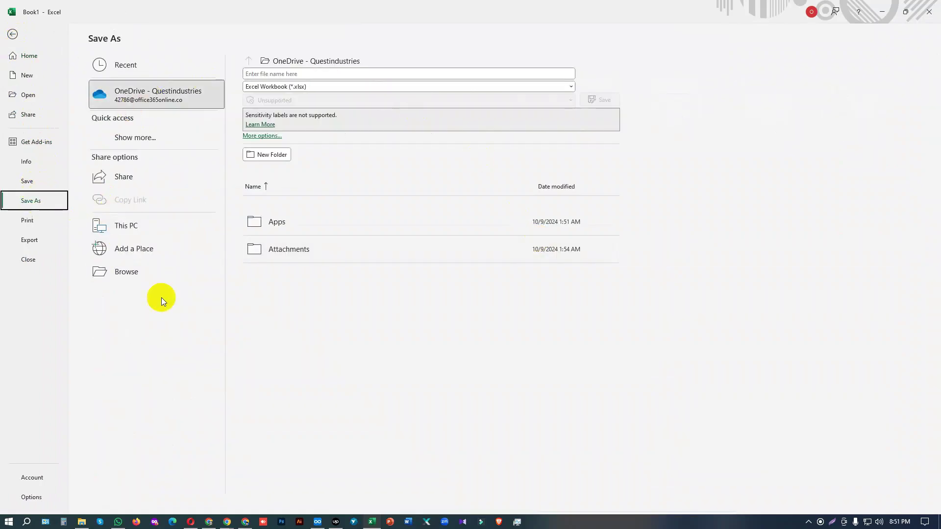
pyautogui.click(133, 230)
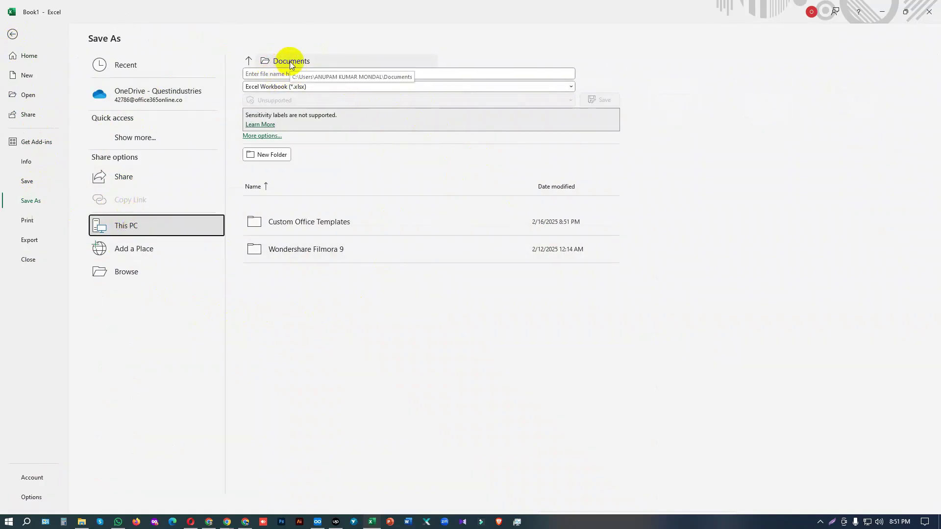
pyautogui.click(302, 74)
pyautogui.click(248, 60)
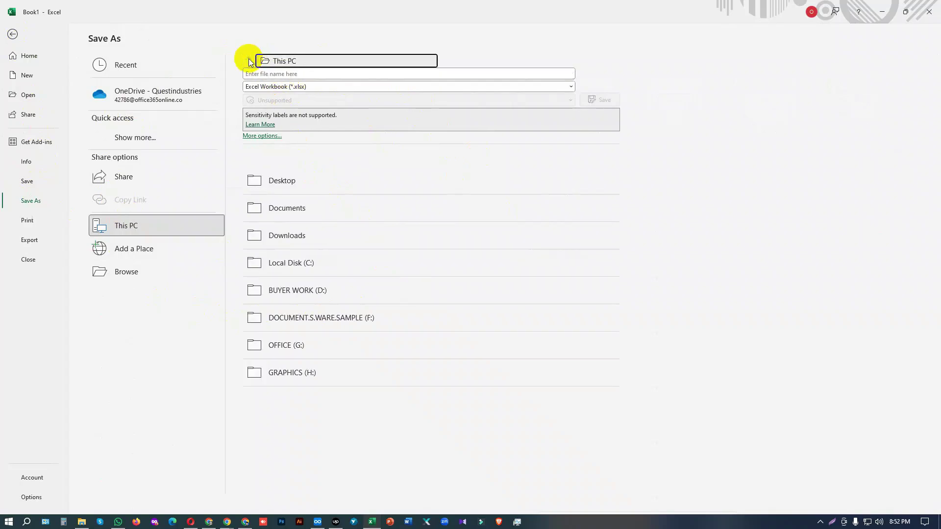
pyautogui.click(321, 233)
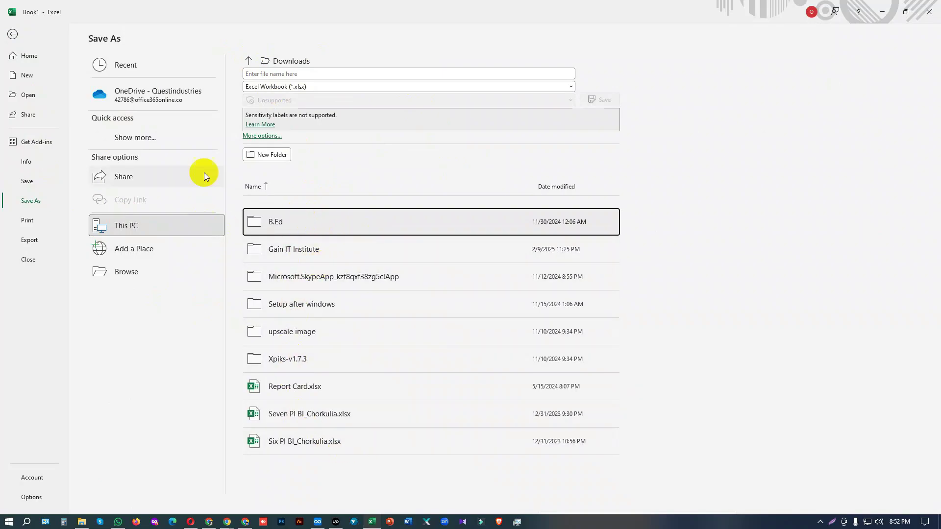
pyautogui.click(13, 34)
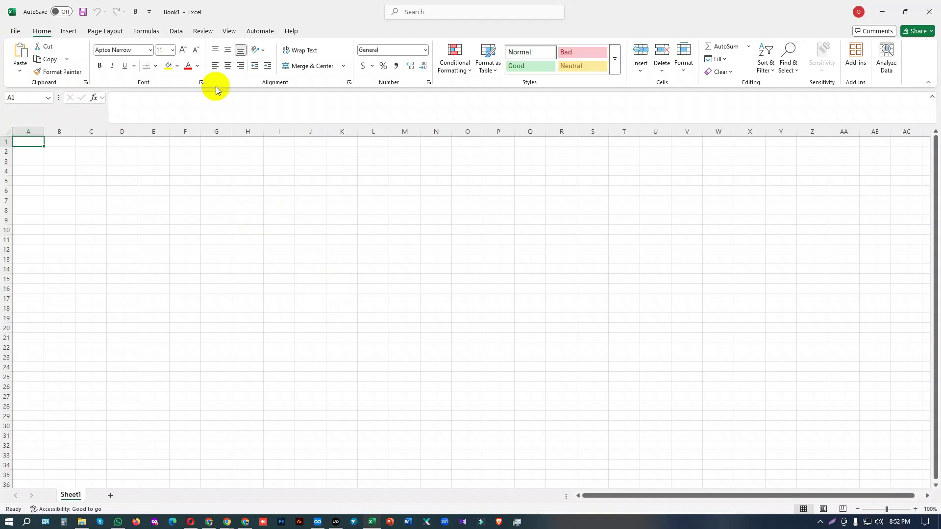
# - Save the workbook as "Data Entry Class - 2" in the Downloads folder
pyautogui.click(183, 16)
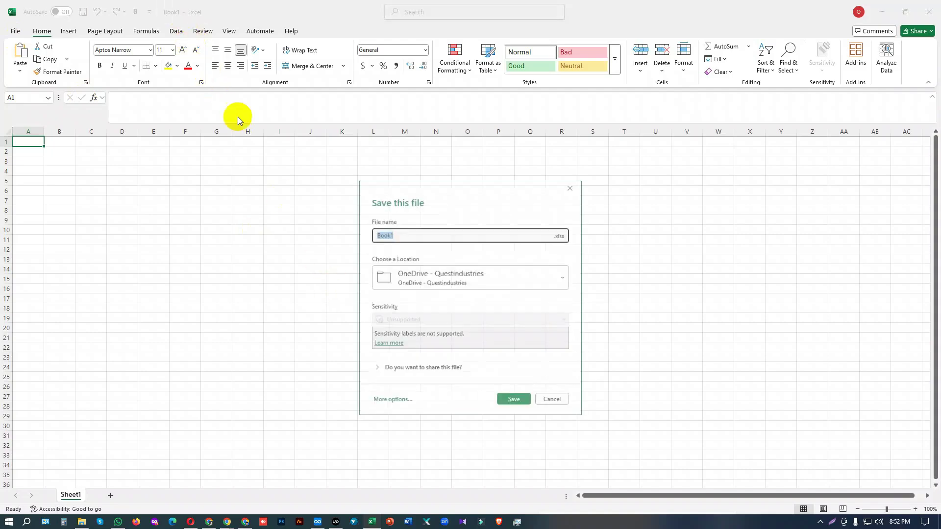
pyautogui.click(554, 401)
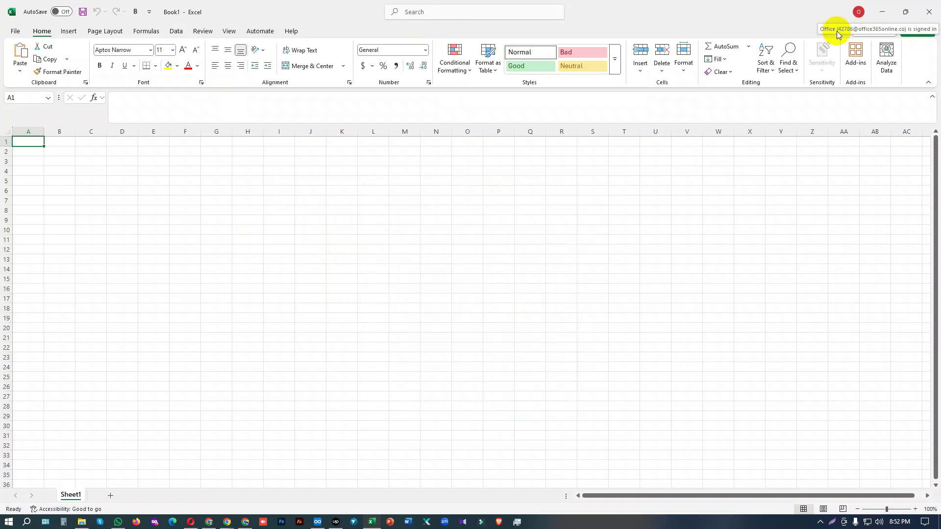
pyautogui.hotkey('ctrl', 's')
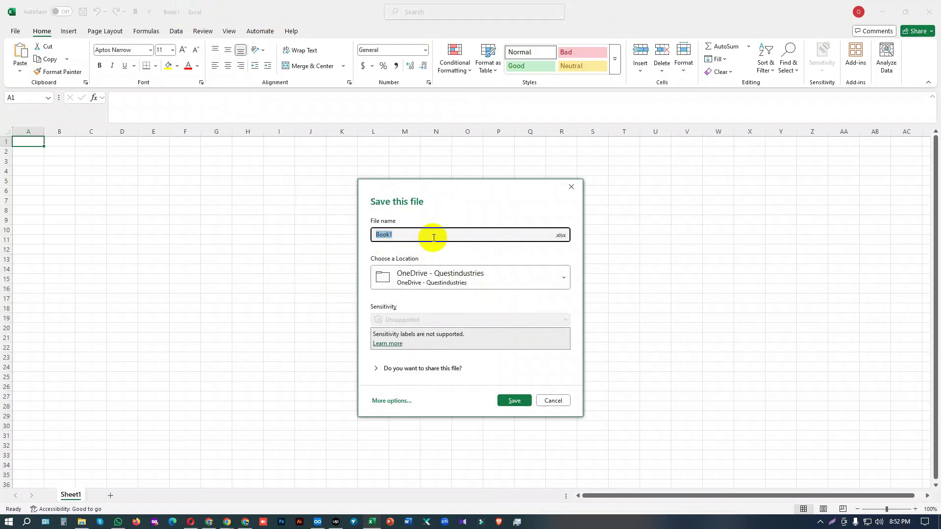
pyautogui.write('Data Entry Ca')
pyautogui.press('BackSpace')
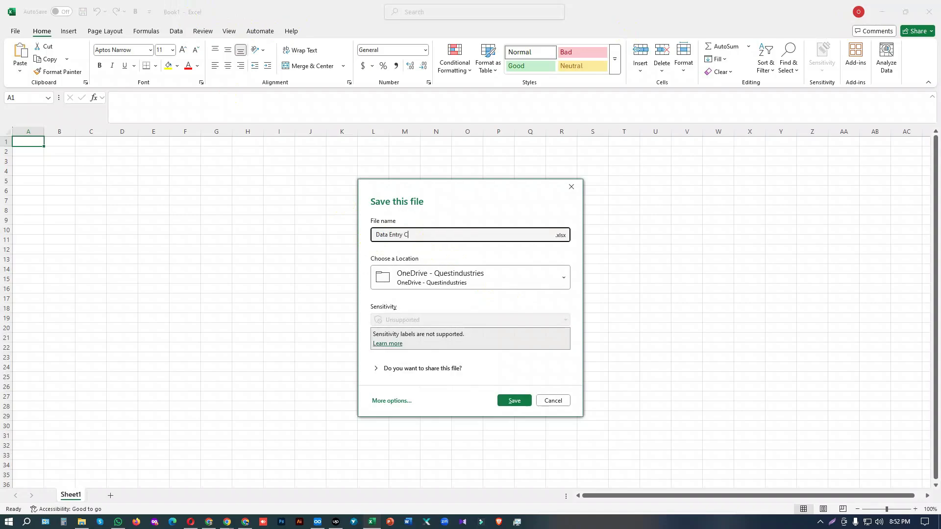
pyautogui.write('lass -')
pyautogui.press('BackSpace')
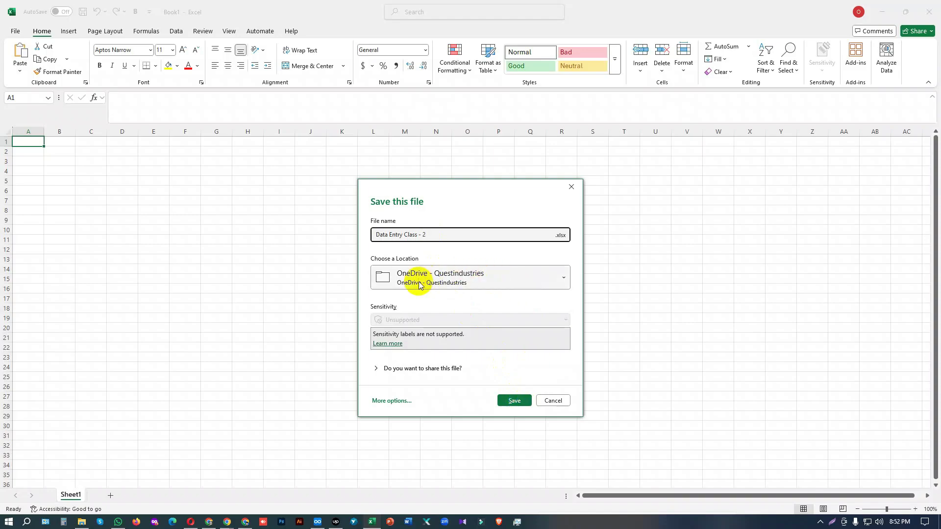
pyautogui.click(561, 281)
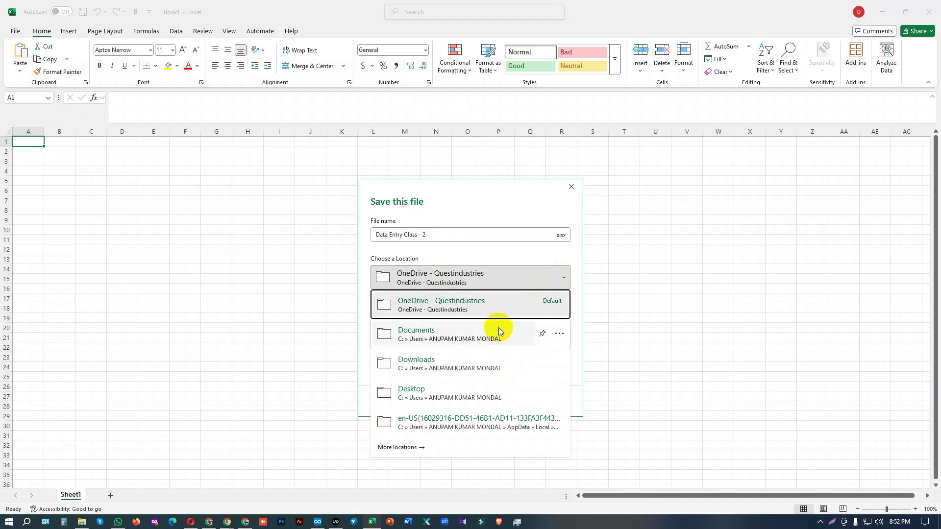
pyautogui.click(479, 365)
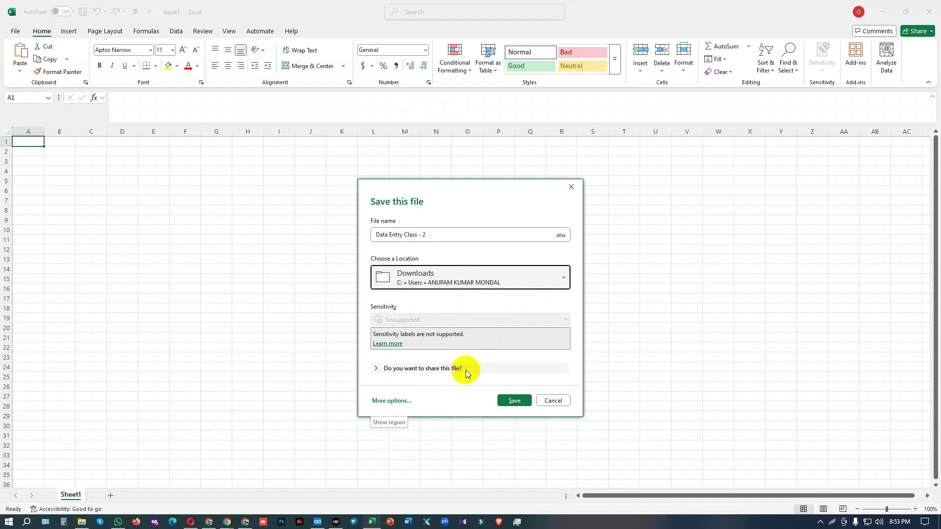
pyautogui.click(515, 396)
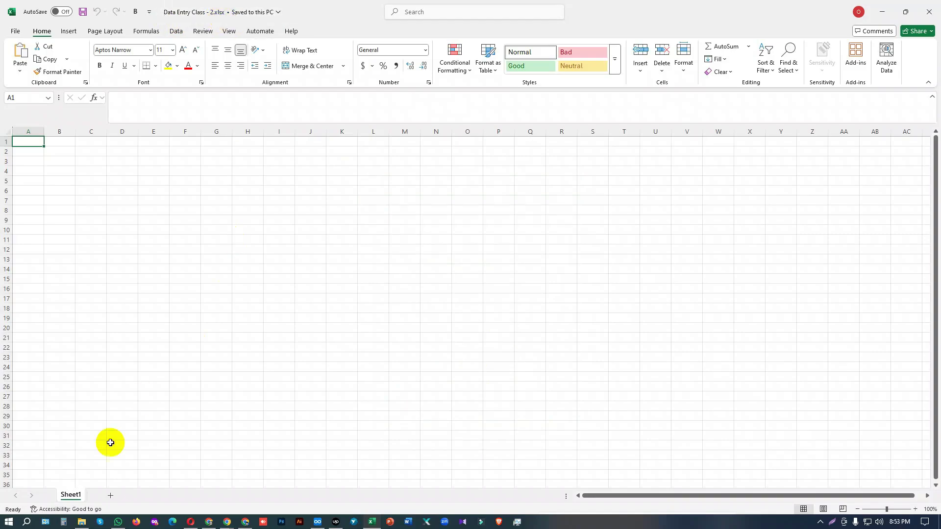
# - Check the saved workbook in the Downloads folder in File Explorer, and view the class outline in Dynalist before returning to Excel
pyautogui.click(82, 521)
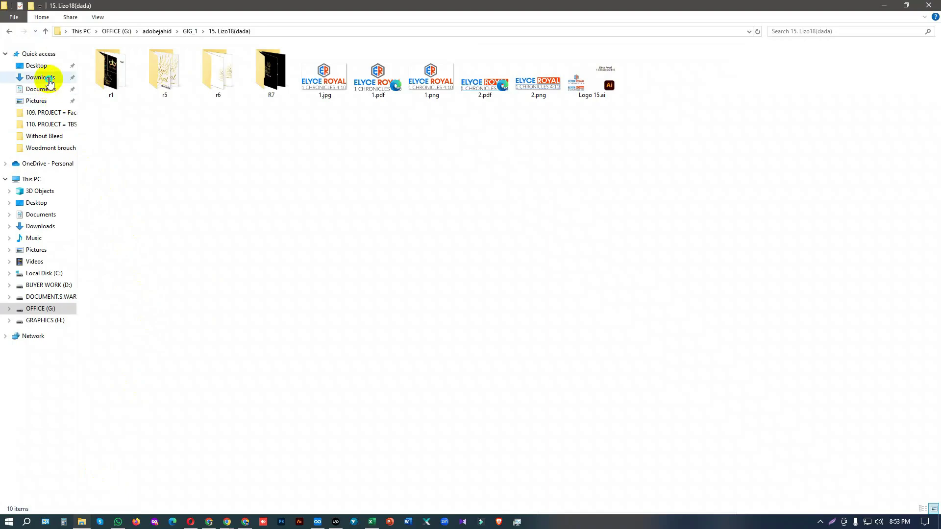
pyautogui.rightClick(49, 78)
pyautogui.click(93, 101)
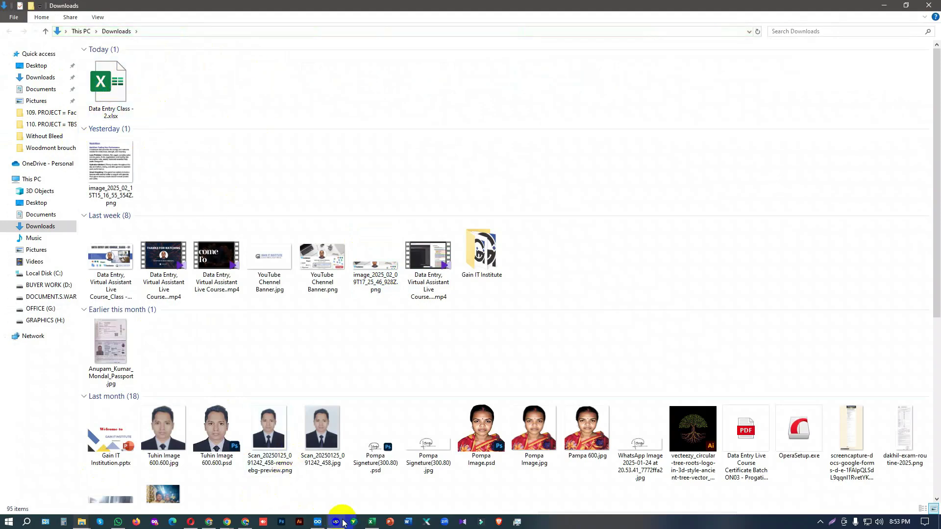
pyautogui.click(371, 521)
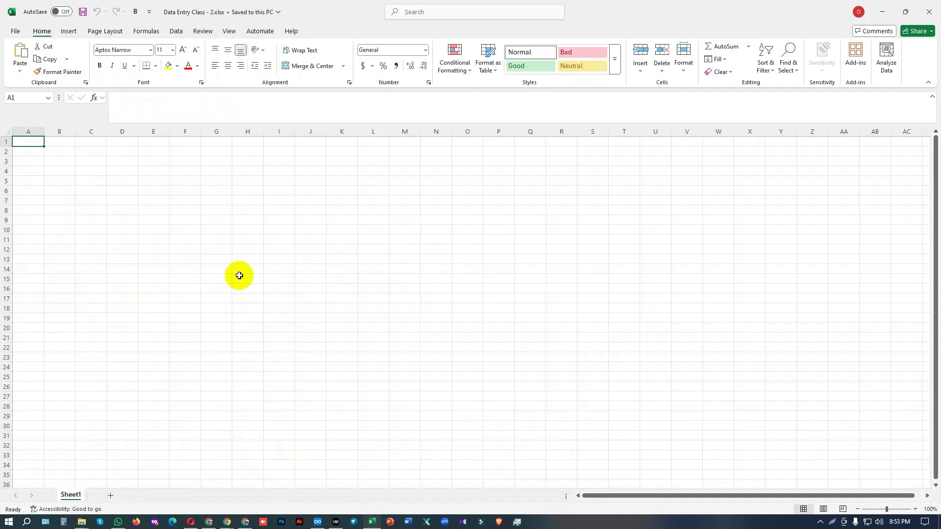
pyautogui.click(322, 523)
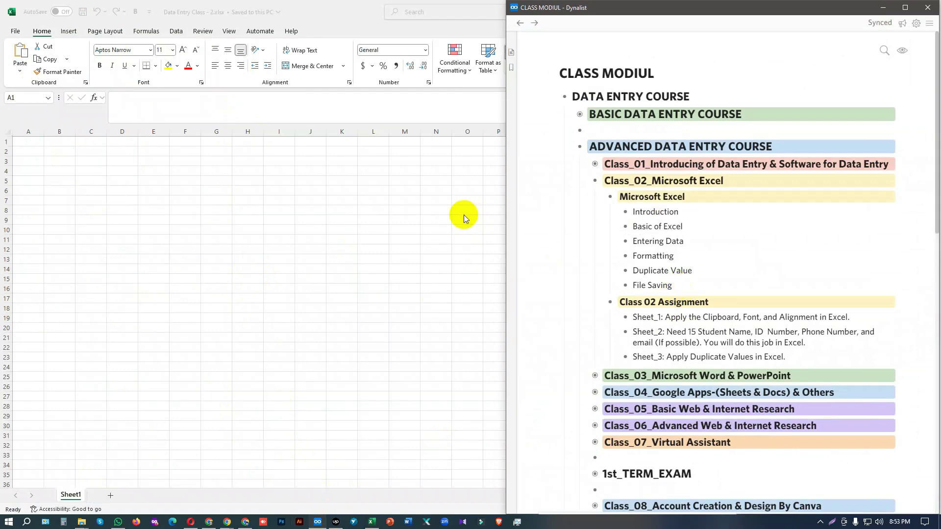
pyautogui.hotkey('alt', 'Tab')
# - Frame the Excel window below its title bar with the screen capture tool, and try outlining the row of ribbon tab names in red
pyautogui.click(831, 522)
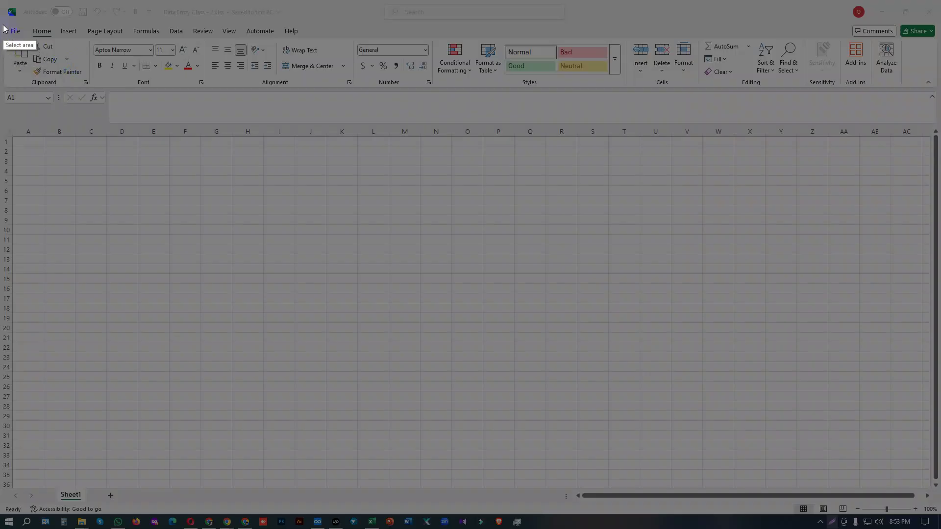
pyautogui.moveTo(0, 23)
pyautogui.mouseDown()
pyautogui.moveTo(102, 297)
pyautogui.moveTo(720, 410)
pyautogui.moveTo(933, 462)
pyautogui.moveTo(937, 513)
pyautogui.mouseUp()
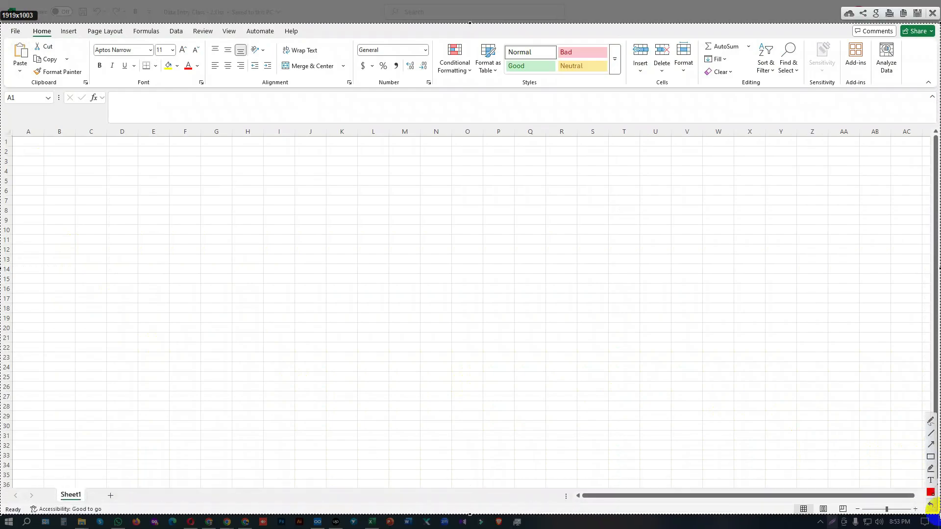
pyautogui.click(930, 457)
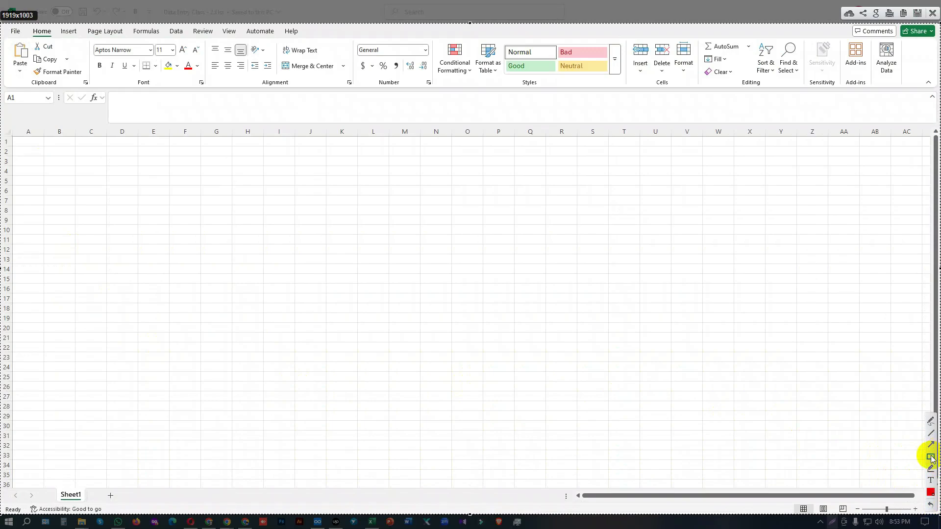
pyautogui.click(6, 29)
pyautogui.moveTo(168, 38); pyautogui.dragTo(309, 37)
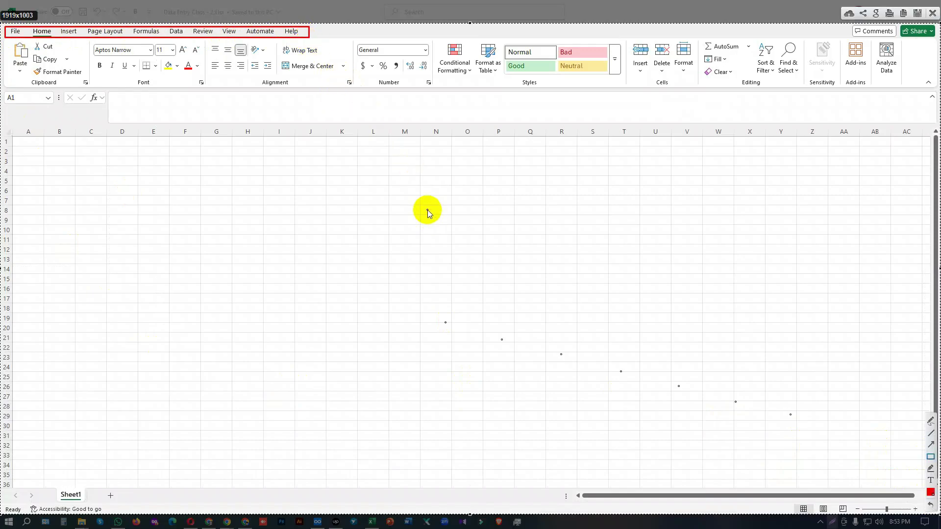
pyautogui.hotkey('ctrl', 'z')
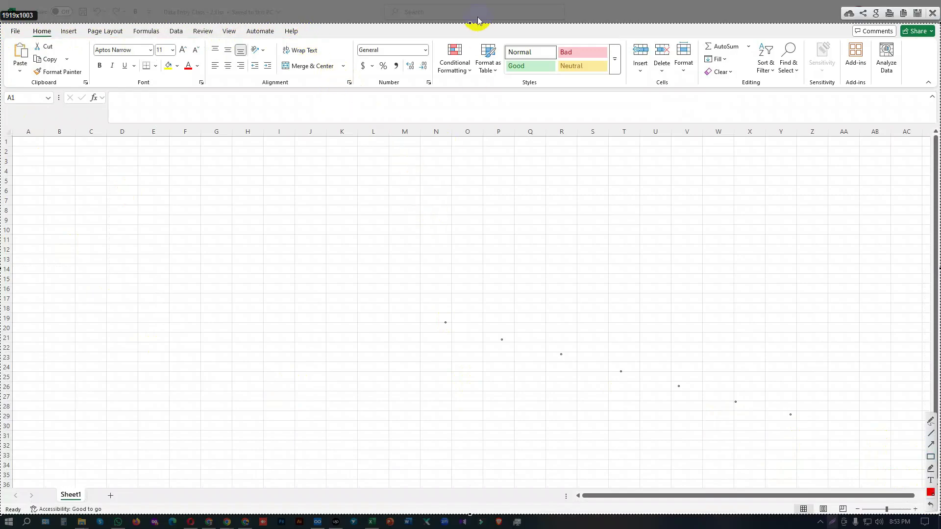
# - Extend the capture area to include the title bar, and outline the title bar, tab names, ribbon and formula bar in red rectangles
pyautogui.moveTo(470, 21); pyautogui.dragTo(470, 4)
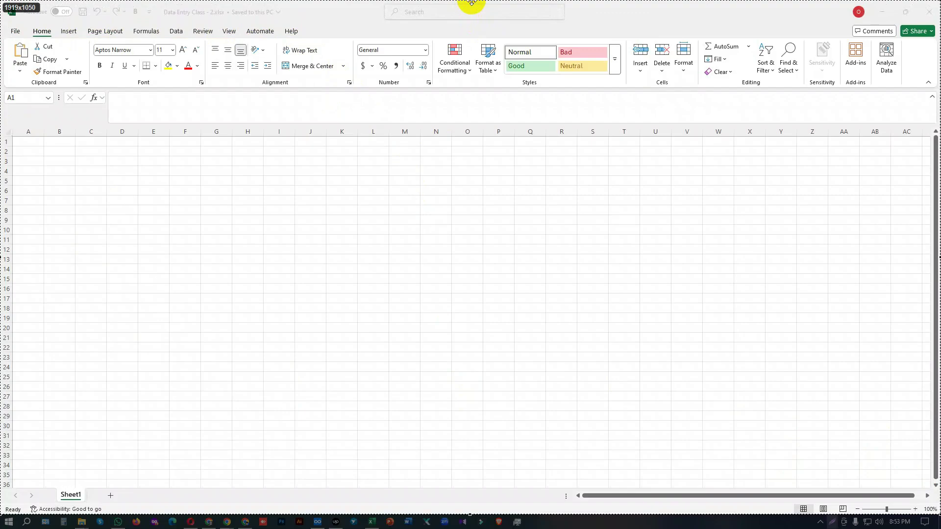
pyautogui.click(828, 457)
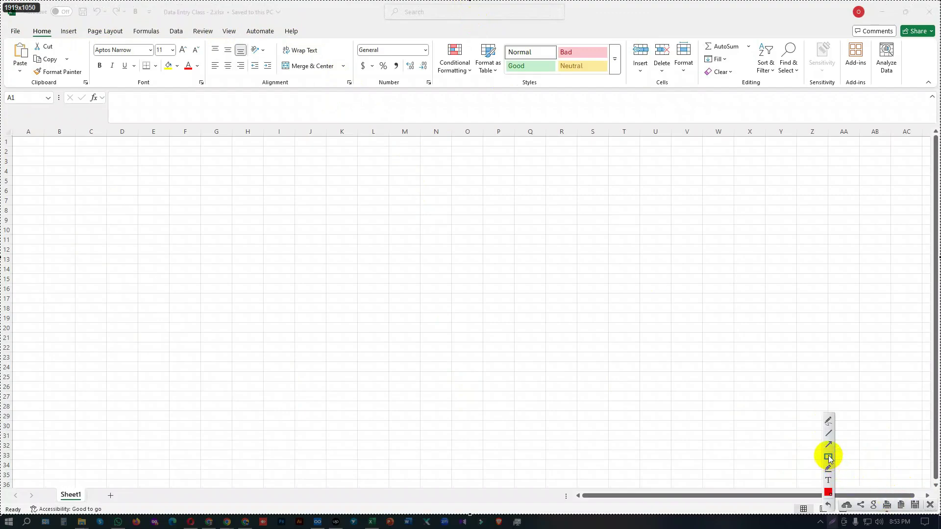
pyautogui.moveTo(4, 3)
pyautogui.mouseDown()
pyautogui.moveTo(458, 22)
pyautogui.moveTo(937, 21)
pyautogui.mouseUp()
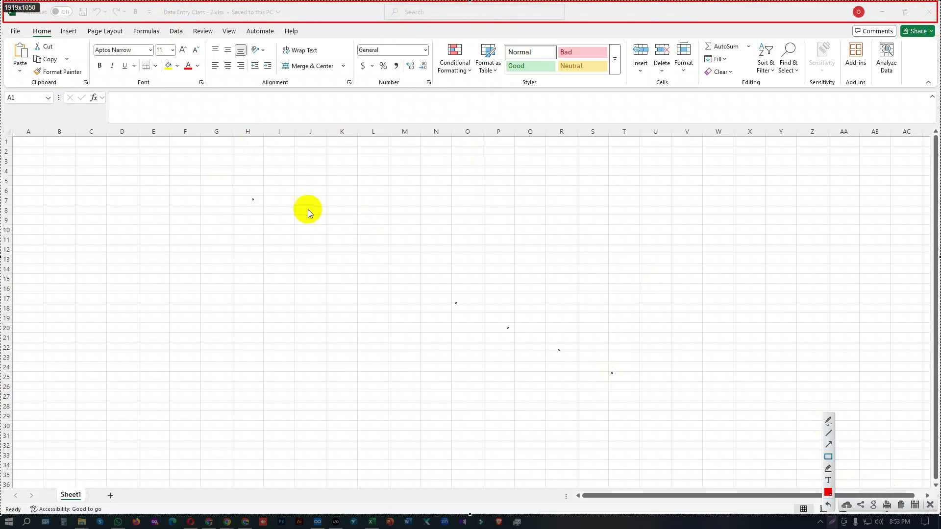
pyautogui.moveTo(6, 28); pyautogui.dragTo(309, 38)
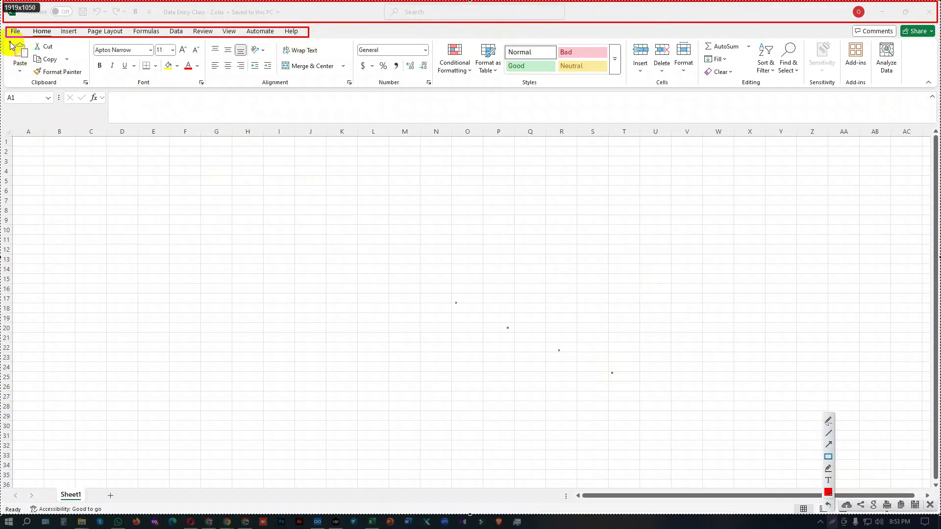
pyautogui.moveTo(9, 39)
pyautogui.mouseDown()
pyautogui.moveTo(226, 93)
pyautogui.moveTo(933, 85)
pyautogui.mouseUp()
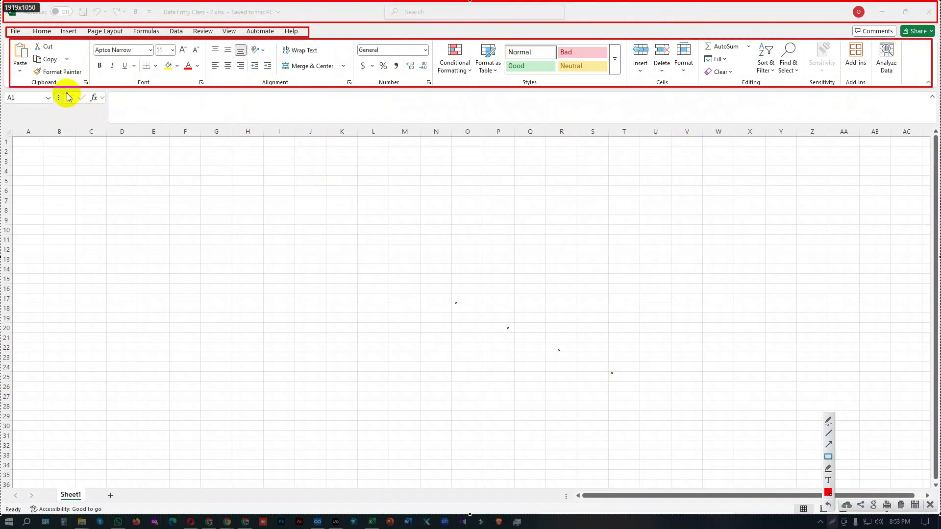
pyautogui.moveTo(5, 92)
pyautogui.mouseDown()
pyautogui.moveTo(237, 131)
pyautogui.moveTo(931, 125)
pyautogui.mouseUp()
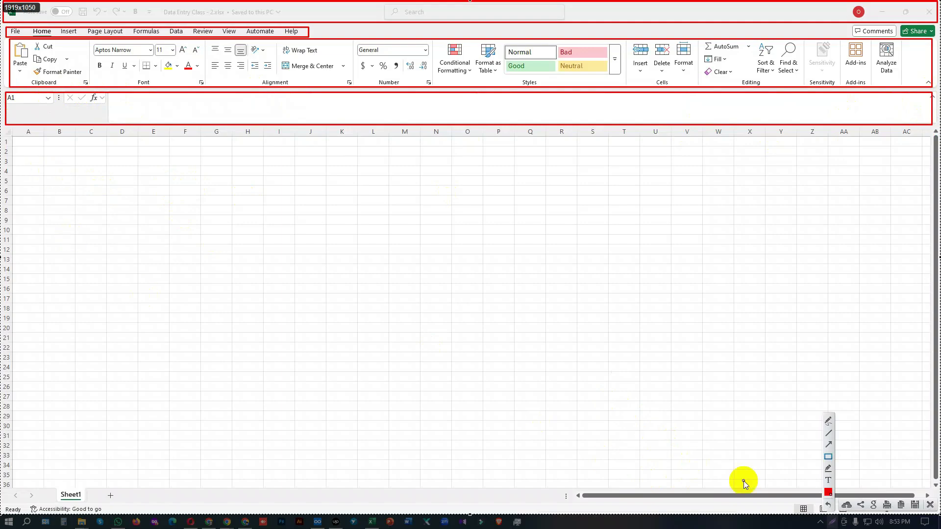
# - Outline row 1, column A and the single cells F11, H12 and J14 in red on the capture, and close the capture without saving
pyautogui.click(829, 456)
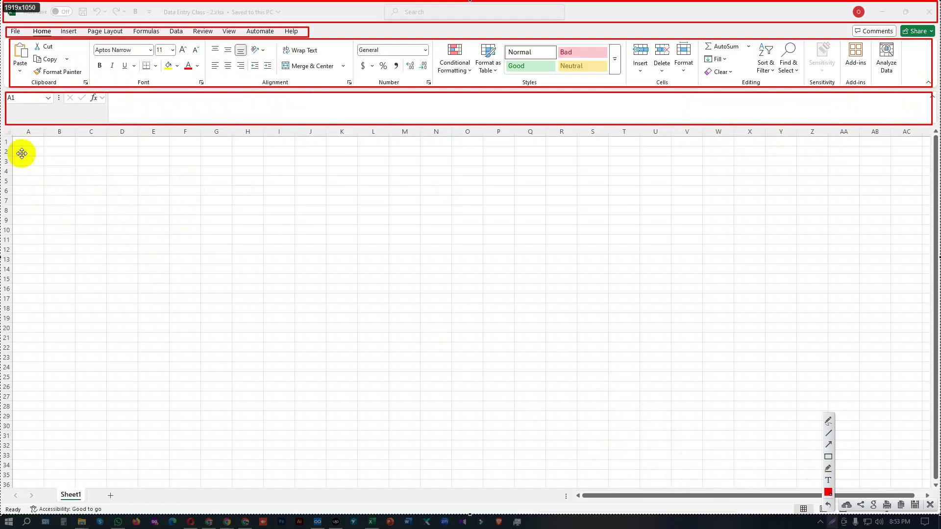
pyautogui.click(828, 456)
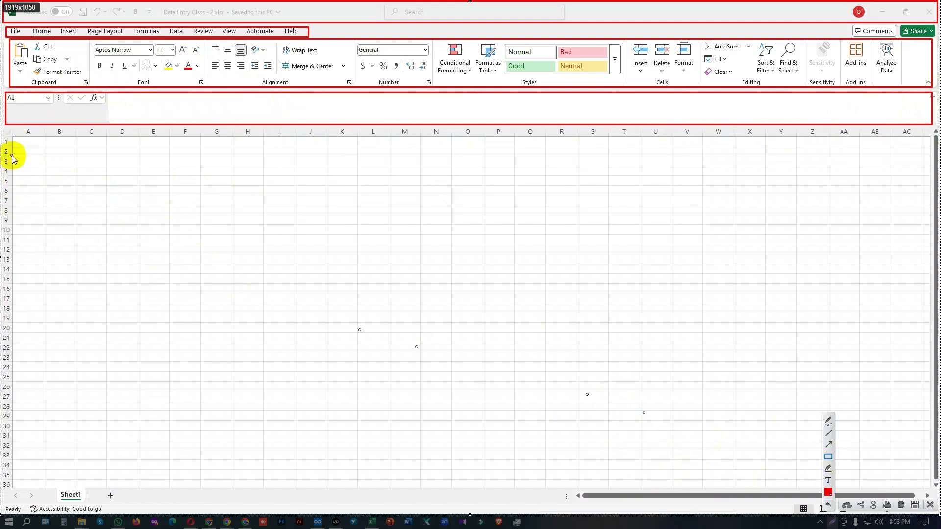
pyautogui.moveTo(14, 139); pyautogui.dragTo(573, 145)
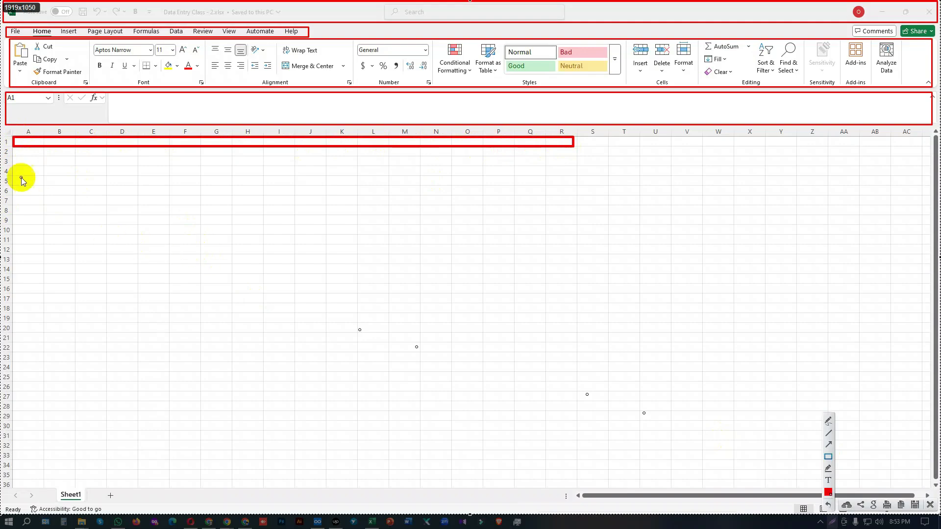
pyautogui.moveTo(14, 139); pyautogui.dragTo(45, 479)
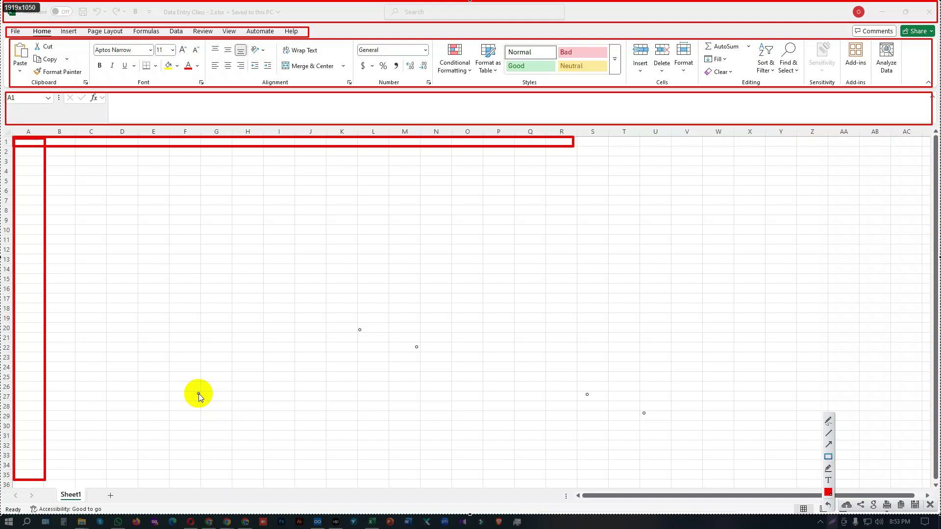
pyautogui.moveTo(170, 235); pyautogui.dragTo(330, 272)
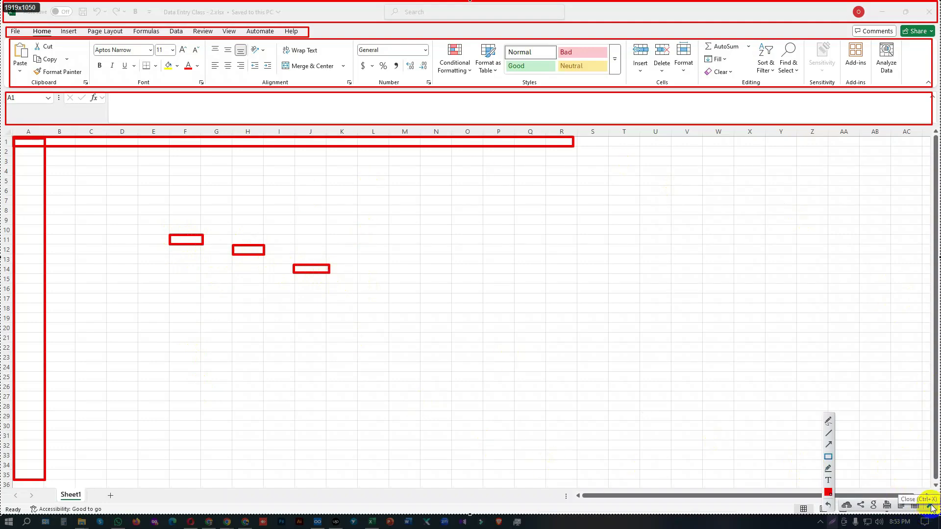
pyautogui.click(931, 509)
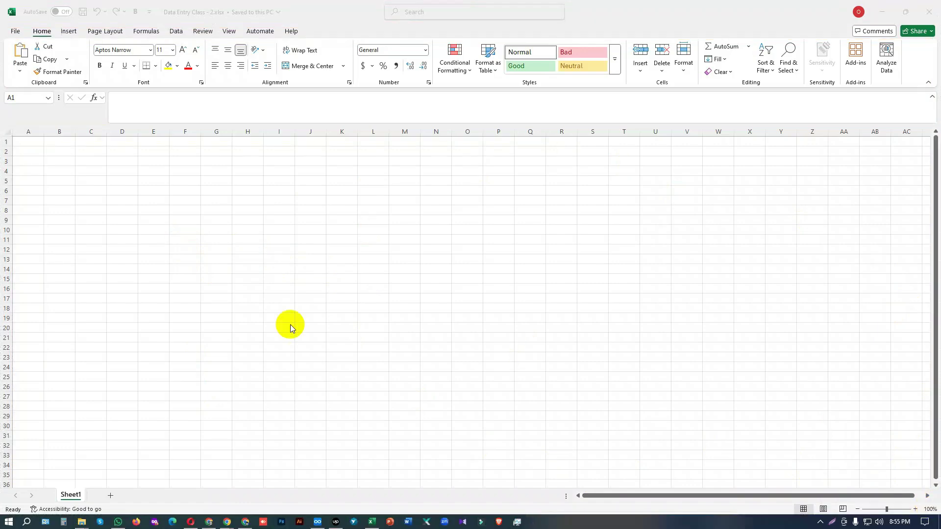
# - Examine the worksheet and the Insert, Formulas, Data, Review, View, Automate and Help command sets in turn, and return to the Home commands
pyautogui.scroll(-10, 290, 302)
pyautogui.scroll(10, 290, 301)
pyautogui.click(16, 33)
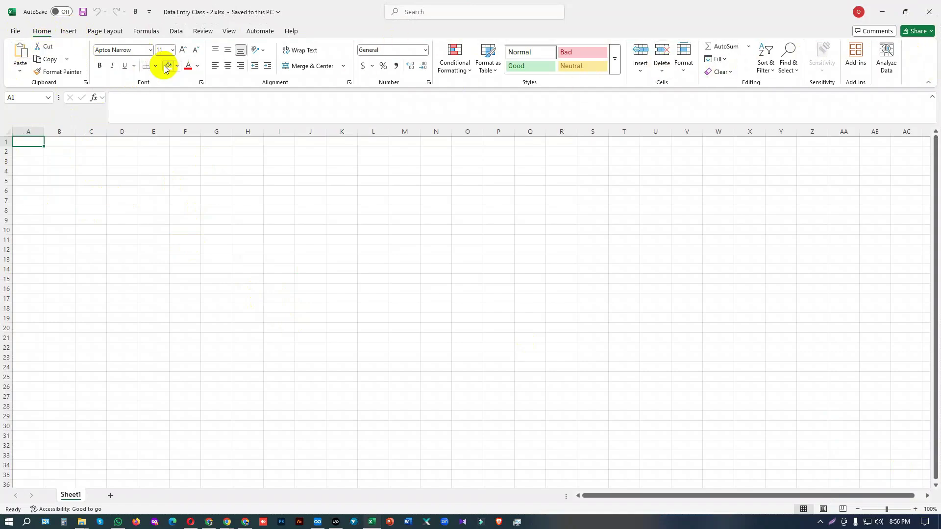
pyautogui.click(68, 31)
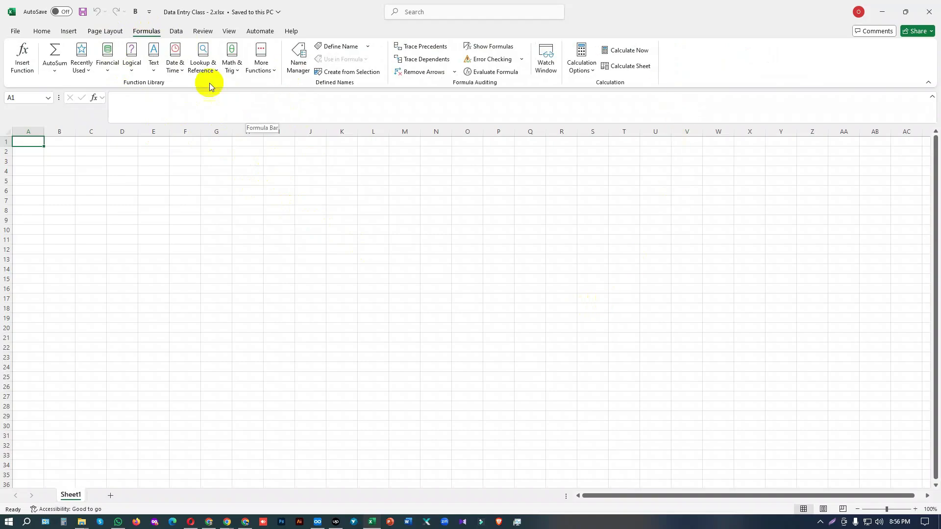
pyautogui.click(176, 30)
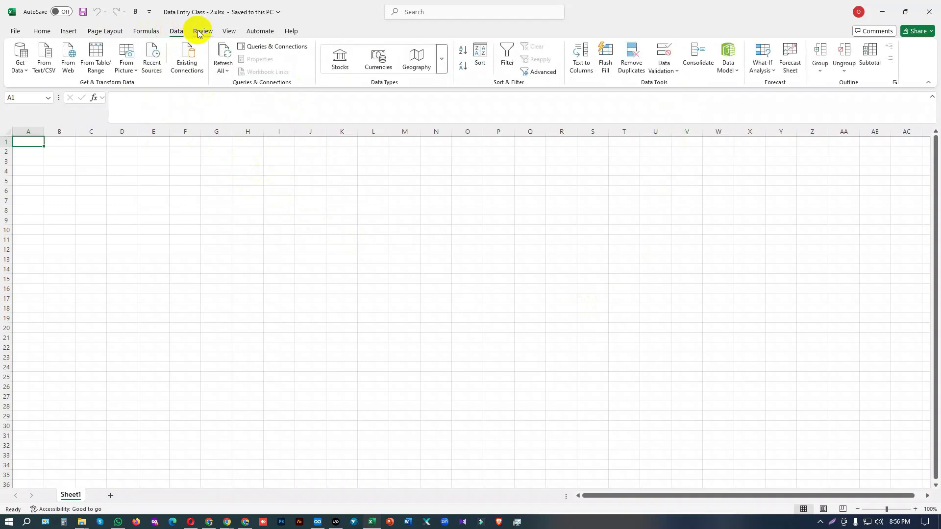
pyautogui.click(200, 31)
pyautogui.click(228, 31)
pyautogui.click(259, 32)
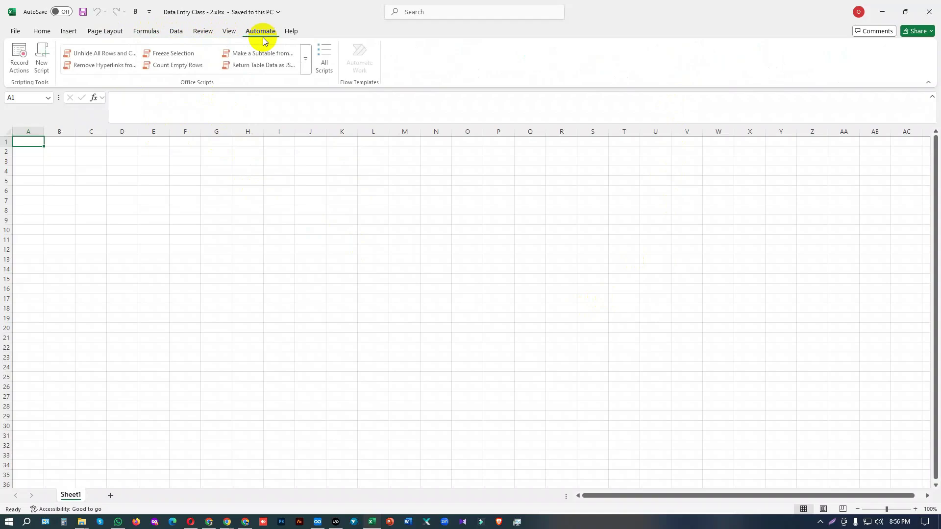
pyautogui.click(289, 31)
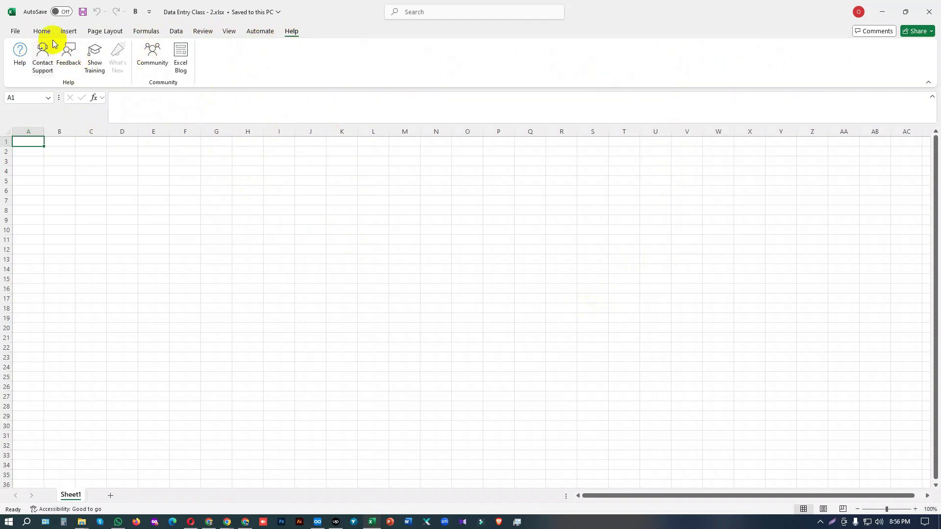
pyautogui.click(42, 31)
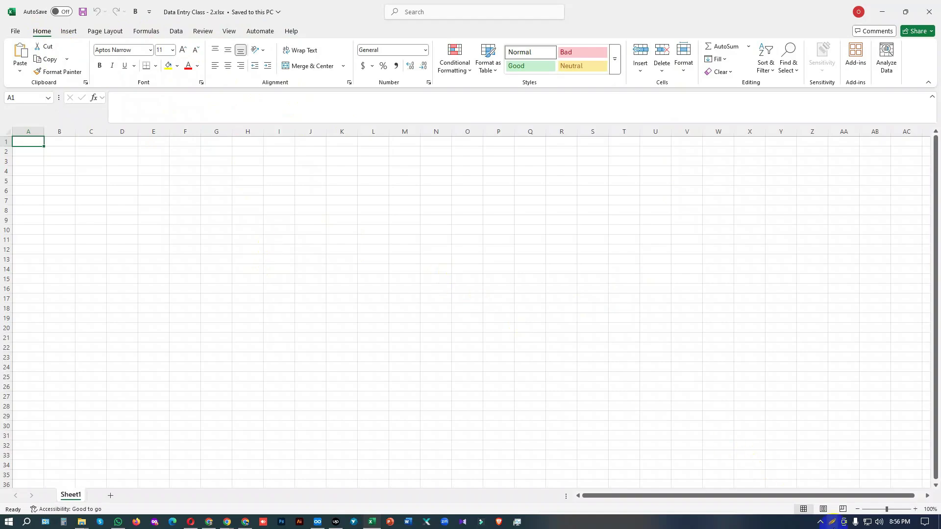
# - Frame the ribbon with the screen capture tool, and outline the Home tab name and the Clipboard, Font and Alignment groups in red
pyautogui.click(830, 524)
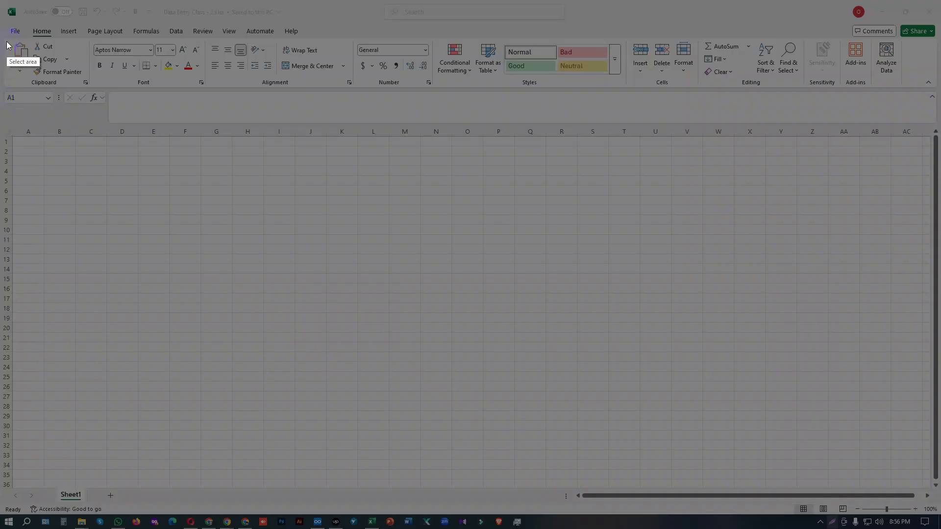
pyautogui.moveTo(3, 38)
pyautogui.mouseDown()
pyautogui.moveTo(10, 49)
pyautogui.moveTo(458, 84)
pyautogui.moveTo(938, 87)
pyautogui.mouseUp()
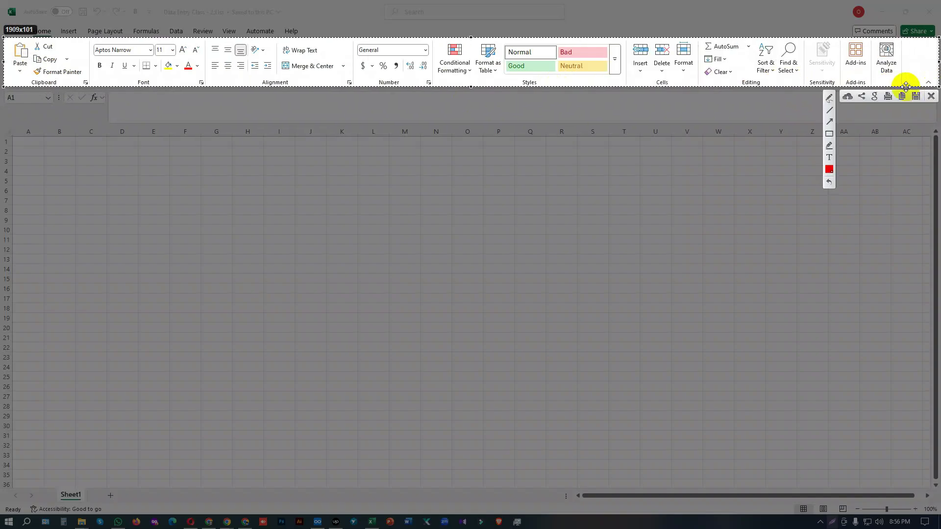
pyautogui.moveTo(471, 38); pyautogui.dragTo(472, 24)
pyautogui.click(829, 134)
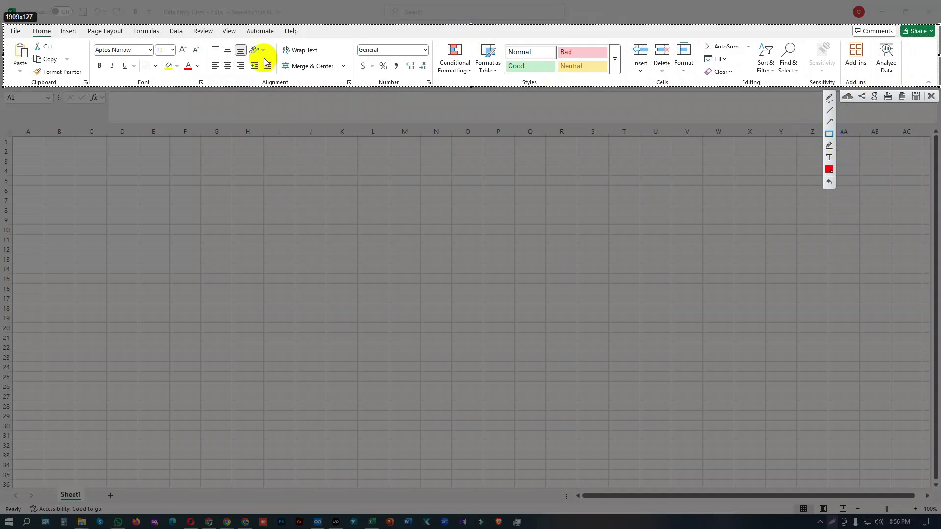
pyautogui.moveTo(32, 27)
pyautogui.mouseDown()
pyautogui.moveTo(53, 37)
pyautogui.moveTo(69, 83)
pyautogui.moveTo(97, 93)
pyautogui.moveTo(88, 87)
pyautogui.mouseUp()
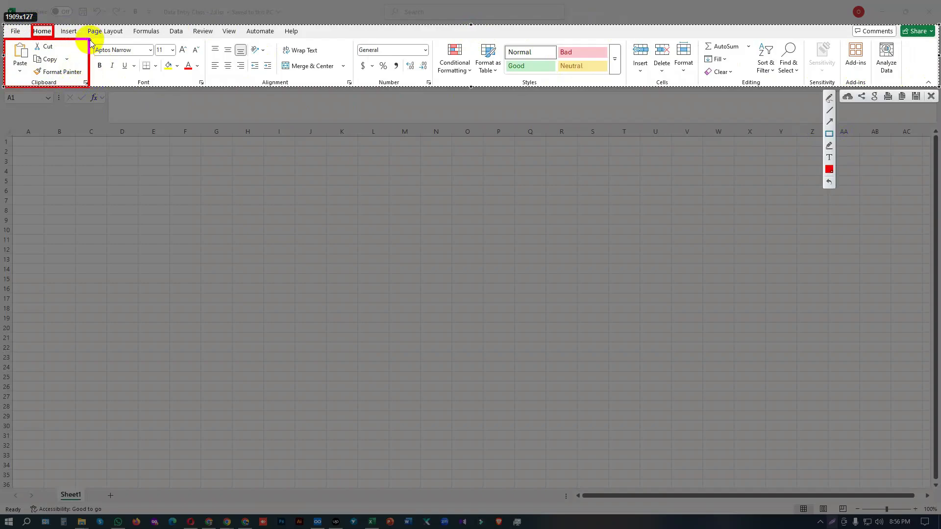
pyautogui.moveTo(90, 40)
pyautogui.mouseDown()
pyautogui.moveTo(116, 77)
pyautogui.moveTo(206, 87)
pyautogui.mouseUp()
pyautogui.moveTo(206, 40)
pyautogui.mouseDown()
pyautogui.moveTo(224, 87)
pyautogui.moveTo(352, 89)
pyautogui.mouseUp()
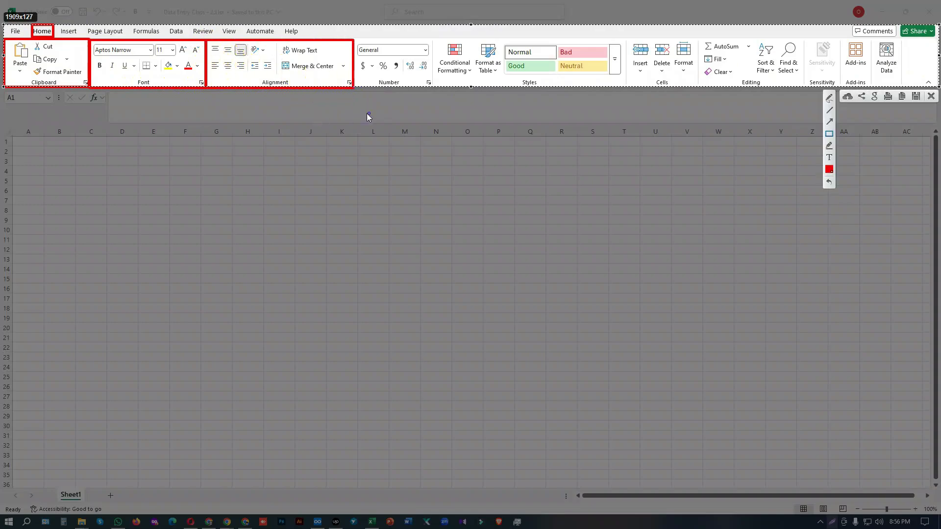
# - Outline the Number, Styles, Cells, Editing and Sensitivity groups with separate red rectangles on the ribbon capture
pyautogui.moveTo(353, 41)
pyautogui.mouseDown()
pyautogui.moveTo(388, 87)
pyautogui.moveTo(434, 88)
pyautogui.mouseUp()
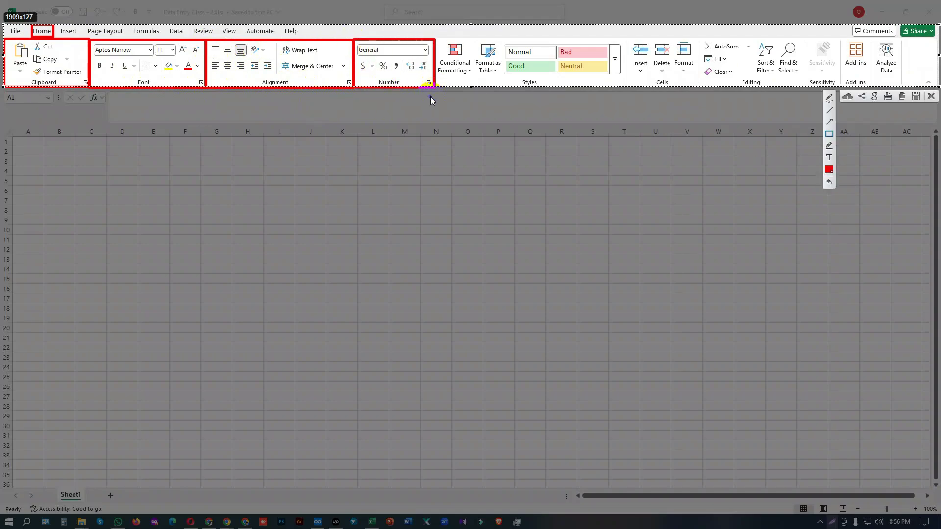
pyautogui.moveTo(435, 39)
pyautogui.mouseDown()
pyautogui.moveTo(471, 79)
pyautogui.moveTo(627, 87)
pyautogui.mouseUp()
pyautogui.moveTo(629, 40)
pyautogui.mouseDown()
pyautogui.moveTo(651, 84)
pyautogui.moveTo(701, 87)
pyautogui.mouseUp()
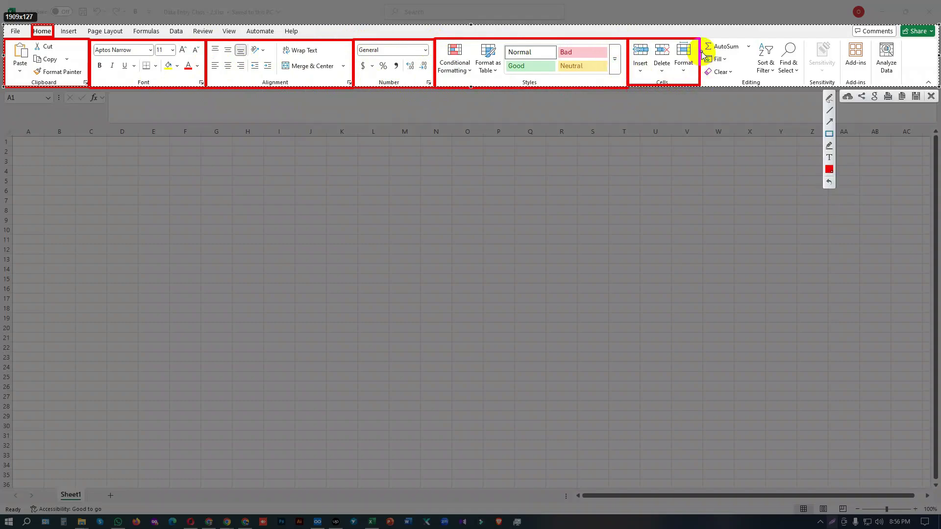
pyautogui.moveTo(701, 40); pyautogui.dragTo(801, 86)
pyautogui.moveTo(803, 40)
pyautogui.mouseDown()
pyautogui.moveTo(837, 67)
pyautogui.moveTo(841, 86)
pyautogui.mouseUp()
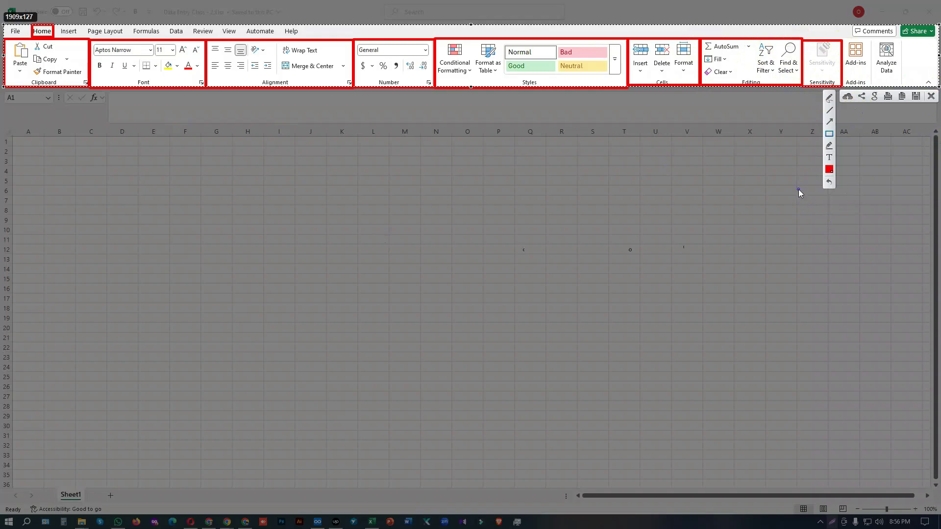
# - Close the ribbon capture, and enter the first name in cell F8 and again in all capitals in cell G14
pyautogui.click(932, 96)
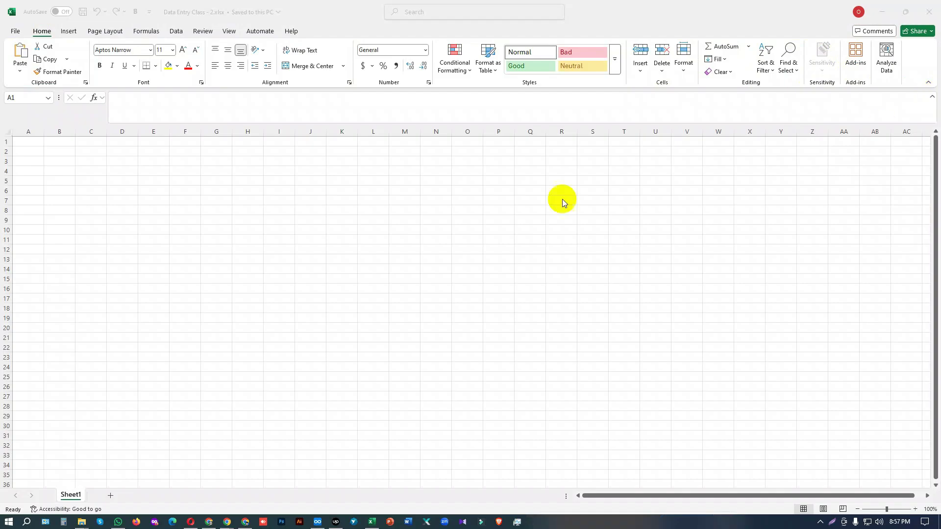
pyautogui.click(185, 207)
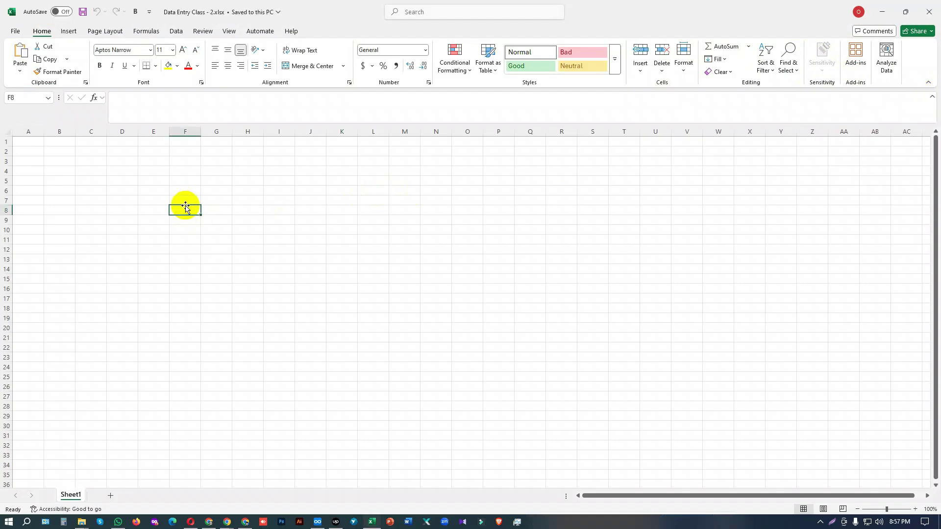
pyautogui.write('Anupam')
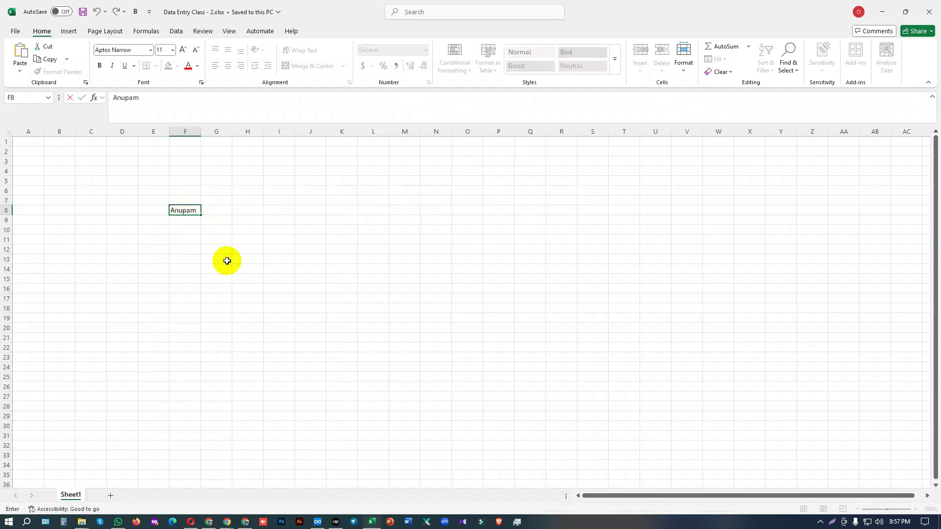
pyautogui.click(224, 260)
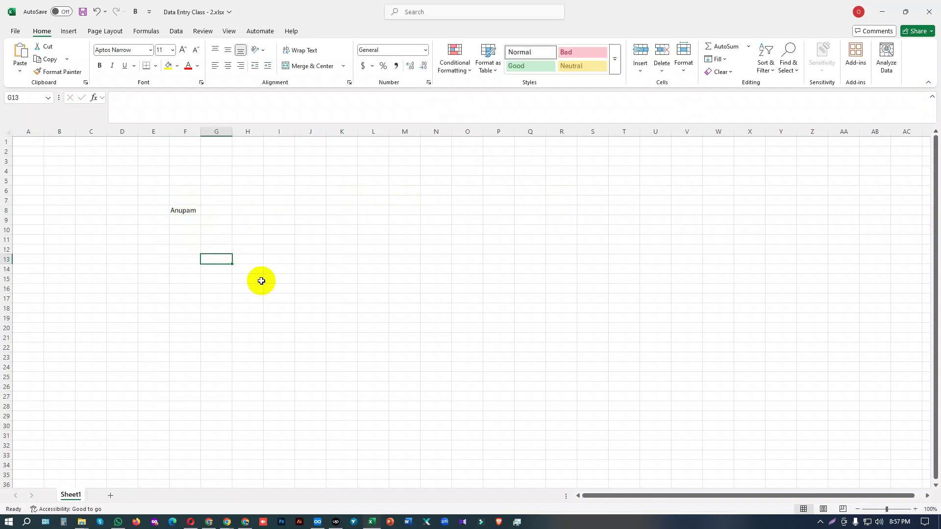
pyautogui.click(224, 268)
pyautogui.write('ANUPAM')
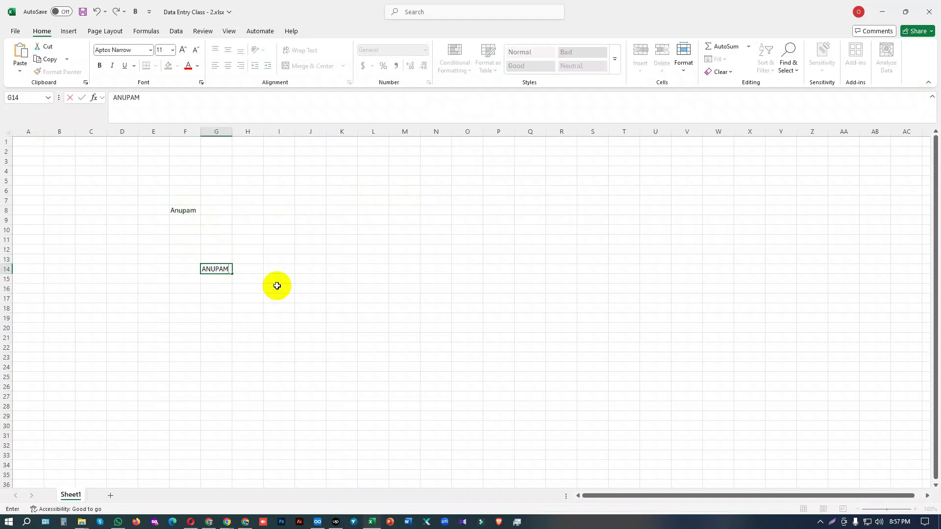
pyautogui.click(276, 285)
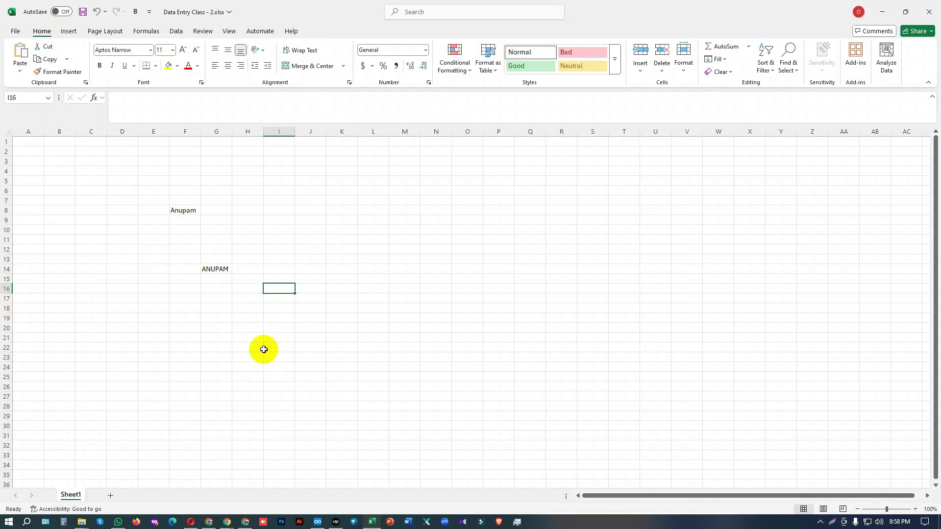
# - Switch to the Chrome window and search Google for "bd computer shop" in a new tab
pyautogui.click(227, 523)
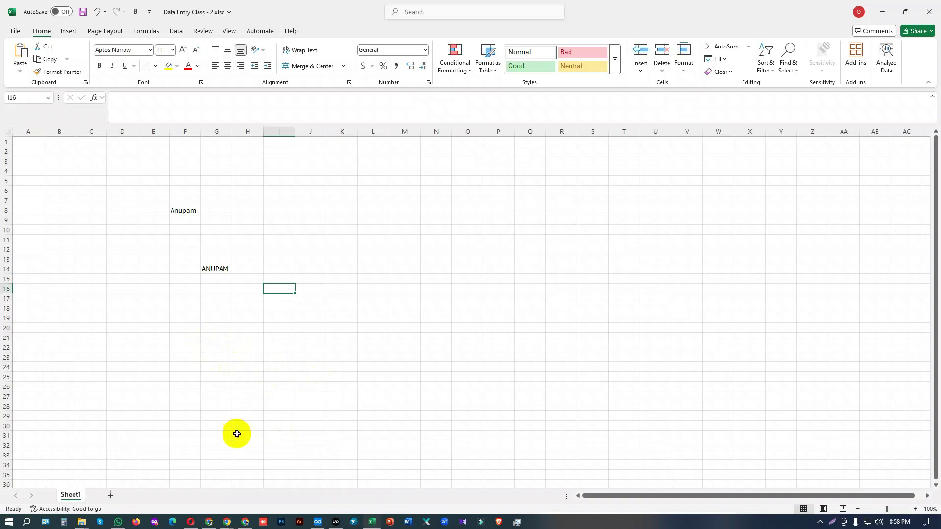
pyautogui.click(226, 522)
pyautogui.click(218, 501)
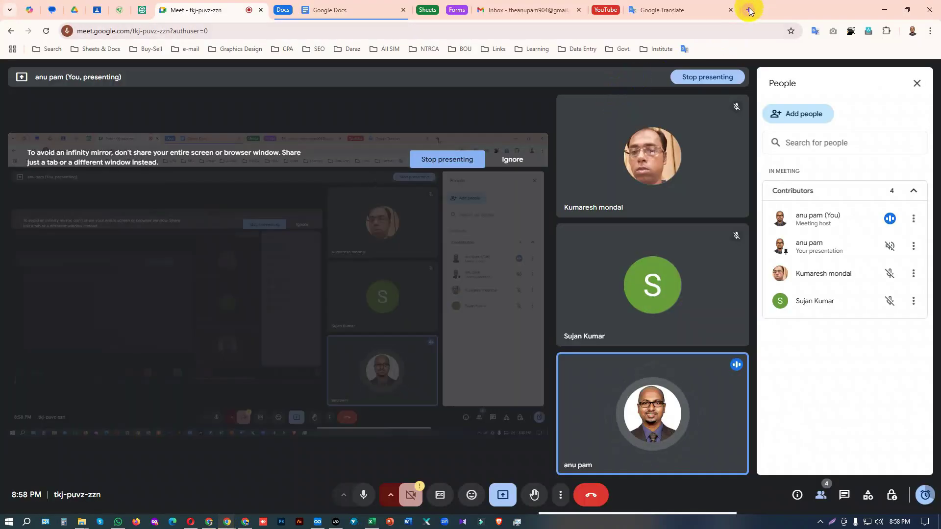
pyautogui.click(748, 9)
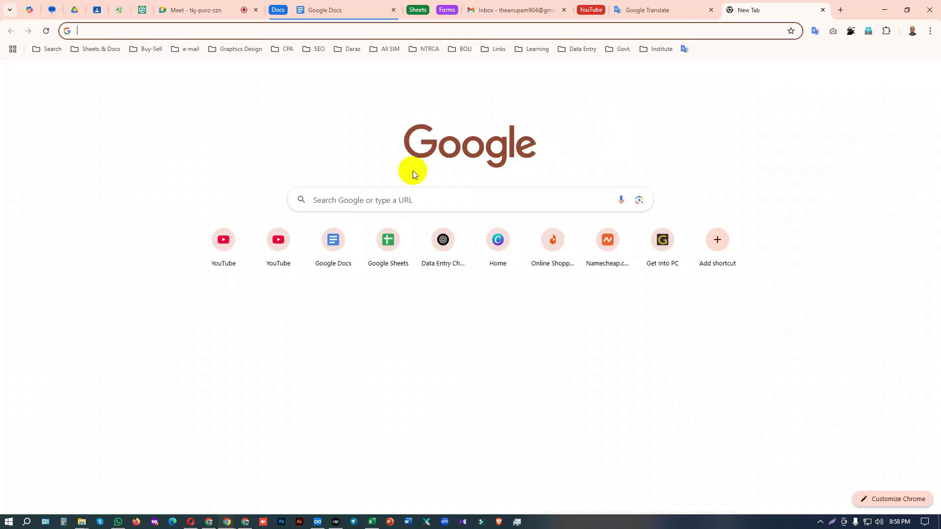
pyautogui.write('bd ')
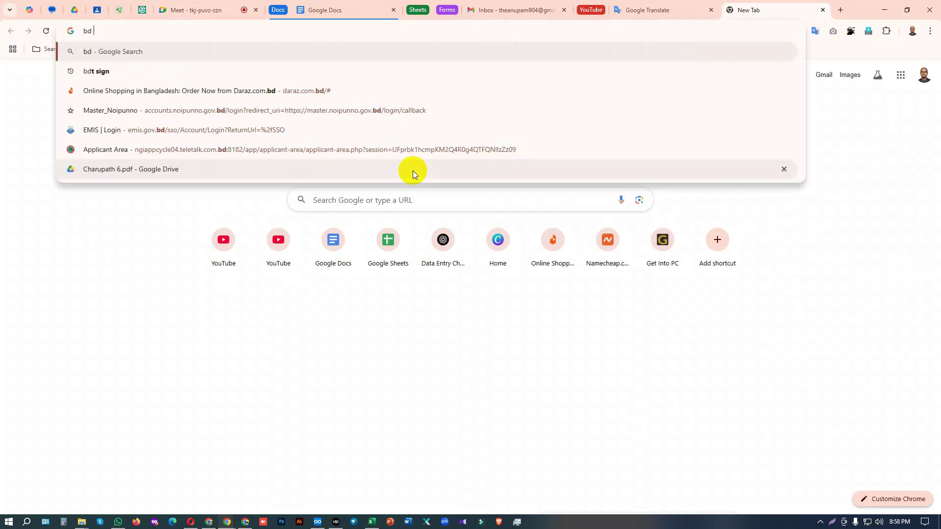
pyautogui.write('co[')
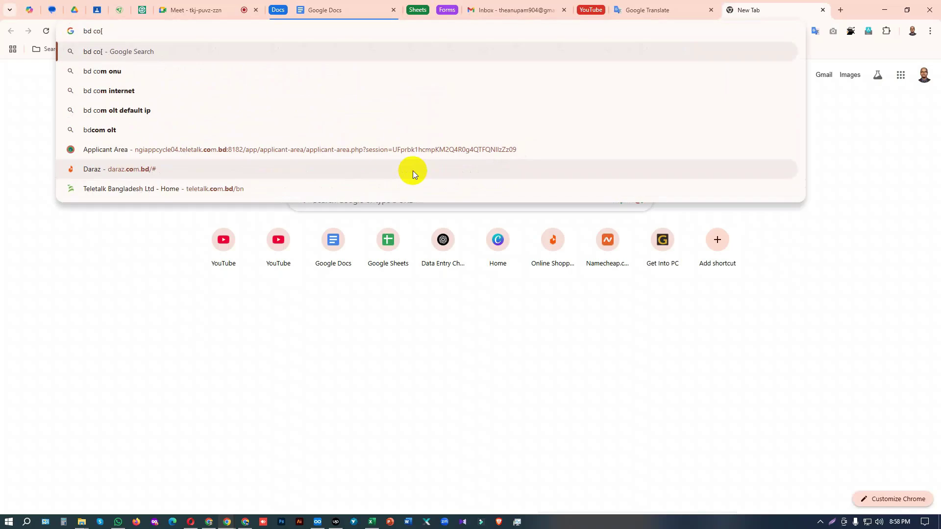
pyautogui.press('BackSpace')
pyautogui.write('m')
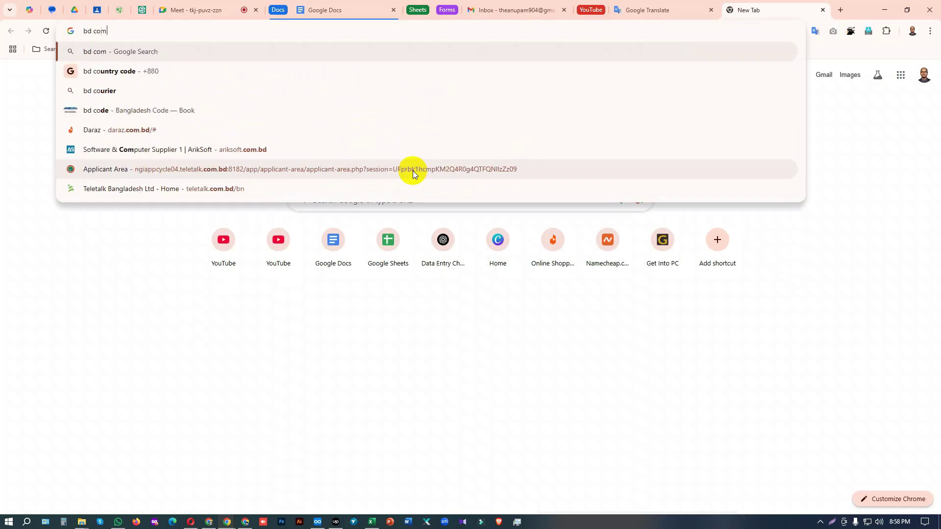
pyautogui.write('putershop')
pyautogui.press('Return')
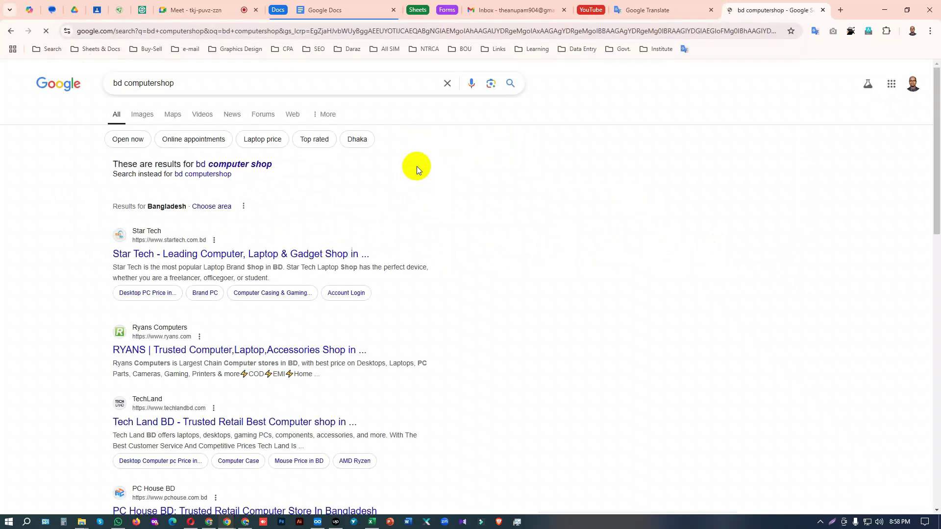
pyautogui.click(243, 167)
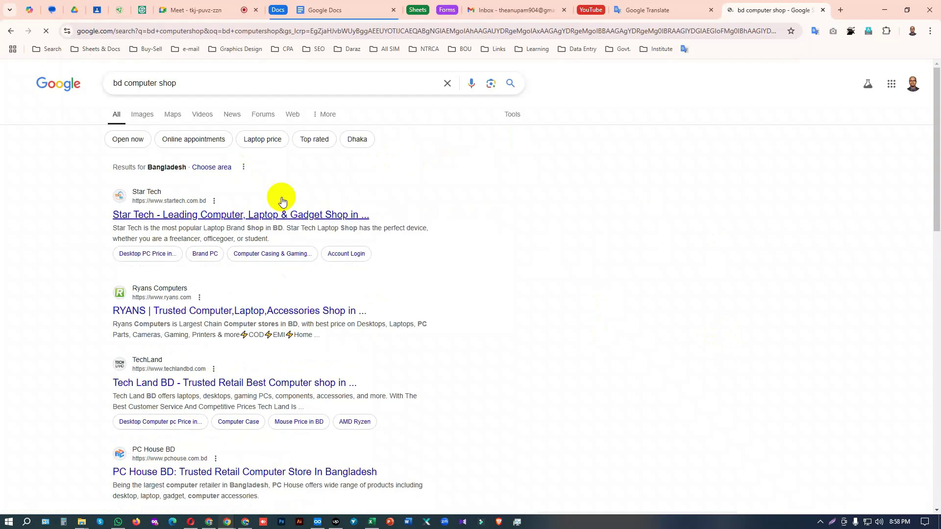
# - Open the Star Tech site in its own tab, close the search results, and go to the HP gaming laptops
pyautogui.middleClick(269, 213)
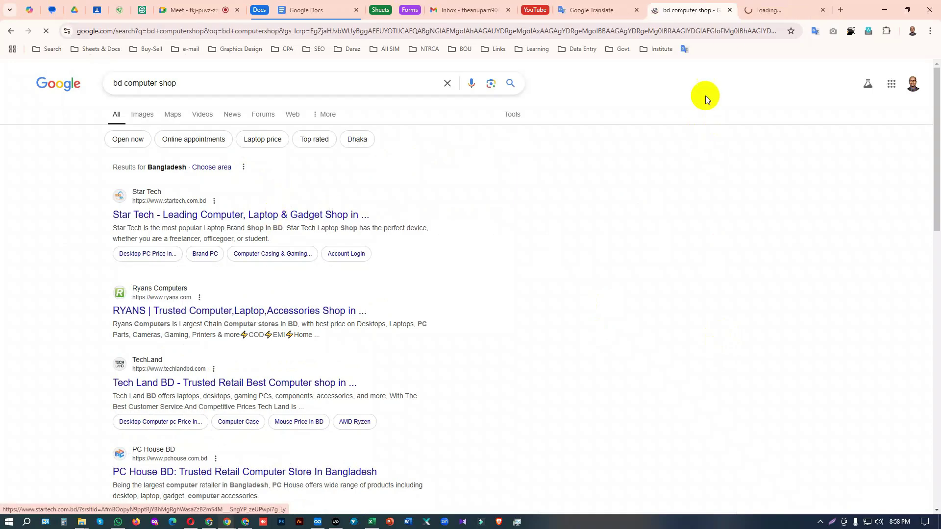
pyautogui.click(729, 11)
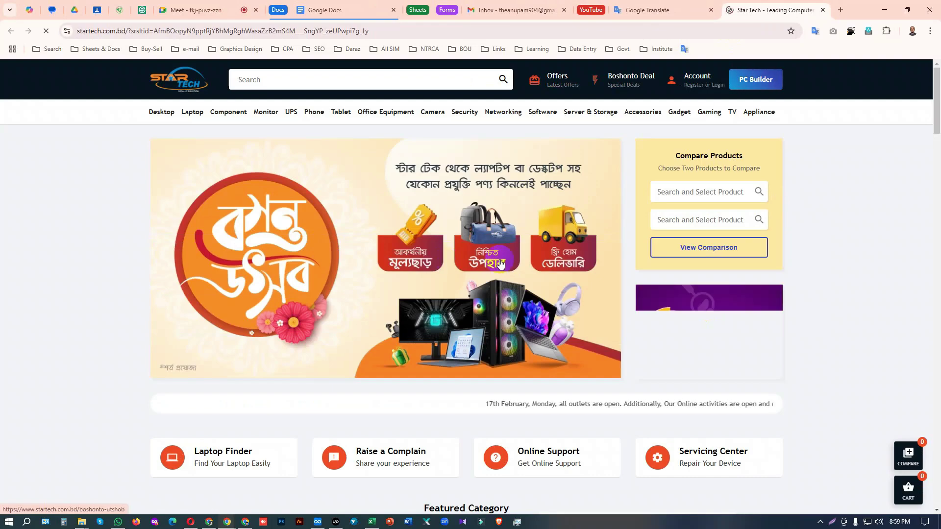
pyautogui.moveTo(191, 114)
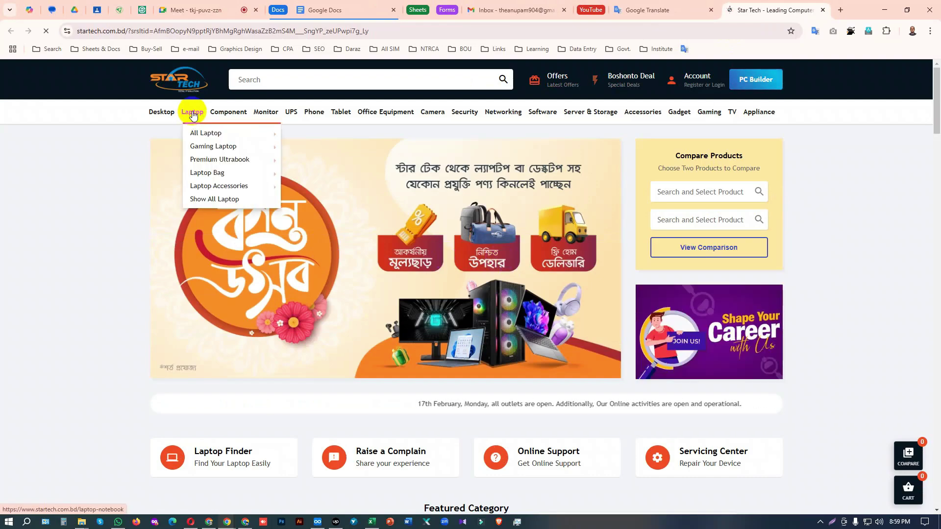
pyautogui.moveTo(224, 175)
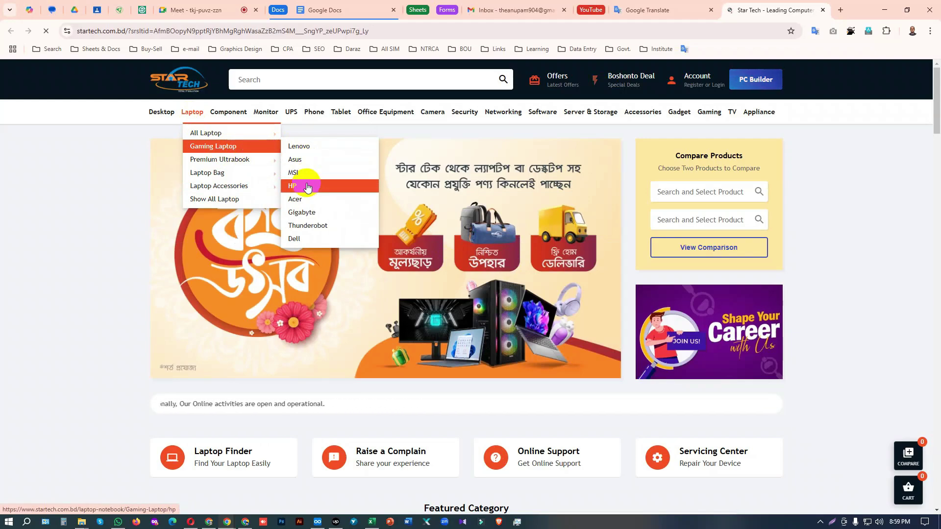
pyautogui.click(305, 186)
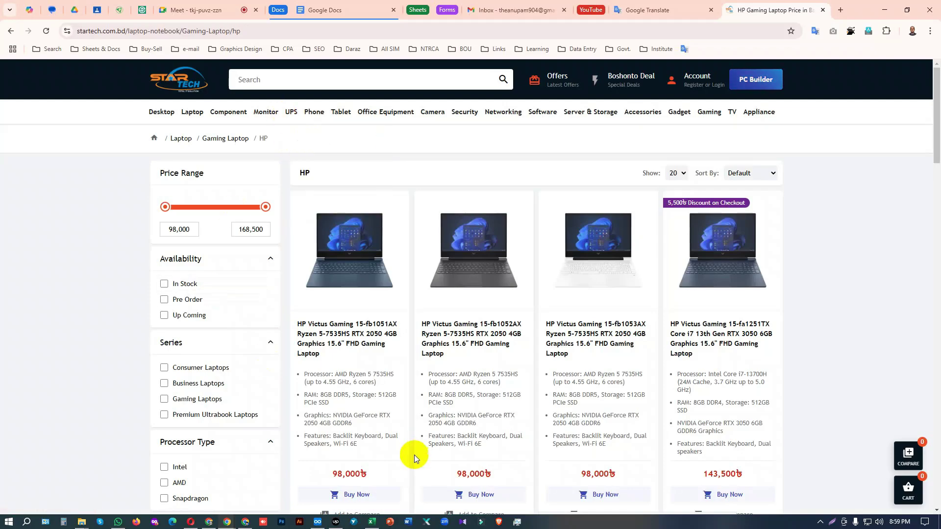
# - Copy the price of the first listed laptop, HP Victus Gaming 15-fb1051AX, including the taka sign
pyautogui.doubleClick(347, 475)
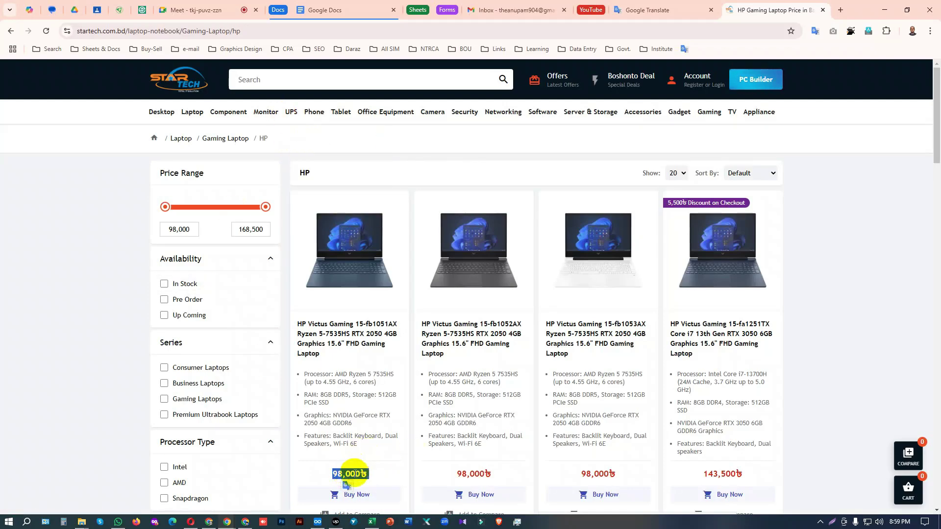
pyautogui.rightClick(353, 472)
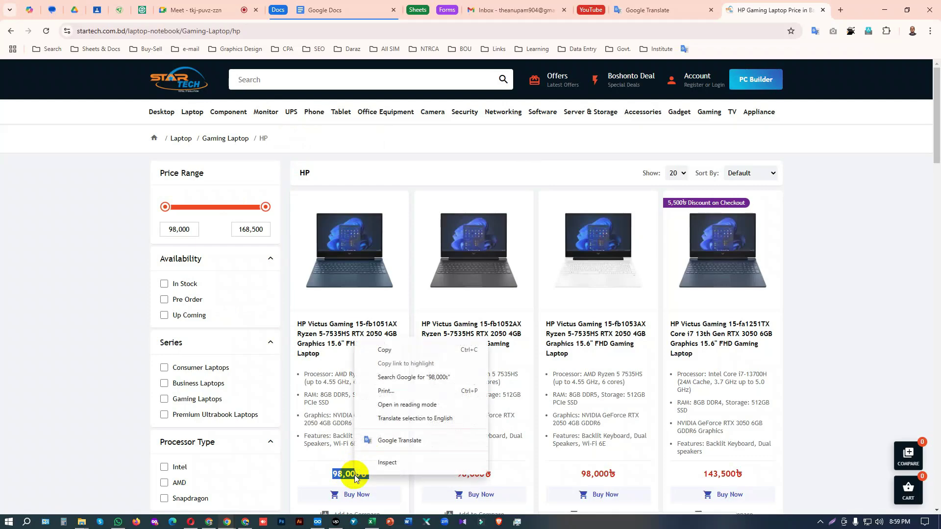
pyautogui.click(386, 350)
pyautogui.click(349, 473)
pyautogui.doubleClick(349, 473)
pyautogui.click(373, 474)
pyautogui.moveTo(367, 473); pyautogui.dragTo(333, 474)
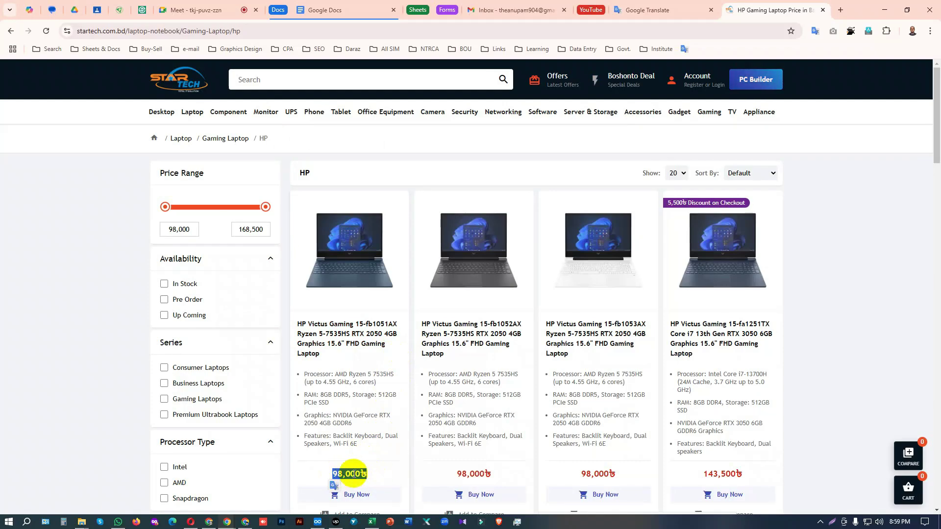
# - Switch to the Excel workbook, paste the copied laptop price into cell B3, and autofit column B
pyautogui.click(372, 522)
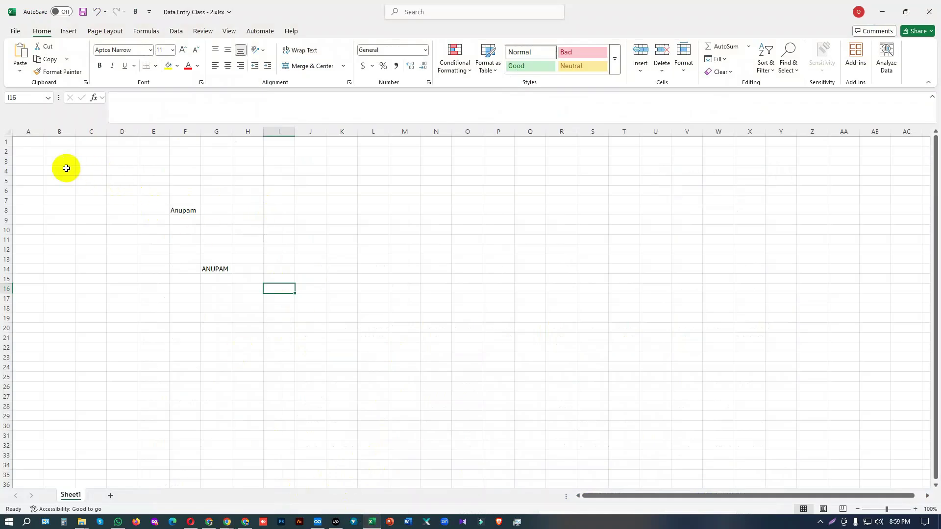
pyautogui.click(67, 162)
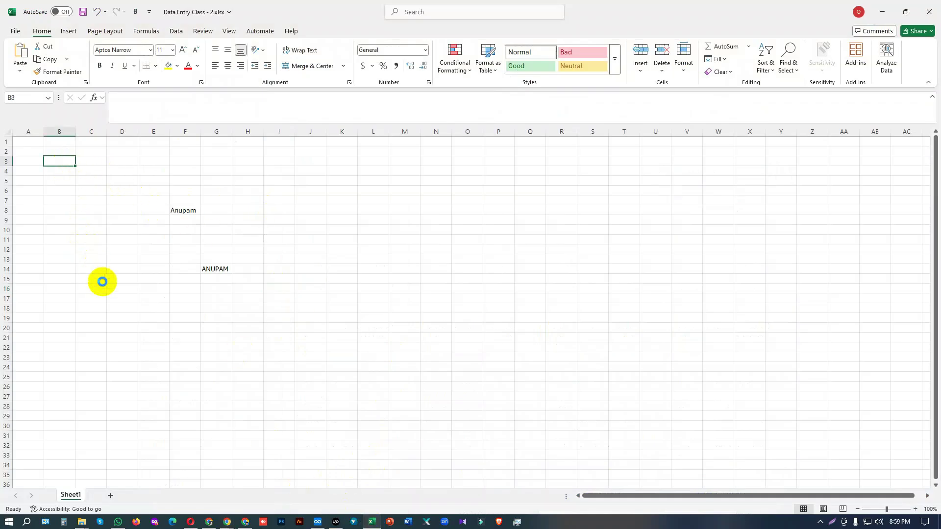
pyautogui.hotkey('ctrl', 'v')
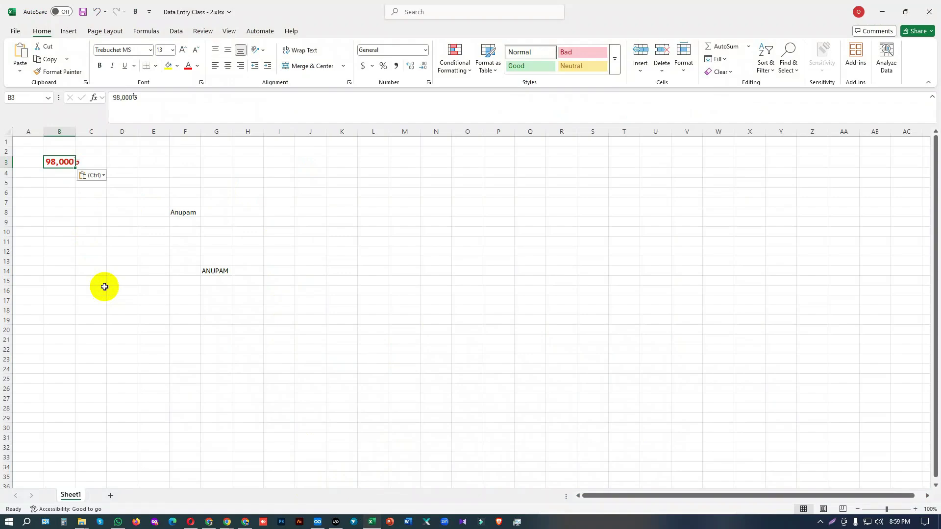
pyautogui.click(99, 289)
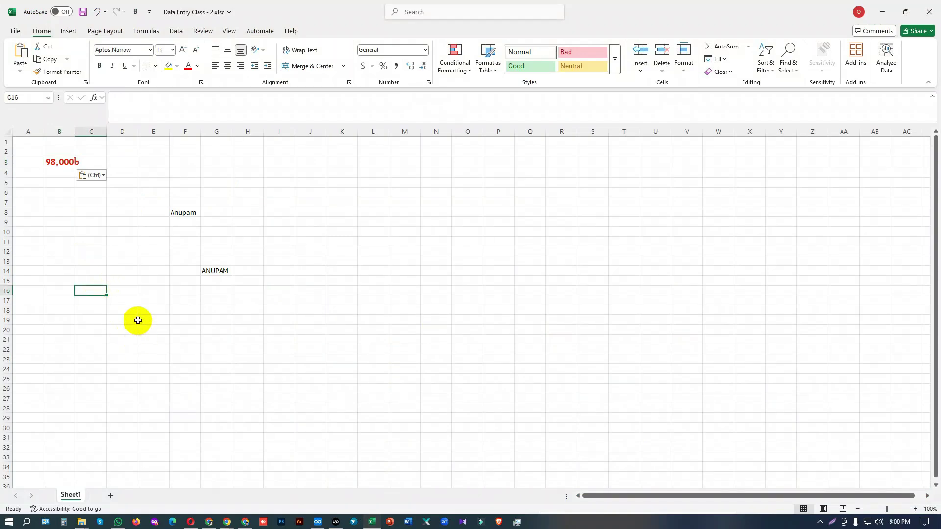
pyautogui.doubleClick(75, 133)
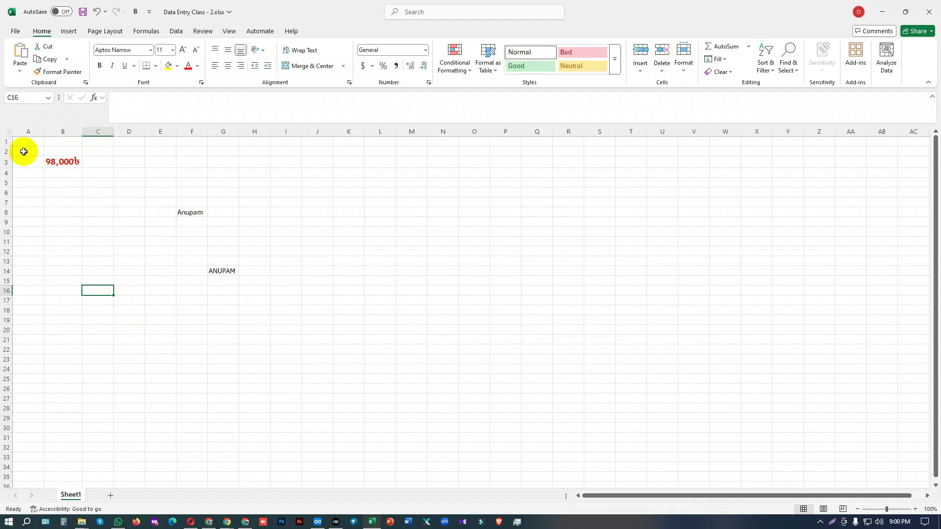
# - Fill the whole of row 1 with yellow
pyautogui.click(4, 142)
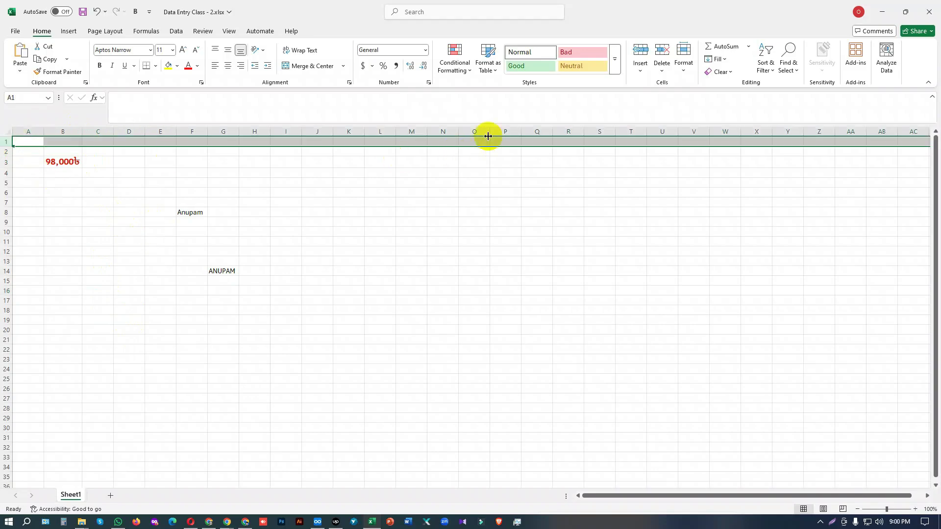
pyautogui.click(168, 65)
pyautogui.click(398, 280)
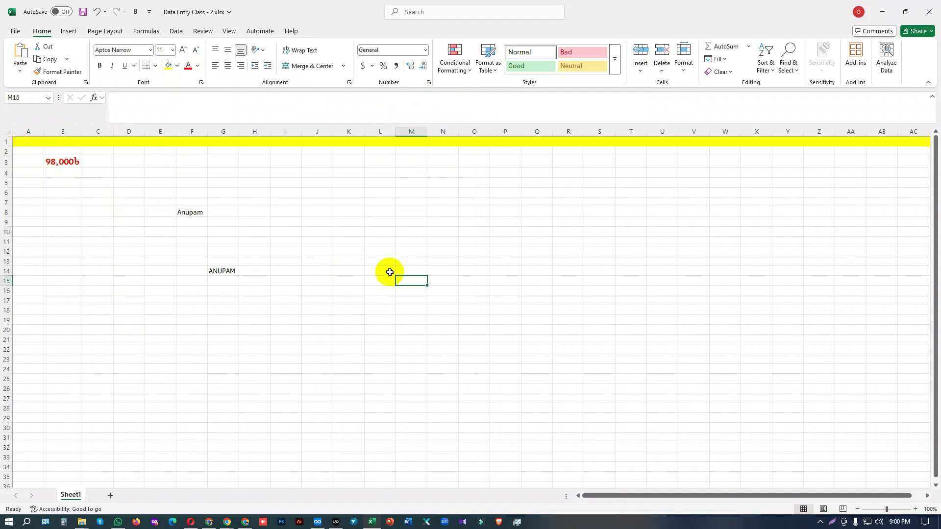
# - Check the Entering Data topic under Class_02_Microsoft Excel in the Dynalist course outline, and minimize the outline
pyautogui.click(73, 163)
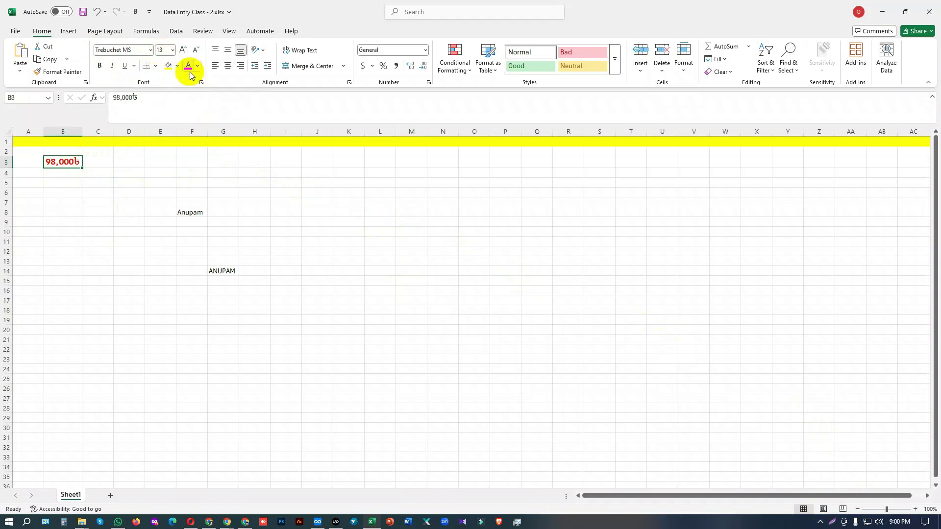
pyautogui.click(143, 253)
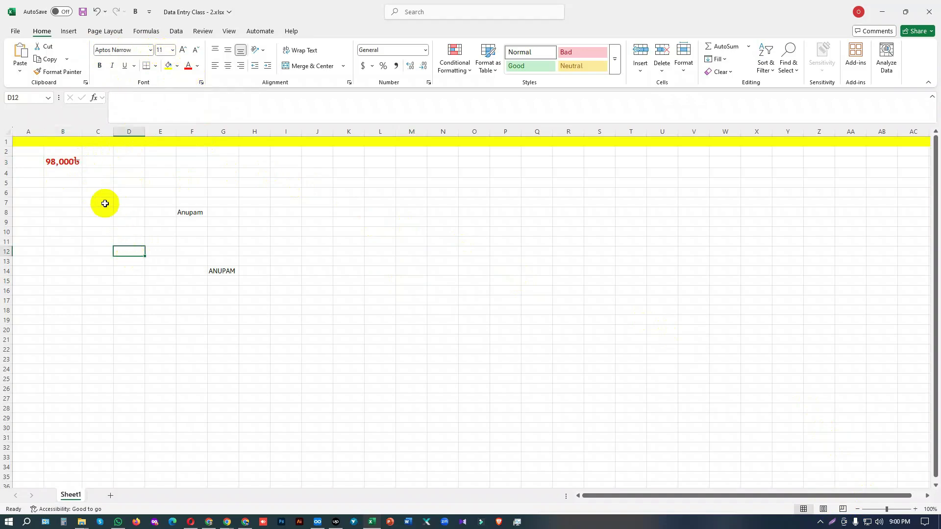
pyautogui.click(69, 161)
pyautogui.click(317, 522)
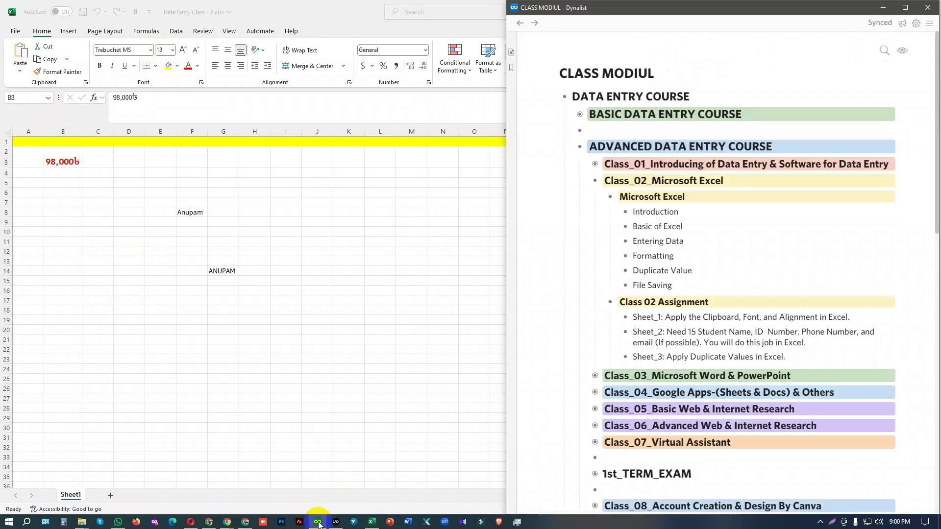
pyautogui.moveTo(682, 242); pyautogui.dragTo(634, 242)
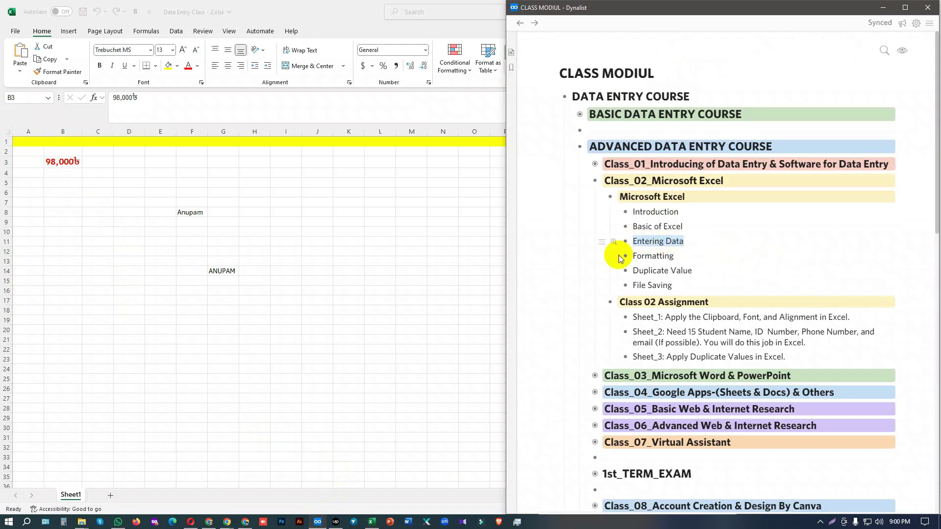
pyautogui.click(886, 9)
# - Select cell B3 with the pasted laptop price in the worksheet
pyautogui.click(285, 242)
pyautogui.click(70, 163)
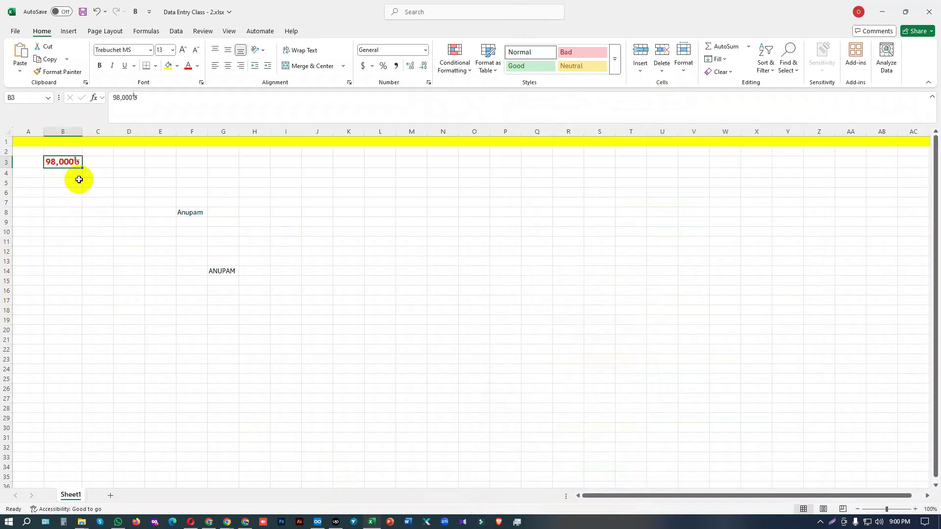
pyautogui.click(284, 289)
pyautogui.click(68, 161)
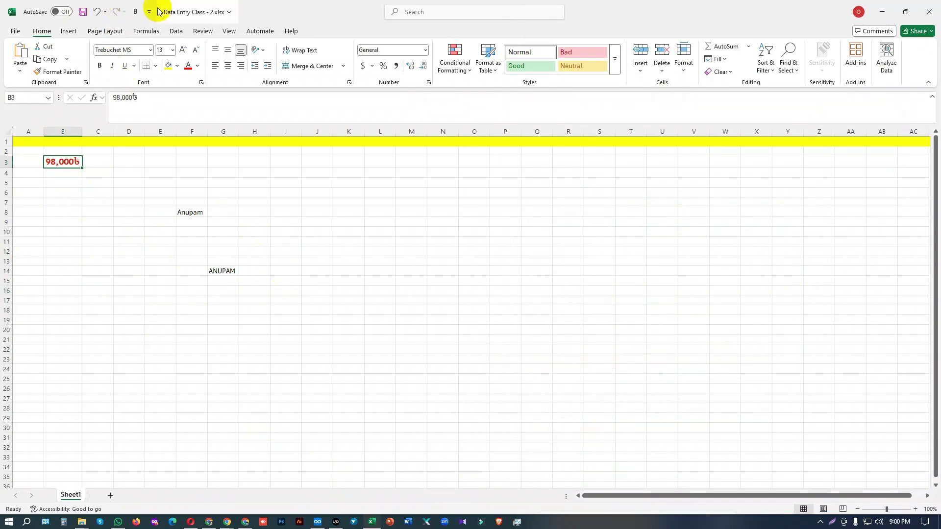
# - Undo the yellow fill of row 1, the column B autofit and the pasted price in B3
pyautogui.click(97, 12)
pyautogui.click(97, 12)
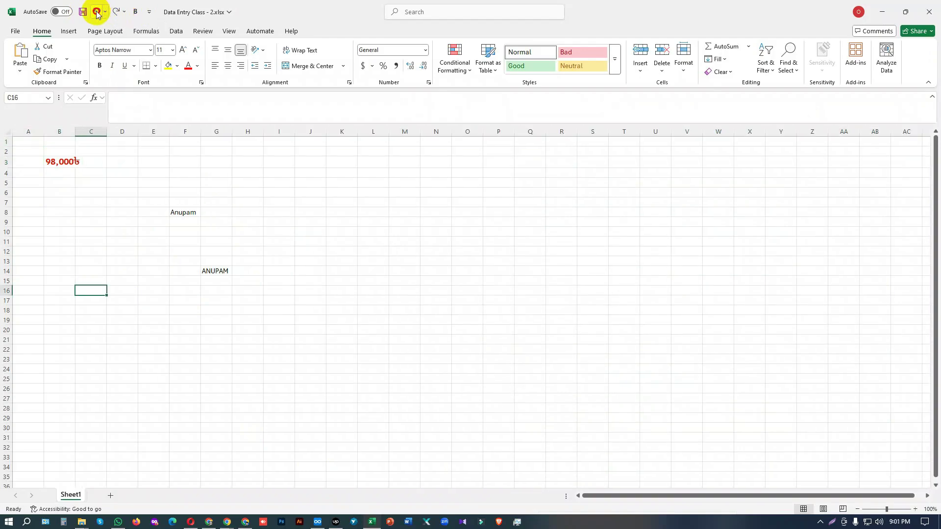
pyautogui.click(97, 11)
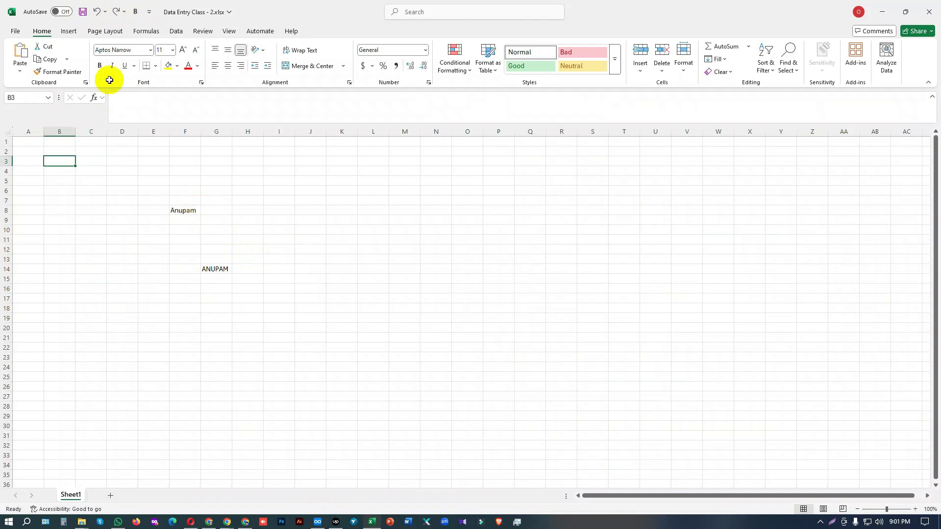
pyautogui.click(308, 250)
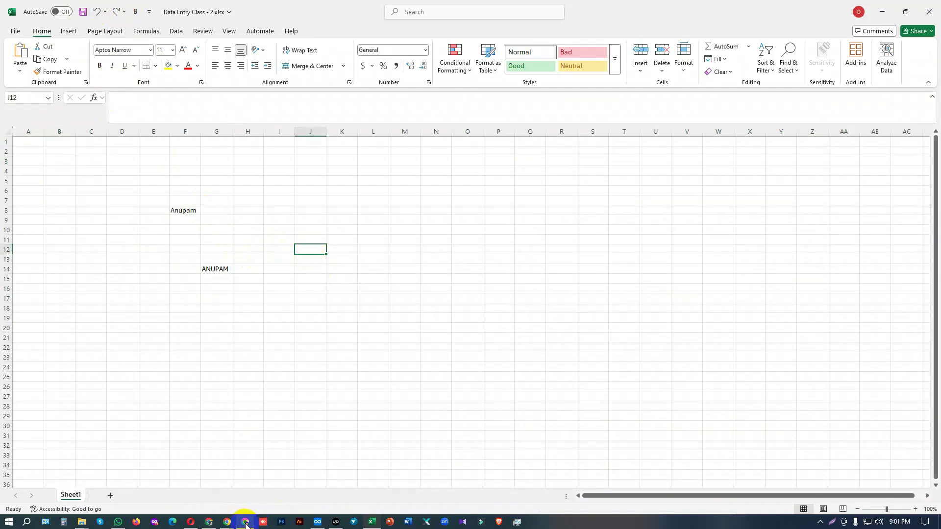
# - Check the first HP laptop's price on the Star Tech page in Chrome, and enter 98,000৳ unformatted in Excel cell B3
pyautogui.click(227, 522)
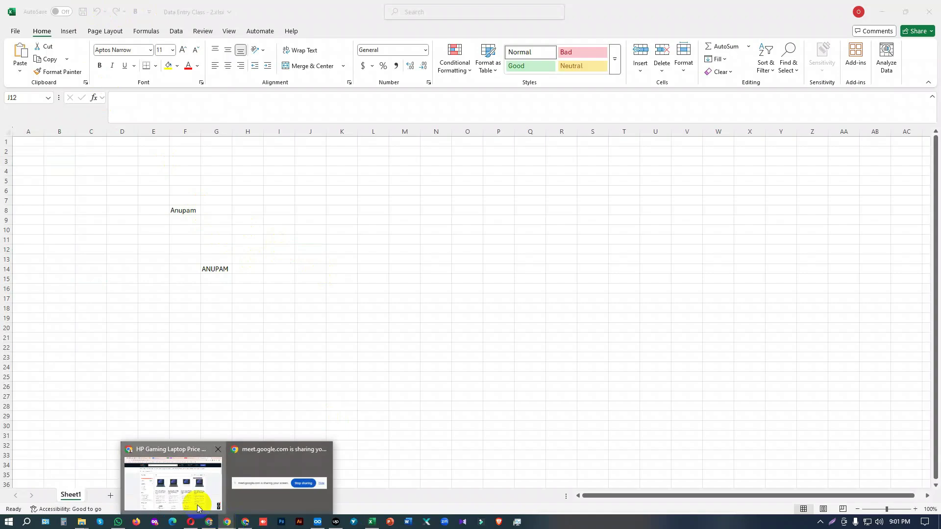
pyautogui.click(198, 505)
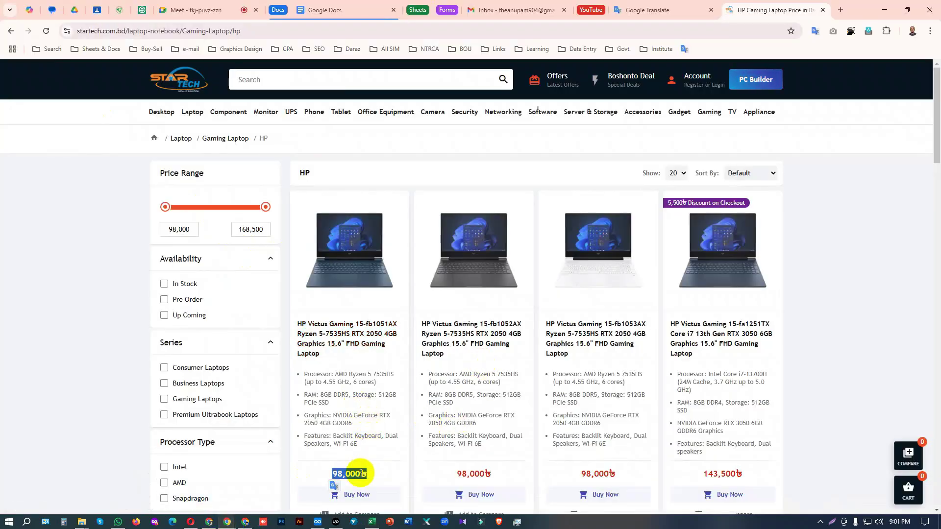
pyautogui.click(372, 521)
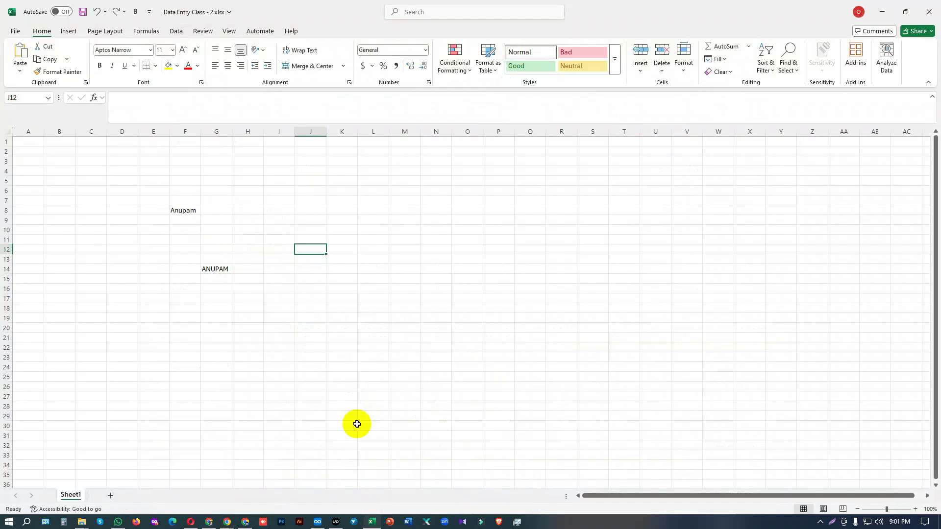
pyautogui.click(60, 163)
pyautogui.write('98,000৳')
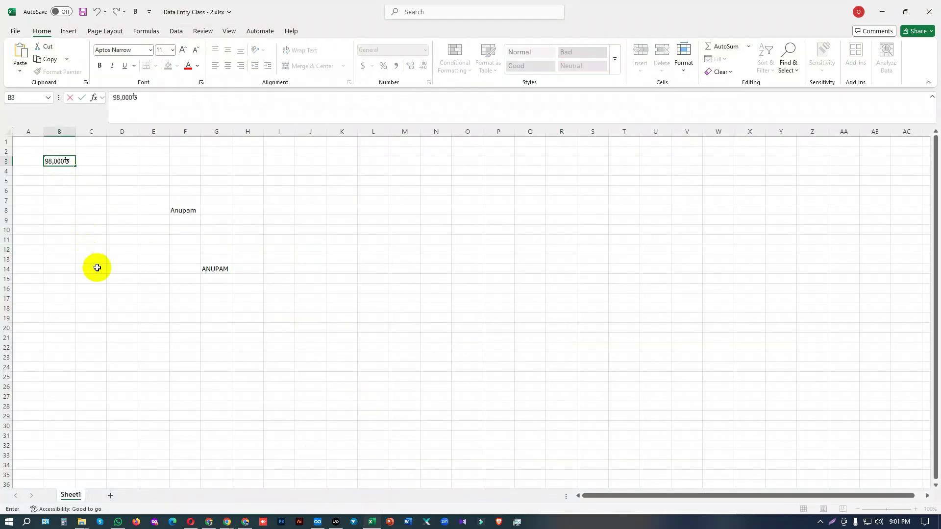
pyautogui.click(96, 266)
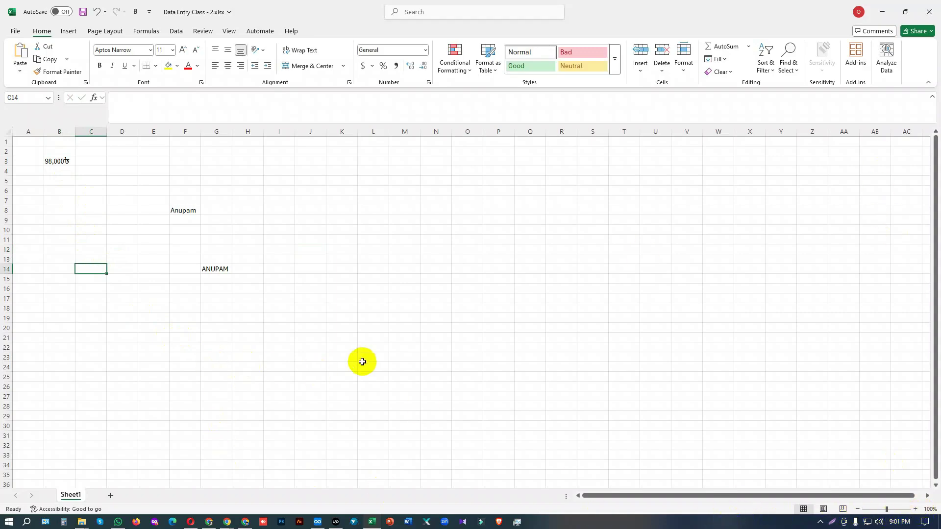
pyautogui.keyDown('ctrl'); pyautogui.scroll(3, 131, 398); pyautogui.keyUp('ctrl')
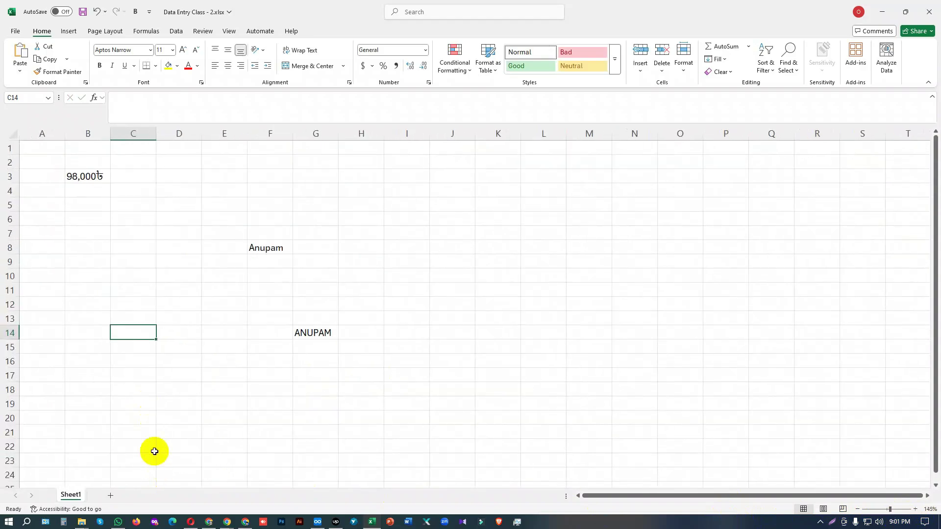
pyautogui.click(88, 176)
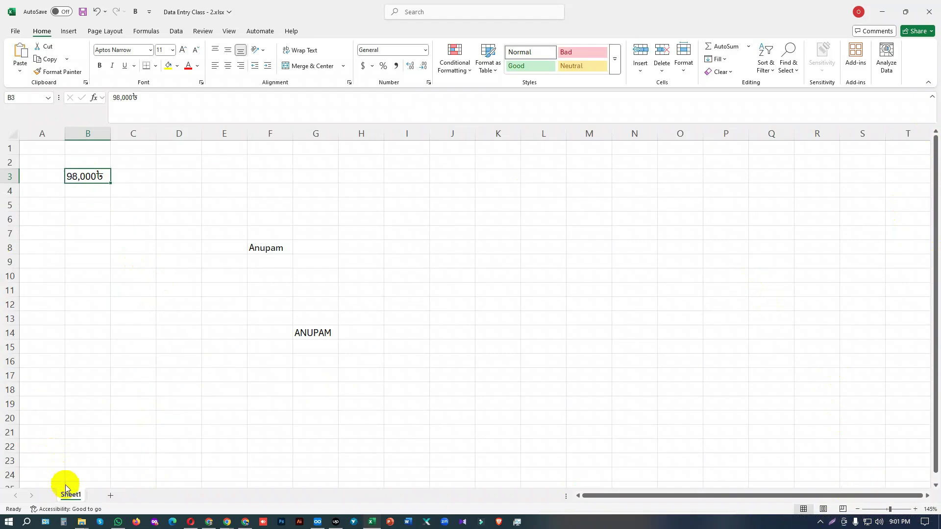
pyautogui.click(832, 523)
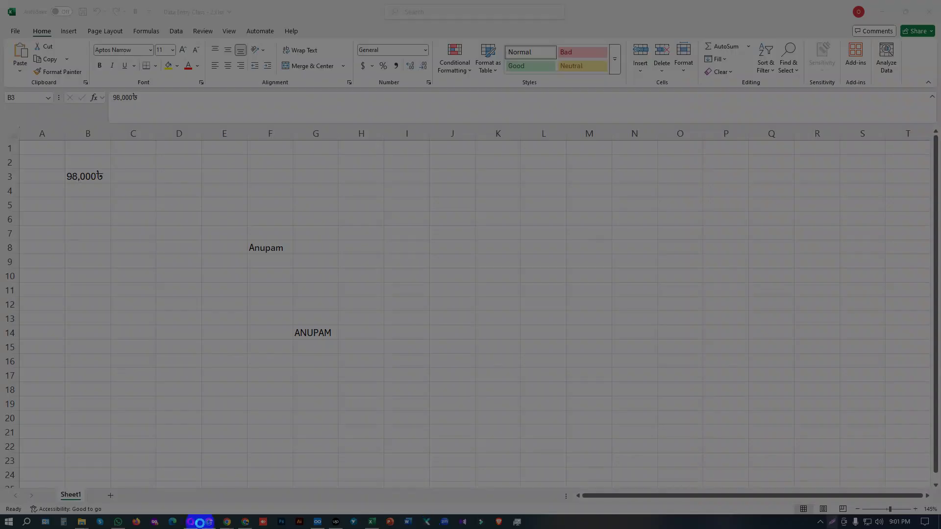
pyautogui.moveTo(50, 481); pyautogui.dragTo(91, 505)
pyautogui.click(92, 511)
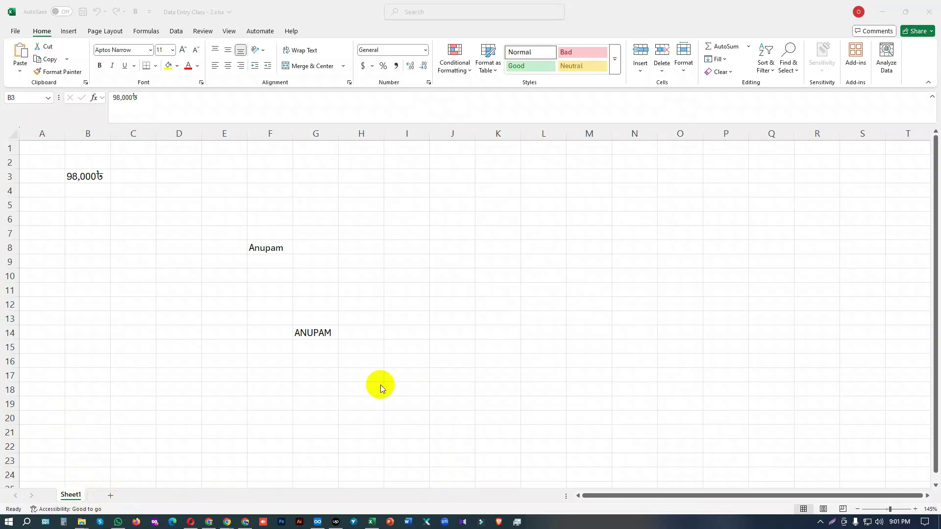
pyautogui.scroll(-15, 186, 352)
pyautogui.scroll(15, 186, 353)
pyautogui.scroll(-20, 323, 340)
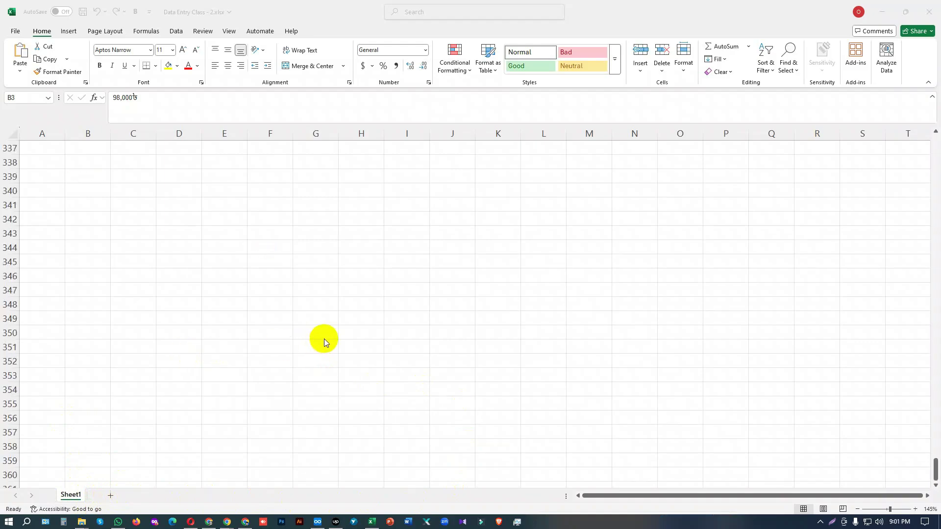
pyautogui.scroll(20, 325, 337)
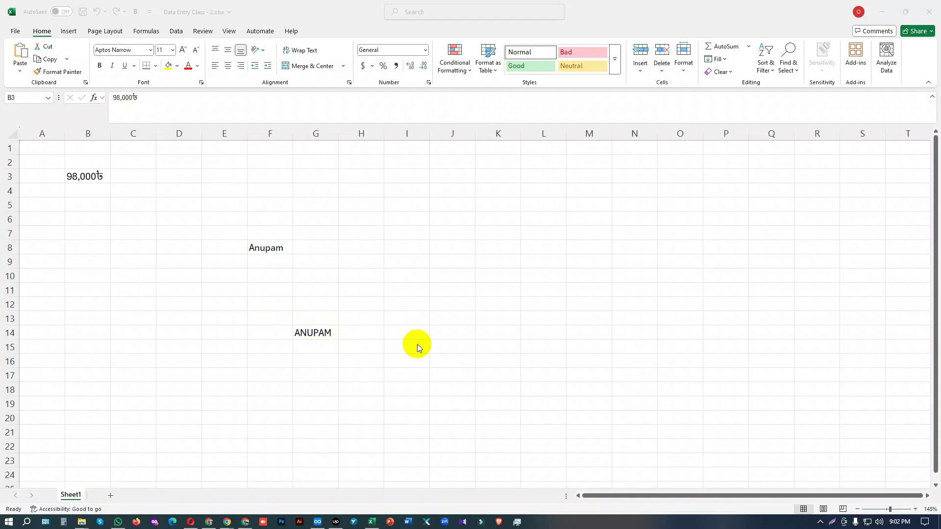
pyautogui.scroll(-2, 416, 344)
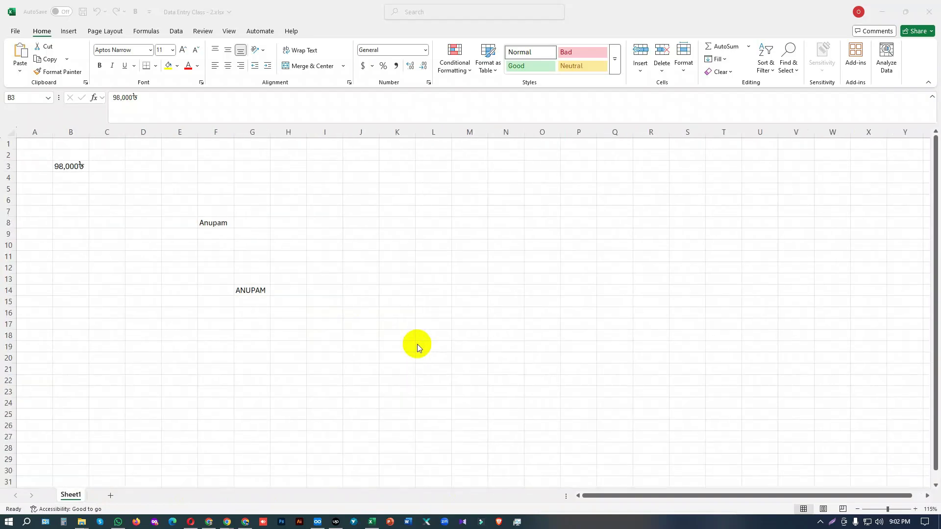
pyautogui.scroll(-1, 417, 344)
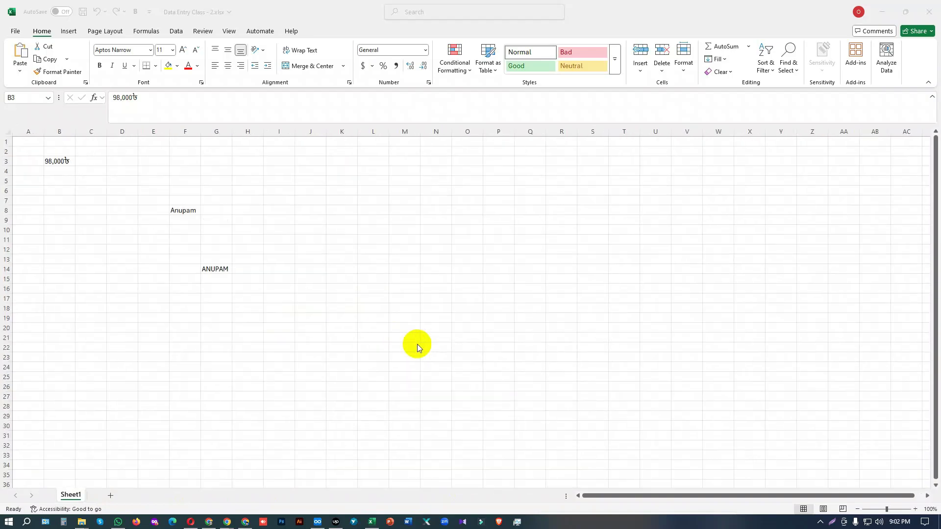
pyautogui.scroll(-20, 414, 320)
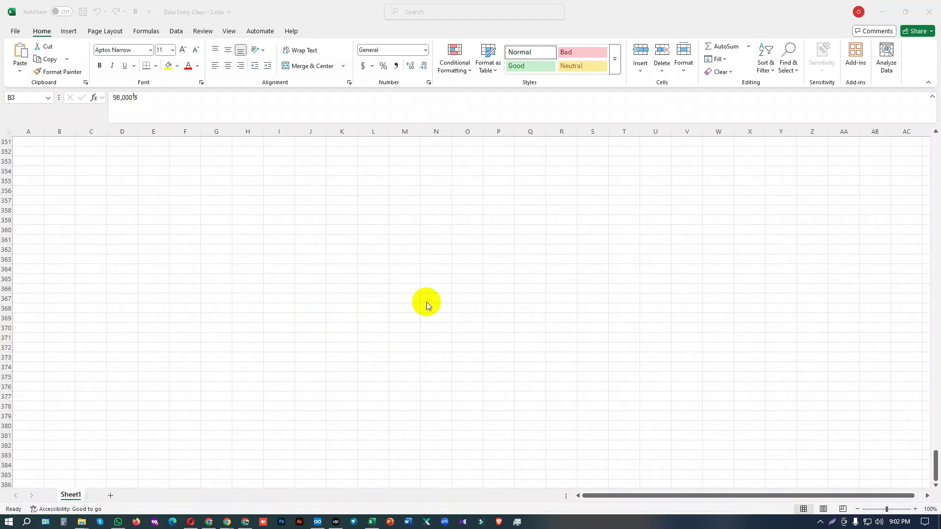
pyautogui.scroll(20, 427, 301)
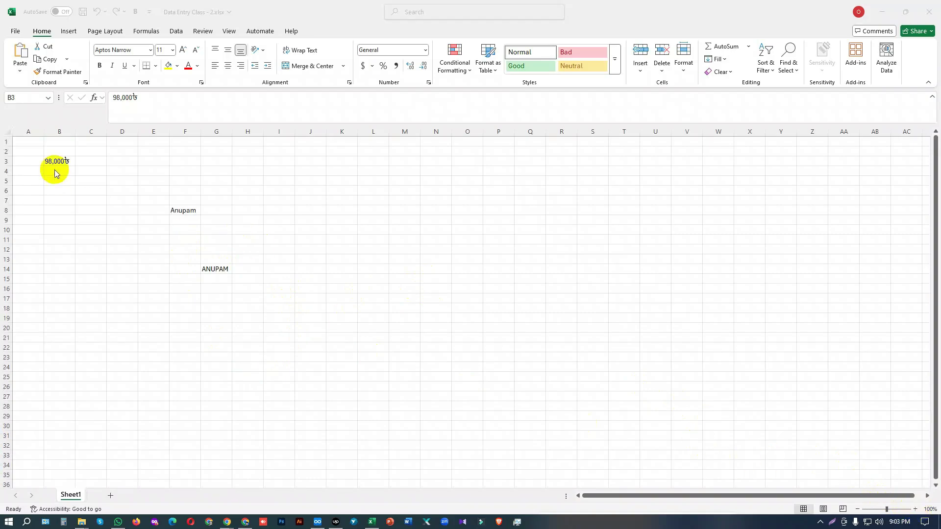
pyautogui.click(57, 161)
pyautogui.click(120, 270)
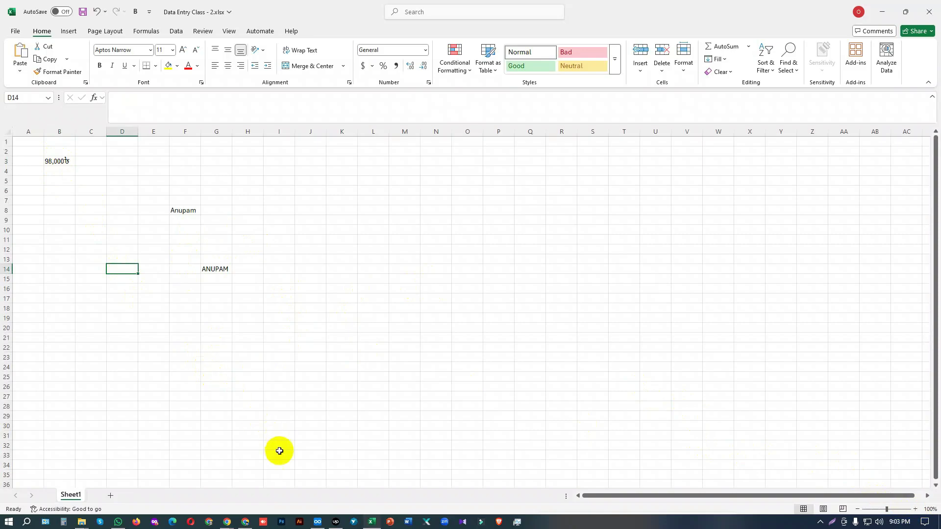
# - Switch to Chrome, open the HP Victus Gaming 15-fb1051AX product page in a new browser tab, and dismiss its promotional popup
pyautogui.moveTo(226, 523)
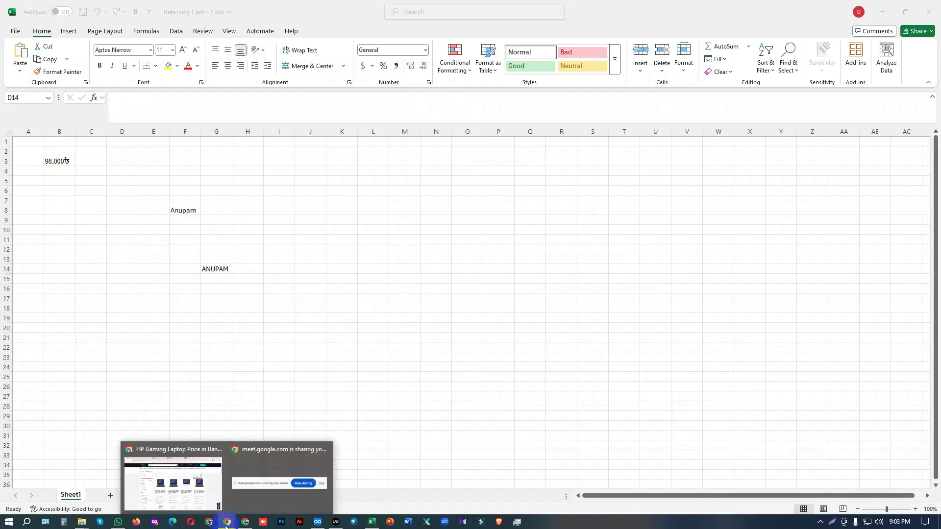
pyautogui.click(185, 497)
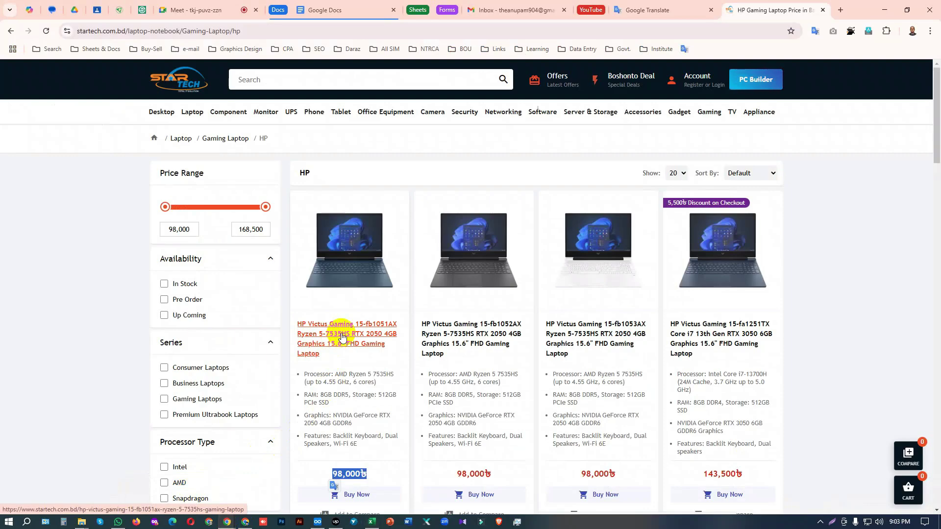
pyautogui.middleClick(342, 337)
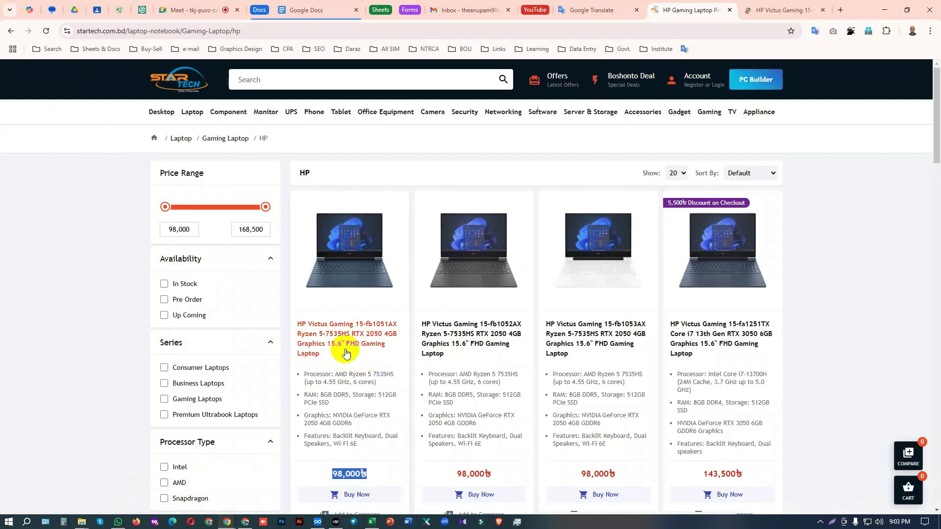
pyautogui.rightClick(353, 332)
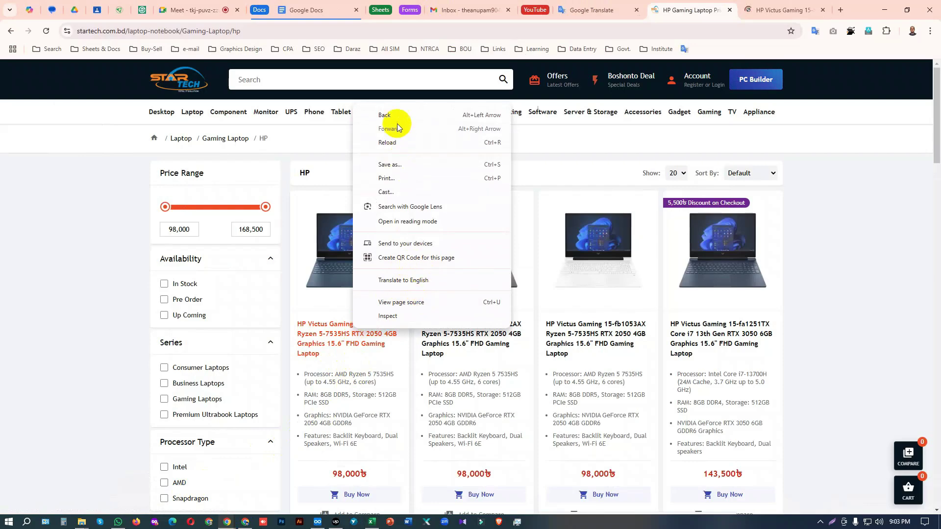
pyautogui.click(93, 321)
pyautogui.scroll(-8, 375, 358)
pyautogui.scroll(10, 378, 356)
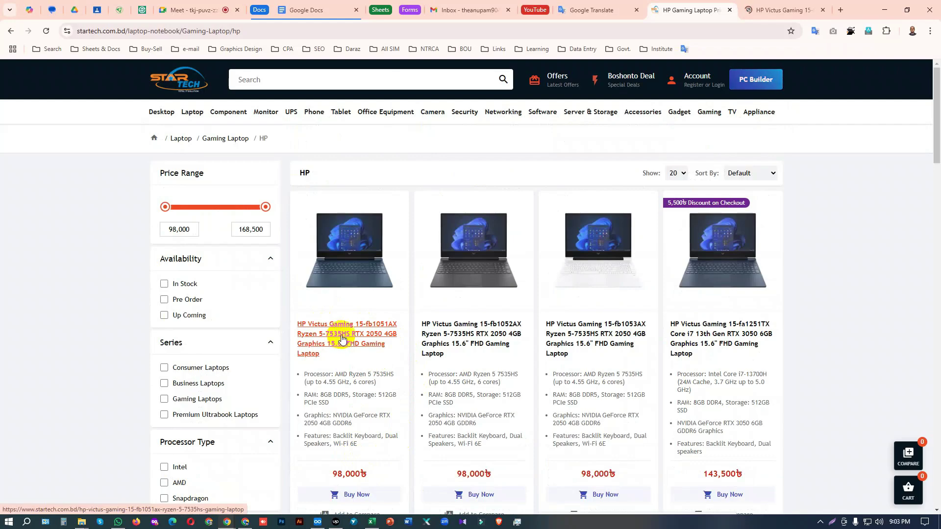
pyautogui.click(776, 10)
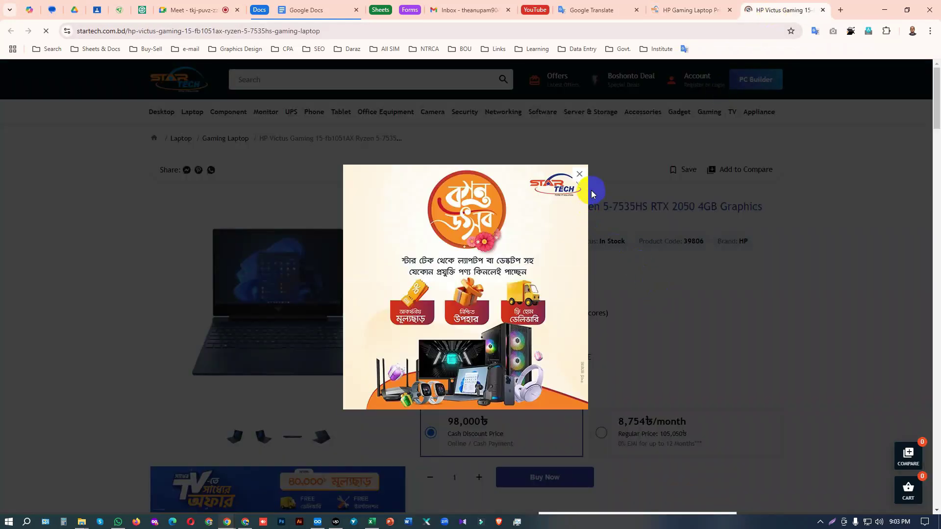
pyautogui.click(579, 175)
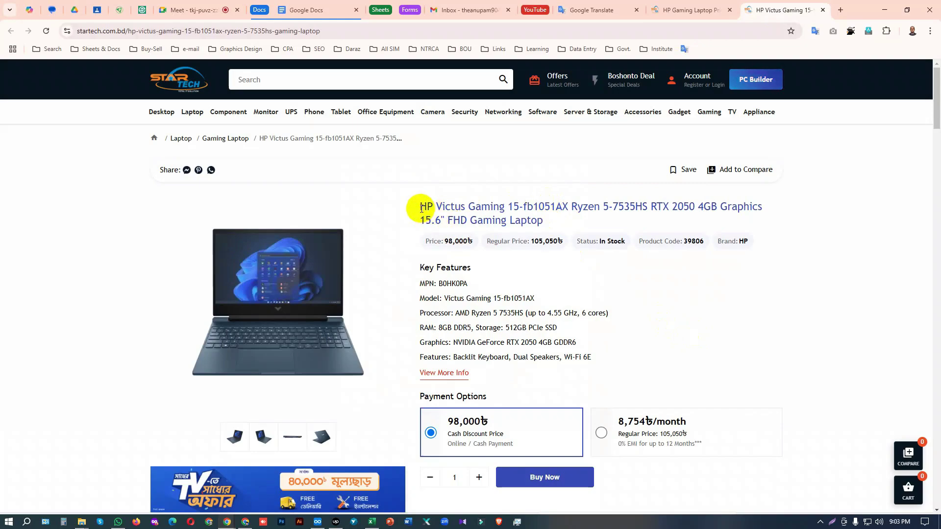
# - Copy the laptop's full product title and paste it as unformatted text into cell B5 of the Excel workbook
pyautogui.moveTo(420, 206); pyautogui.dragTo(542, 220)
pyautogui.hotkey('ctrl', 'c')
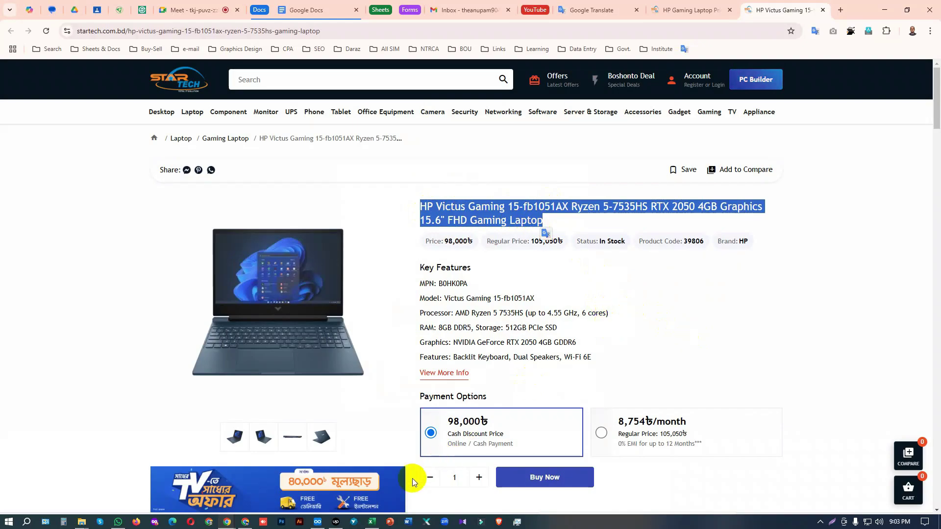
pyautogui.click(372, 521)
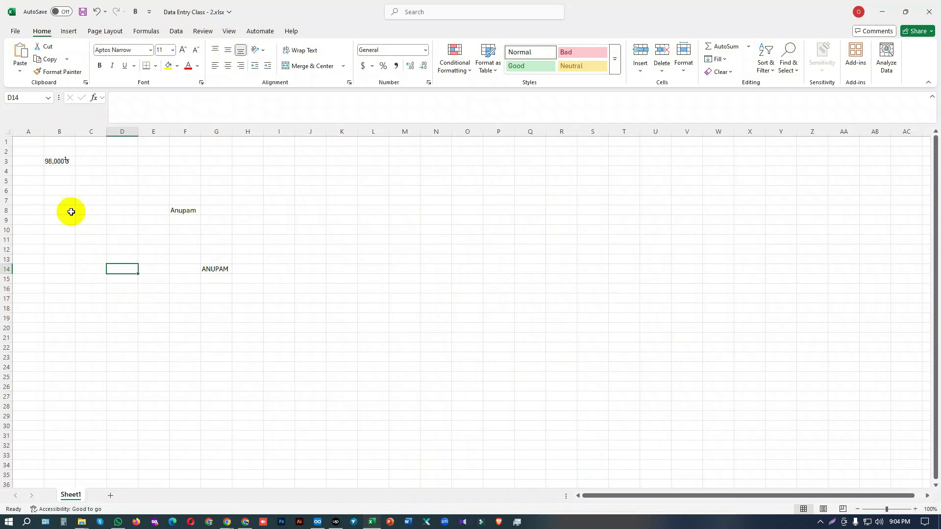
pyautogui.click(58, 182)
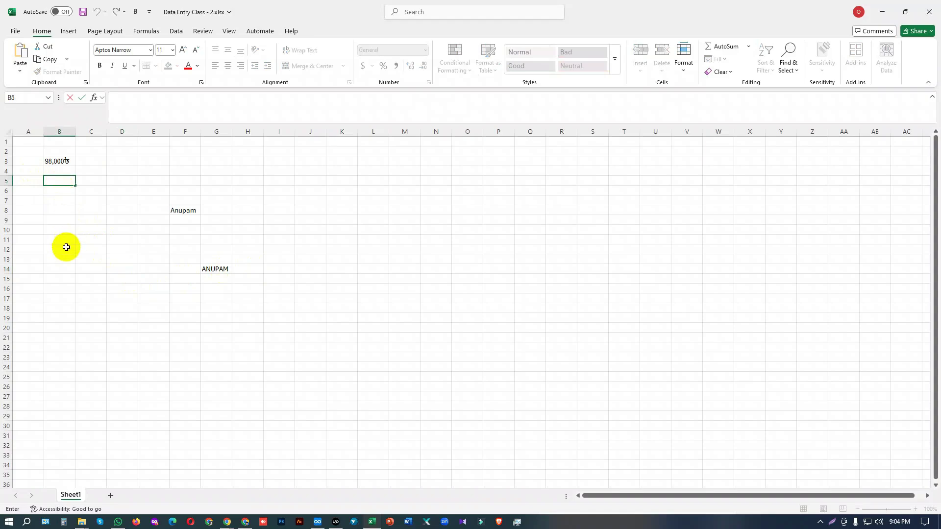
pyautogui.hotkey('ctrl', 'v')
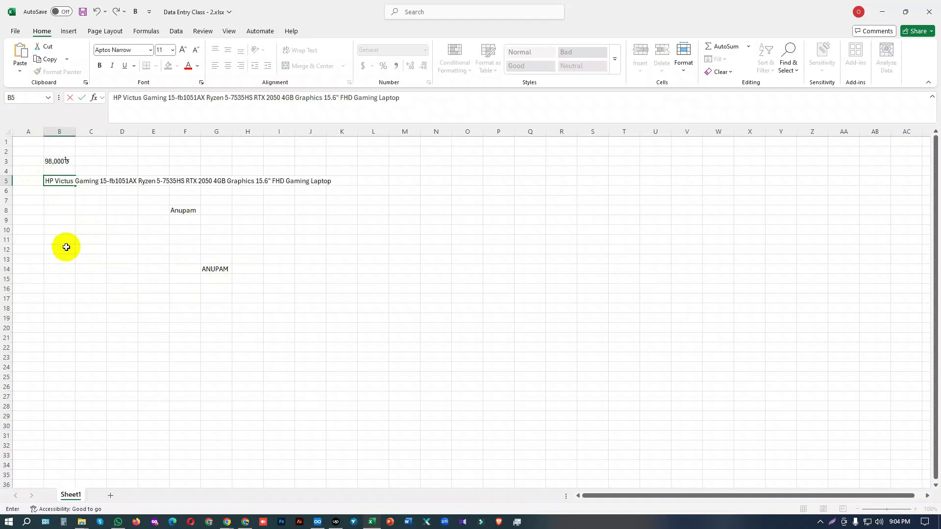
pyautogui.click(126, 268)
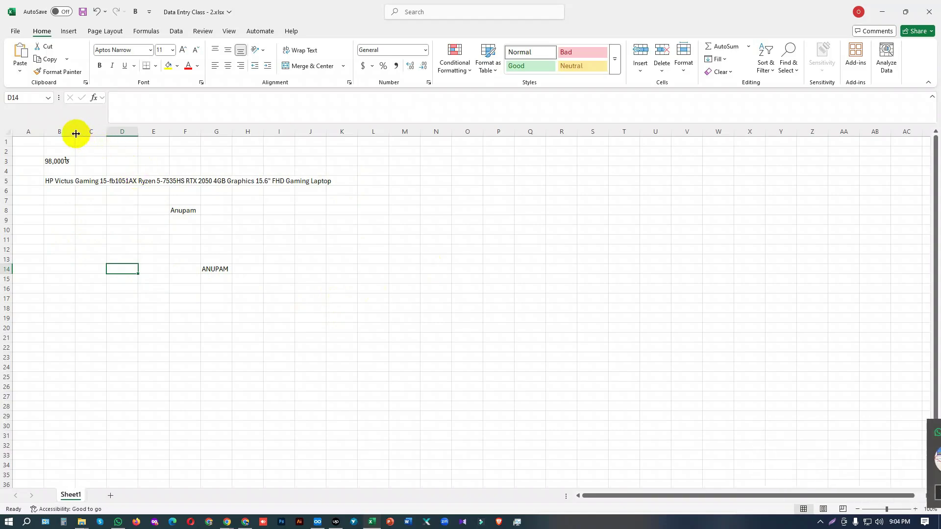
# - Try widening column B to fit the full product title, and undo the width change
pyautogui.moveTo(74, 133); pyautogui.dragTo(334, 142)
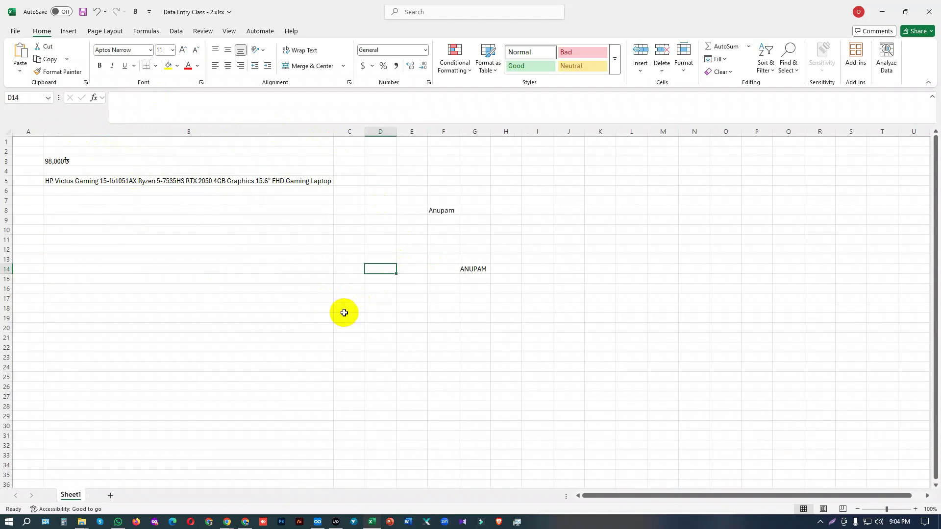
pyautogui.hotkey('ctrl', 'z')
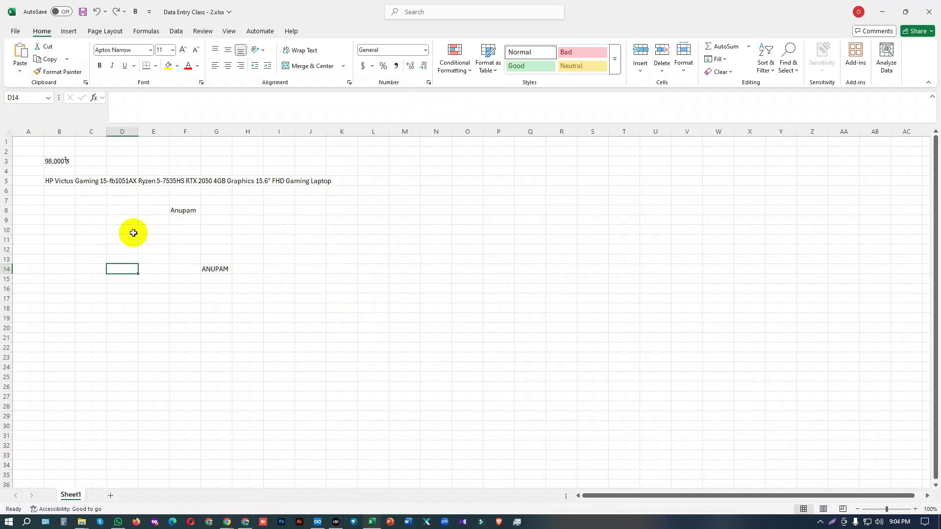
# - Paste the copied laptop title as unformatted text into cell C5, beside the same title in B5
pyautogui.doubleClick(94, 183)
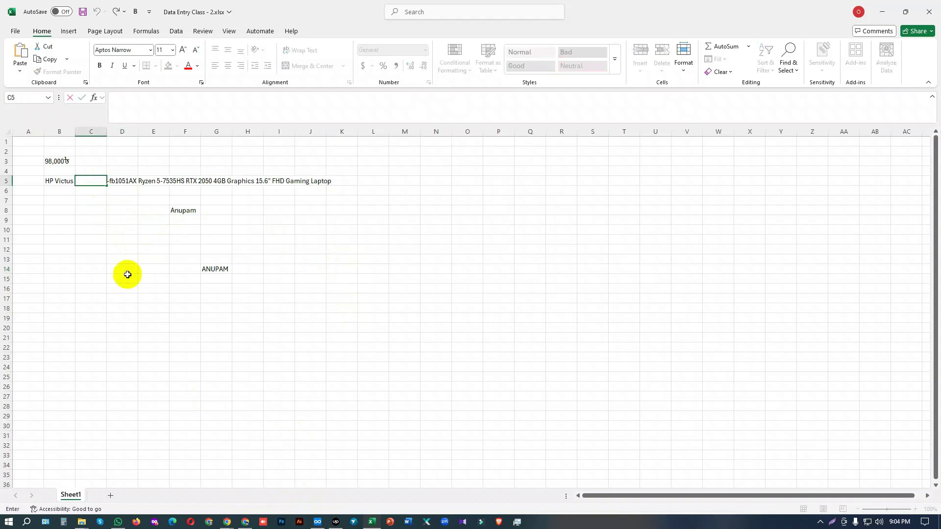
pyautogui.hotkey('ctrl', 'v')
pyautogui.click(239, 347)
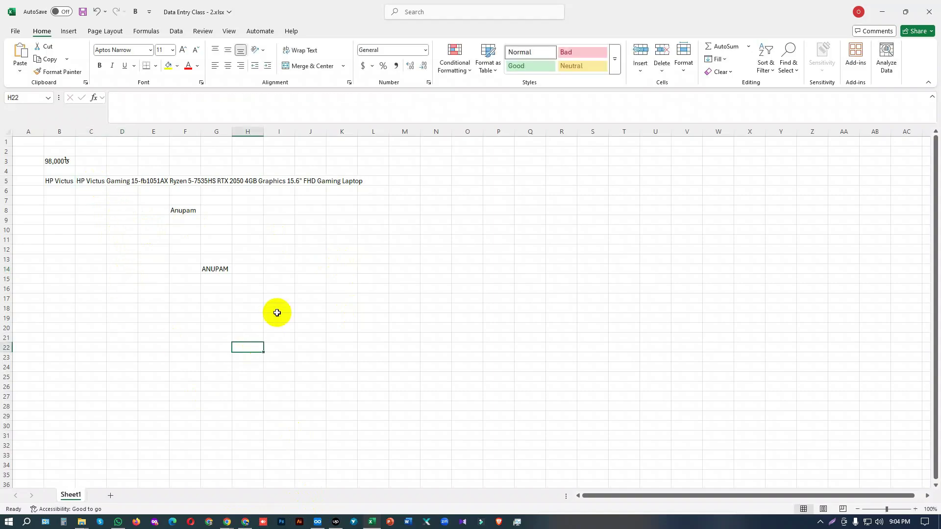
# - Fill cells B5 and C5, which hold the laptop title, with yellow
pyautogui.click(65, 181)
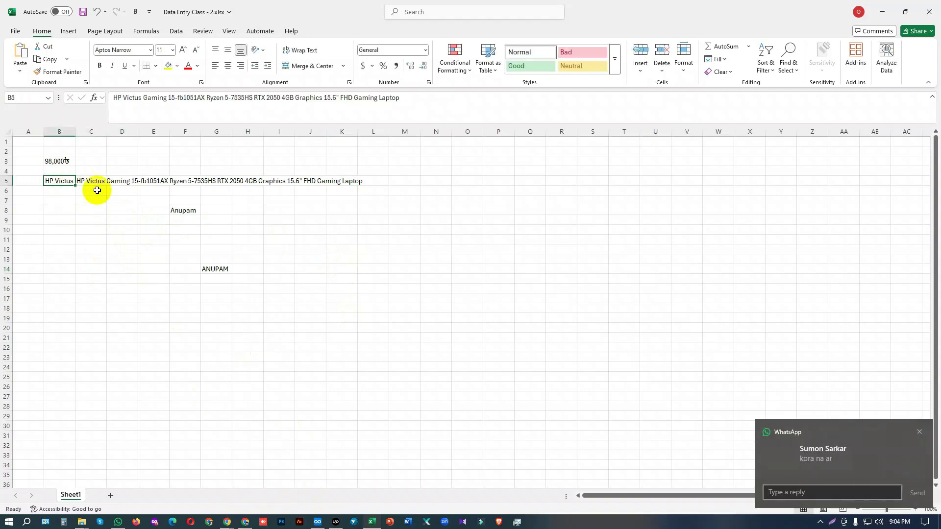
pyautogui.click(168, 65)
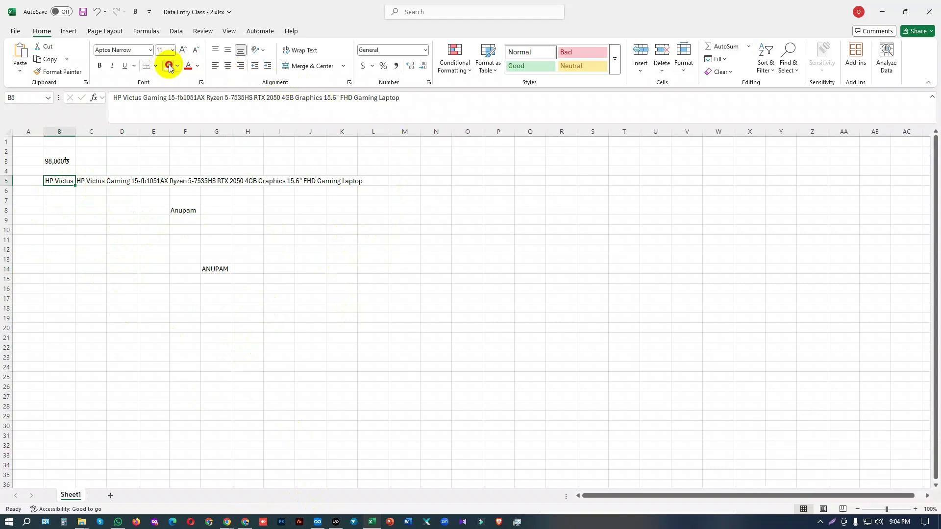
pyautogui.click(98, 181)
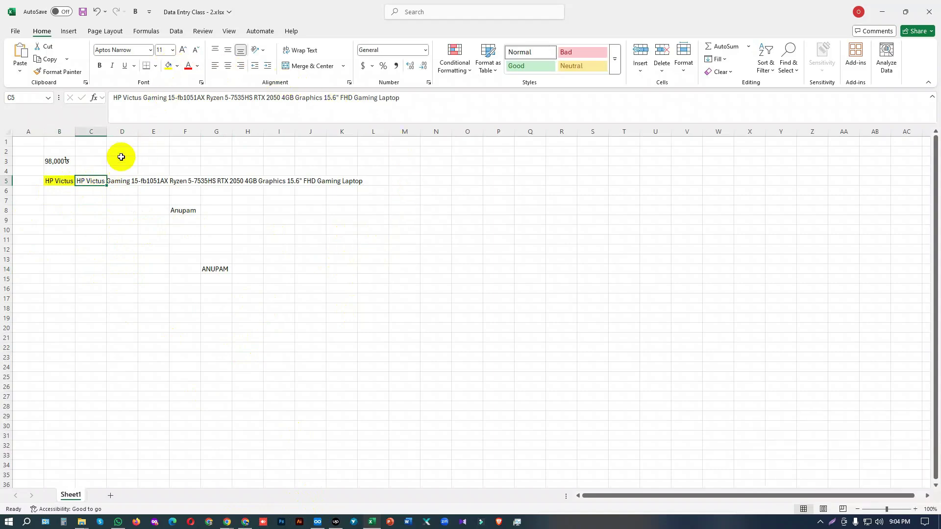
pyautogui.click(168, 66)
pyautogui.click(154, 271)
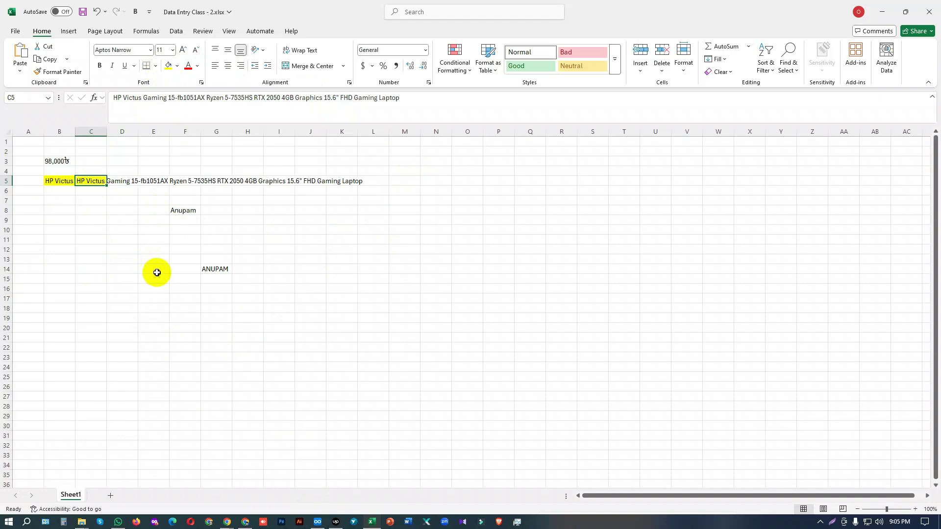
# - Copy the name from cell F8 into D5 and fill D5 with yellow
pyautogui.click(194, 211)
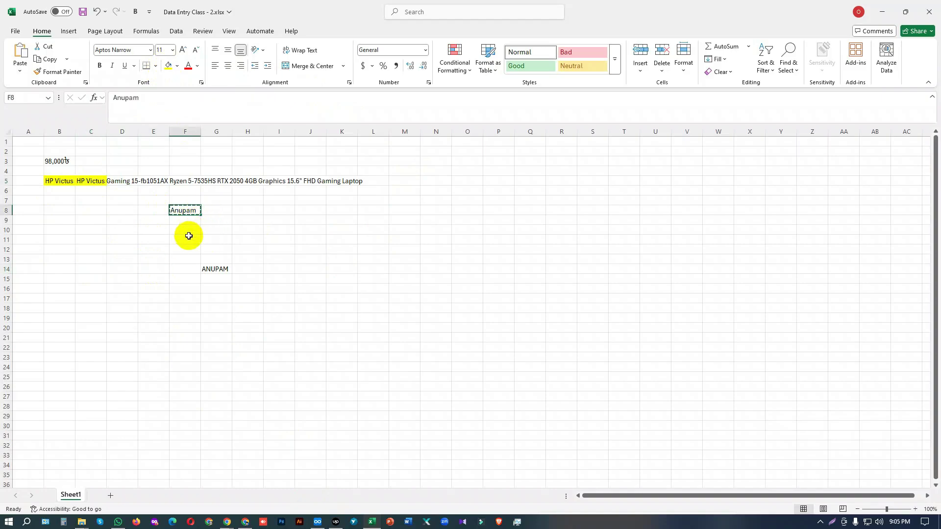
pyautogui.hotkey('ctrl', 'c')
pyautogui.click(126, 180)
pyautogui.hotkey('ctrl', 'v')
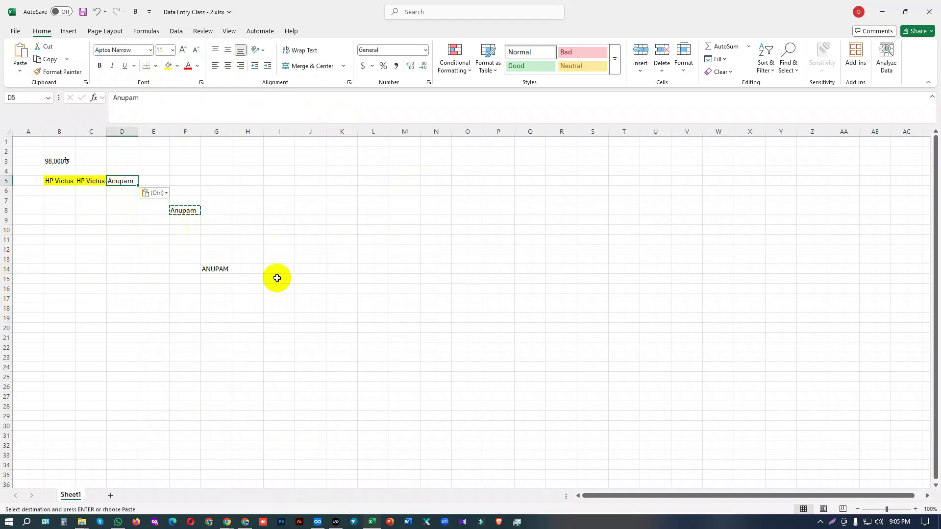
pyautogui.click(343, 286)
pyautogui.click(125, 181)
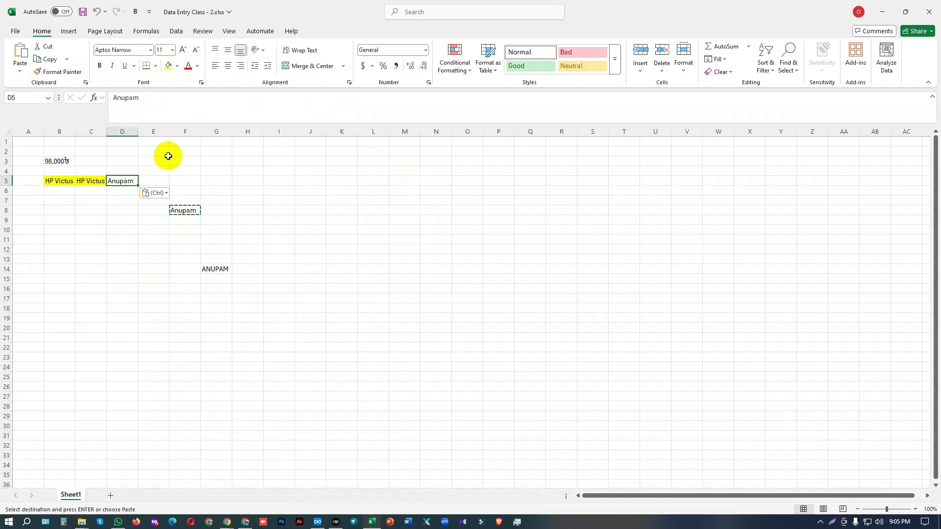
pyautogui.click(170, 67)
# - Change the fill colour of cell C5 to light blue
pyautogui.click(93, 180)
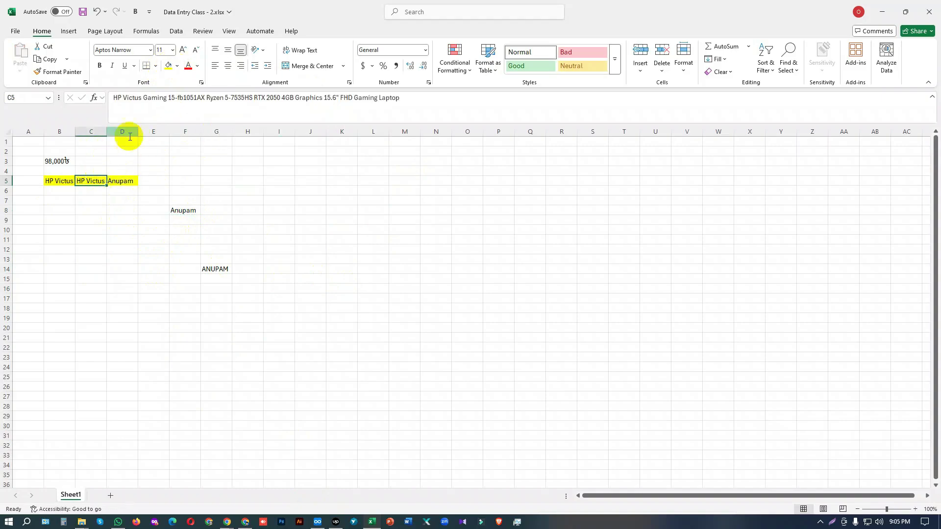
pyautogui.click(177, 66)
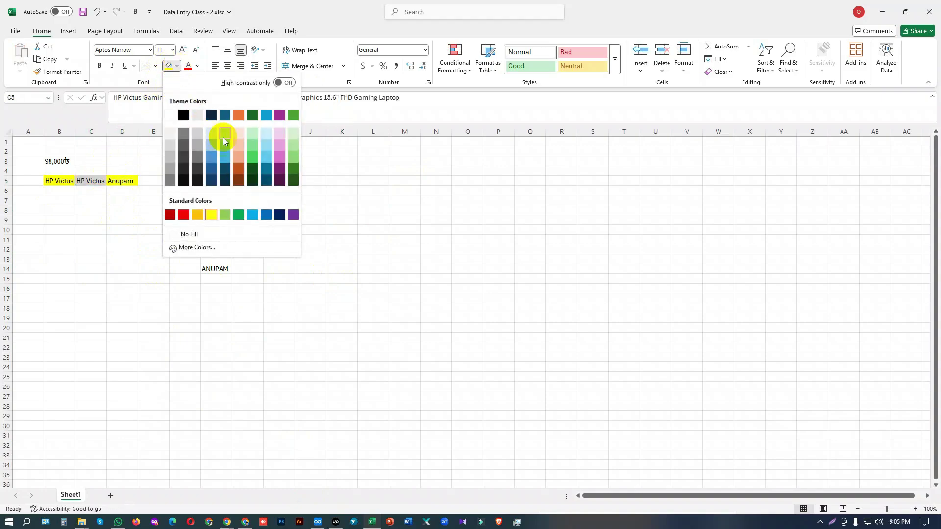
pyautogui.click(223, 137)
pyautogui.click(99, 320)
# - Open cell B5 for editing to view its full laptop title in the cell and the formula bar
pyautogui.doubleClick(61, 181)
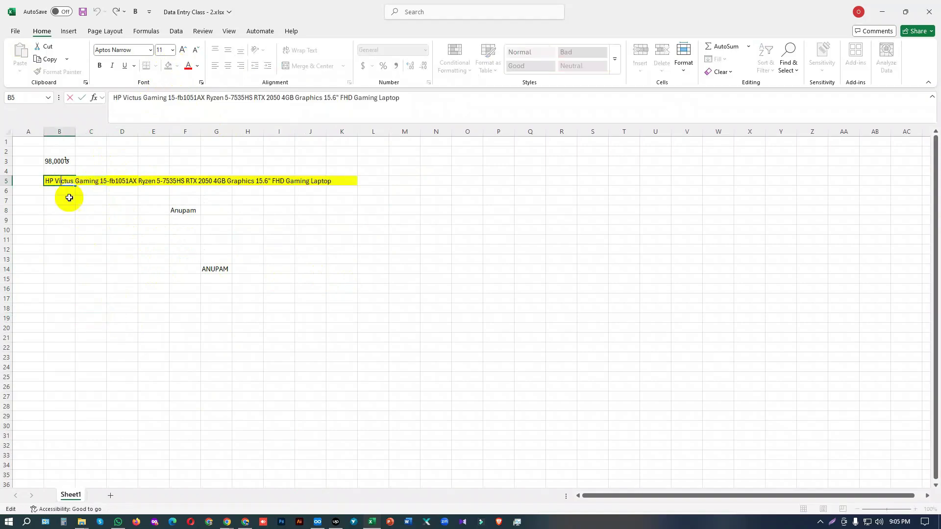
pyautogui.moveTo(46, 181); pyautogui.dragTo(332, 182)
pyautogui.click(342, 181)
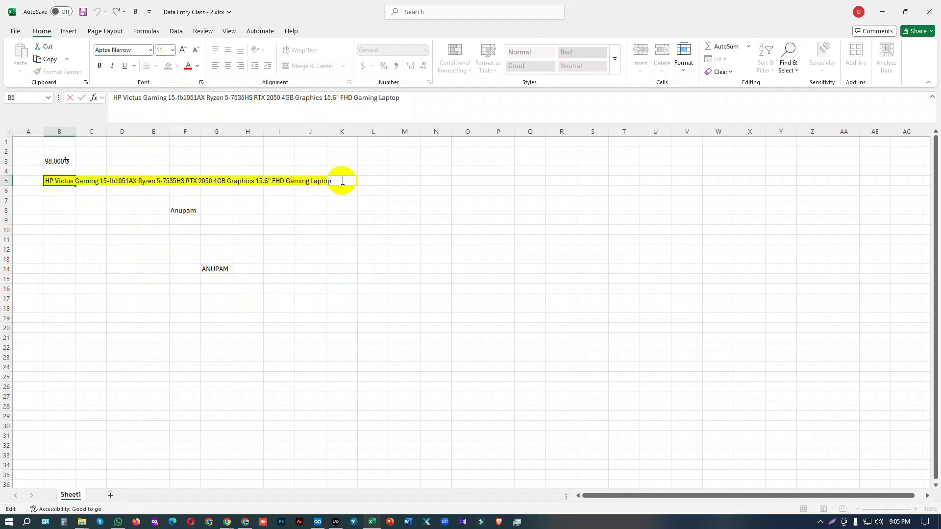
pyautogui.moveTo(417, 97); pyautogui.dragTo(115, 99)
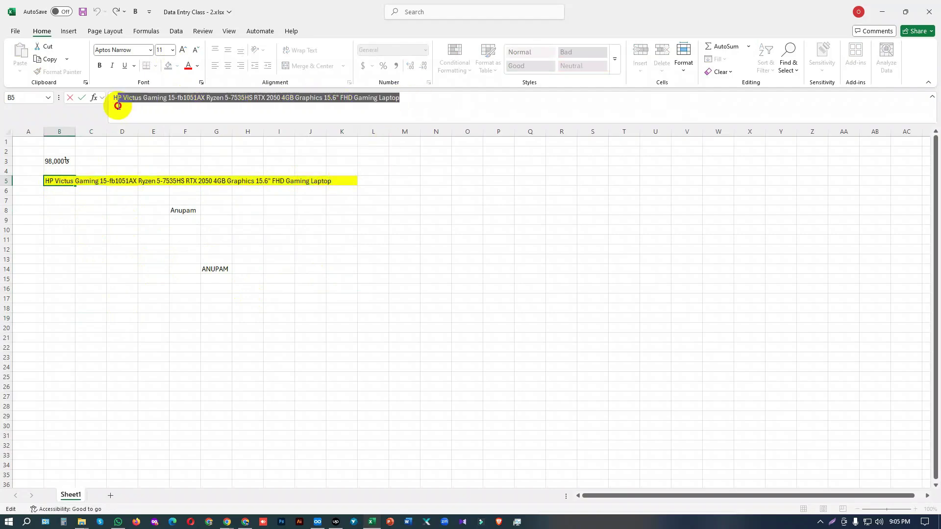
pyautogui.click(127, 266)
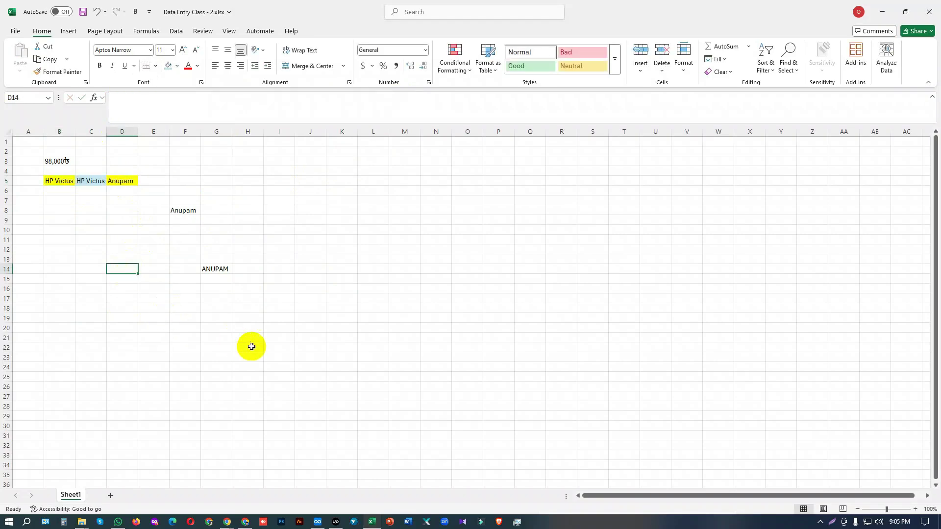
# - Undo the cell fills, the name pasted in D5 and the laptop titles pasted in B5 and C5
pyautogui.hotkey('ctrl', 'z')
pyautogui.hotkey('ctrl', 'z')
pyautogui.hotkey('ctrl', 'z')
pyautogui.hotkey('ctrl', 'z')
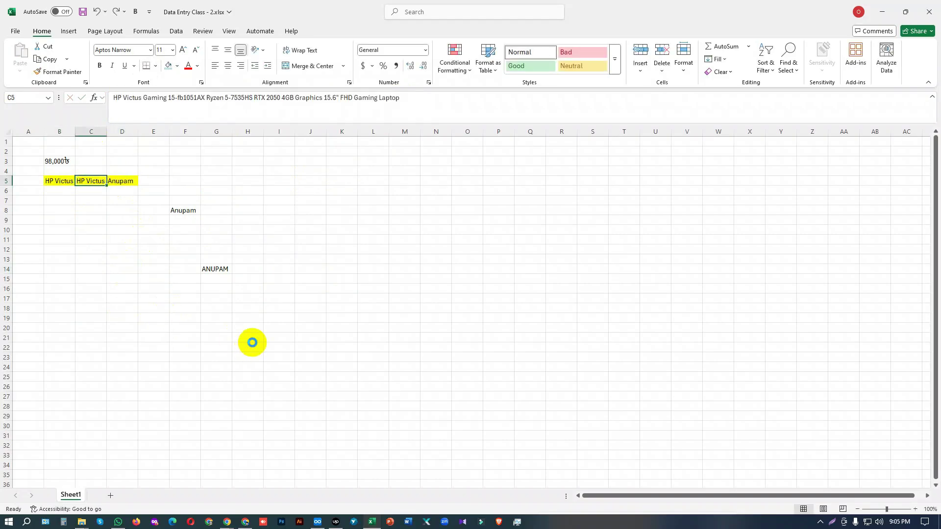
pyautogui.hotkey('ctrl', 'z')
pyautogui.hotkey('ctrl', 'z')
pyautogui.hotkey('ctrl', 'z')
pyautogui.hotkey('ctrl', 'z')
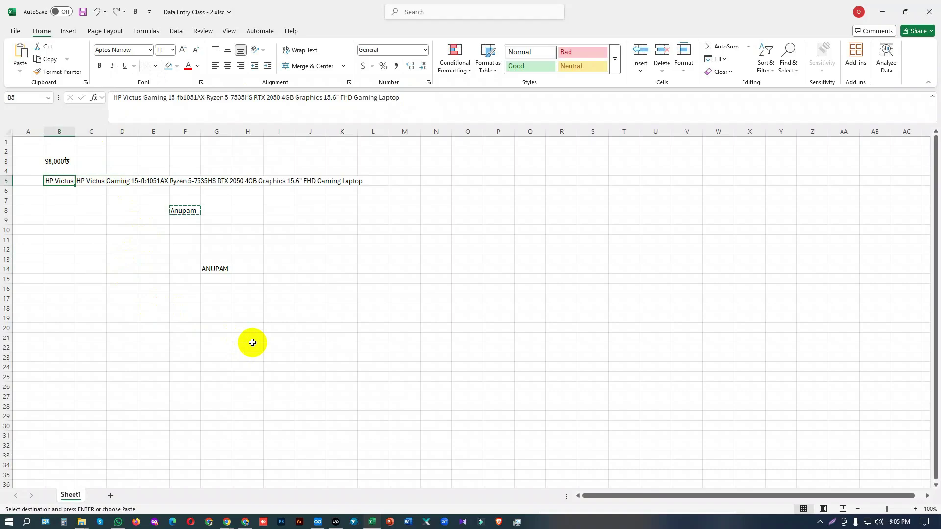
pyautogui.click(293, 315)
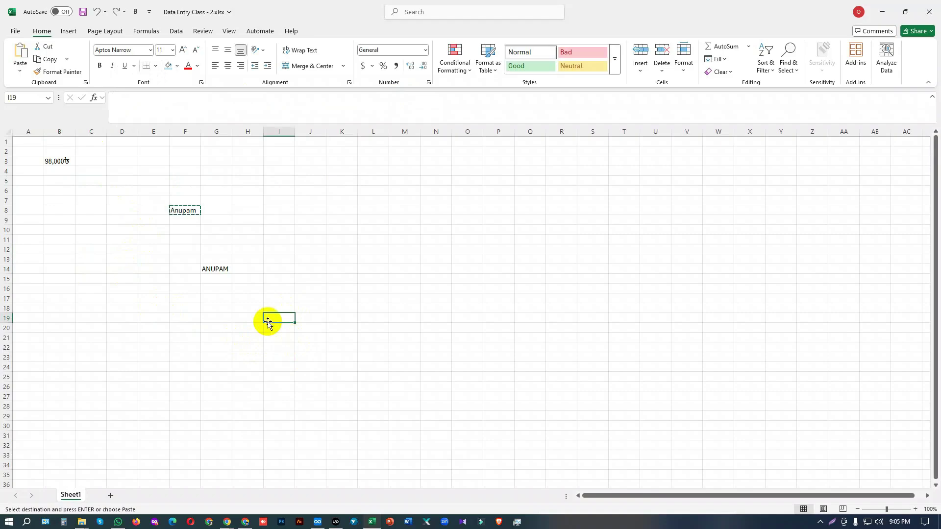
# - Switch to Chrome and copy the web address of the HP Victus Gaming 15-fb1051AX product page
pyautogui.click(226, 522)
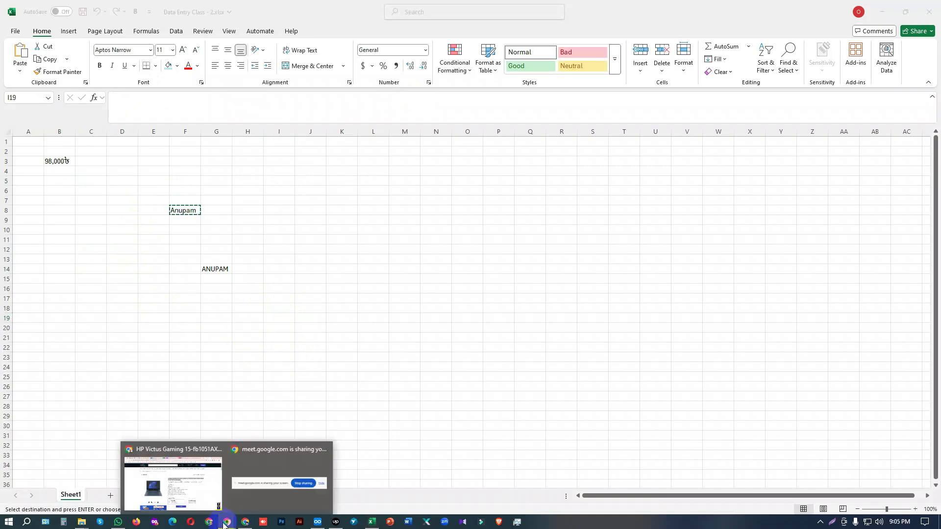
pyautogui.click(208, 494)
pyautogui.moveTo(643, 112)
pyautogui.moveTo(636, 163)
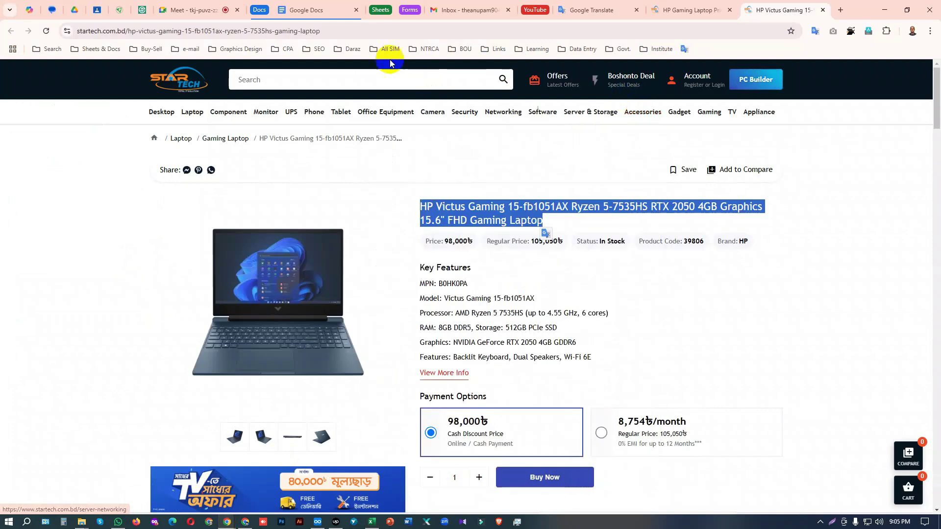
pyautogui.click(324, 31)
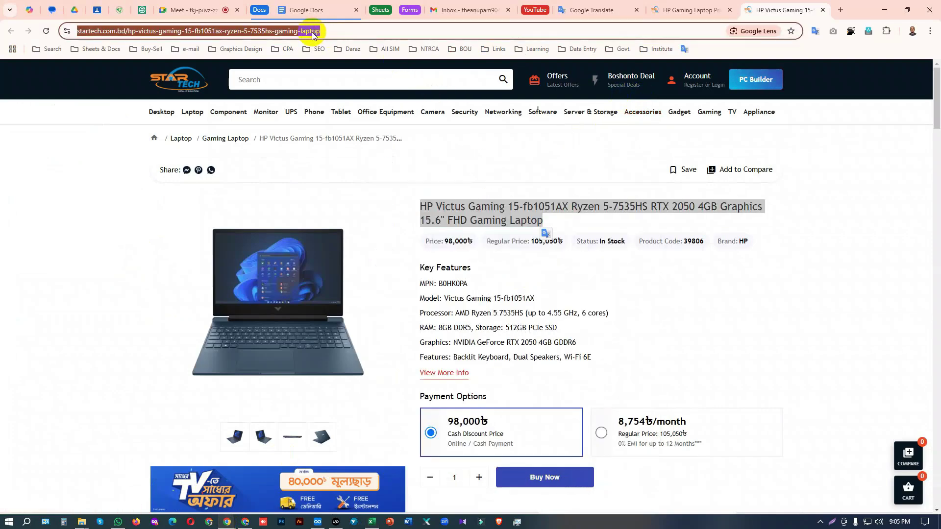
pyautogui.rightClick(314, 34)
pyautogui.click(354, 124)
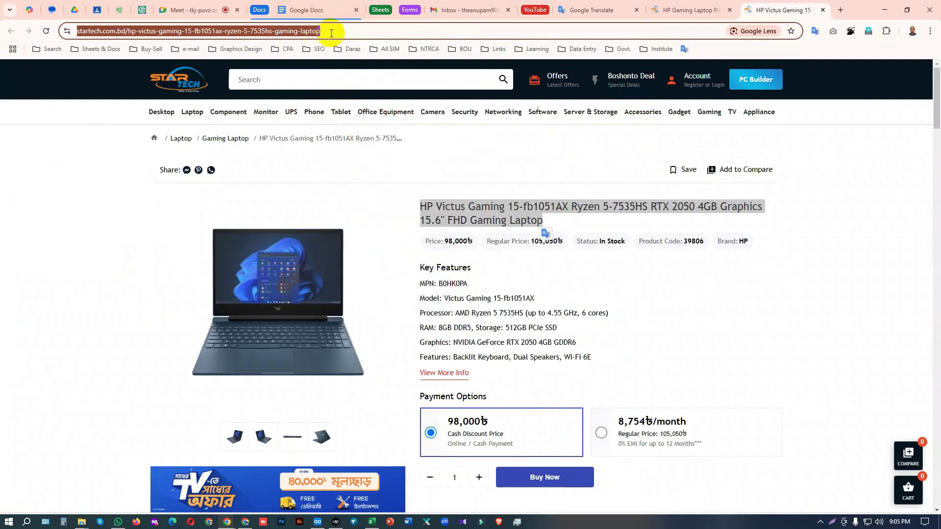
# - Switch to Excel, paste the copied product URL directly onto cell B5, and undo the paste
pyautogui.click(372, 522)
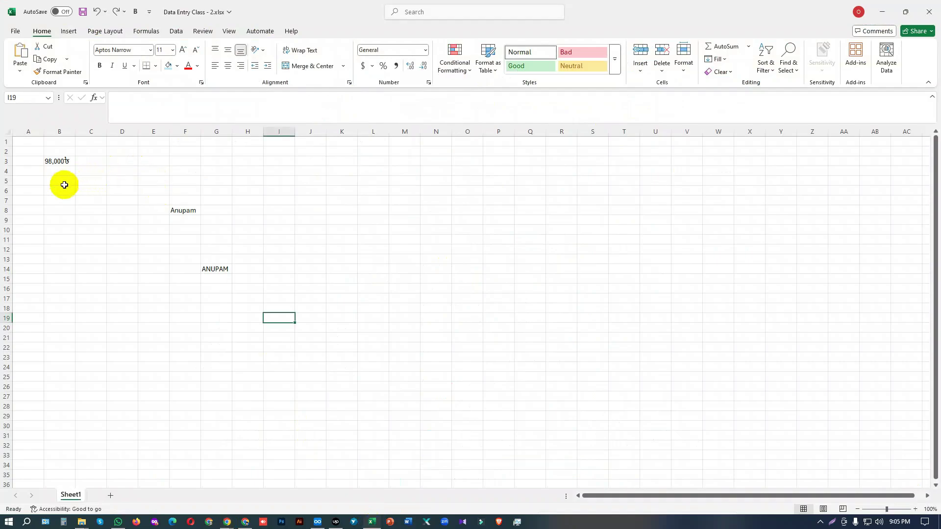
pyautogui.click(65, 182)
pyautogui.hotkey('ctrl', 'v')
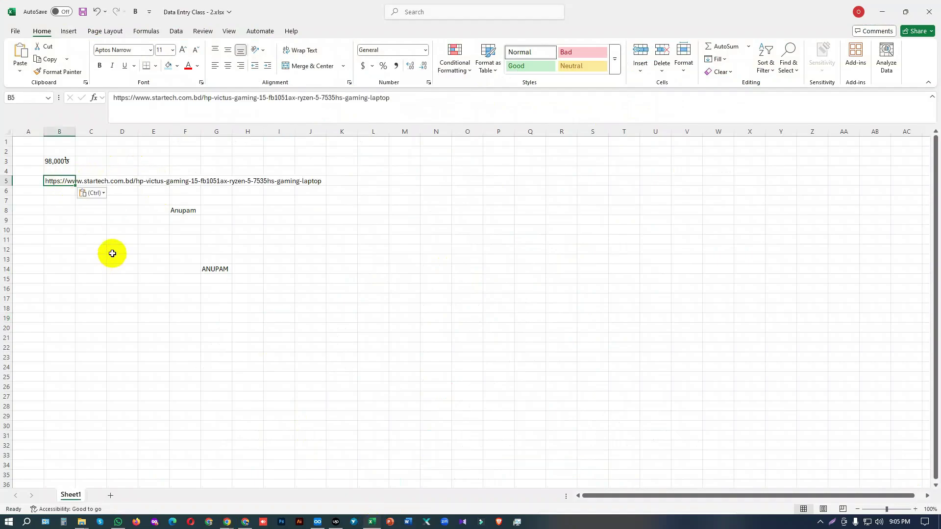
pyautogui.click(115, 258)
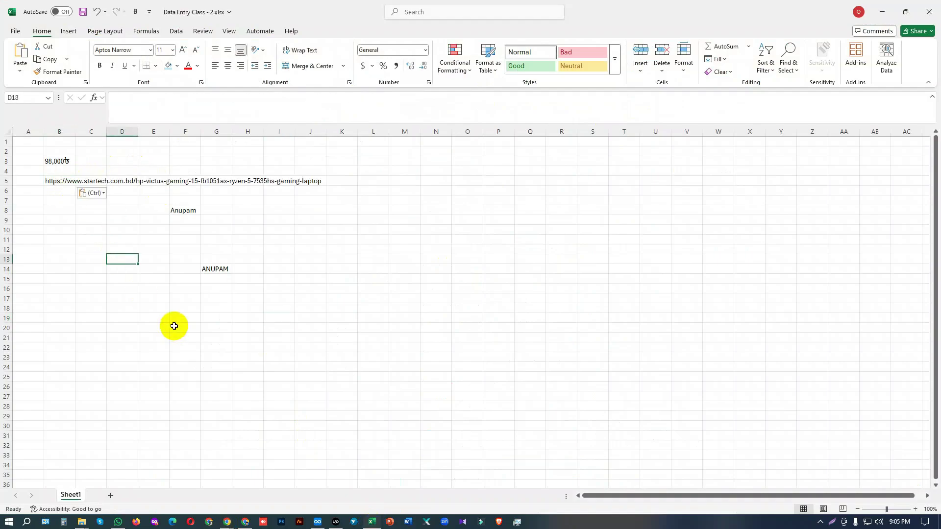
pyautogui.hotkey('ctrl', 'z')
pyautogui.click(154, 298)
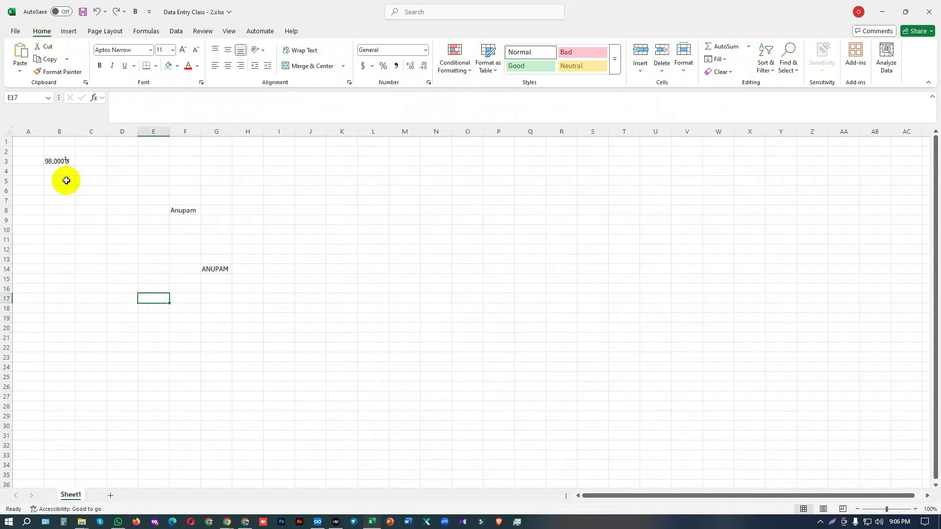
# - Paste the product URL inside cell B5 in edit mode and commit it as a clickable hyperlink
pyautogui.doubleClick(66, 180)
pyautogui.hotkey('ctrl', 'v')
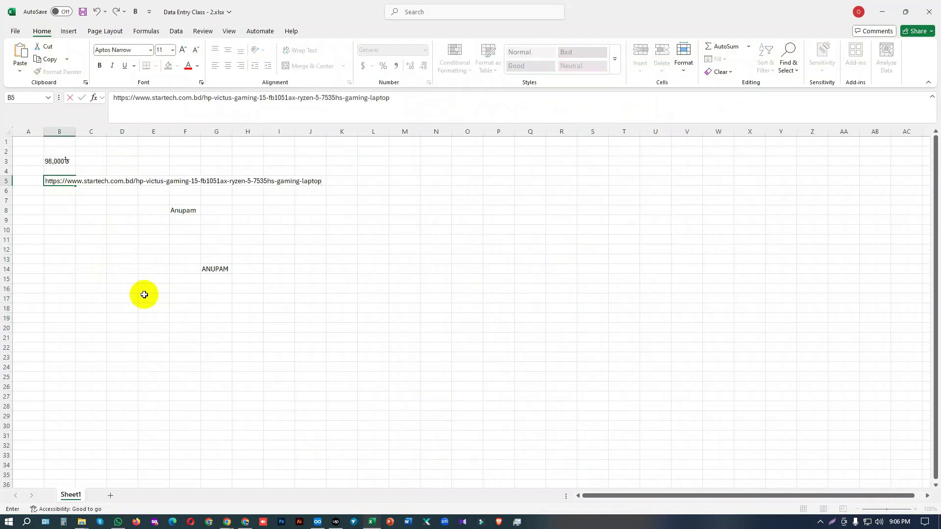
pyautogui.click(145, 297)
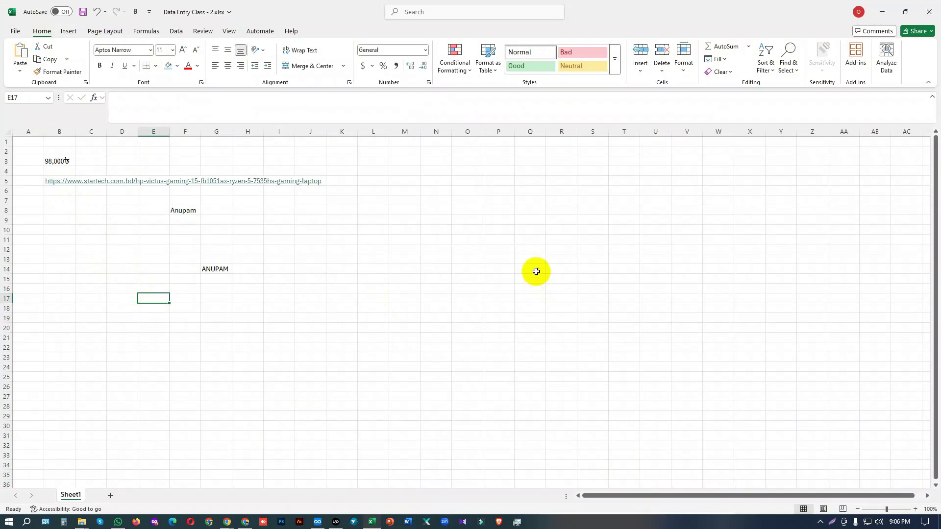
# - Copy the name from cell F8 into C5, beside the product hyperlink
pyautogui.click(180, 209)
pyautogui.hotkey('ctrl', 'c')
pyautogui.click(96, 182)
pyautogui.hotkey('ctrl', 'v')
pyautogui.click(392, 299)
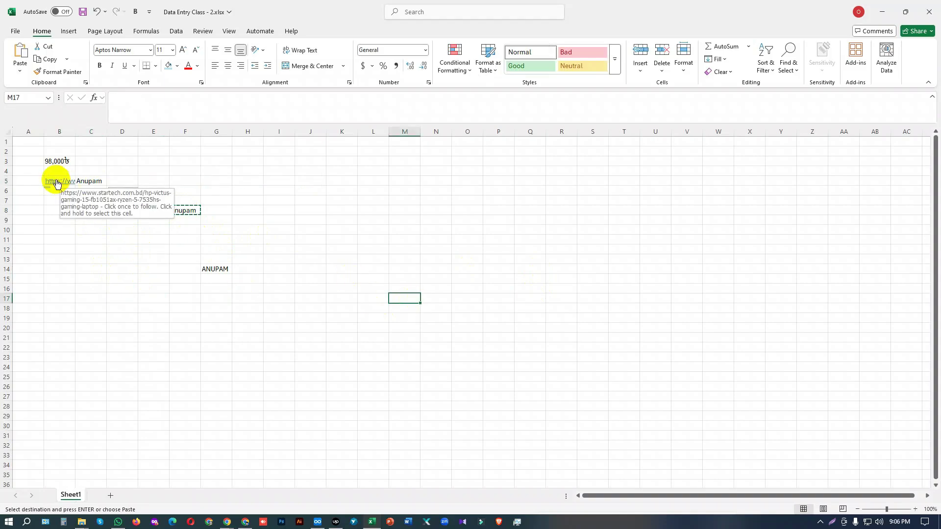
# - Follow the hyperlink in cell B5 to view the product page in the browser, and close that page
pyautogui.click(57, 182)
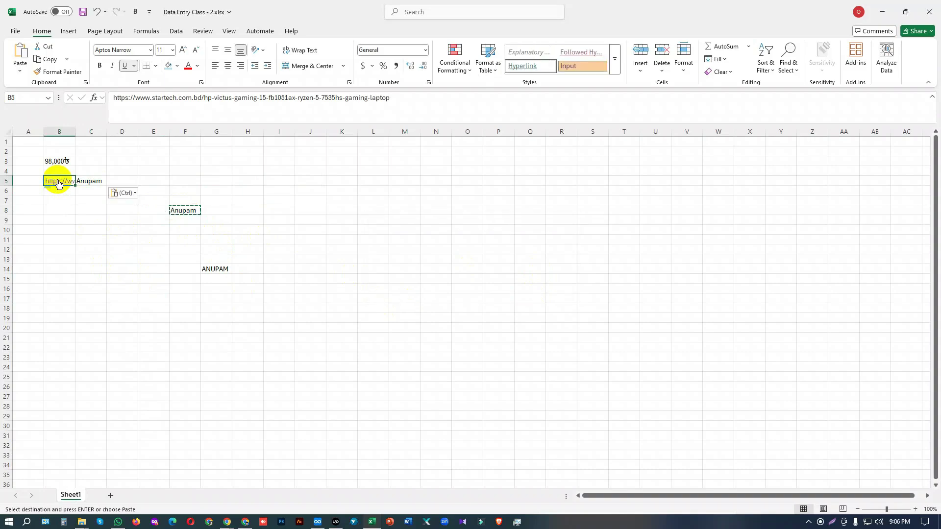
pyautogui.click(59, 182)
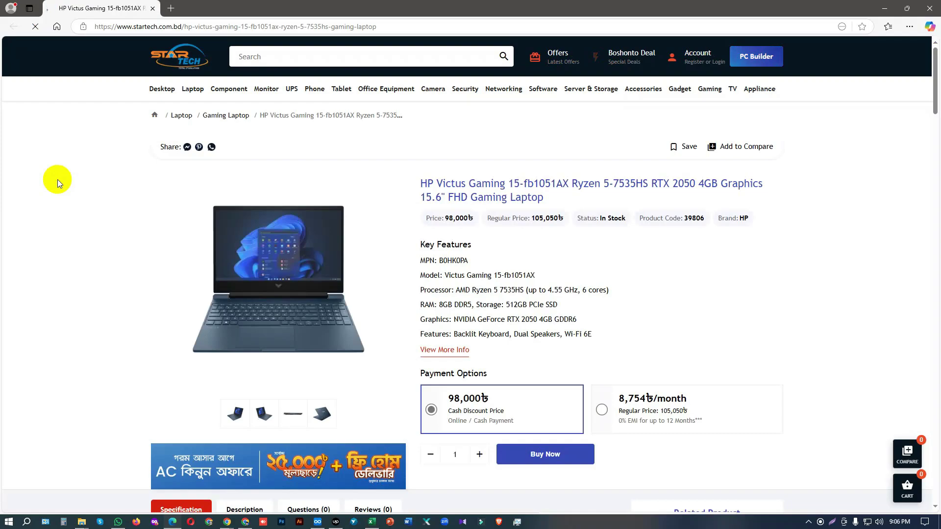
pyautogui.click(152, 9)
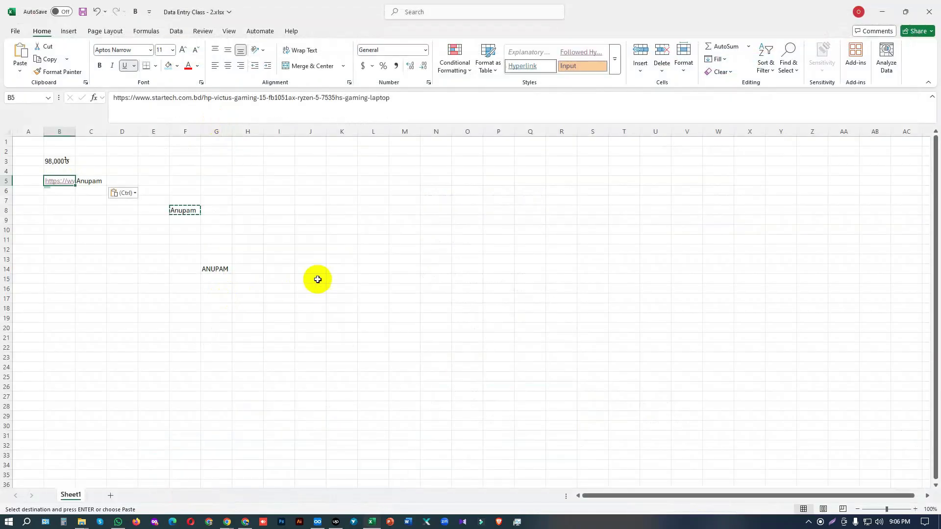
pyautogui.click(258, 258)
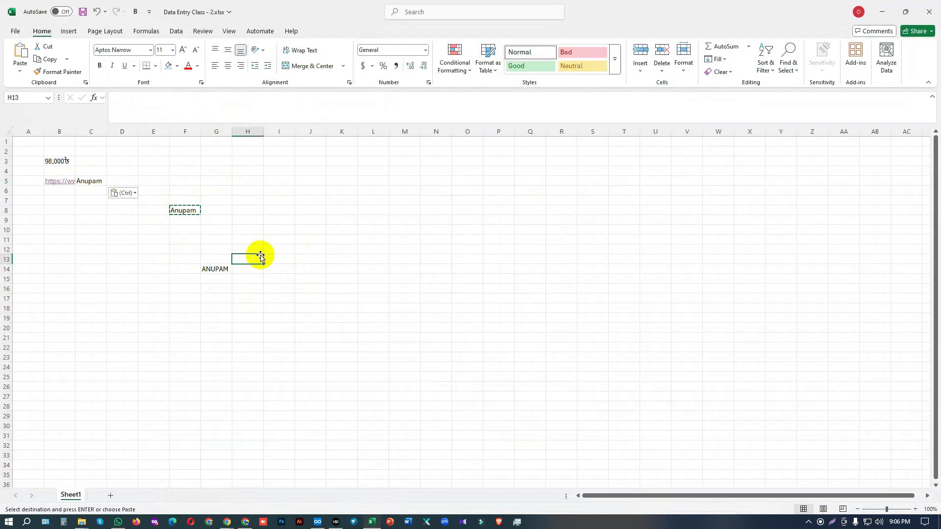
# - Remove the hyperlink from cell B5, keeping the URL as plain text
pyautogui.rightClick(67, 184)
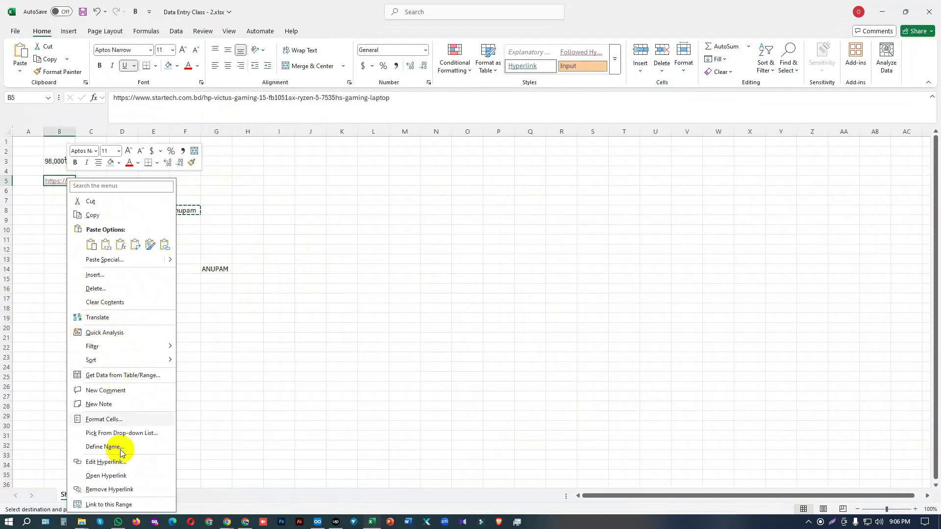
pyautogui.click(109, 489)
pyautogui.click(311, 346)
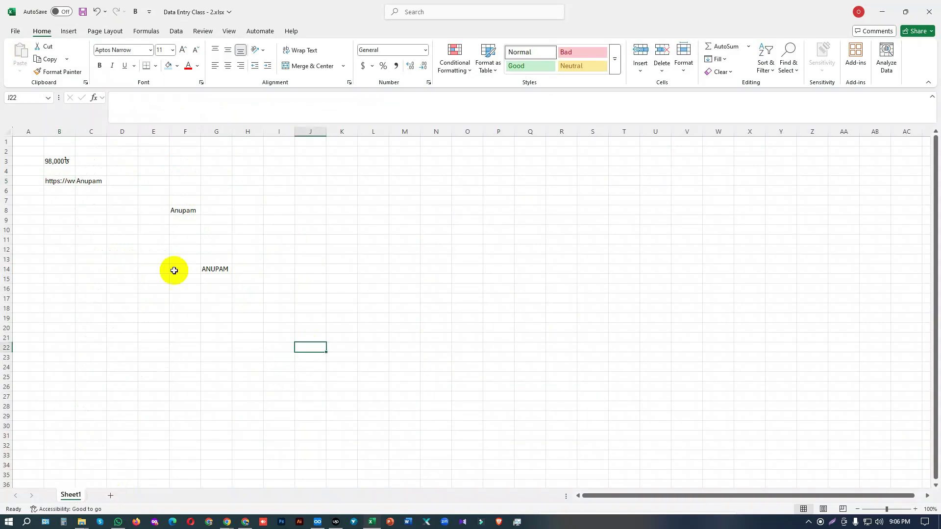
# - Re-enter the URL in cell B5 through edit mode to turn it back into a hyperlink
pyautogui.click(61, 182)
pyautogui.doubleClick(61, 182)
pyautogui.click(245, 181)
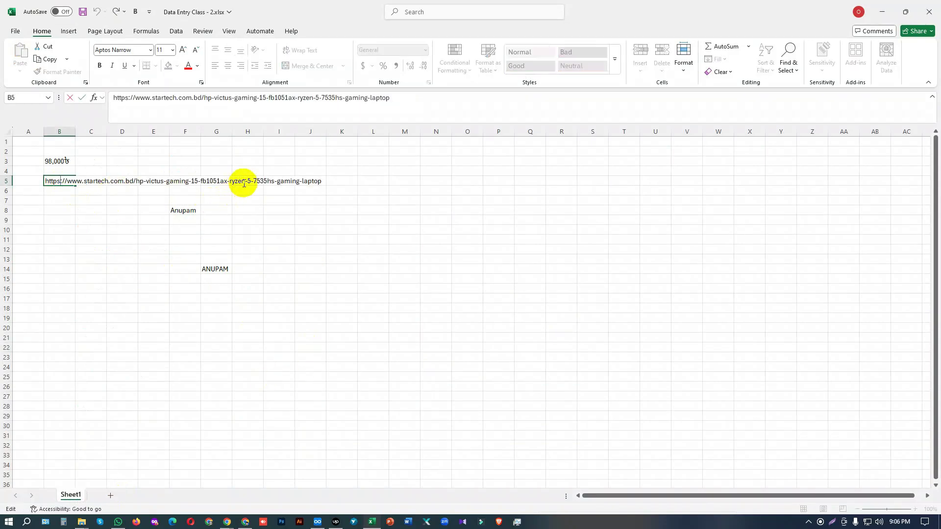
pyautogui.click(297, 306)
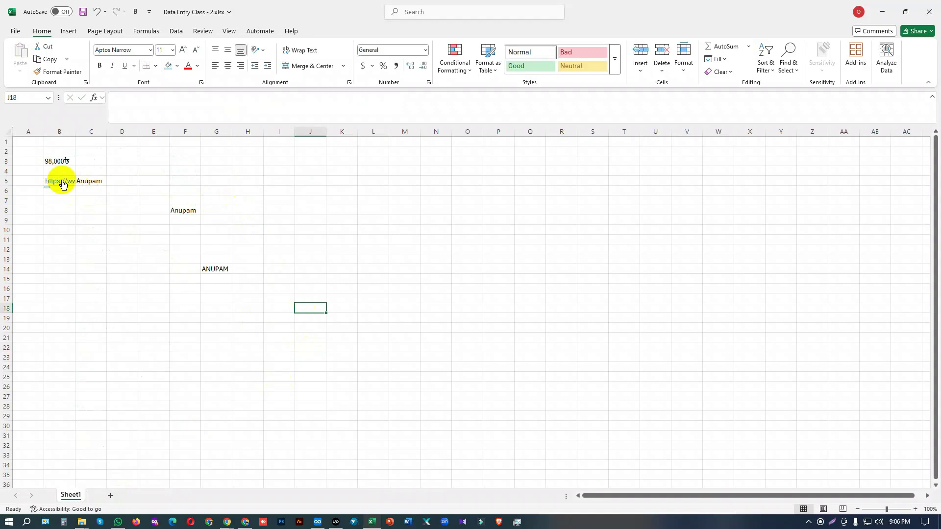
# - Remove the hyperlink from the product URL in cell B5
pyautogui.rightClick(61, 182)
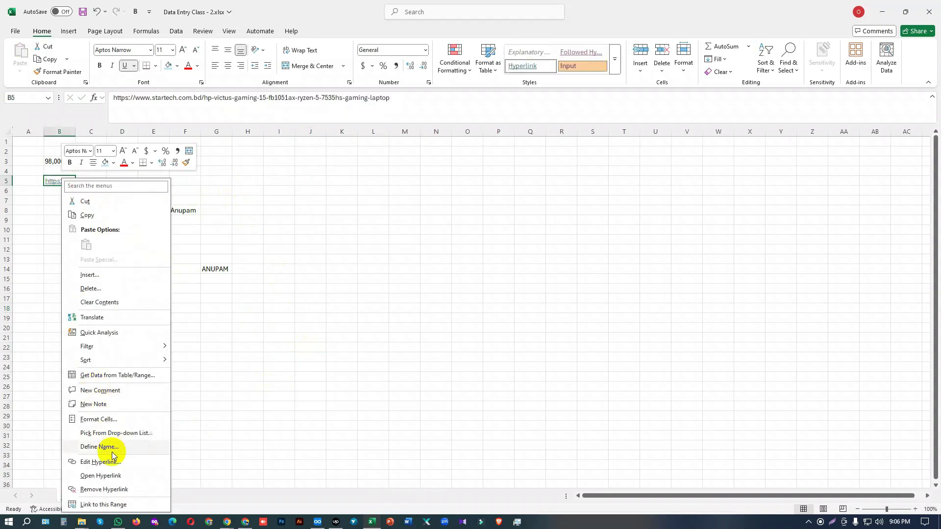
pyautogui.click(117, 490)
pyautogui.click(247, 357)
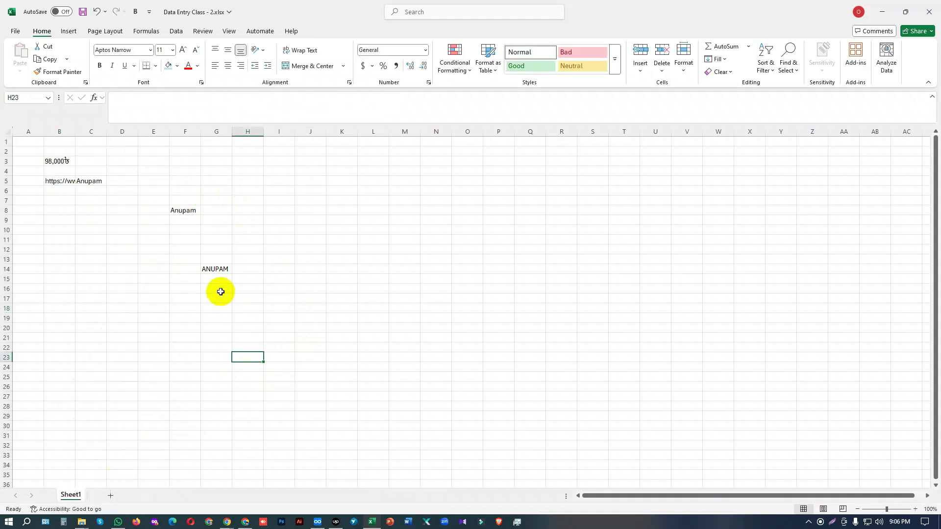
# - Edit cell B5 and re-enter its URL unchanged to restore the hyperlink
pyautogui.click(64, 182)
pyautogui.click(235, 98)
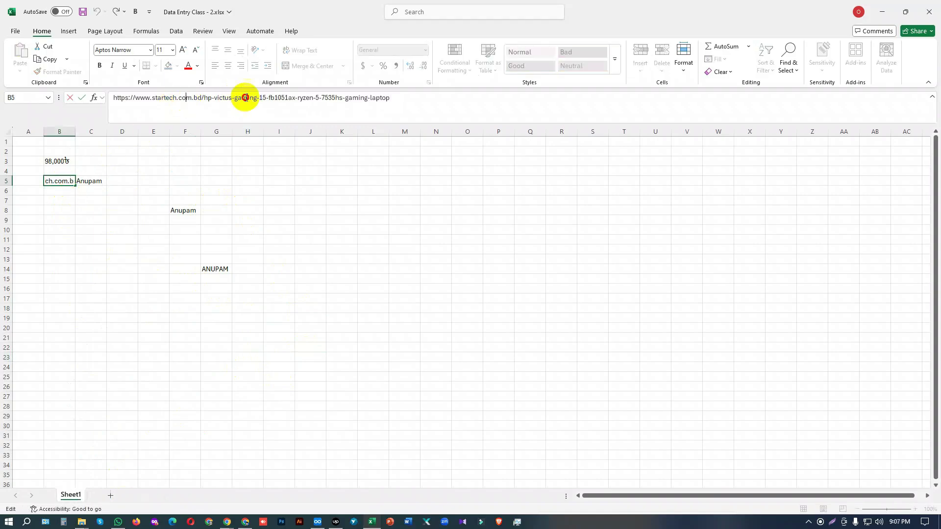
pyautogui.click(288, 290)
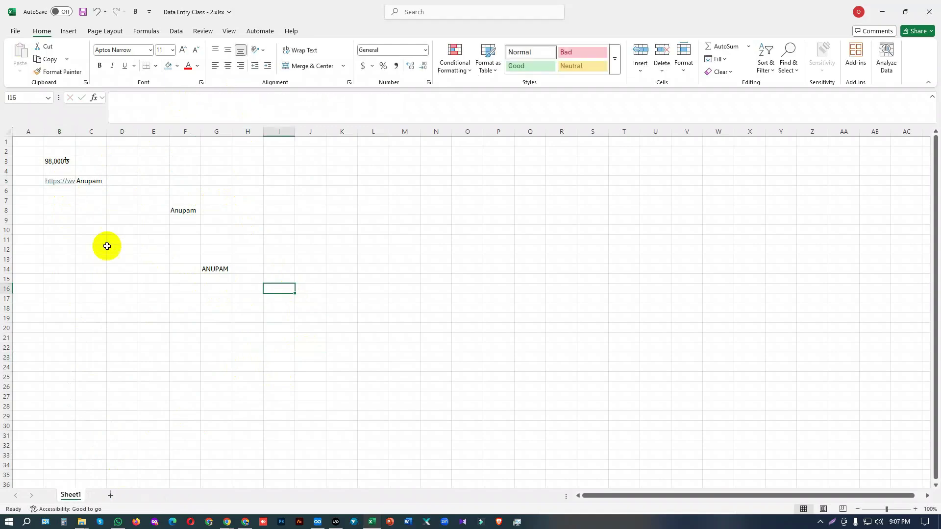
# - Open the hyperlink in cell B5 in the browser, and close the product page
pyautogui.click(67, 182)
pyautogui.rightClick(67, 183)
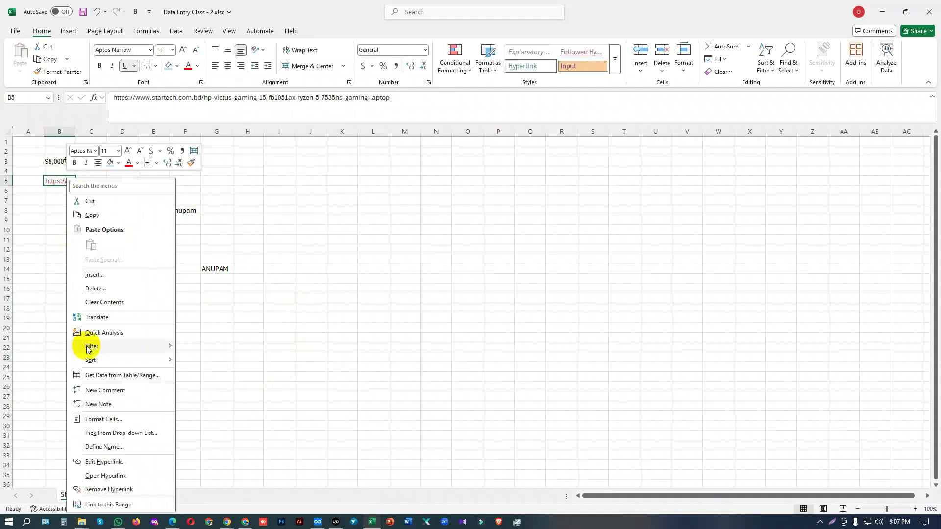
pyautogui.click(139, 475)
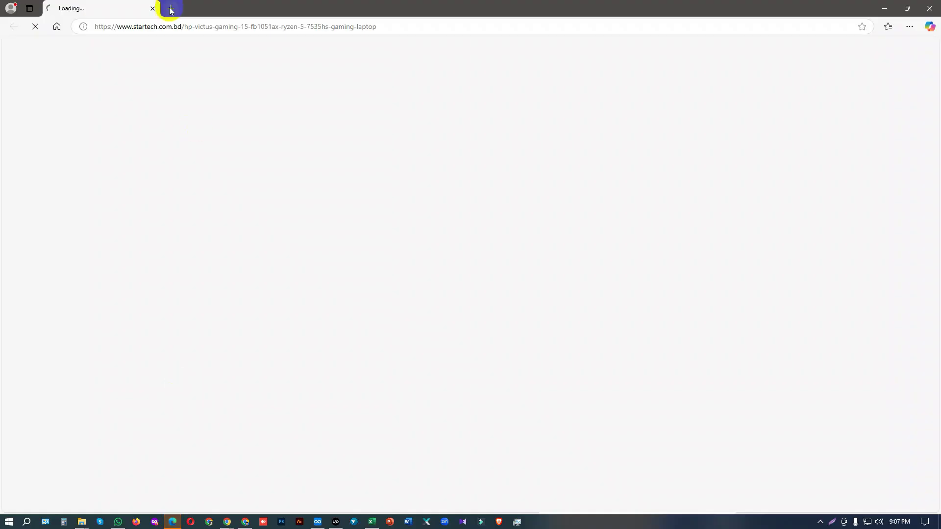
pyautogui.click(151, 8)
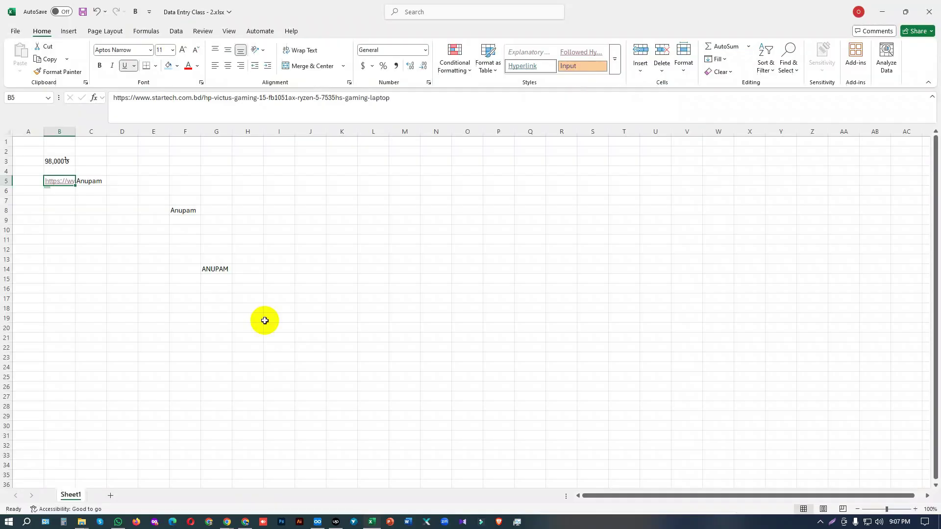
# - Remove the hyperlink from cell B5 again, leaving the URL as plain text
pyautogui.rightClick(69, 180)
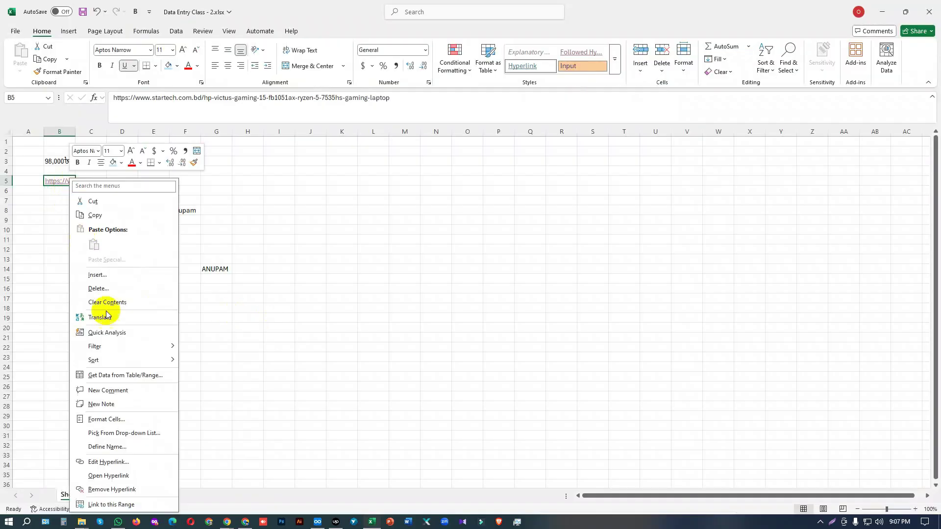
pyautogui.click(129, 488)
pyautogui.click(272, 300)
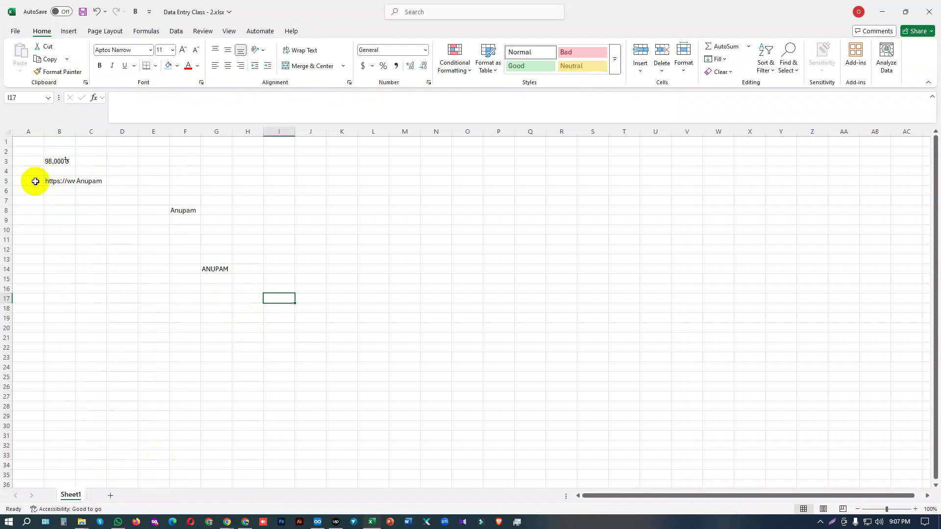
# - Clear the URL from B5, the name from C5 and the price from B3
pyautogui.moveTo(33, 181); pyautogui.dragTo(69, 181)
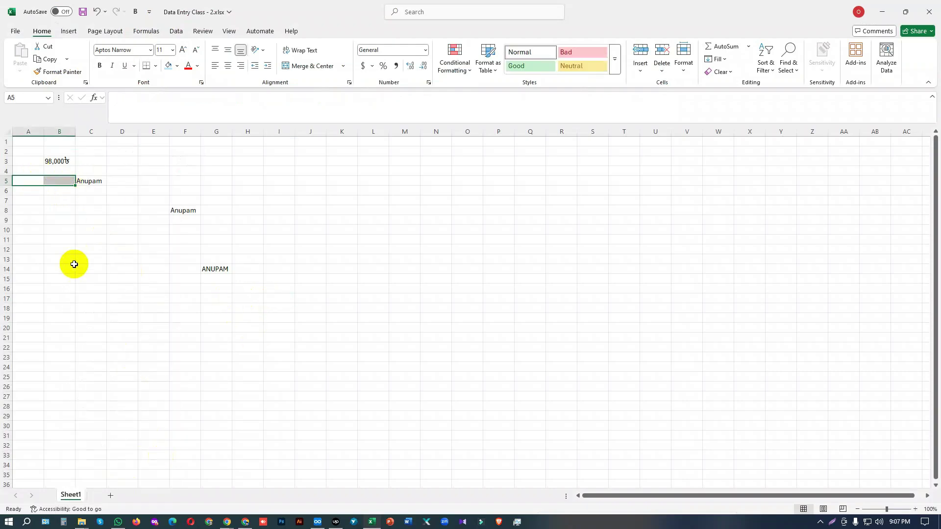
pyautogui.click(90, 180)
pyautogui.press('Delete')
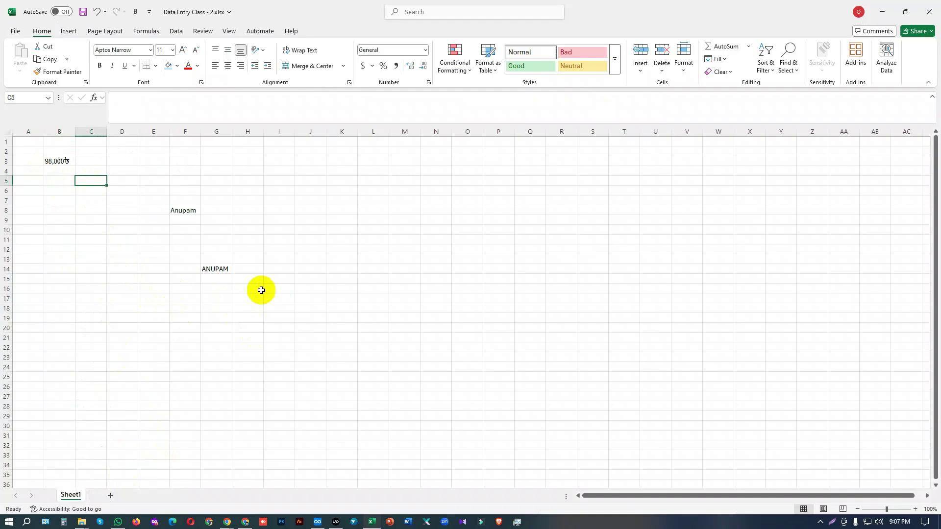
pyautogui.click(330, 297)
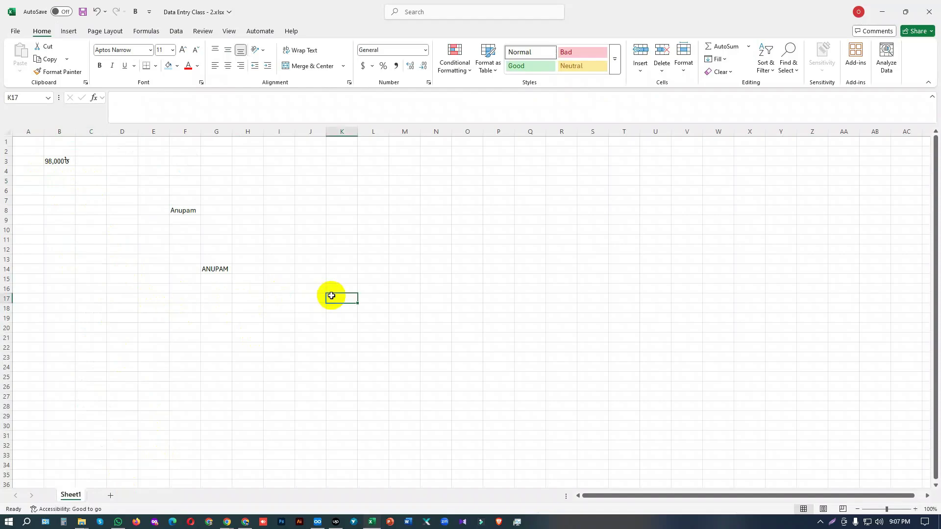
pyautogui.click(59, 163)
pyautogui.press('Delete')
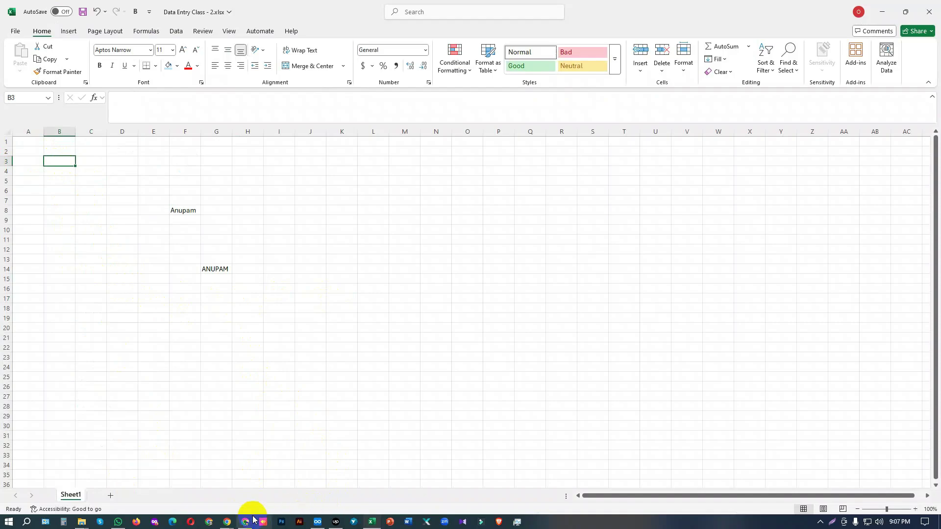
# - Check the Class_02 Microsoft Excel topics in the Dynalist course outline, and return to the Excel workbook
pyautogui.click(317, 521)
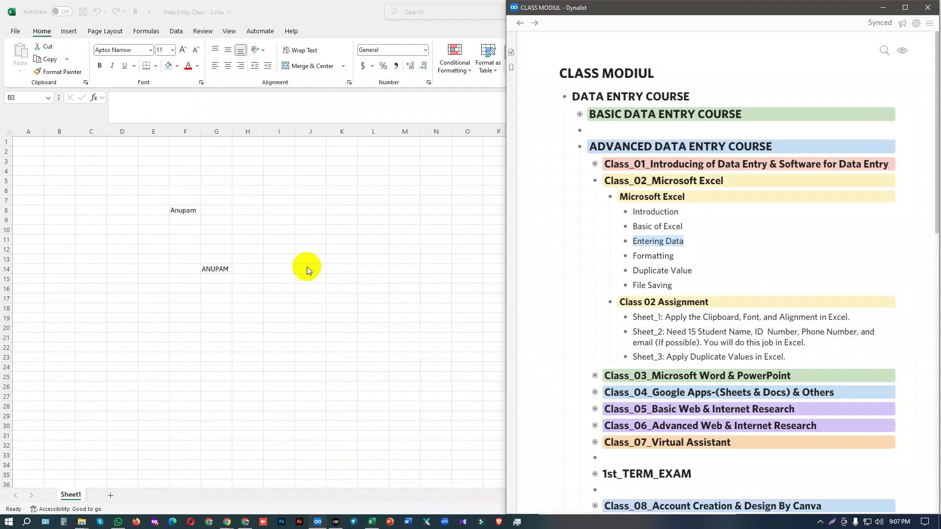
pyautogui.hotkey('alt', 'Tab')
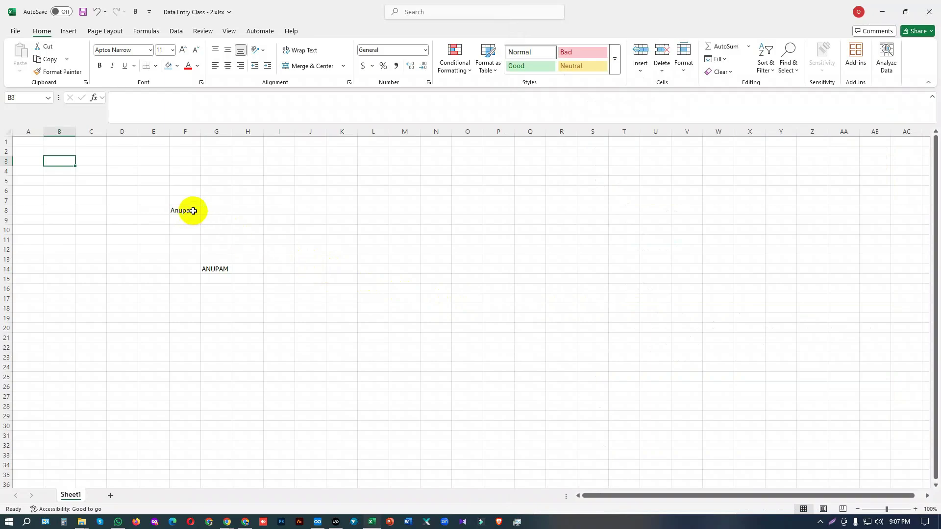
# - Copy the uppercase name from cell G14 and paste it into I13
pyautogui.click(219, 268)
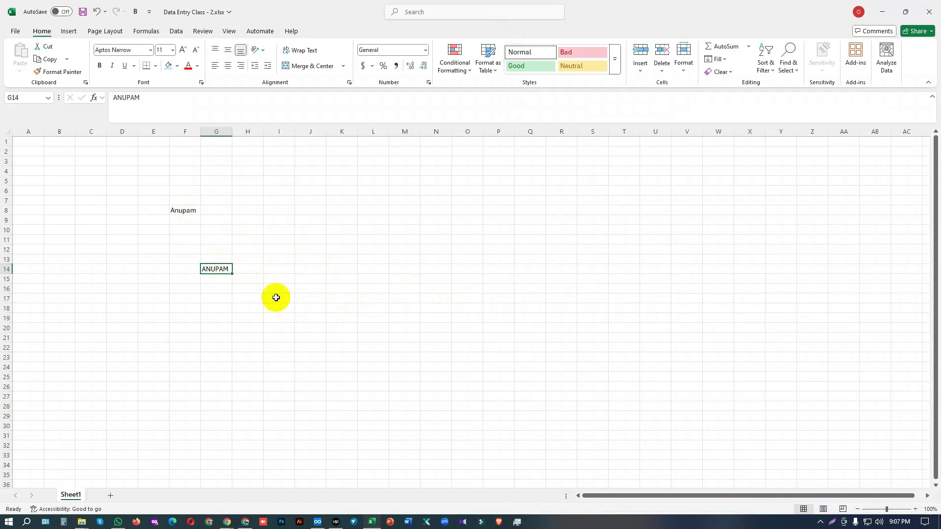
pyautogui.rightClick(223, 269)
pyautogui.click(250, 228)
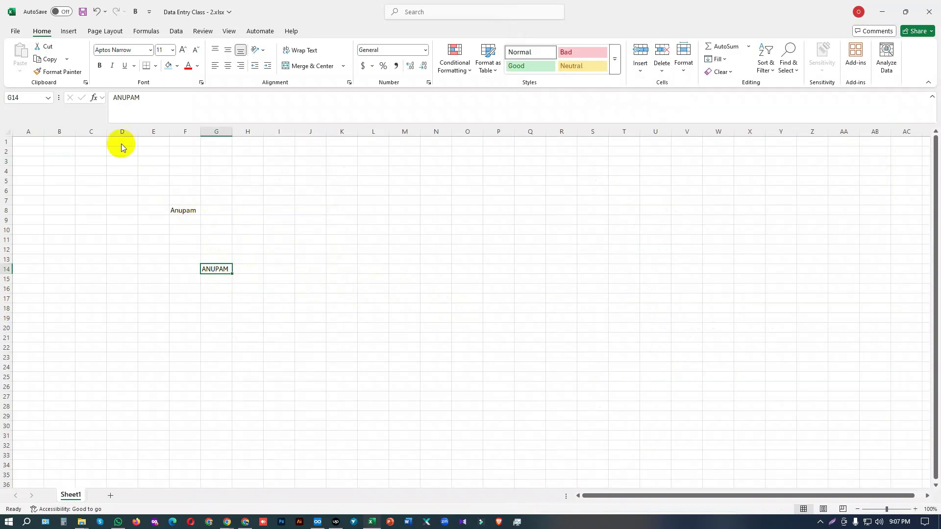
pyautogui.click(48, 61)
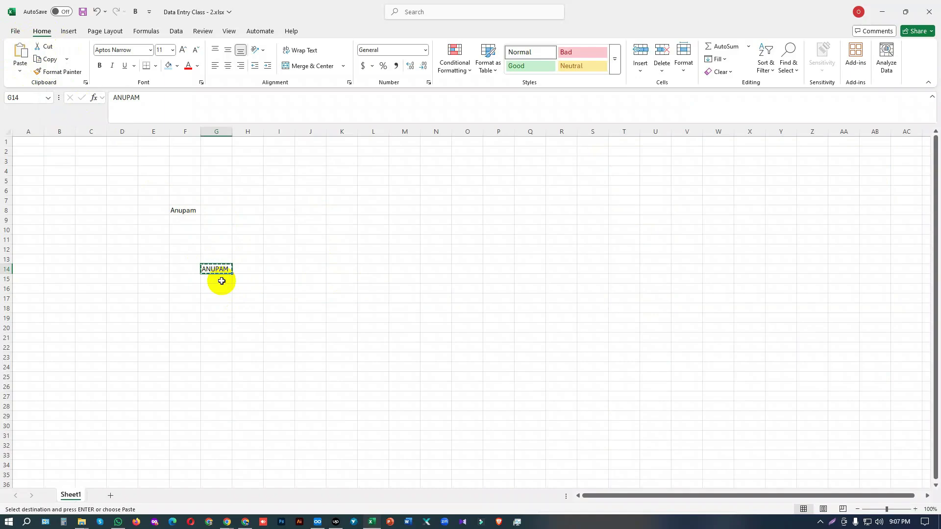
pyautogui.click(287, 258)
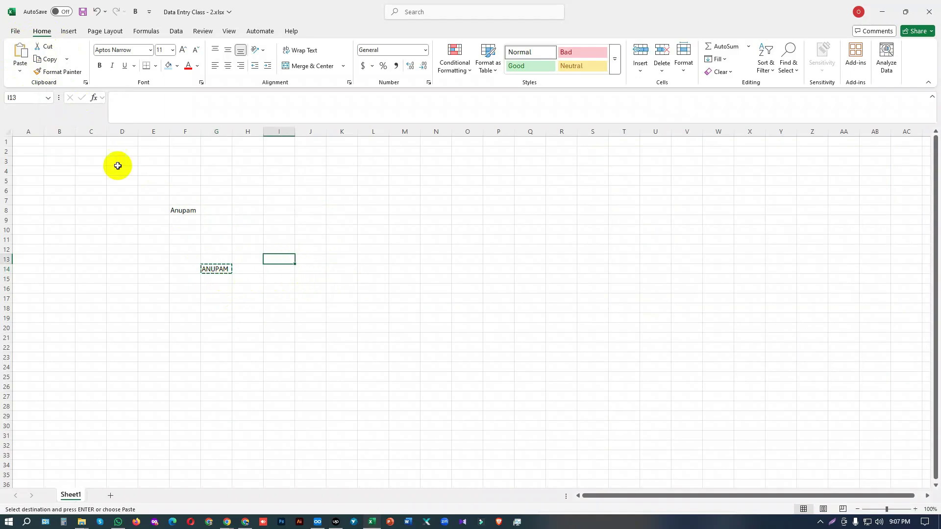
pyautogui.click(22, 64)
pyautogui.click(333, 305)
pyautogui.click(284, 256)
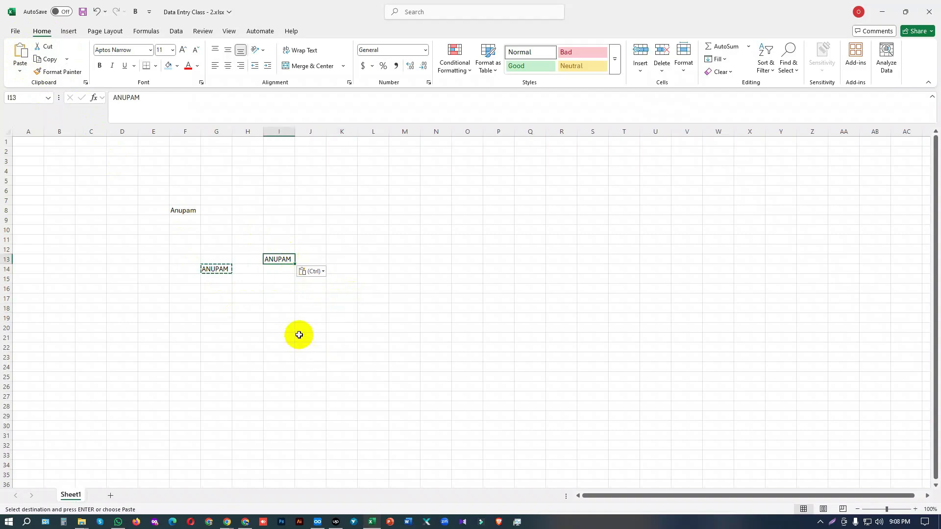
# - Undo the paste into I13 and the clearing of B3, and clear the price from B3 again
pyautogui.hotkey('ctrl', 'z')
pyautogui.hotkey('ctrl', 'z')
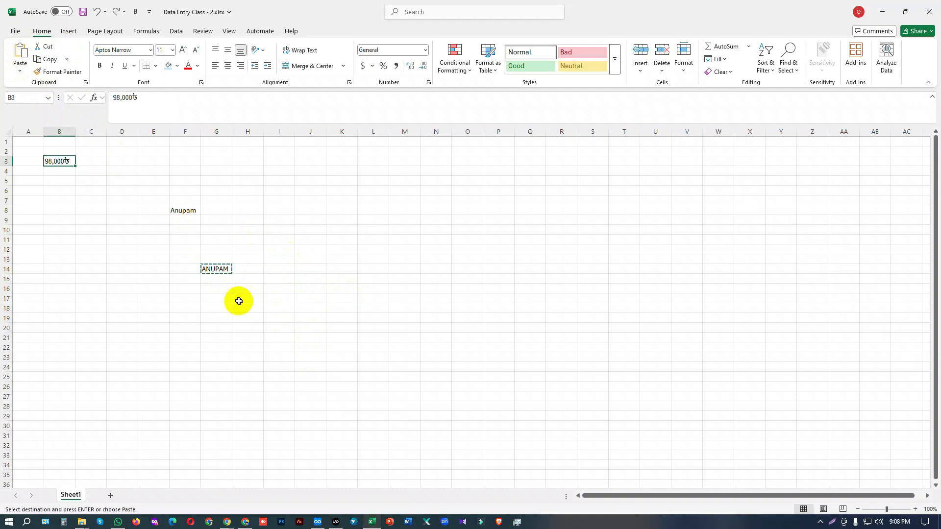
pyautogui.click(290, 299)
pyautogui.click(55, 160)
pyautogui.press('Delete')
# - Paste the name copied from G14 into cell J10
pyautogui.click(218, 266)
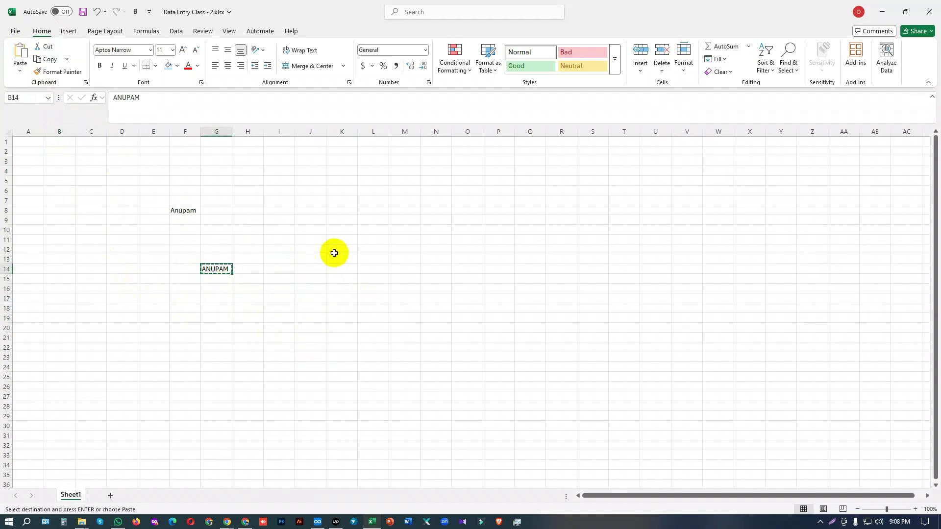
pyautogui.click(300, 231)
pyautogui.hotkey('ctrl', 'v')
pyautogui.click(392, 326)
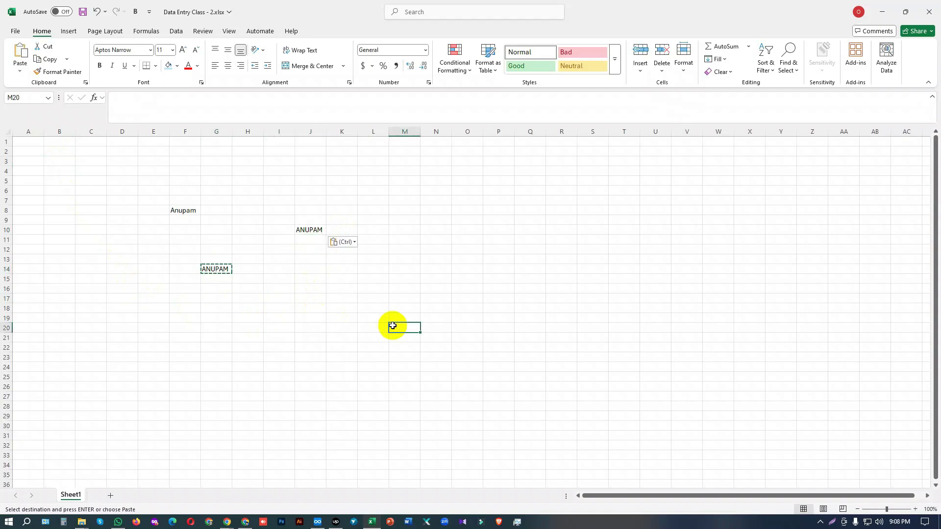
# - Review the paste options, paste the copied name into cell M20, and view the copy options
pyautogui.click(21, 72)
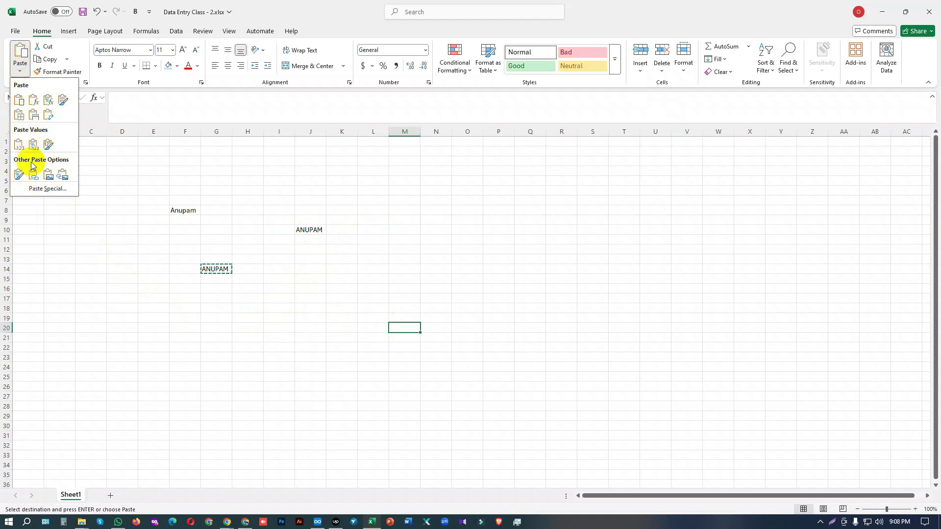
pyautogui.click(18, 53)
pyautogui.click(66, 59)
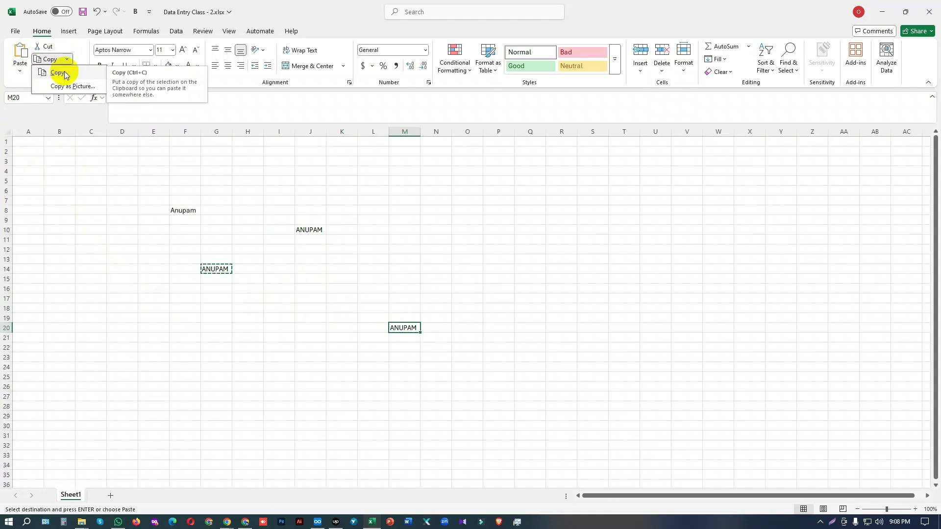
pyautogui.hotkey('ctrl', 'v')
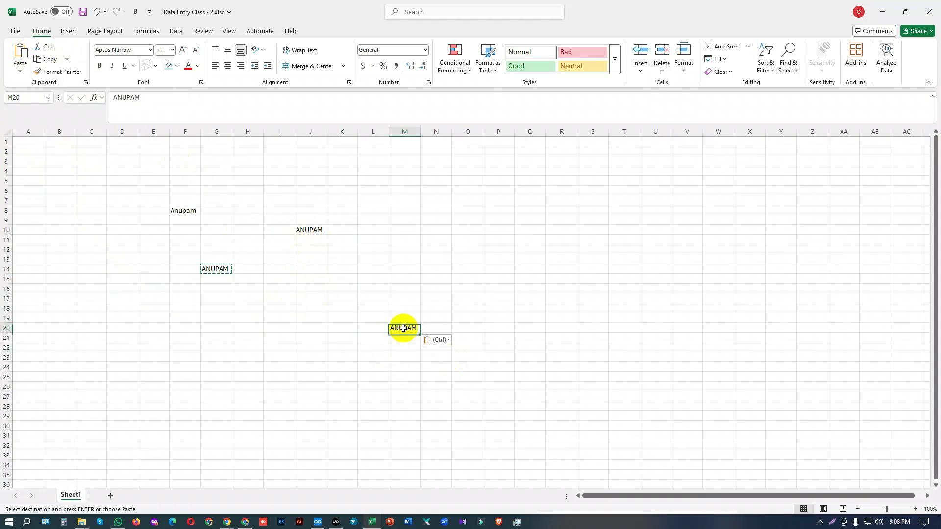
# - Clear the pasted names from cells M20 and J10
pyautogui.press('Delete')
pyautogui.click(323, 305)
pyautogui.click(316, 230)
pyautogui.press('Delete')
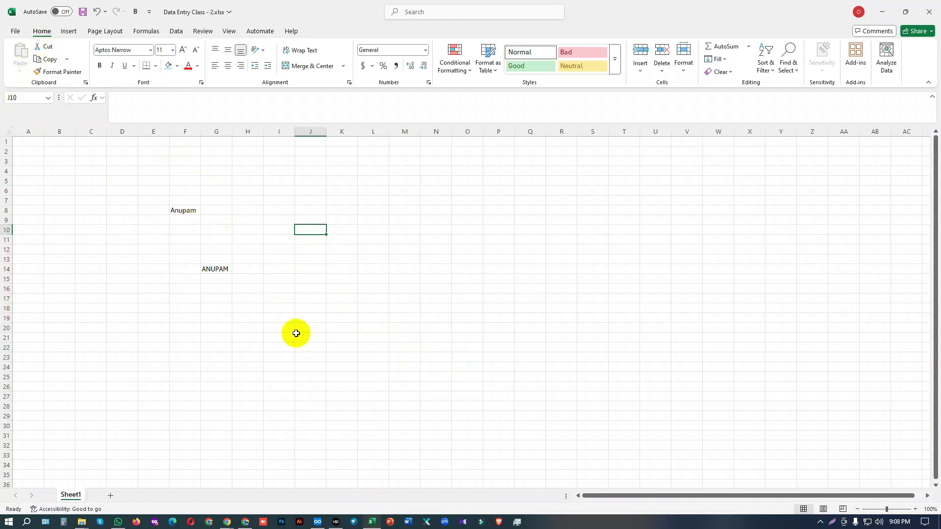
# - Copy the uppercase name from cell G14 into J14
pyautogui.click(222, 271)
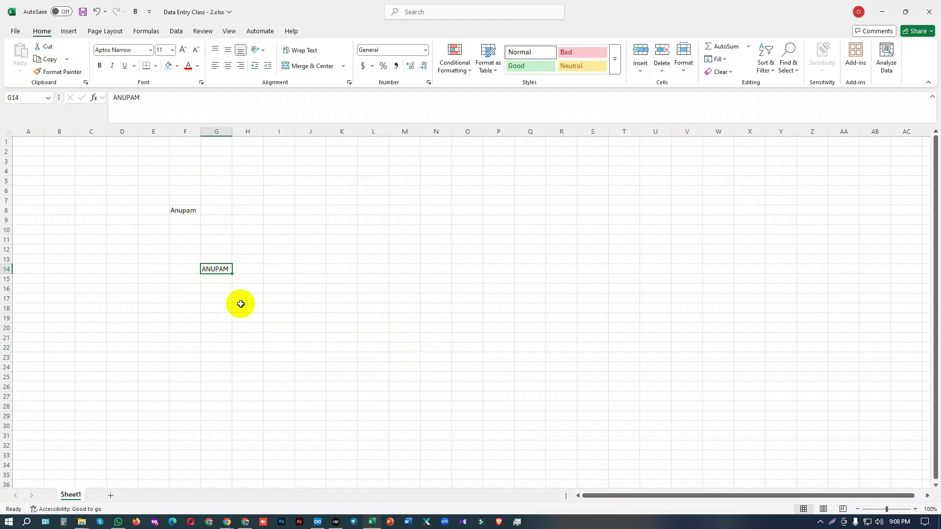
pyautogui.click(48, 59)
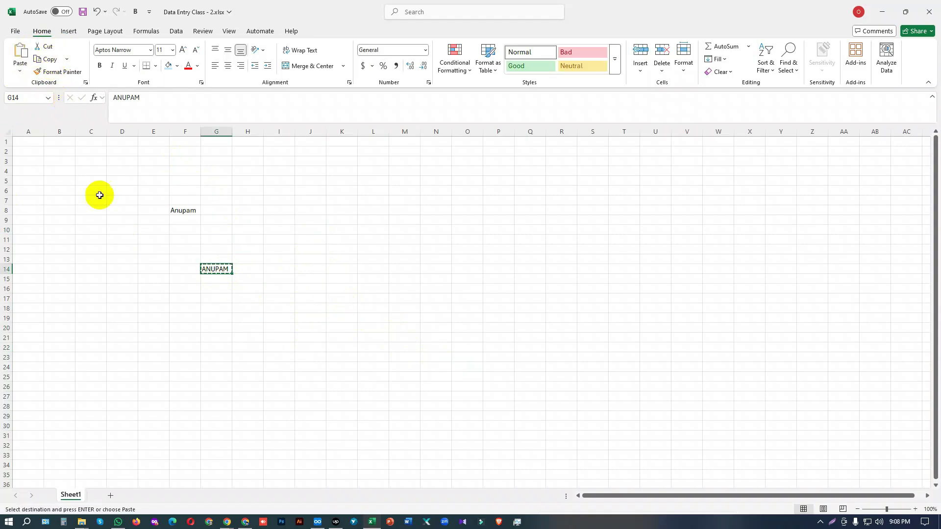
pyautogui.click(316, 269)
pyautogui.click(20, 55)
pyautogui.click(367, 350)
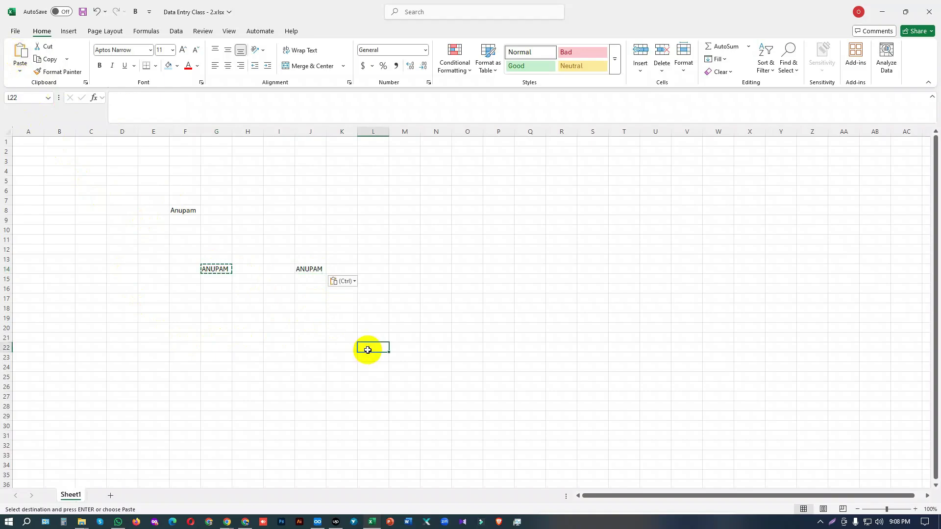
pyautogui.press('ctrl')
pyautogui.press('Escape')
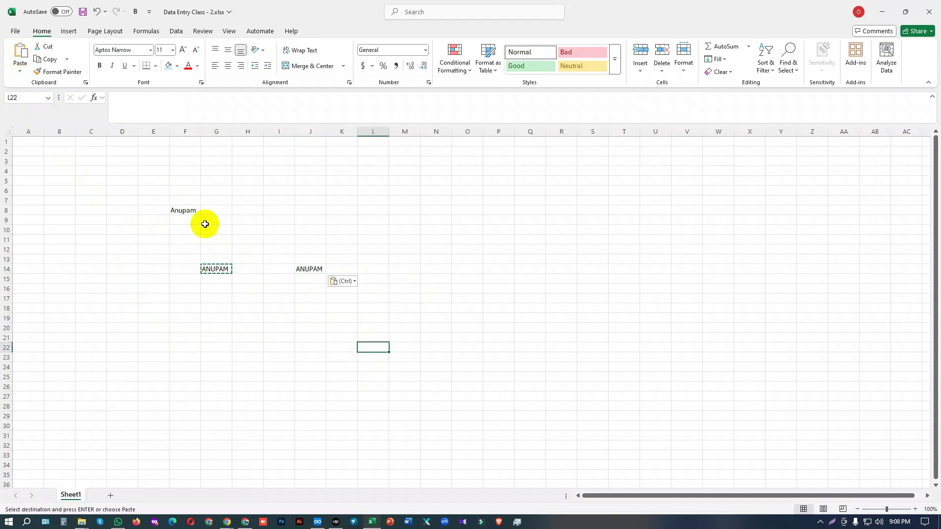
# - Cut the name from cell F8 and move it to J8
pyautogui.click(185, 212)
pyautogui.click(42, 57)
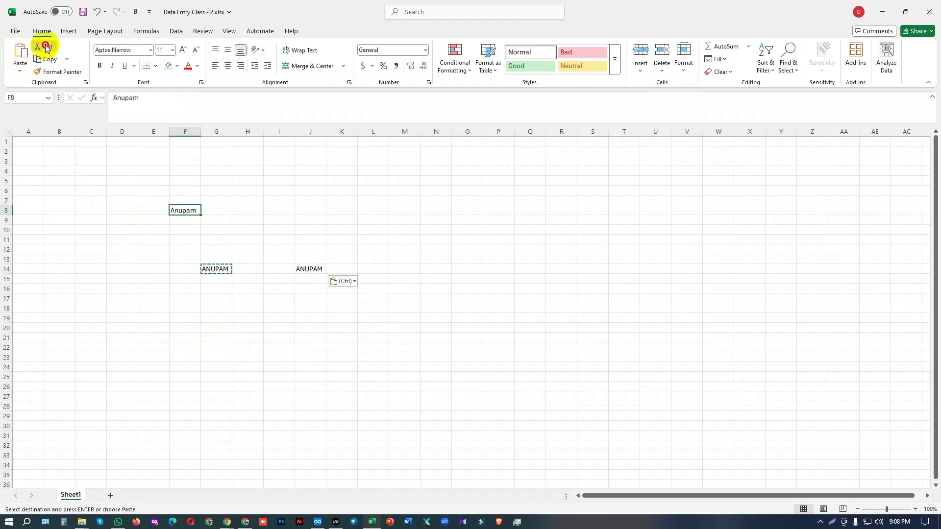
pyautogui.click(314, 214)
pyautogui.press('Return')
pyautogui.click(428, 301)
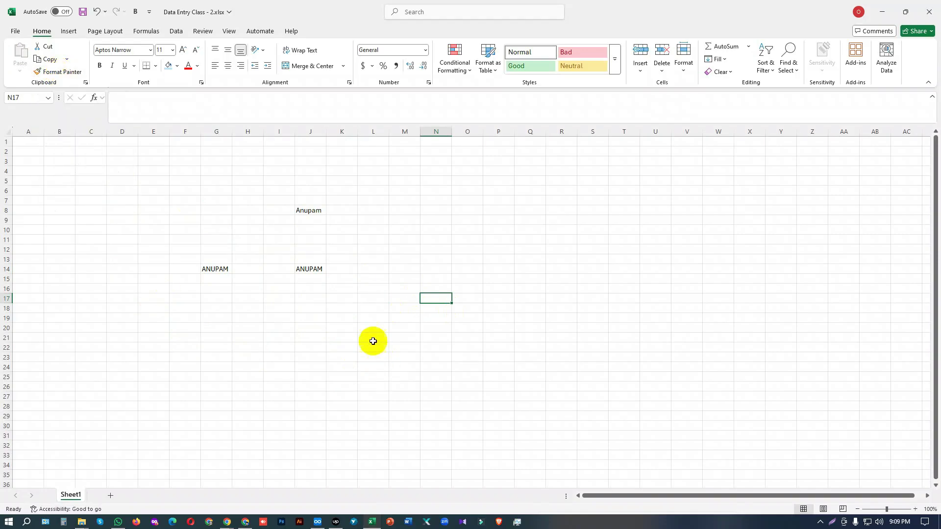
pyautogui.click(311, 267)
pyautogui.click(374, 238)
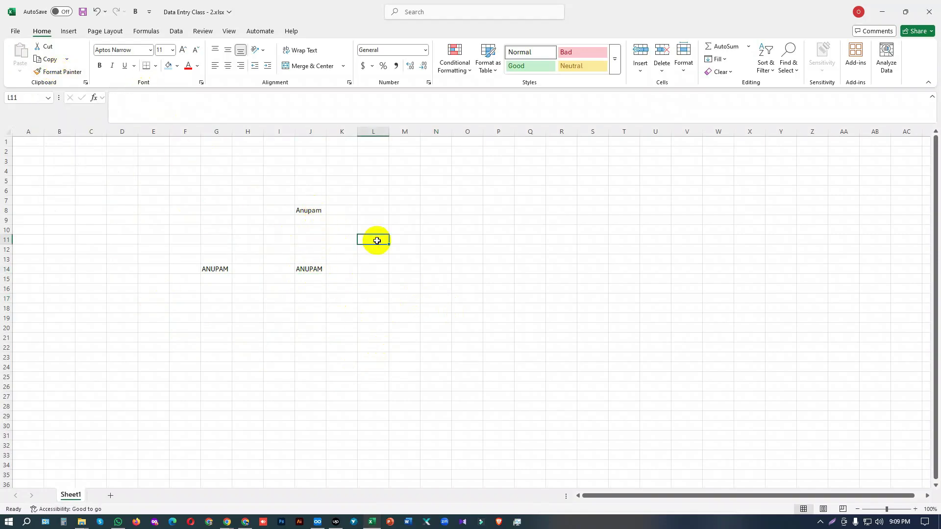
pyautogui.click(310, 210)
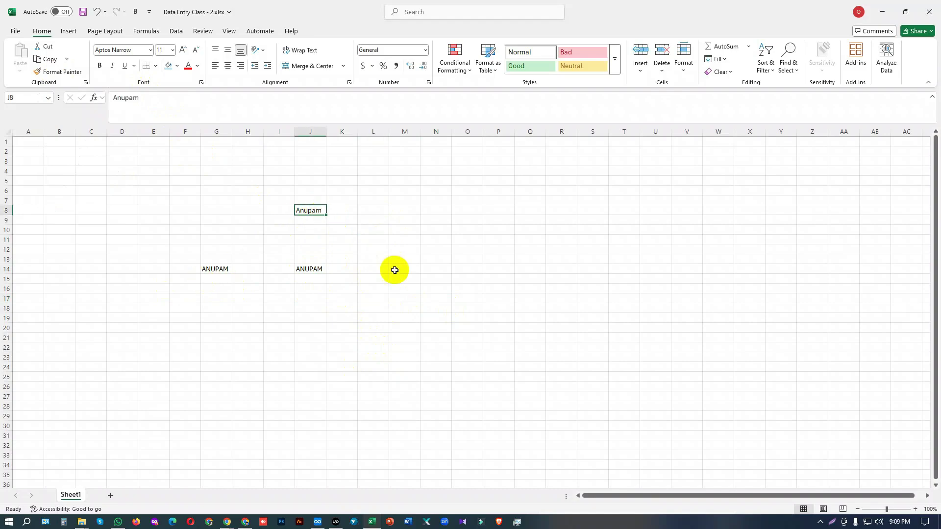
# - Try the 7th Service Halftone font on the name in cell J8 and undo the font change
pyautogui.click(135, 50)
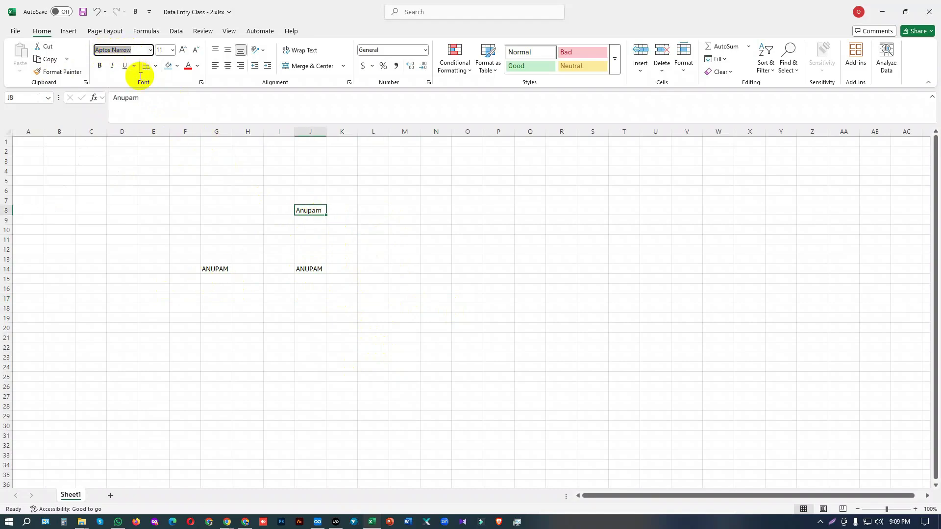
pyautogui.click(140, 50)
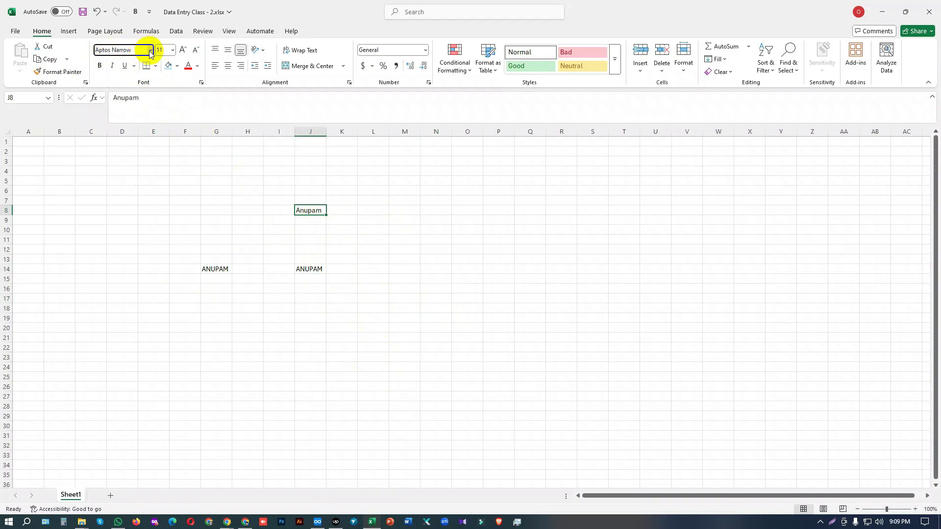
pyautogui.click(151, 52)
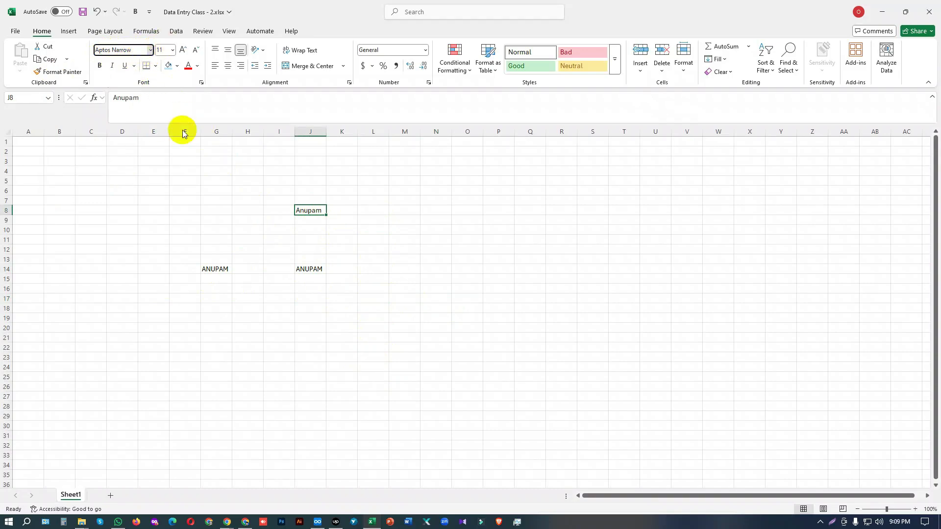
pyautogui.click(157, 178)
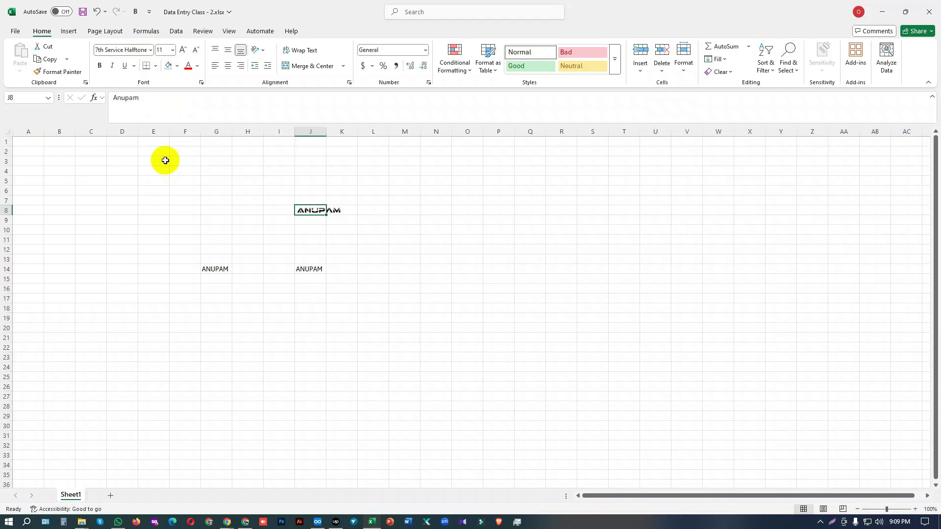
pyautogui.click(355, 251)
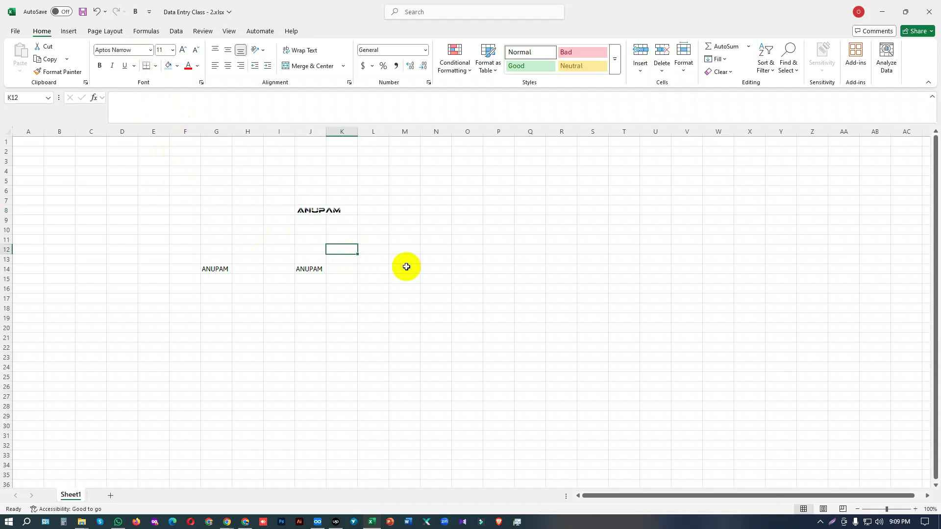
pyautogui.click(316, 210)
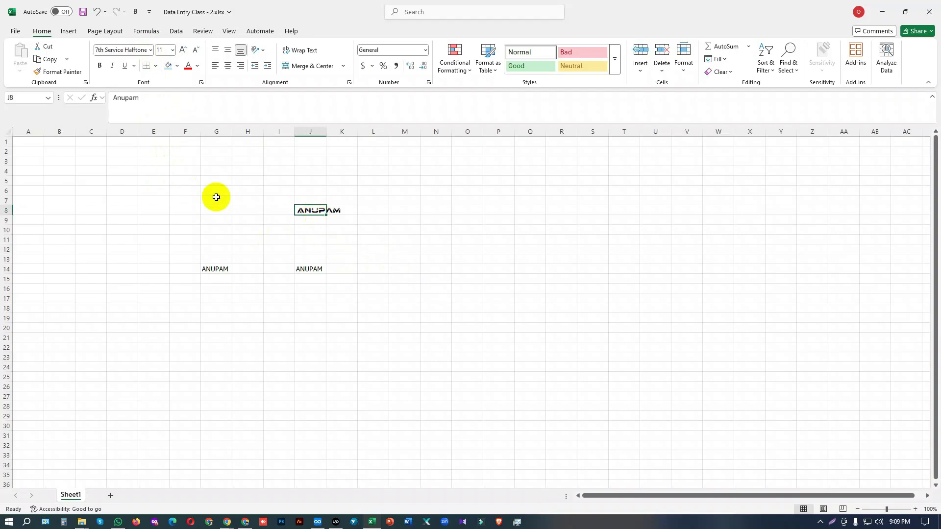
pyautogui.hotkey('ctrl', 'z')
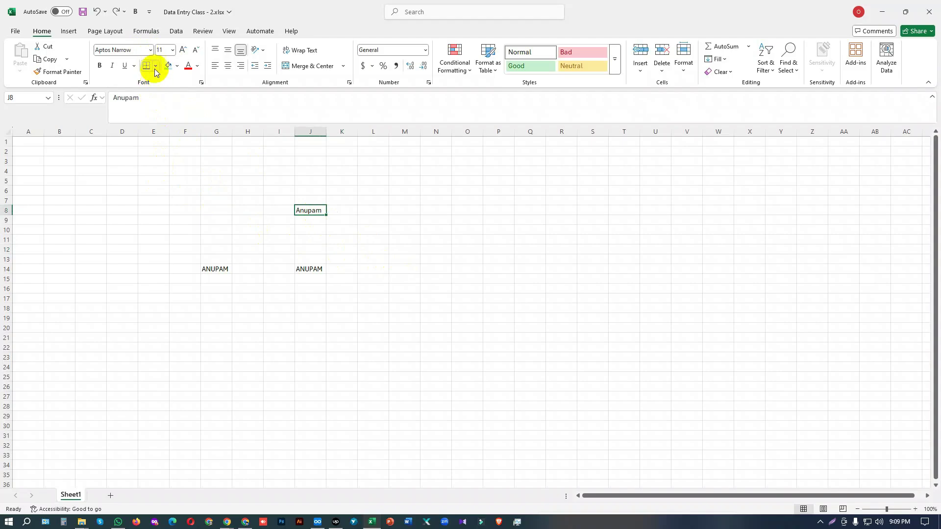
# - Browse the available fonts and set the font name of cell J8 to Crili
pyautogui.click(150, 50)
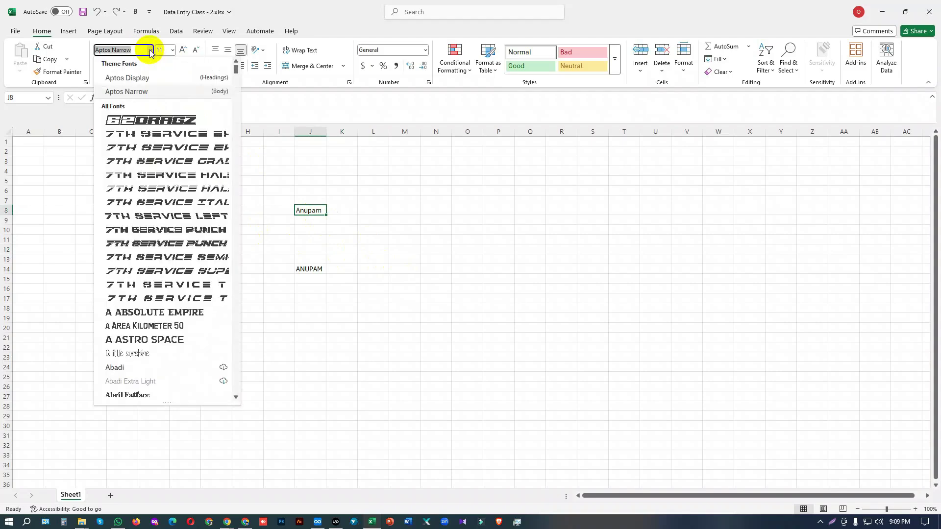
pyautogui.write('Cabin')
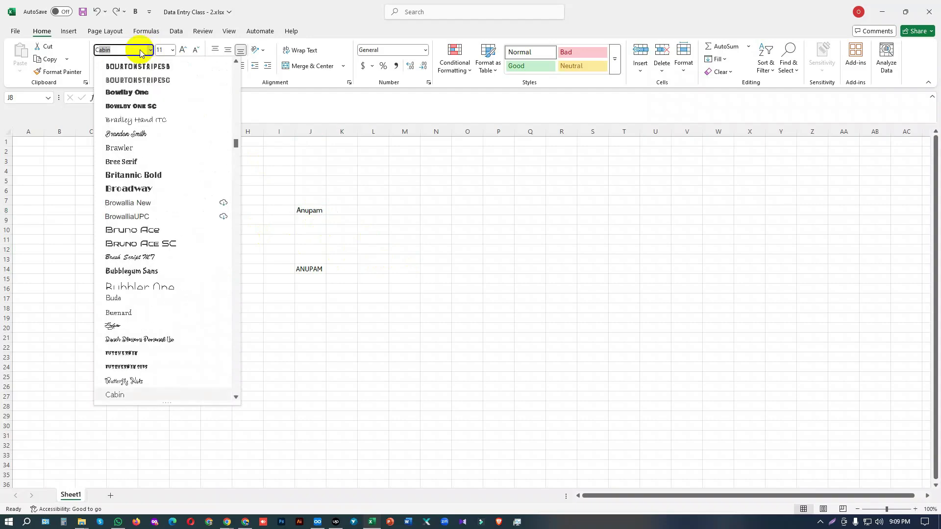
pyautogui.write('ri')
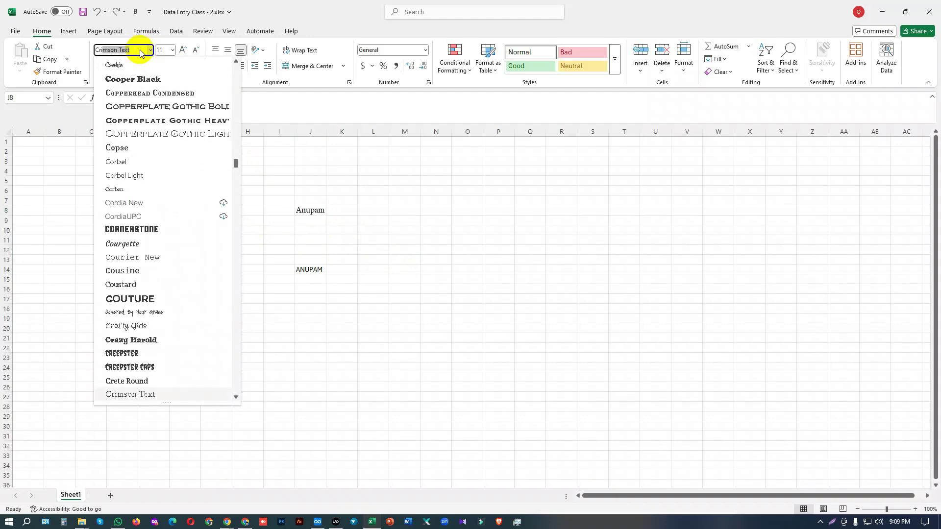
pyautogui.write('li')
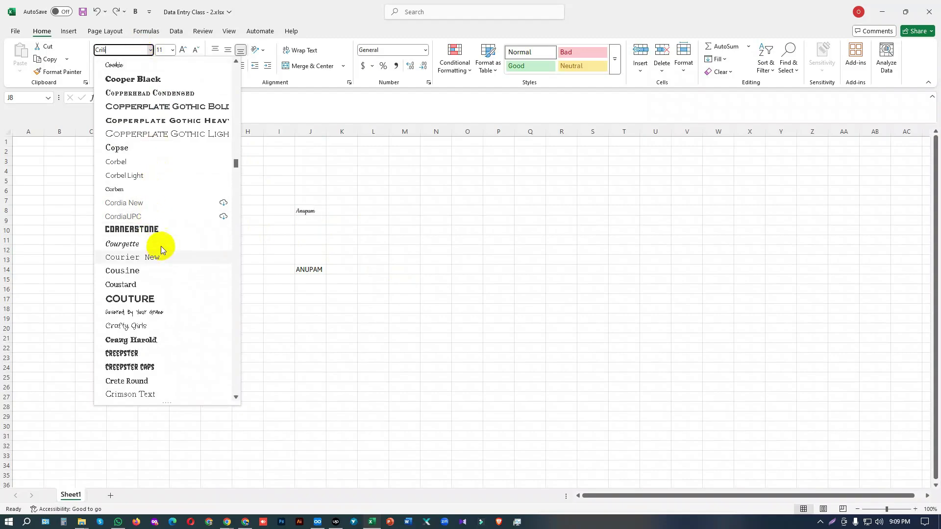
pyautogui.scroll(-15, 166, 229)
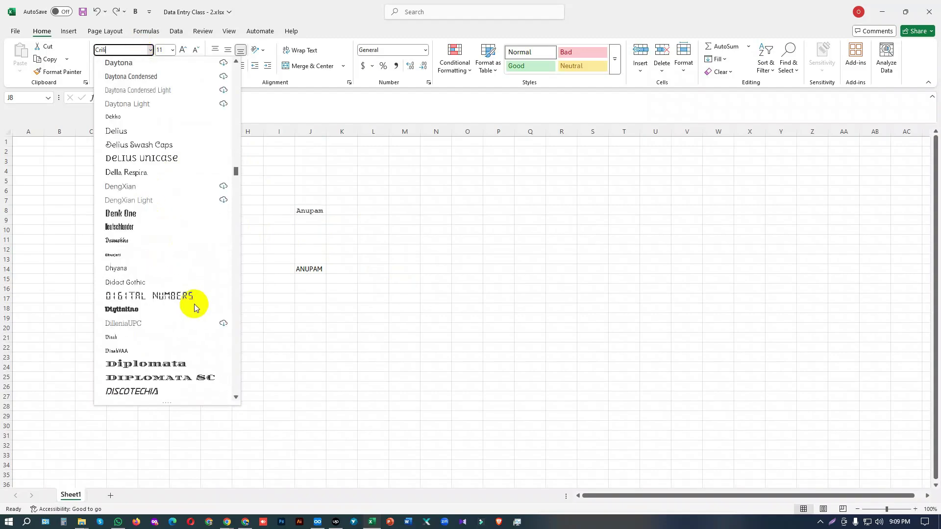
pyautogui.scroll(20, 183, 294)
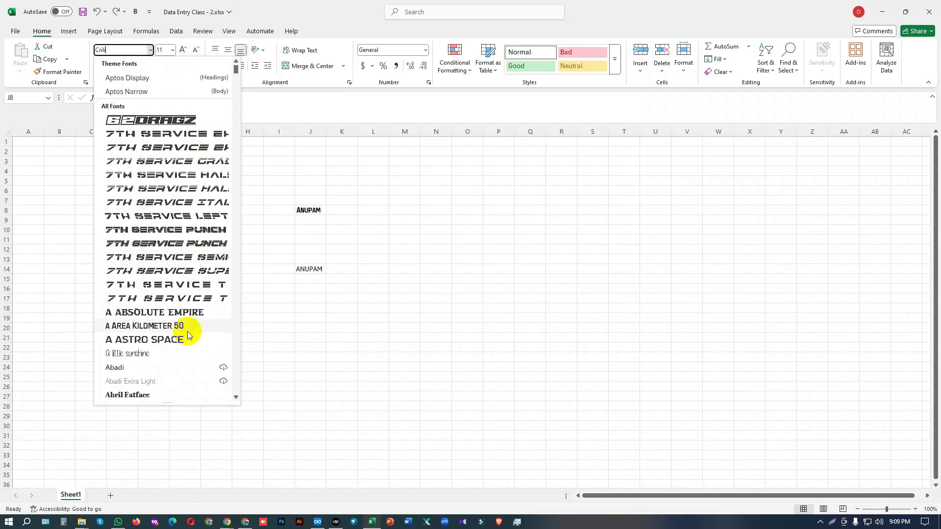
pyautogui.scroll(-8, 188, 332)
pyautogui.scroll(-8, 187, 329)
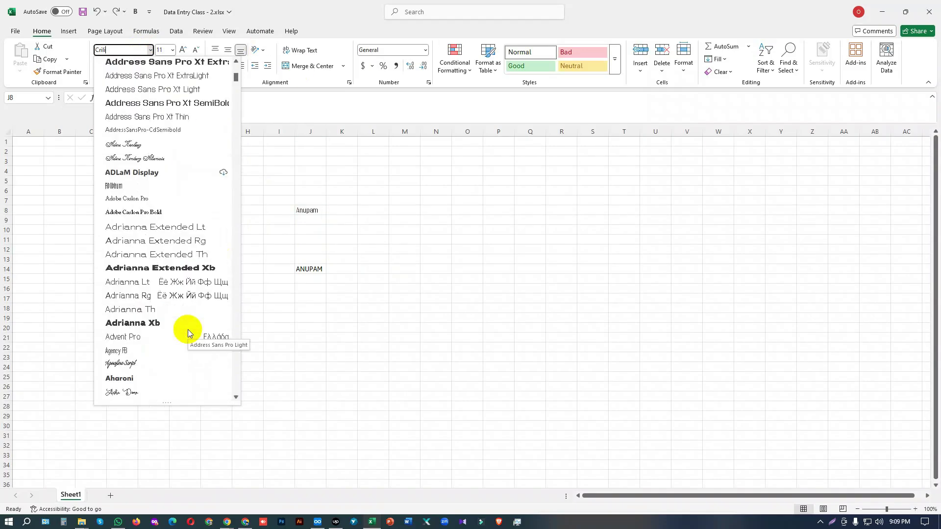
pyautogui.scroll(-6, 187, 329)
pyautogui.click(301, 366)
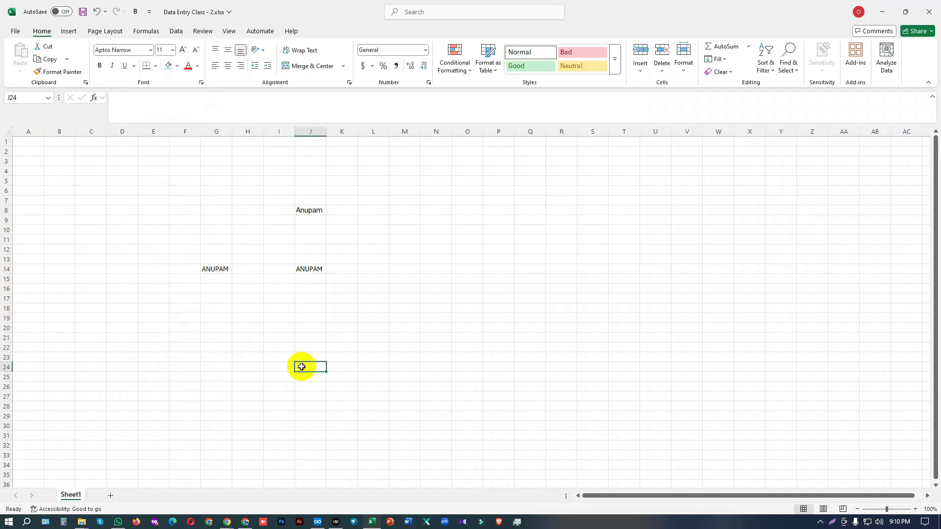
pyautogui.click(308, 209)
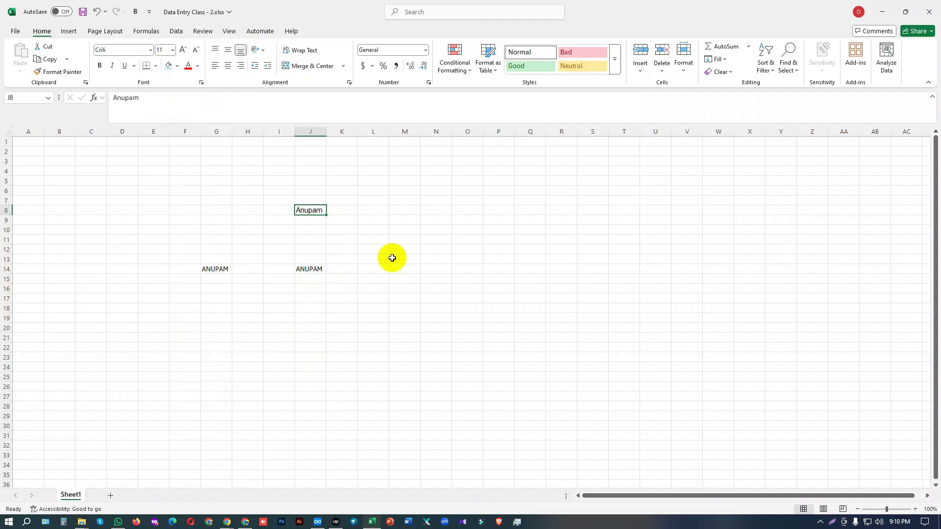
# - Set the font size of the name in cell J8 to 72, to 8, and back to 11
pyautogui.click(172, 51)
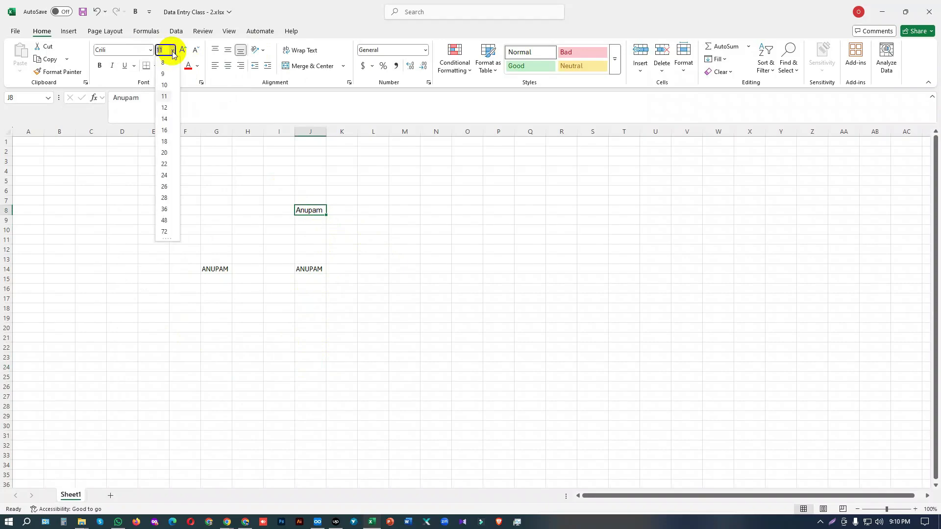
pyautogui.click(165, 232)
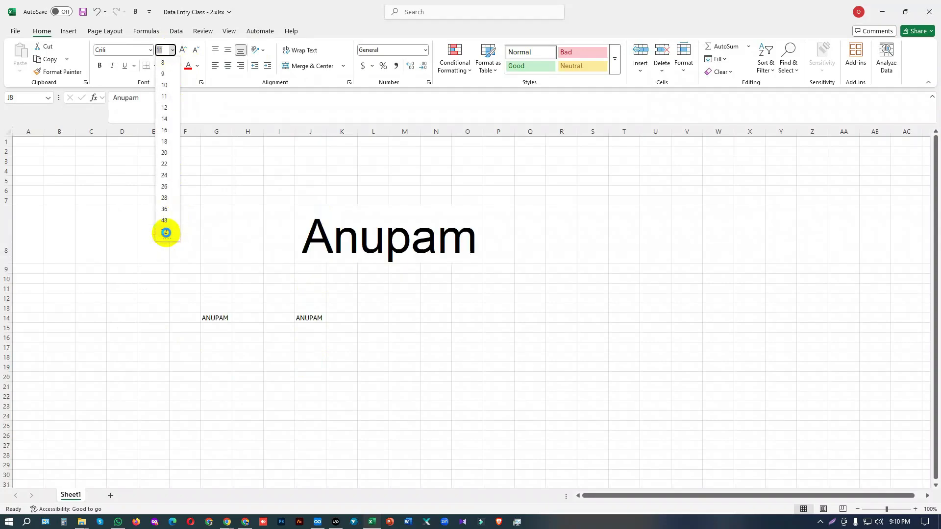
pyautogui.click(173, 51)
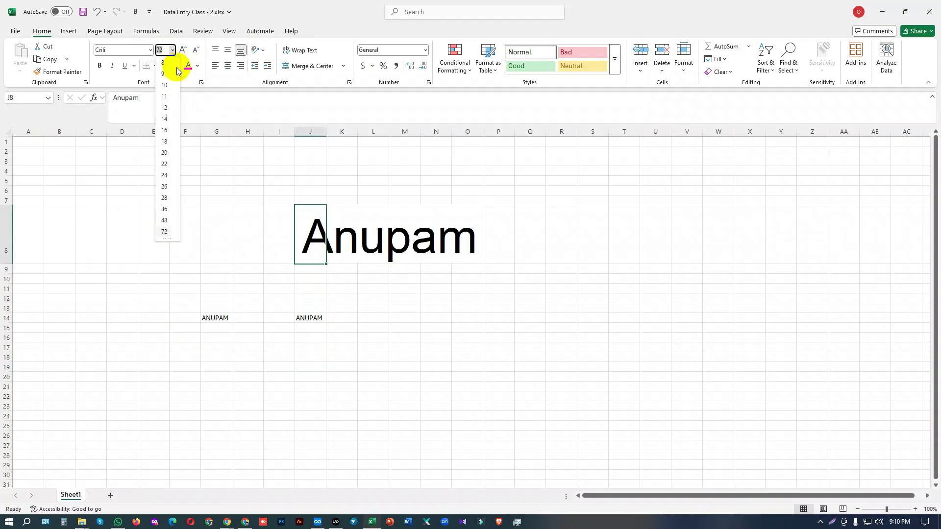
pyautogui.click(165, 63)
pyautogui.click(171, 53)
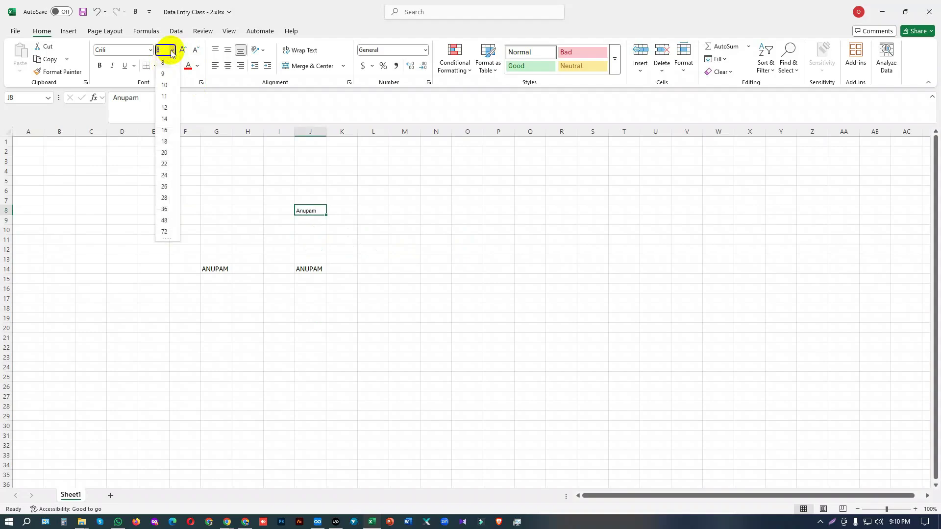
pyautogui.click(166, 96)
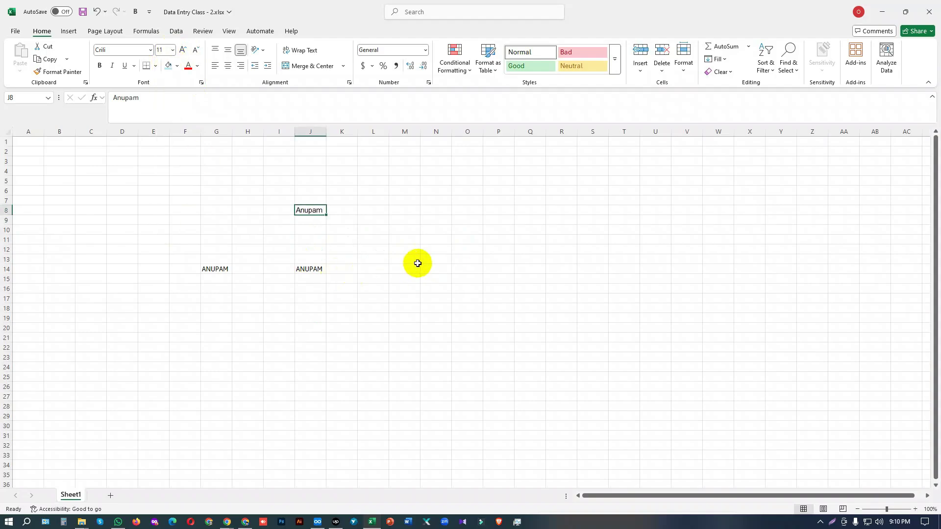
pyautogui.click(402, 259)
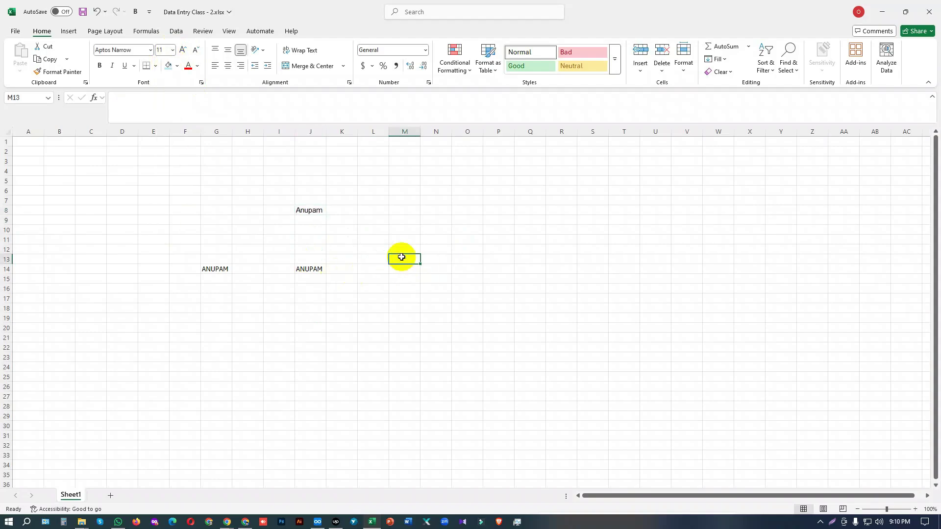
pyautogui.click(308, 210)
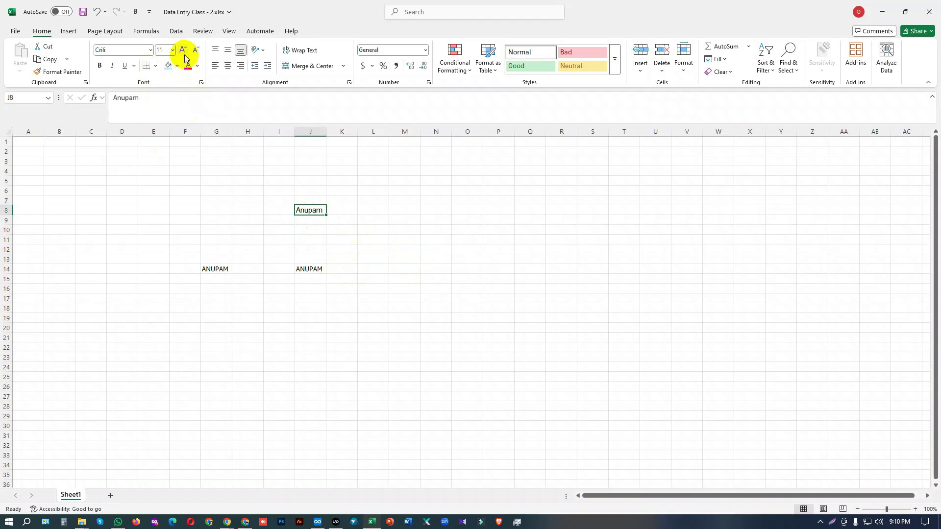
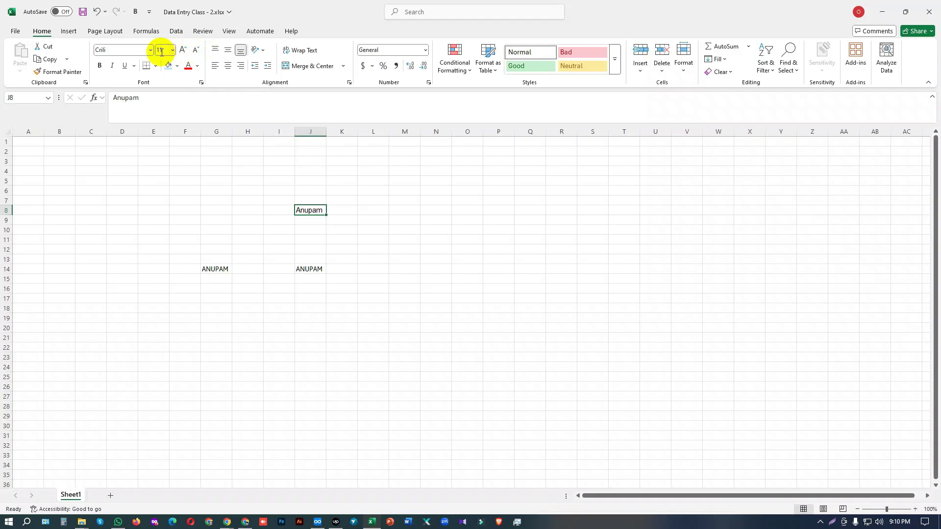
# - Preview the font sizes for the name in cell J8 and enlarge its text by five size increments
pyautogui.click(163, 50)
pyautogui.click(158, 50)
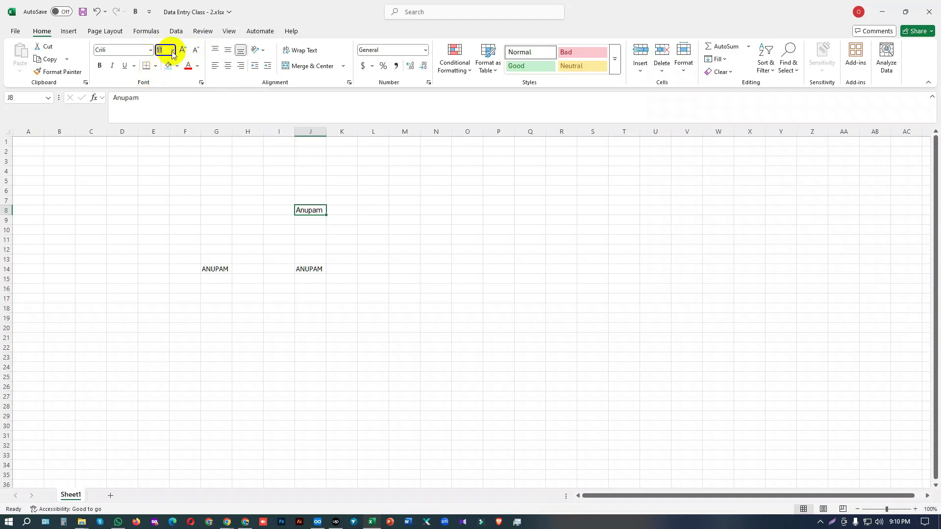
pyautogui.click(173, 50)
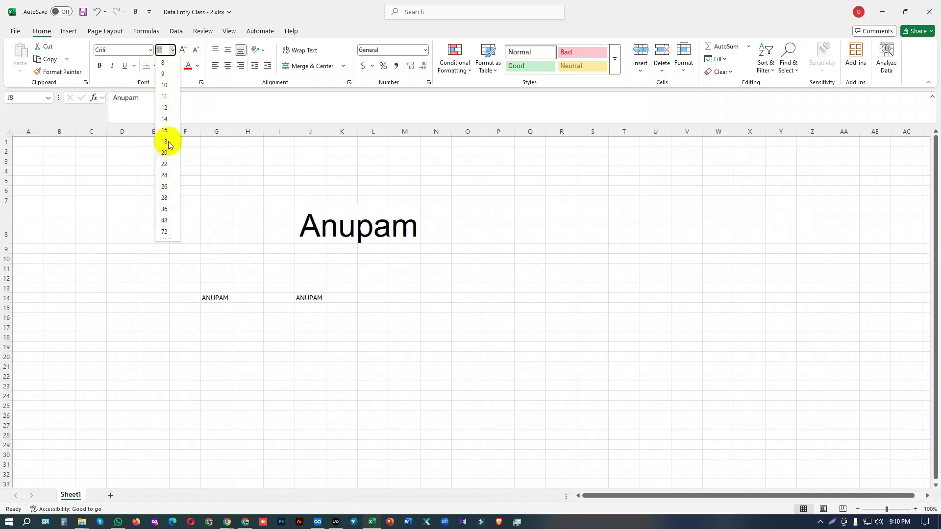
pyautogui.click(185, 50)
pyautogui.click(185, 50)
pyautogui.click(185, 50)
pyautogui.click(185, 50)
pyautogui.click(185, 50)
# - Decrease the font size of the name in cell J8 stepwise to 11
pyautogui.click(197, 50)
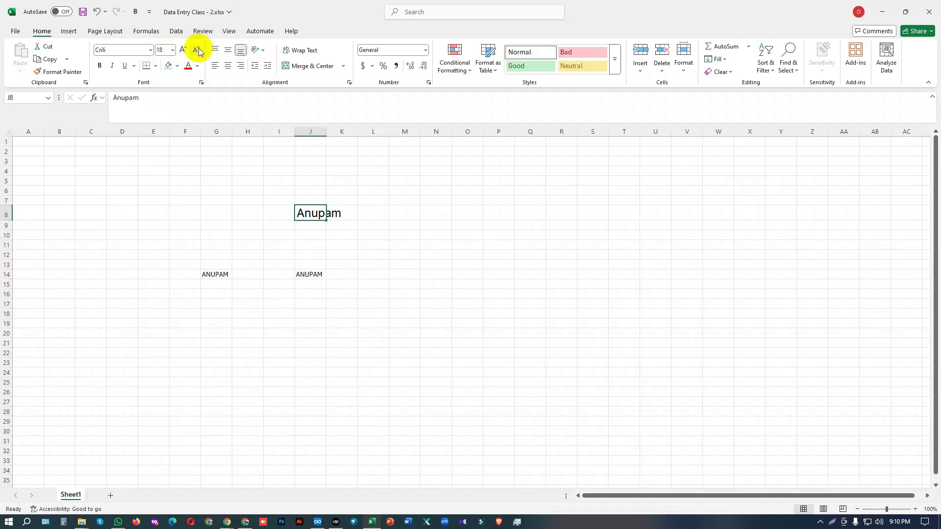
pyautogui.click(197, 50)
pyautogui.click(198, 50)
pyautogui.click(198, 50)
pyautogui.click(197, 50)
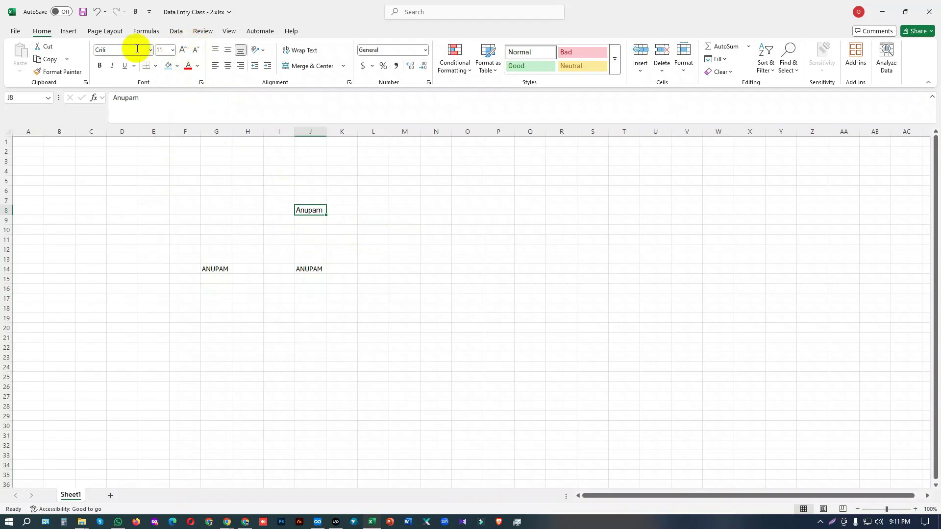
# - Set the font of the name in cell J8 to the body theme font Aptos Narrow
pyautogui.click(400, 256)
pyautogui.click(322, 211)
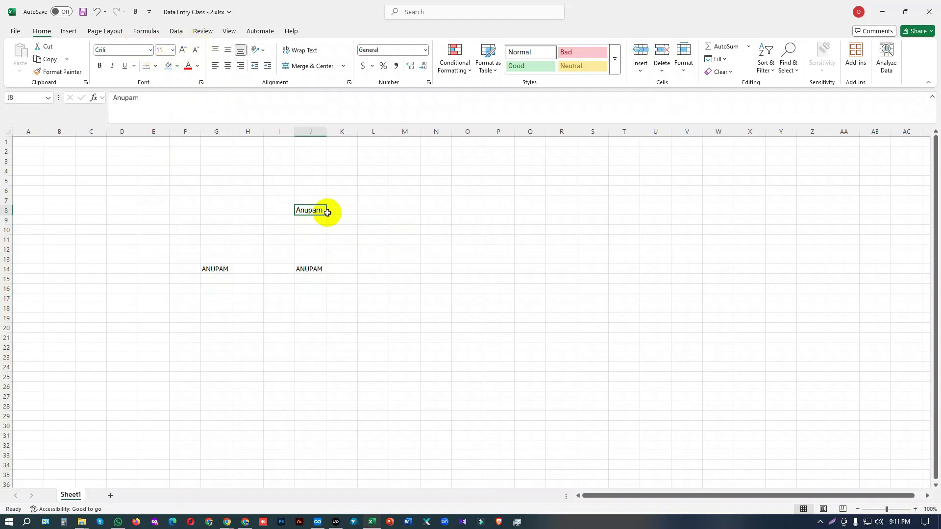
pyautogui.click(150, 50)
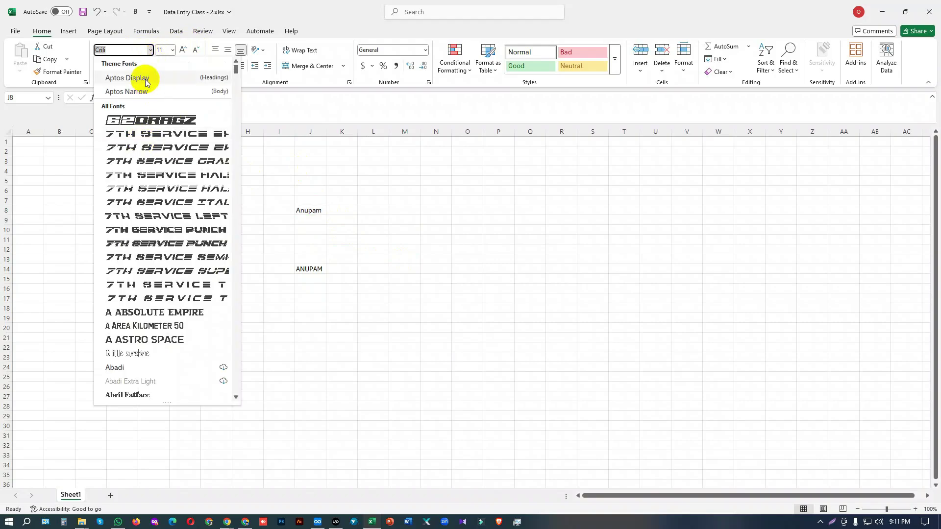
pyautogui.click(155, 91)
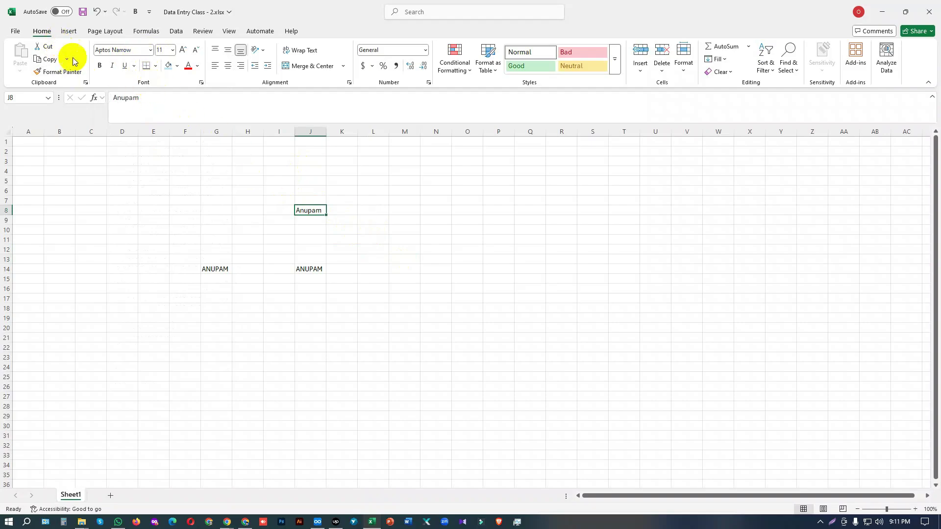
# - Apply bold to the name in cell J8, remove it again, and reselect the cell
pyautogui.click(100, 66)
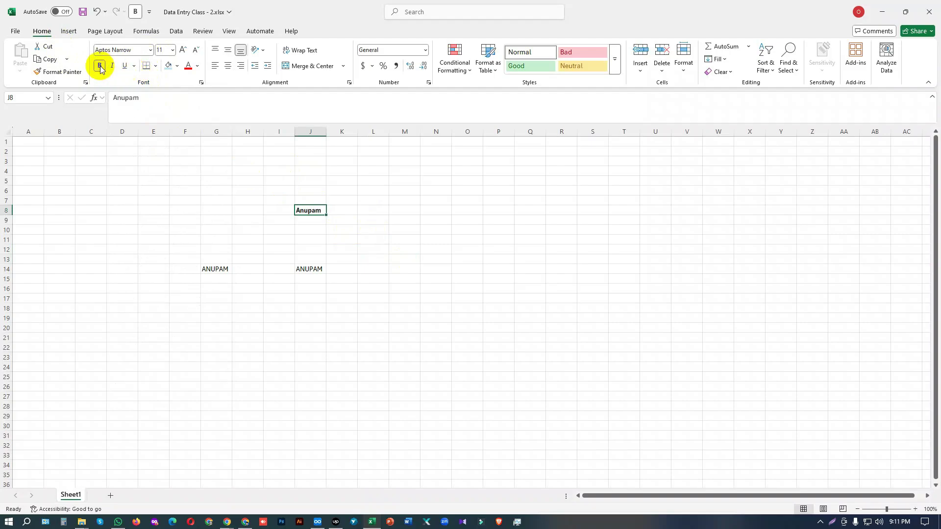
pyautogui.click(100, 66)
pyautogui.click(390, 211)
pyautogui.click(314, 209)
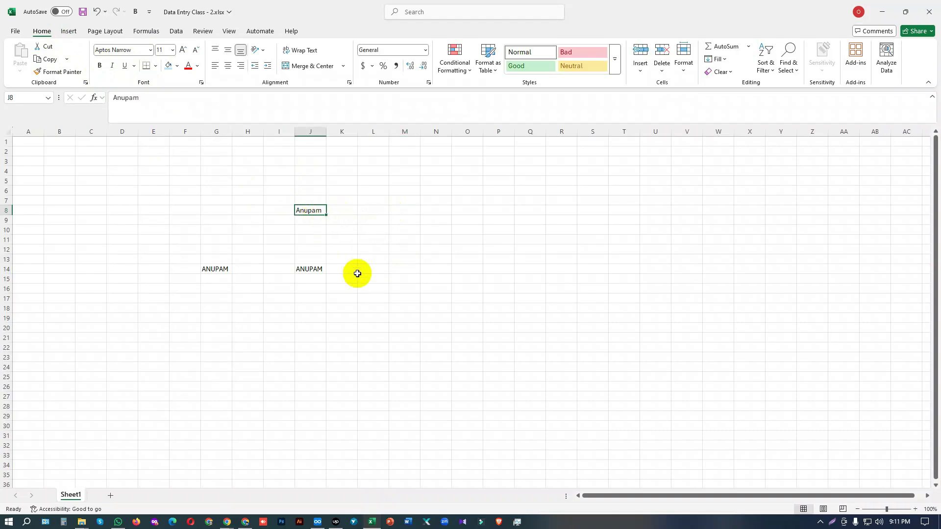
# - Format the name in cell J8 as bold and italic
pyautogui.hotkey('ctrl', 'b')
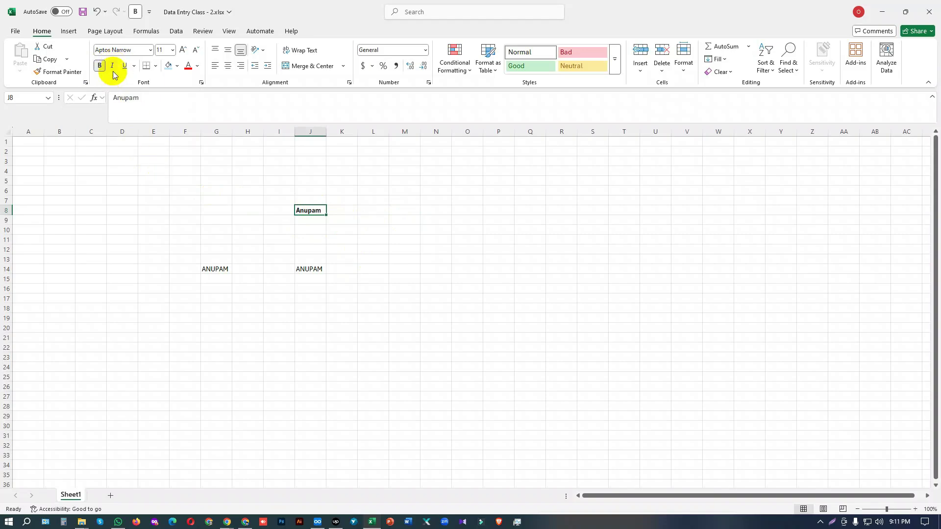
pyautogui.click(112, 65)
pyautogui.click(111, 66)
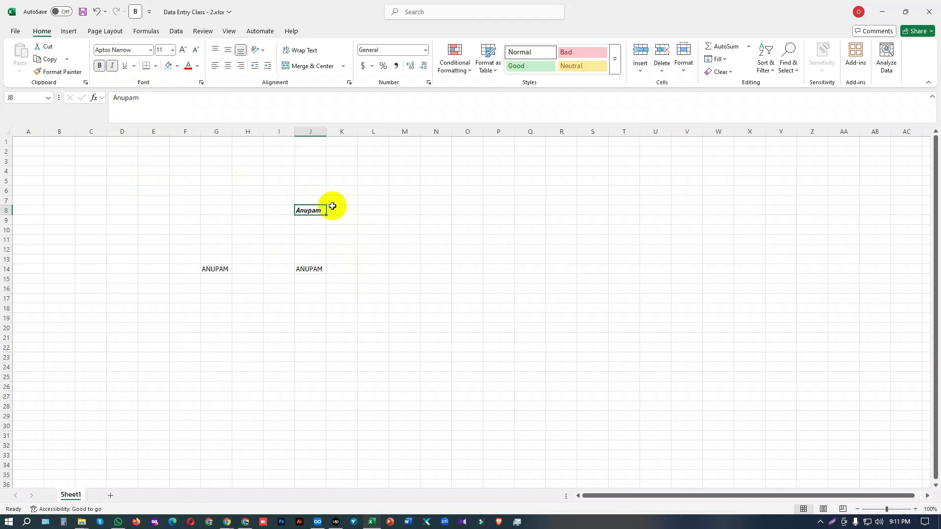
# - Underline the name in cell J8, and change the underline style to Double Underline
pyautogui.scroll(3, 308, 204)
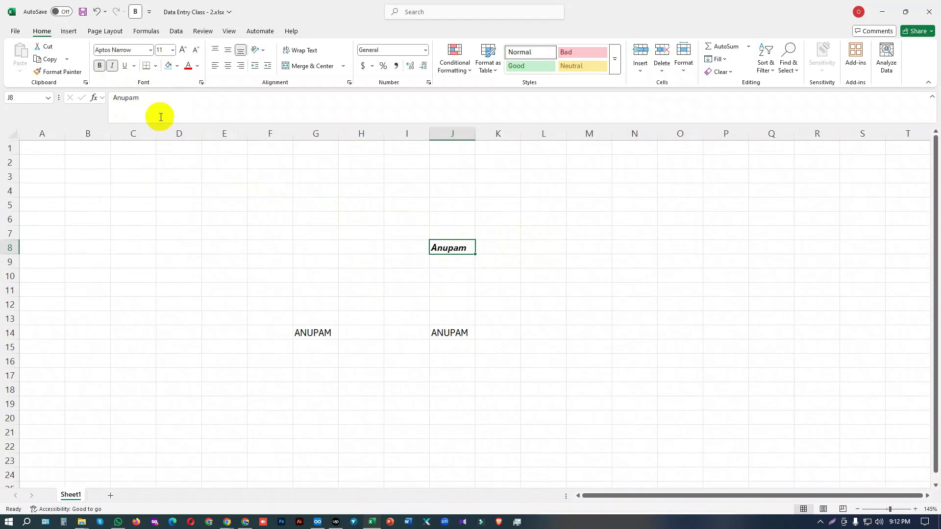
pyautogui.click(125, 65)
pyautogui.click(495, 276)
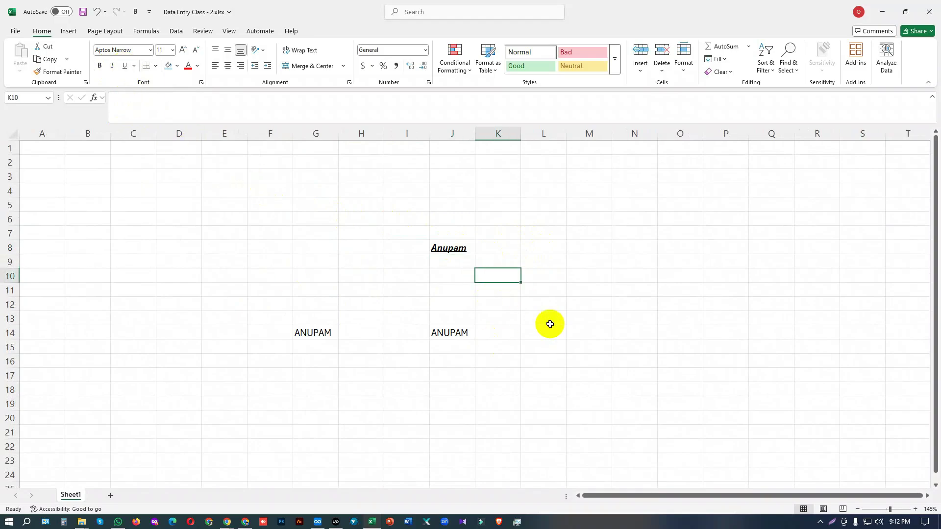
pyautogui.click(464, 248)
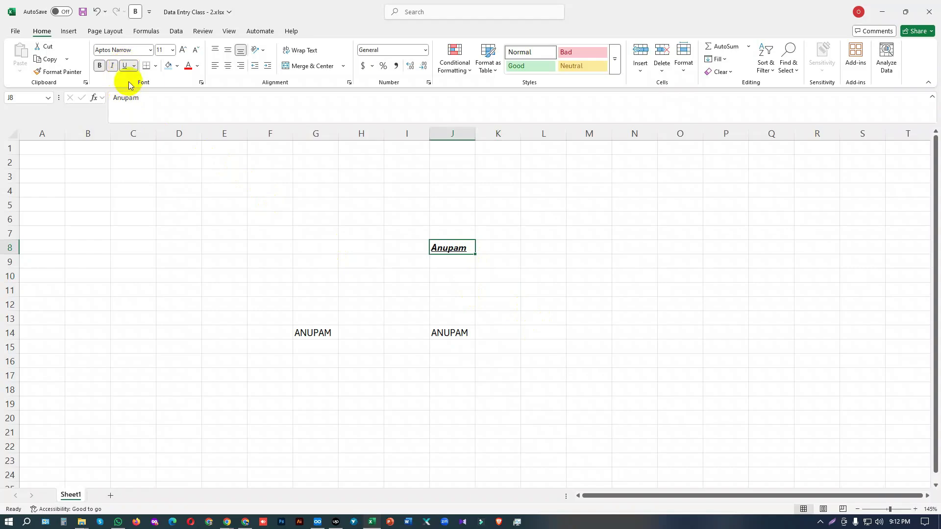
pyautogui.click(133, 66)
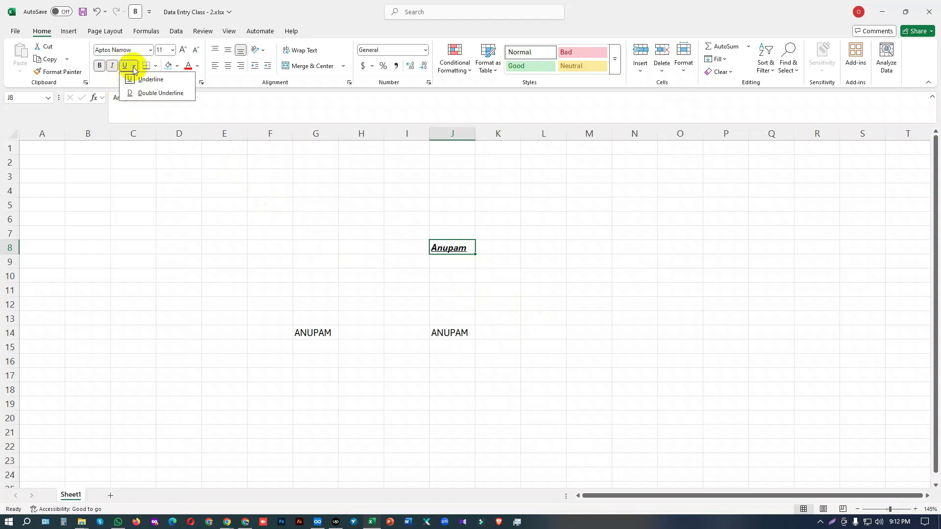
pyautogui.click(162, 93)
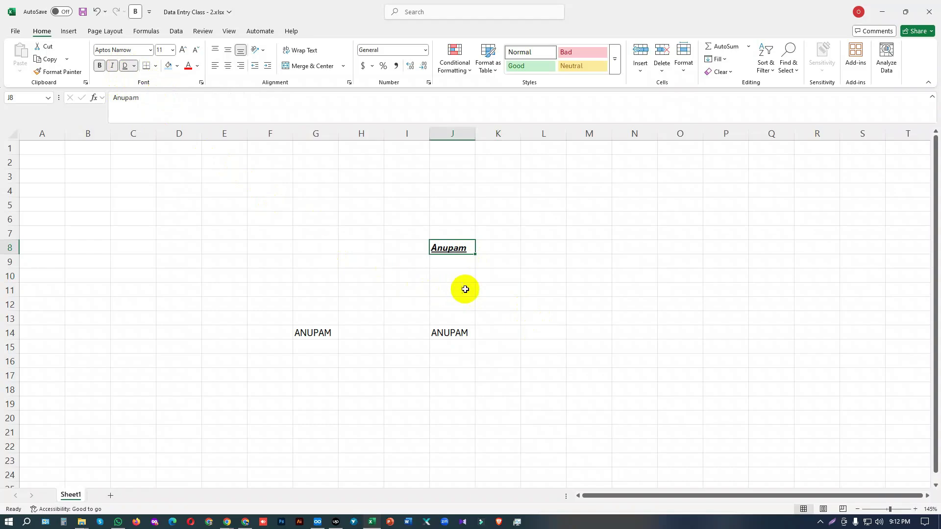
pyautogui.click(494, 285)
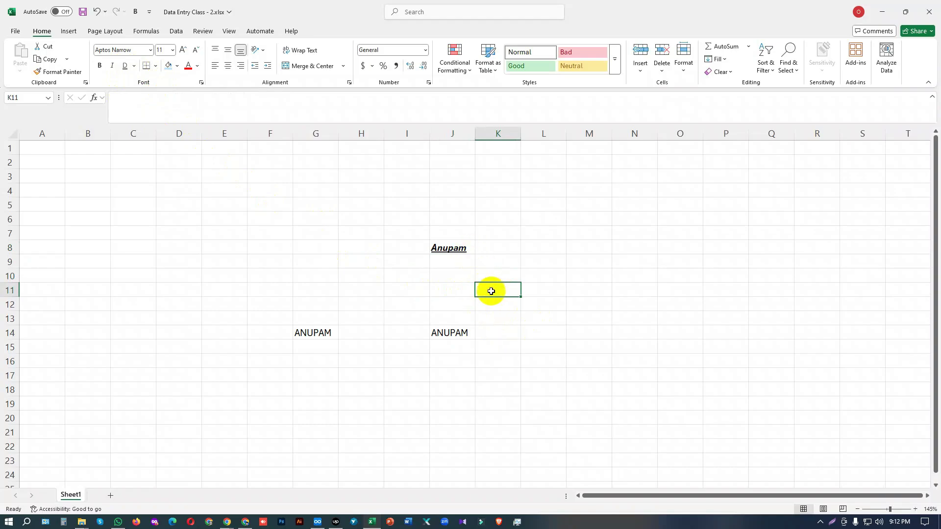
# - Increase the font size of the name in cell J8 stepwise to 16
pyautogui.click(463, 251)
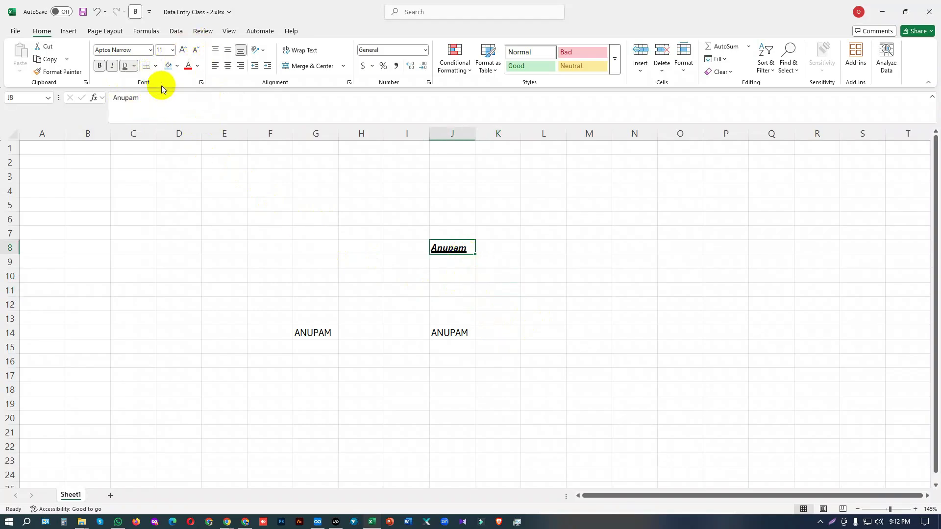
pyautogui.click(183, 50)
pyautogui.click(182, 50)
pyautogui.click(184, 50)
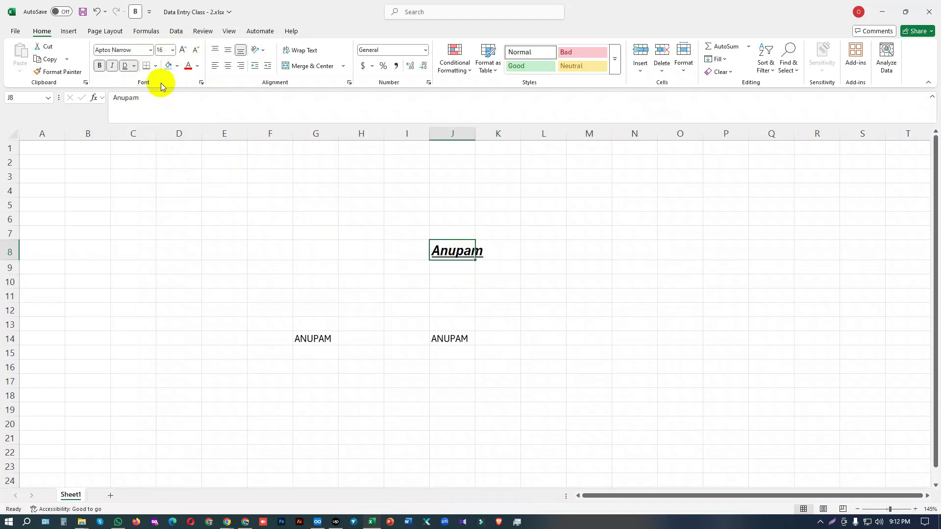
pyautogui.click(156, 66)
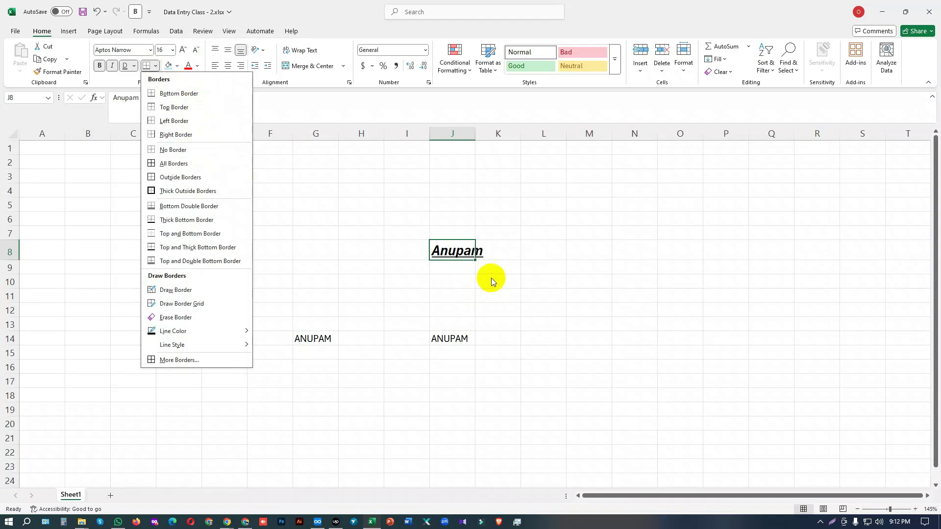
pyautogui.click(515, 277)
pyautogui.click(506, 282)
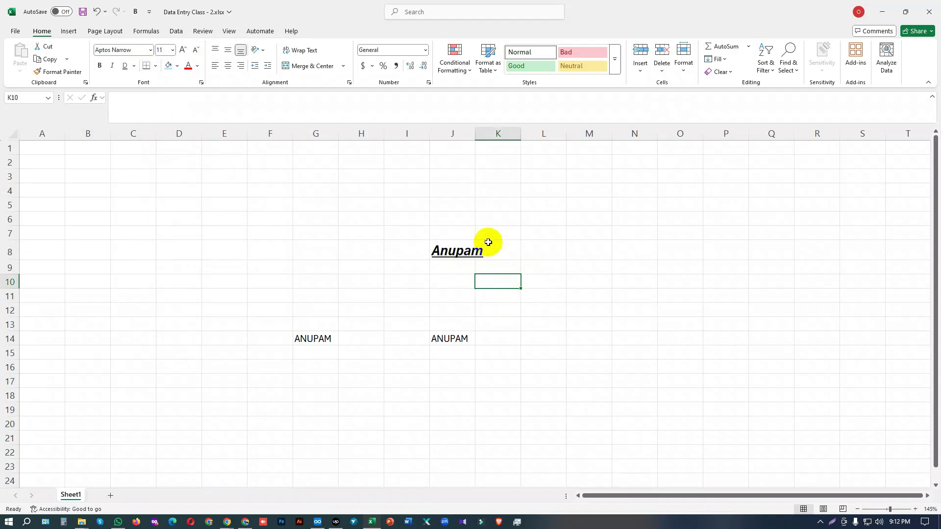
# - Widen column J by hand, undo that resize, and autofit the column to its contents
pyautogui.moveTo(475, 131); pyautogui.dragTo(493, 131)
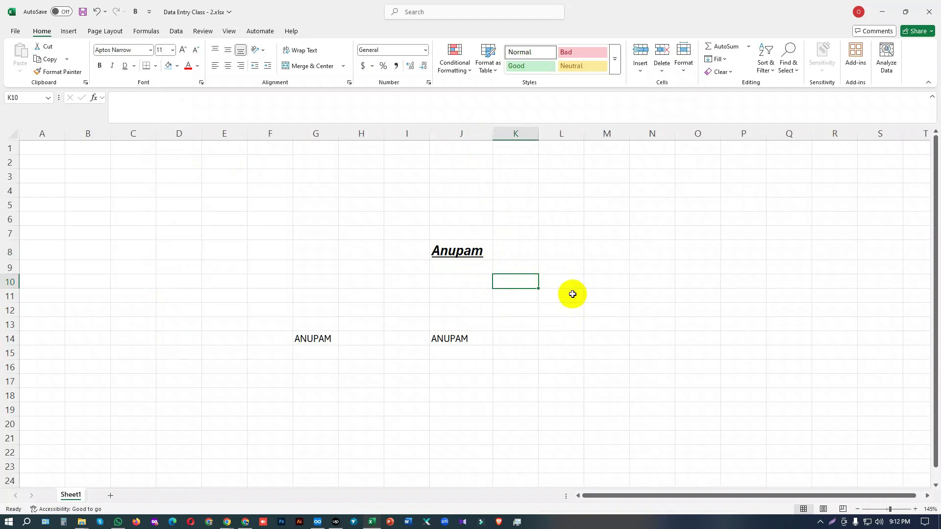
pyautogui.hotkey('ctrl', 'z')
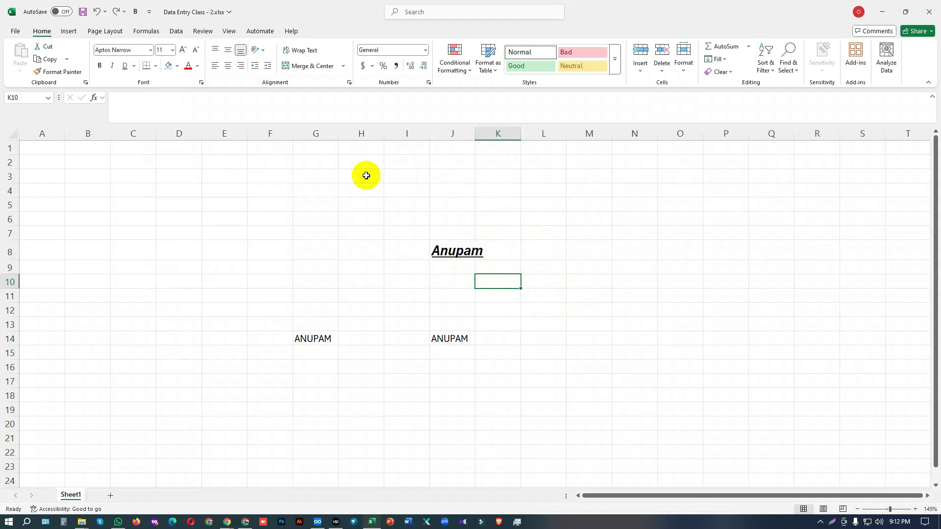
pyautogui.doubleClick(475, 132)
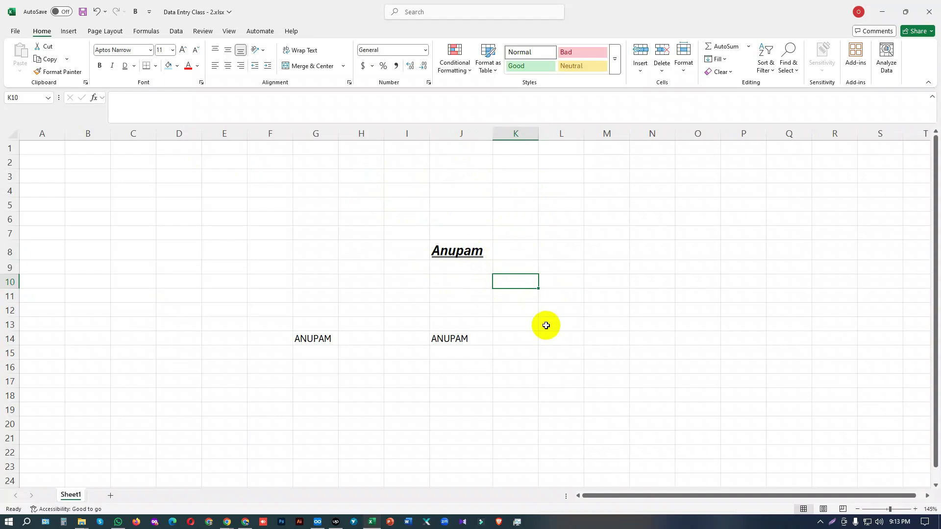
# - Add a bottom border to the name cell J8
pyautogui.click(491, 257)
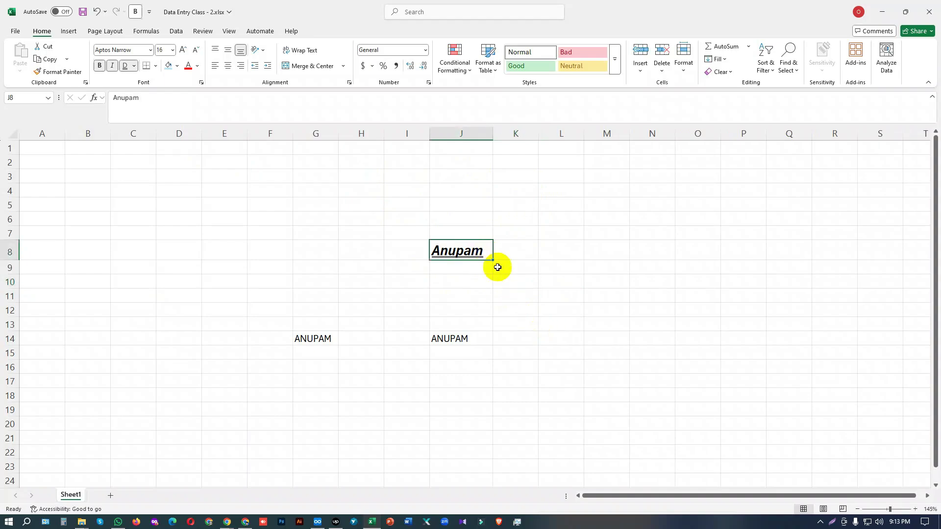
pyautogui.click(156, 67)
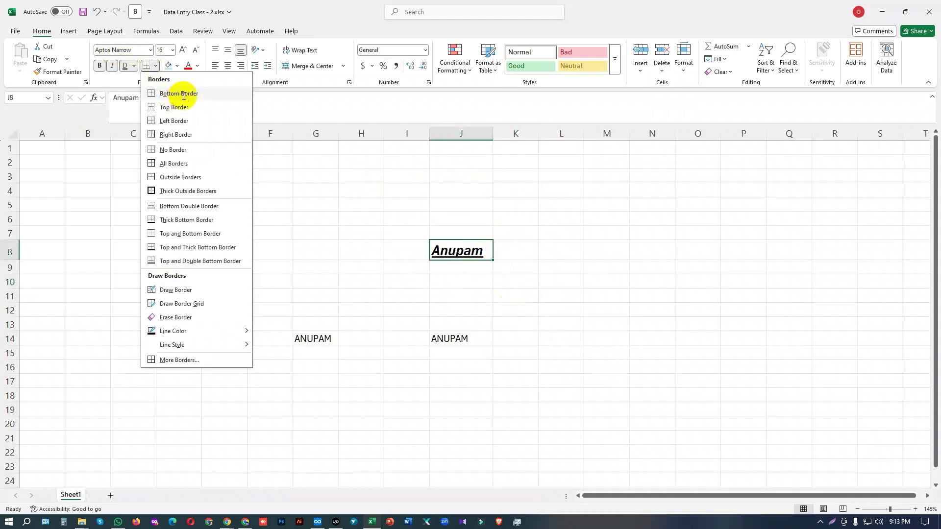
pyautogui.click(184, 97)
pyautogui.click(562, 307)
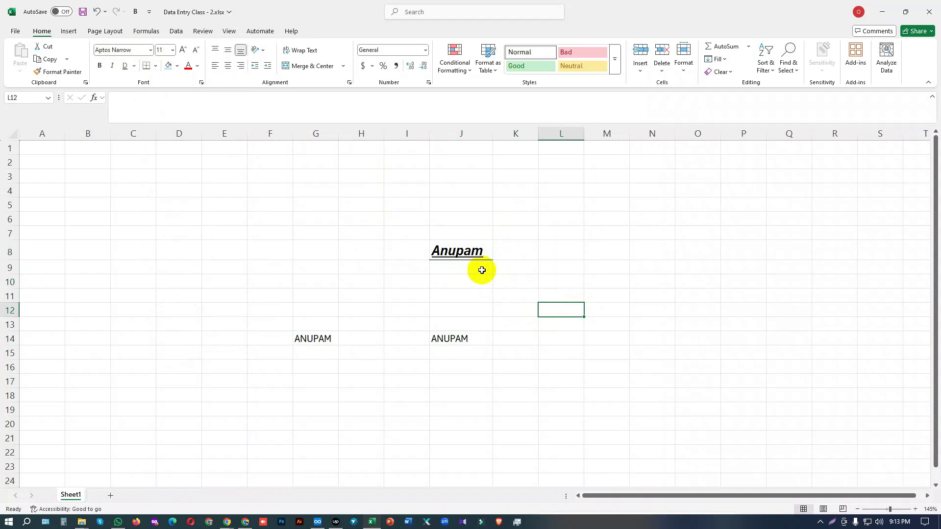
pyautogui.click(155, 67)
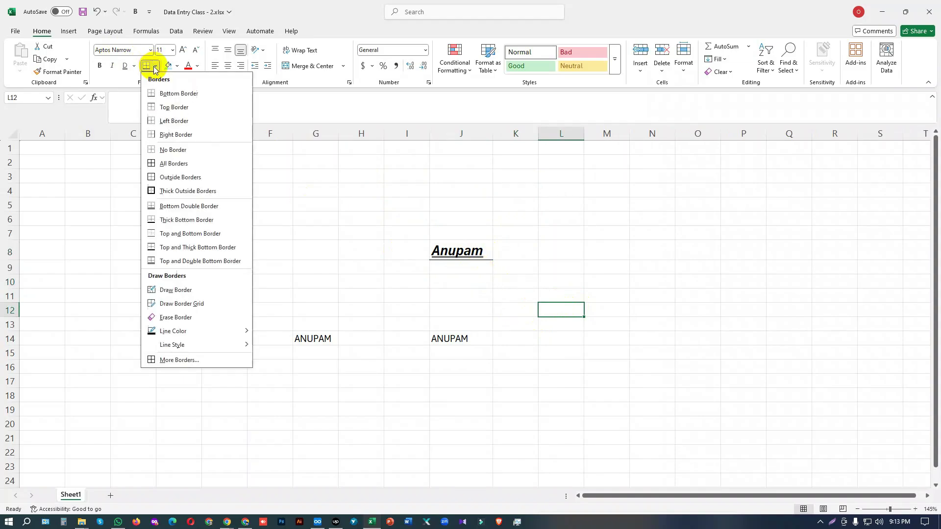
pyautogui.click(172, 107)
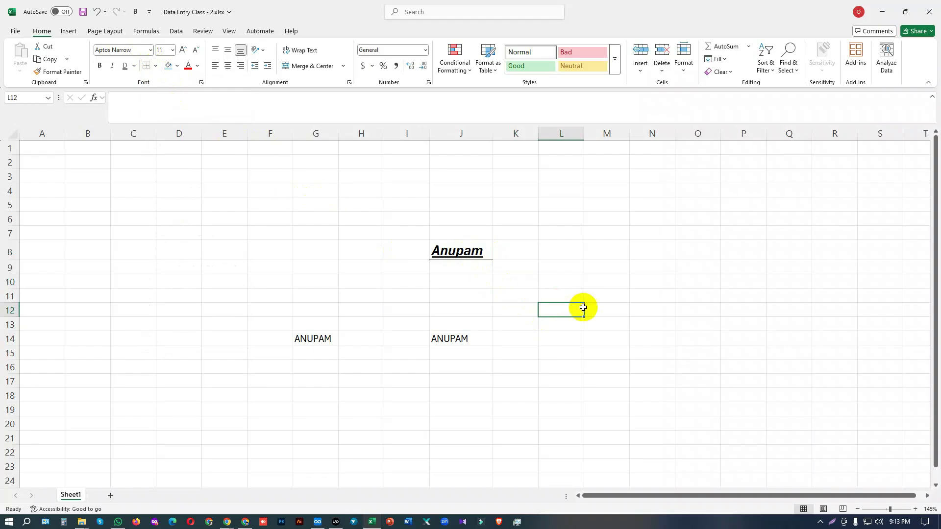
pyautogui.click(619, 337)
pyautogui.hotkey('ctrl', 'z')
pyautogui.click(600, 352)
# - Add a top border to the name cell J8
pyautogui.click(486, 258)
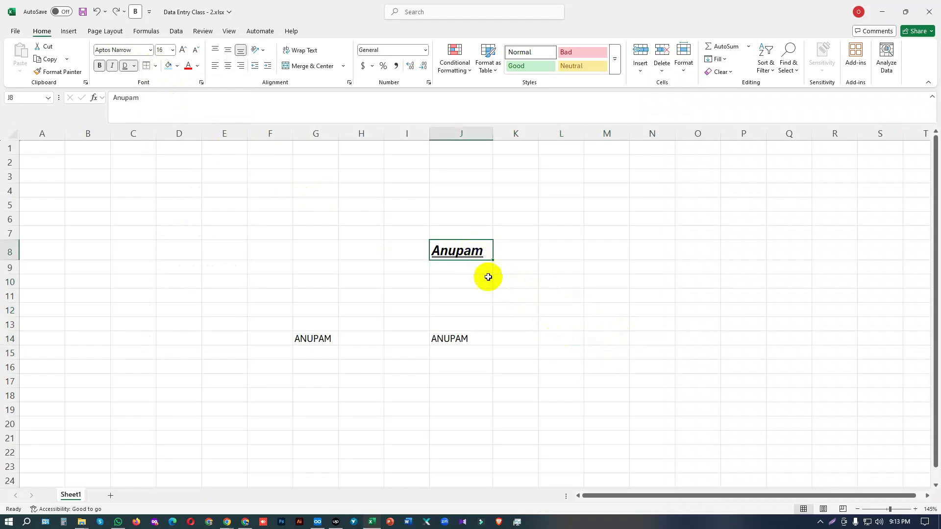
pyautogui.click(155, 65)
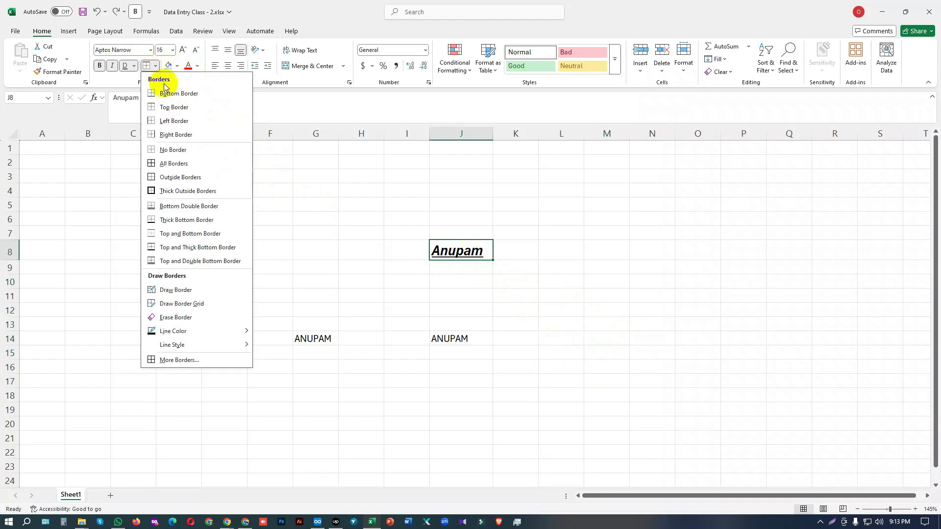
pyautogui.click(172, 108)
pyautogui.click(578, 311)
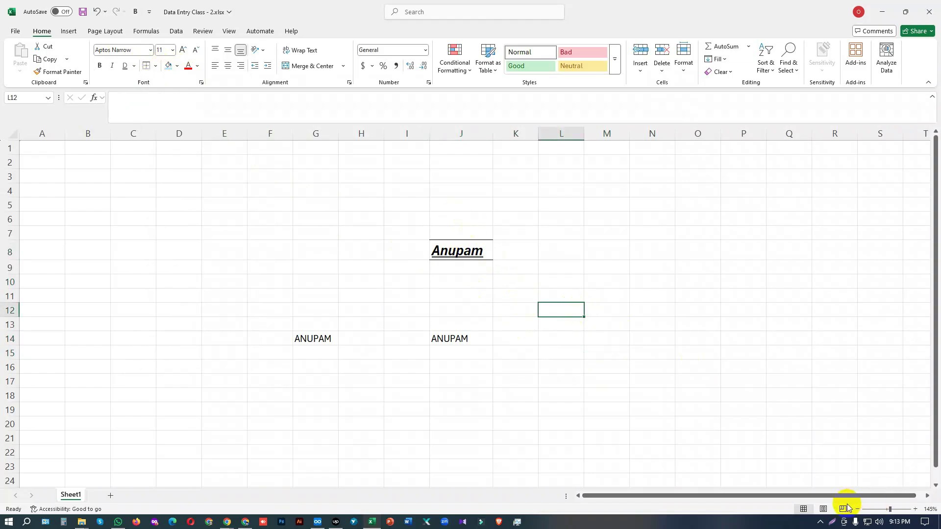
pyautogui.press('super+shift+s')
pyautogui.moveTo(410, 213)
pyautogui.mouseDown()
pyautogui.moveTo(521, 292)
pyautogui.moveTo(509, 282)
pyautogui.mouseUp()
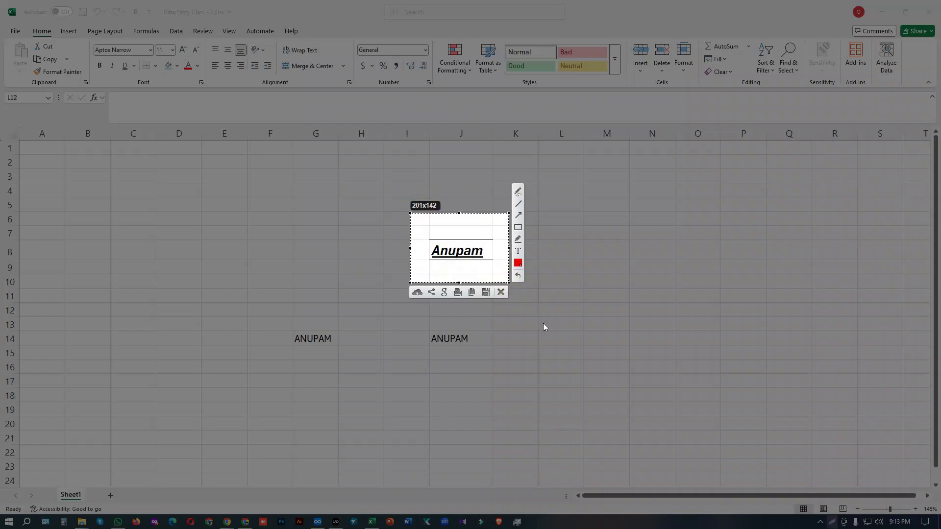
pyautogui.click(500, 292)
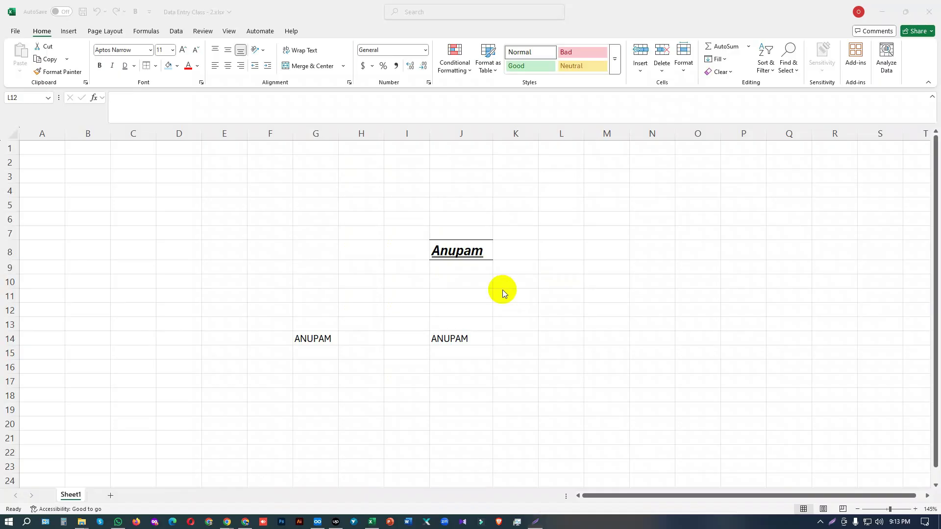
# - Add a left border and a right border to the name cell J8
pyautogui.click(467, 251)
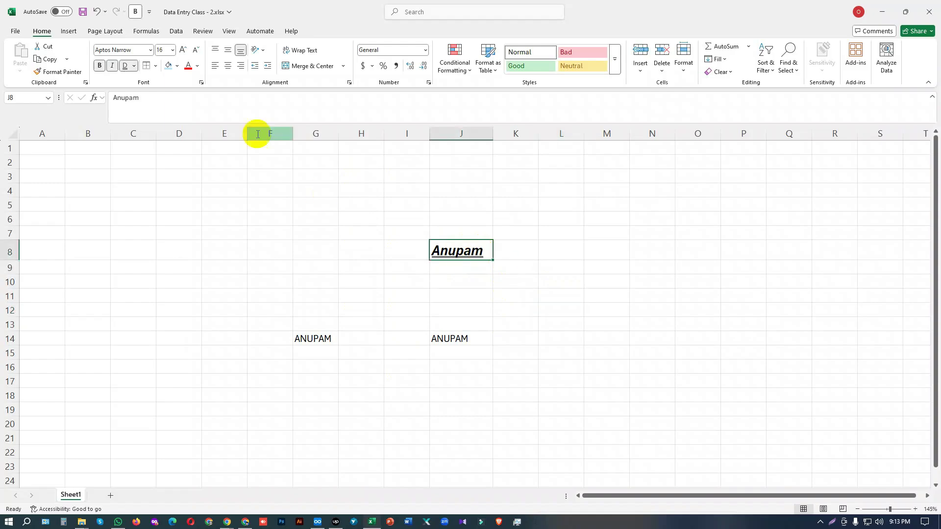
pyautogui.click(155, 66)
pyautogui.click(155, 120)
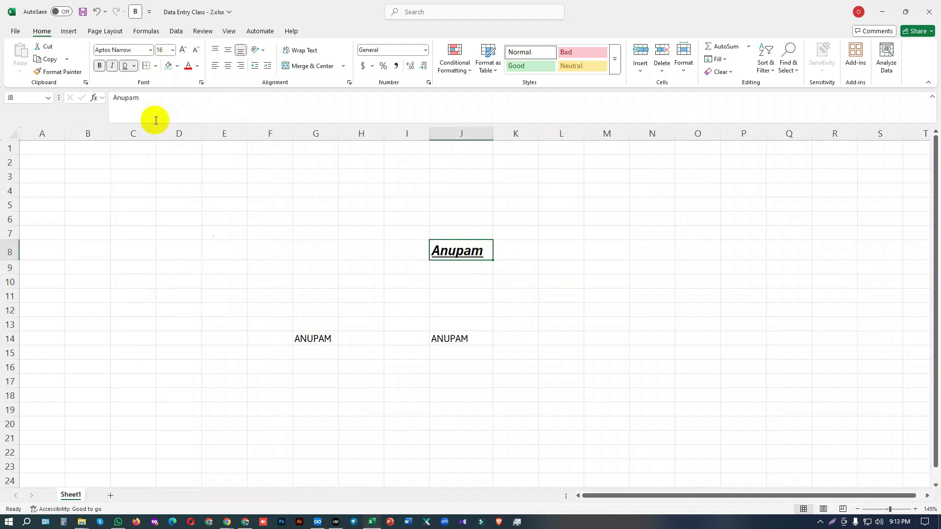
pyautogui.click(362, 282)
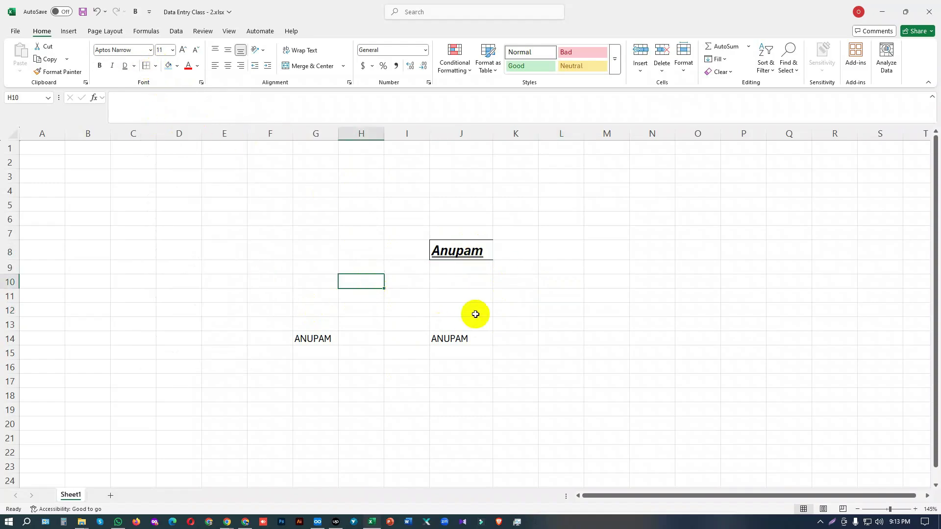
pyautogui.click(446, 248)
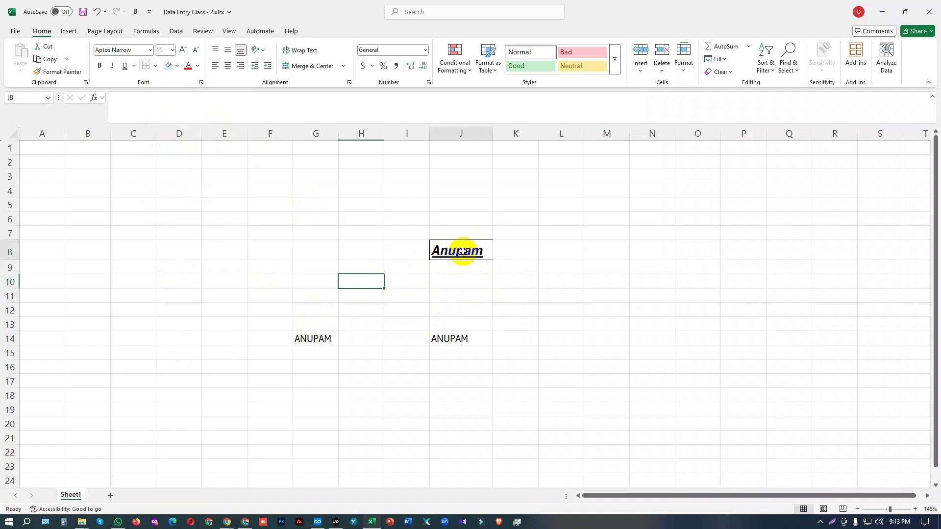
pyautogui.click(156, 65)
pyautogui.click(177, 135)
pyautogui.click(545, 299)
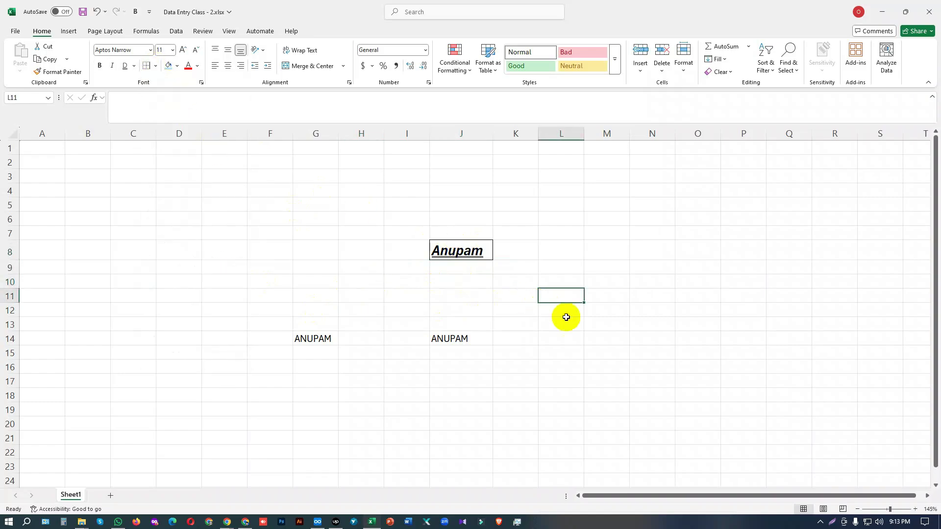
# - Remove all borders from cell J8 with No Border
pyautogui.click(479, 251)
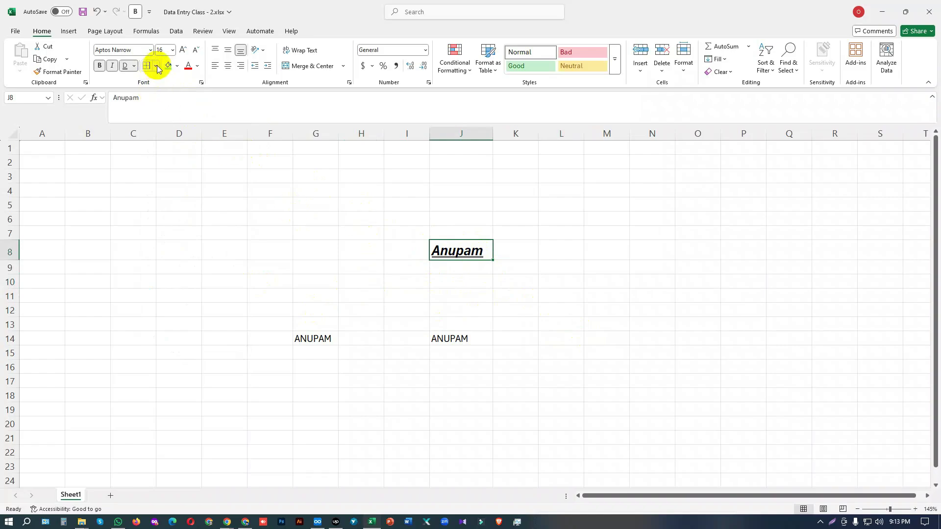
pyautogui.click(156, 67)
pyautogui.click(164, 149)
pyautogui.click(620, 314)
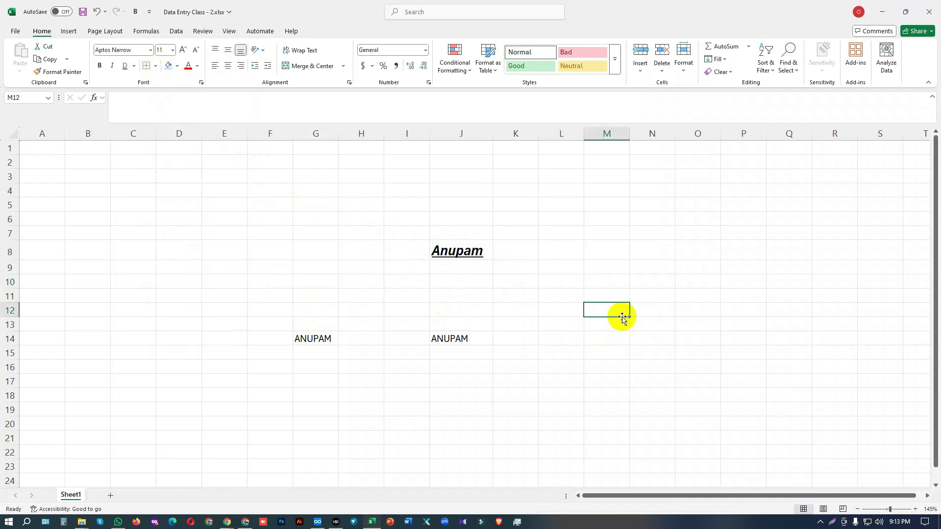
# - Apply All Borders to the range G8:J14
pyautogui.moveTo(306, 258); pyautogui.dragTo(473, 341)
pyautogui.click(155, 66)
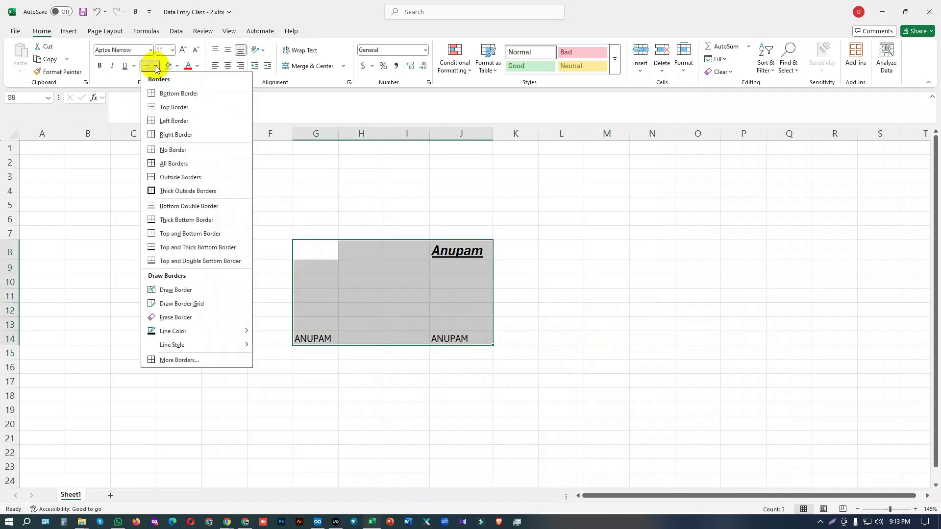
pyautogui.click(180, 165)
pyautogui.click(601, 337)
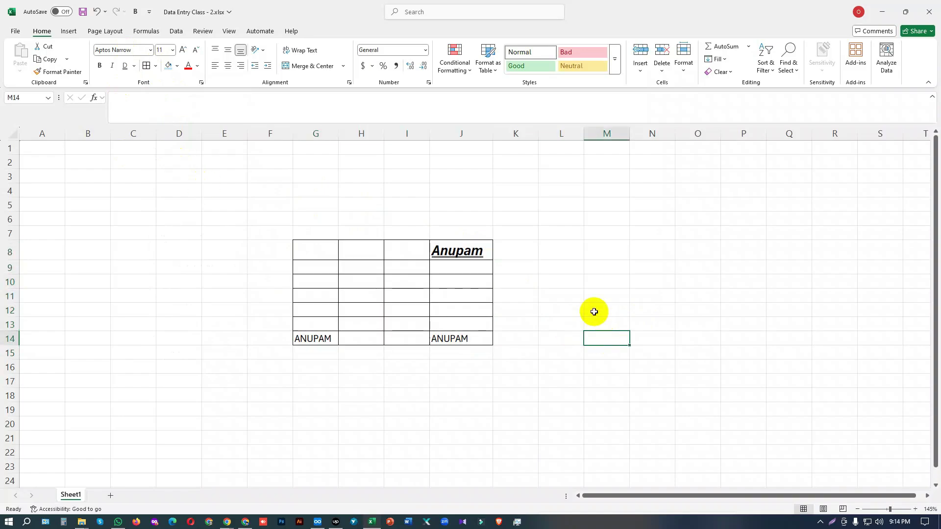
# - Undo the borders on the range G8:J14 and deselect the range
pyautogui.click(155, 67)
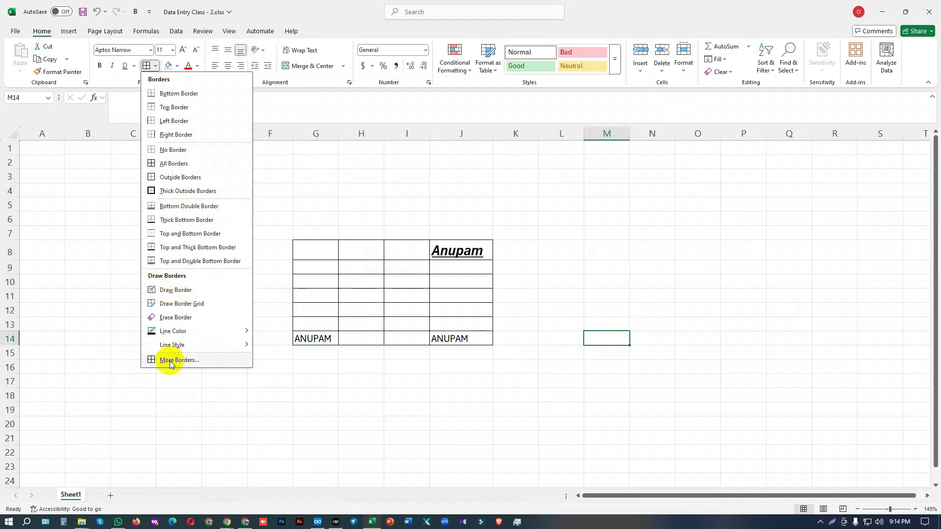
pyautogui.click(542, 374)
pyautogui.hotkey('ctrl', 'z')
pyautogui.hotkey('ctrl', 'q')
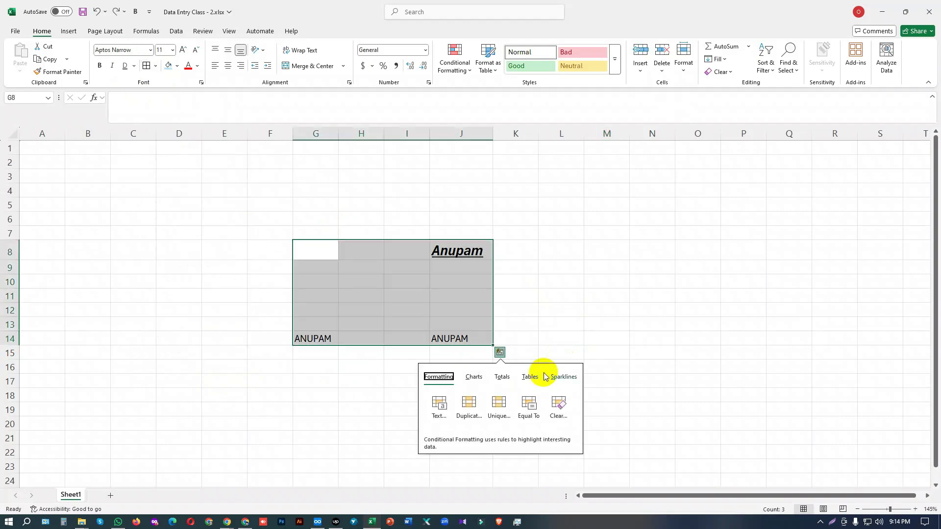
pyautogui.click(591, 323)
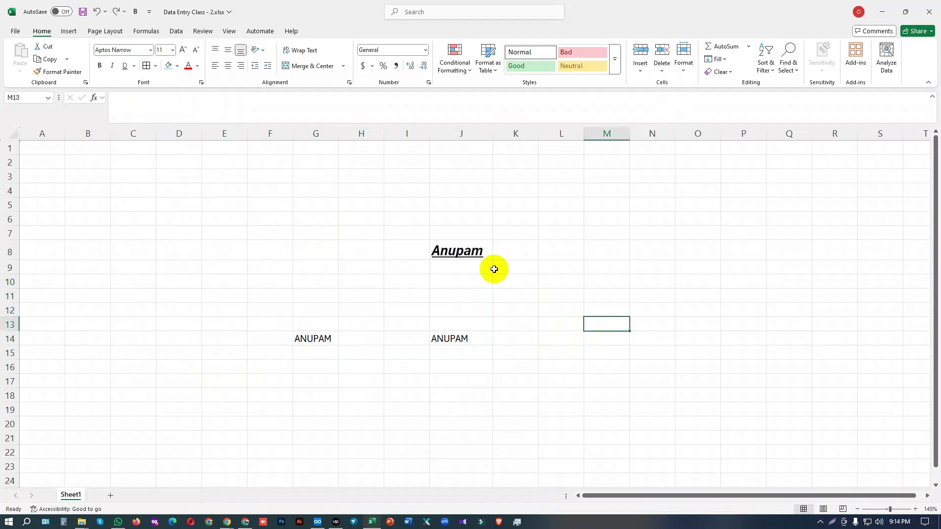
# - Apply All Borders to the name cell J8
pyautogui.click(485, 256)
pyautogui.click(146, 65)
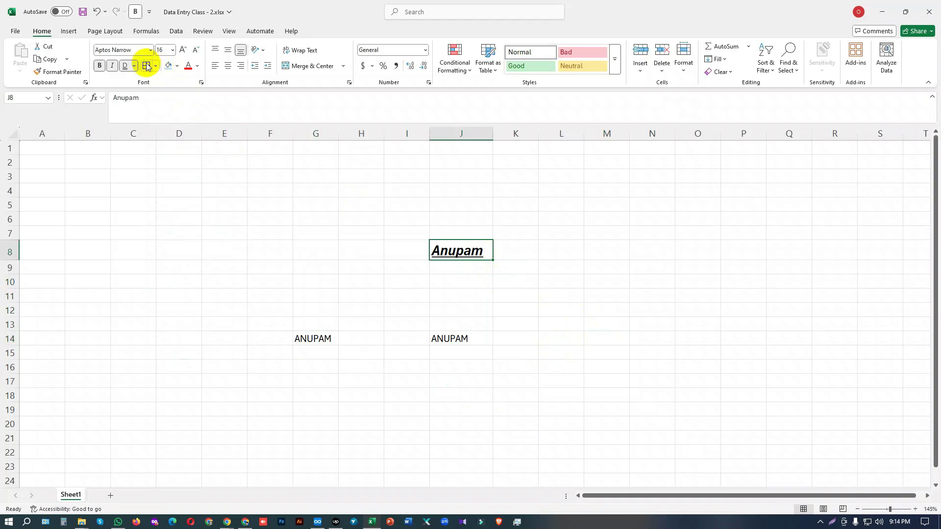
pyautogui.click(534, 298)
# - Fill the name cell J8 with the current light blue fill color
pyautogui.click(485, 250)
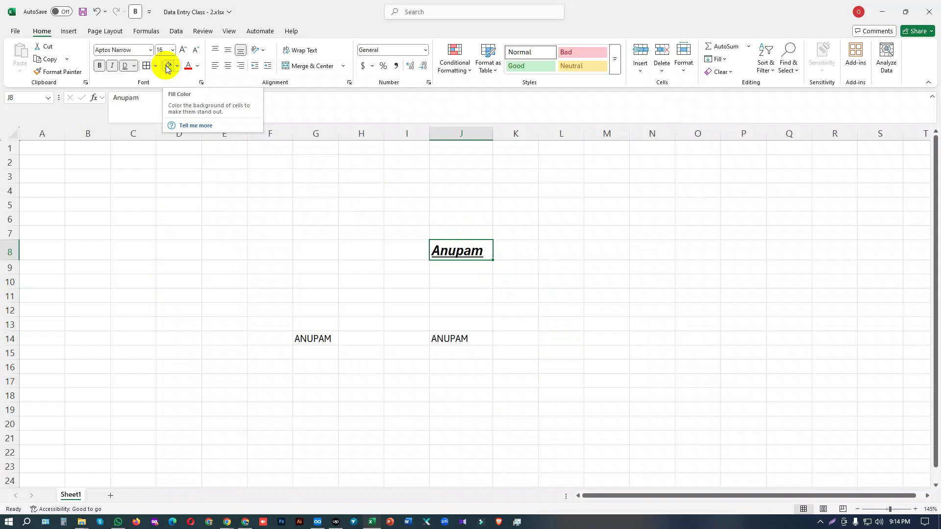
pyautogui.click(167, 66)
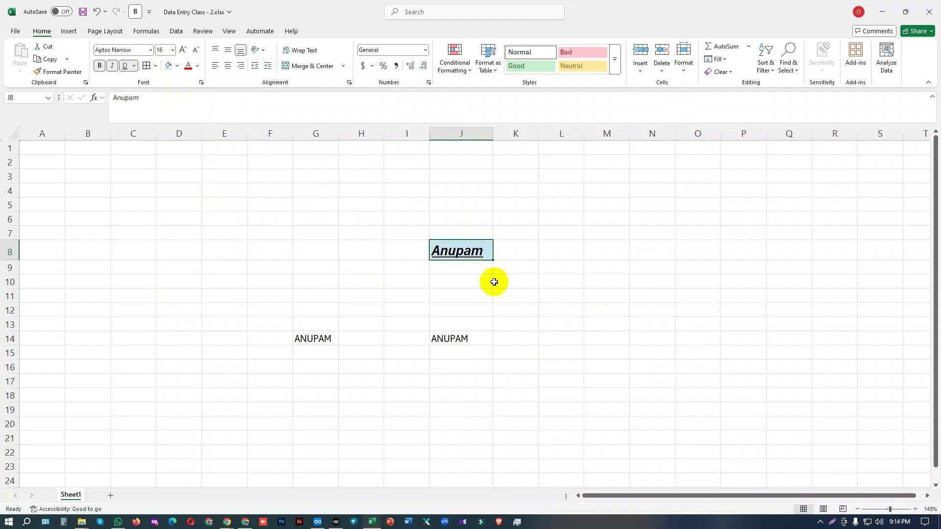
pyautogui.click(549, 281)
# - Change the fill color of the name cell J8 to standard yellow
pyautogui.click(473, 249)
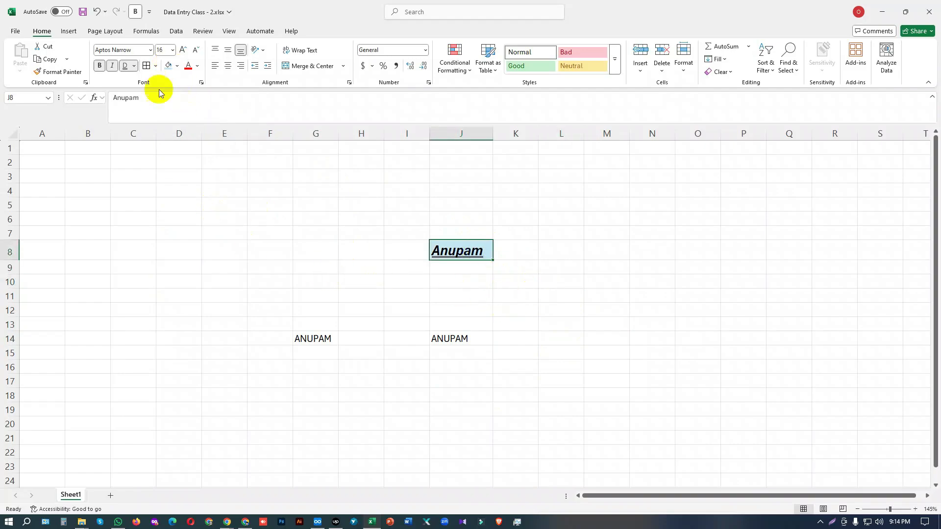
pyautogui.click(177, 65)
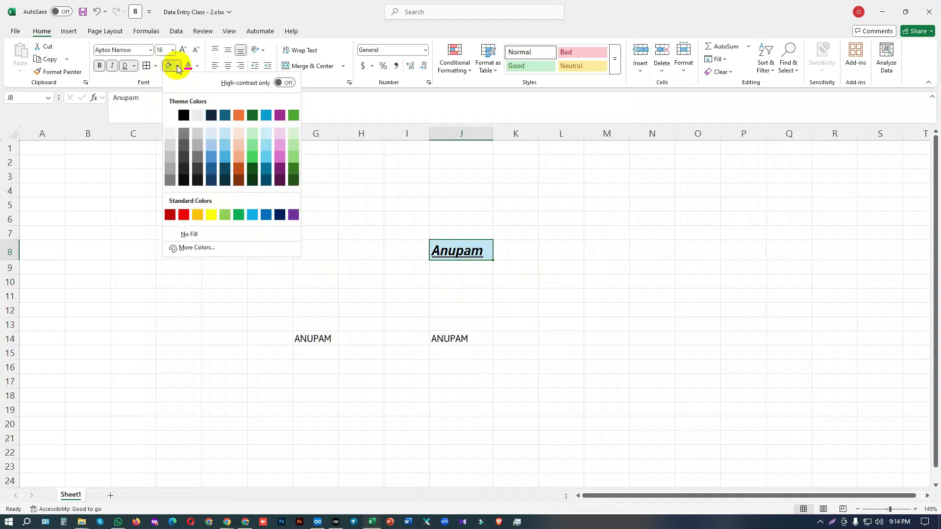
pyautogui.click(211, 216)
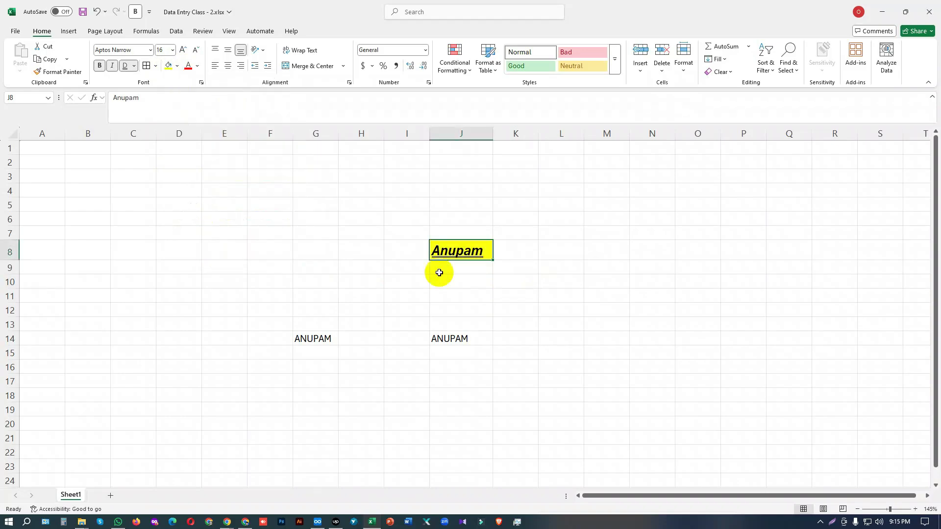
pyautogui.click(550, 294)
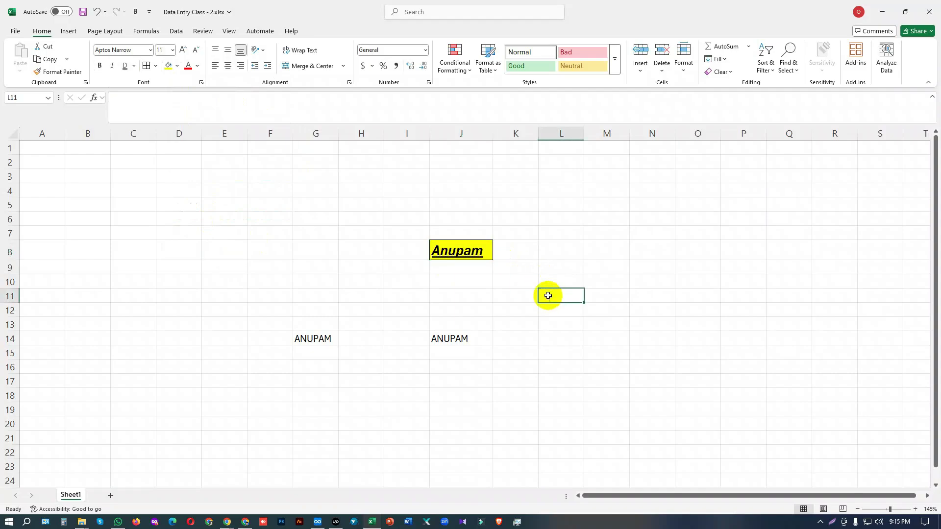
# - Set the font color of the name in cell J8 to standard red
pyautogui.click(486, 251)
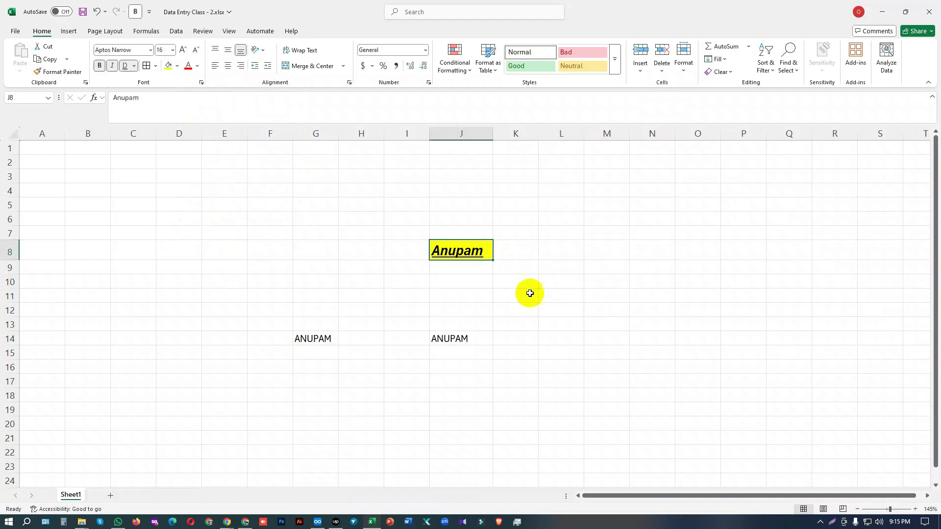
pyautogui.click(188, 68)
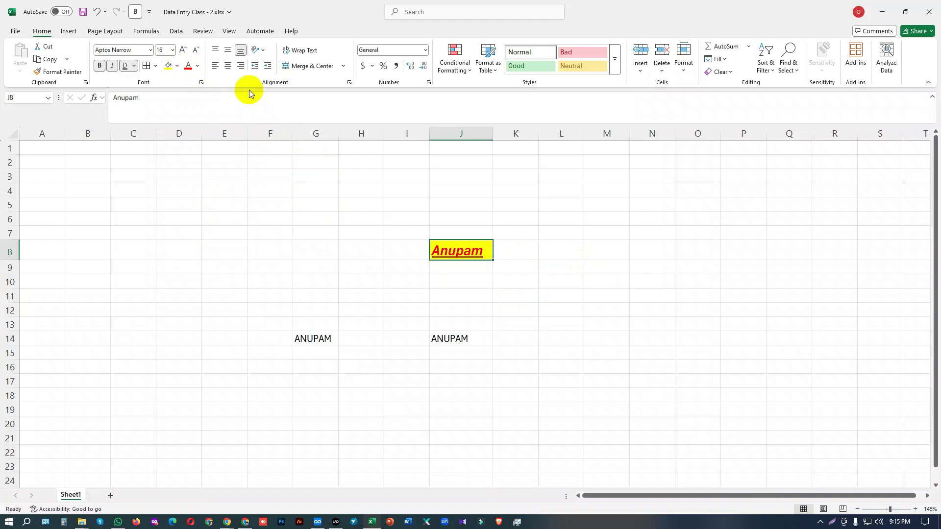
pyautogui.click(198, 67)
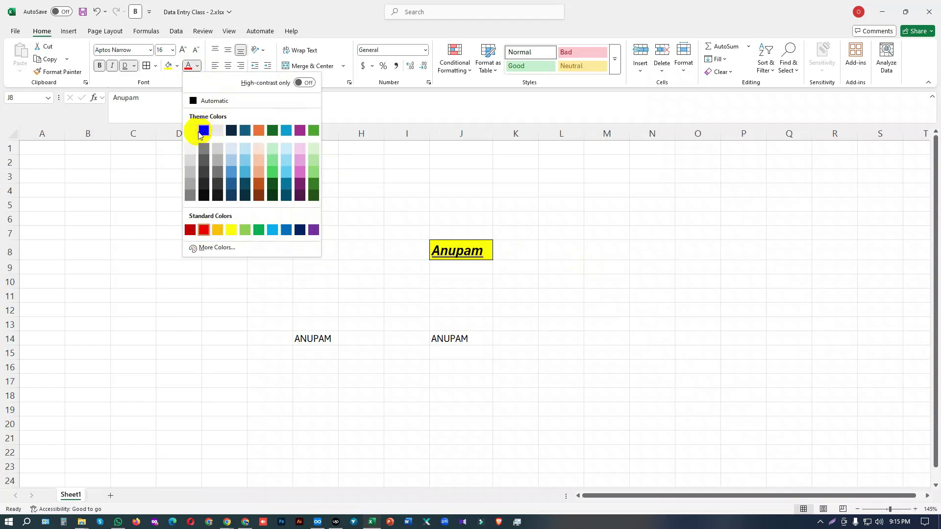
pyautogui.click(204, 230)
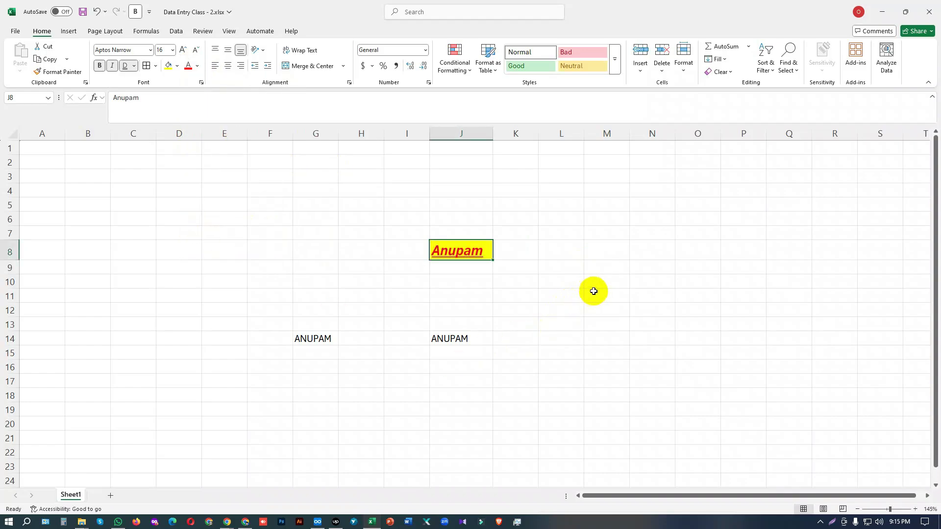
pyautogui.click(601, 310)
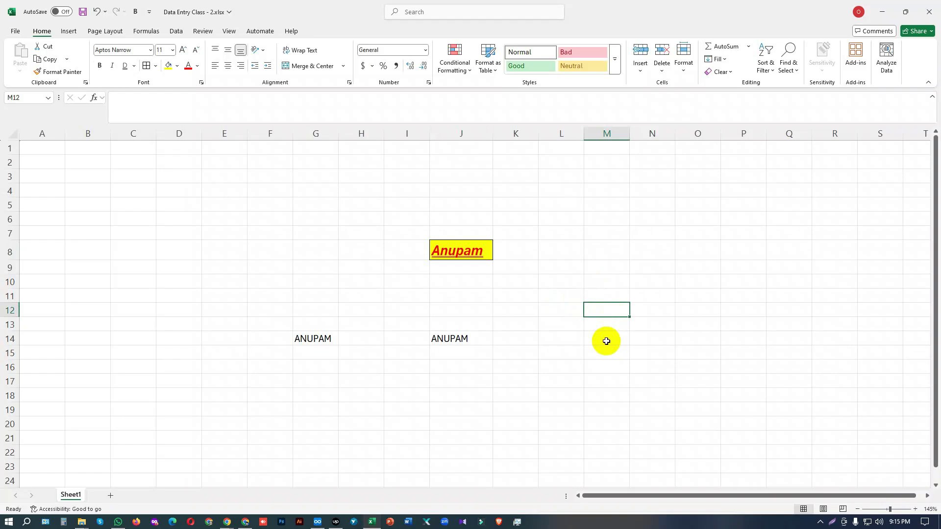
# - Open the list of available fonts for the name cell J8
pyautogui.click(457, 250)
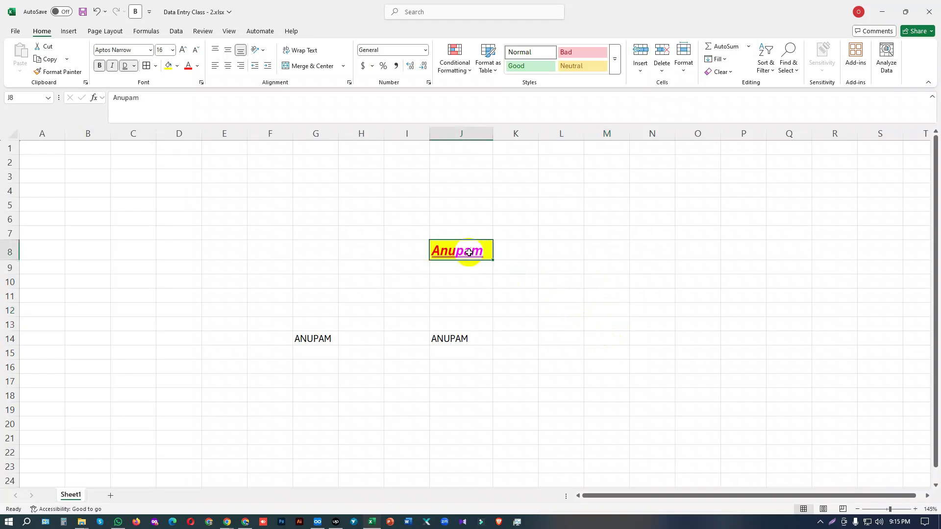
pyautogui.click(151, 51)
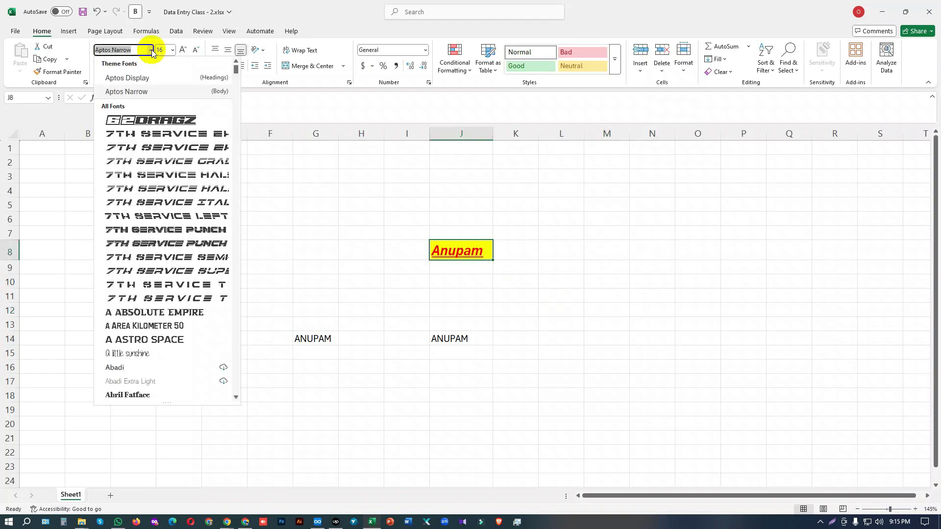
# - Set the font of the highlighted text in cell J8 to Aptos Display
pyautogui.click(158, 78)
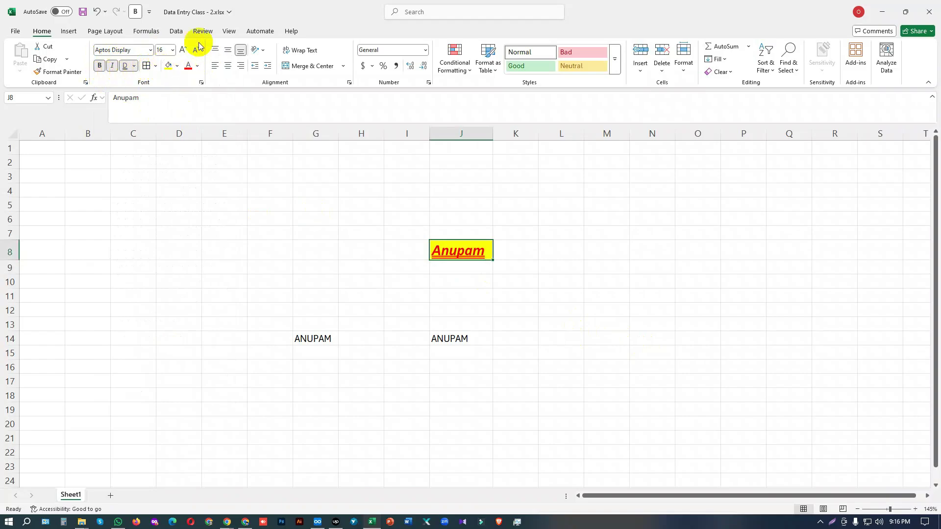
pyautogui.click(560, 336)
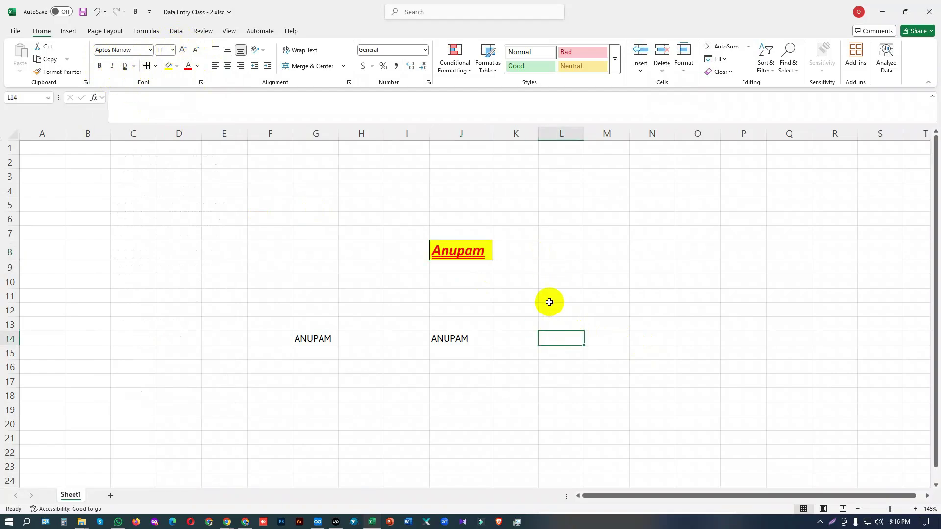
pyautogui.click(481, 338)
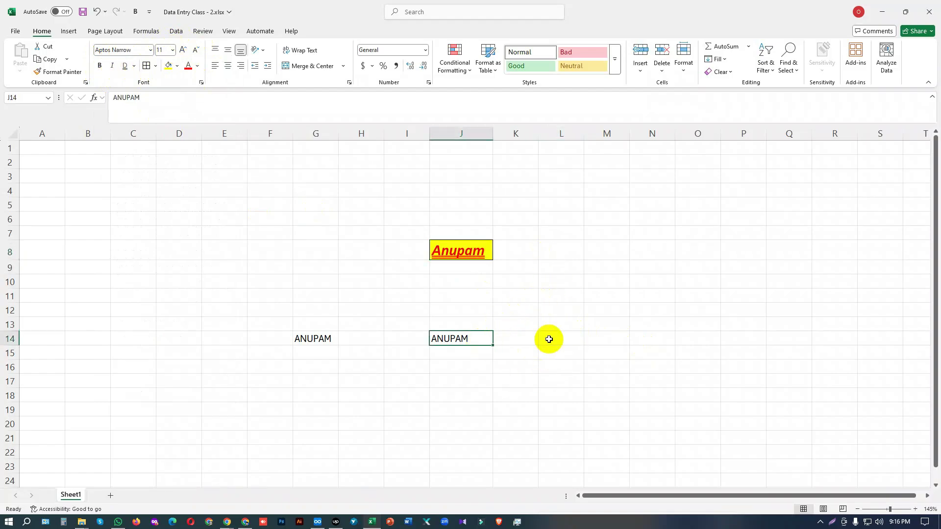
pyautogui.click(479, 246)
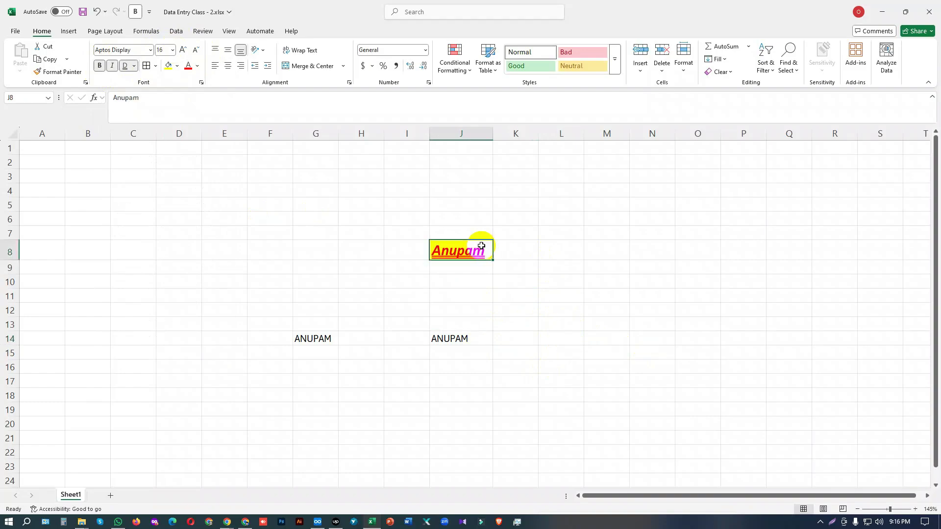
pyautogui.click(476, 338)
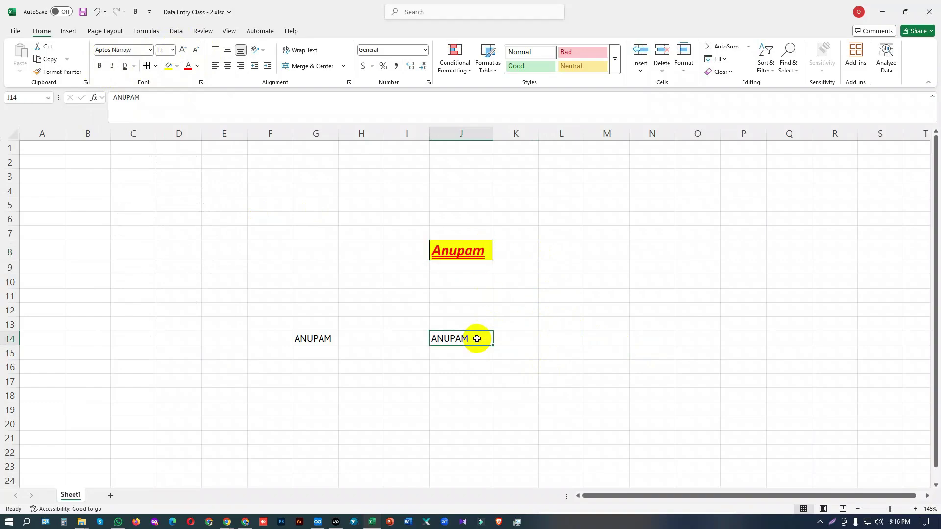
pyautogui.click(566, 334)
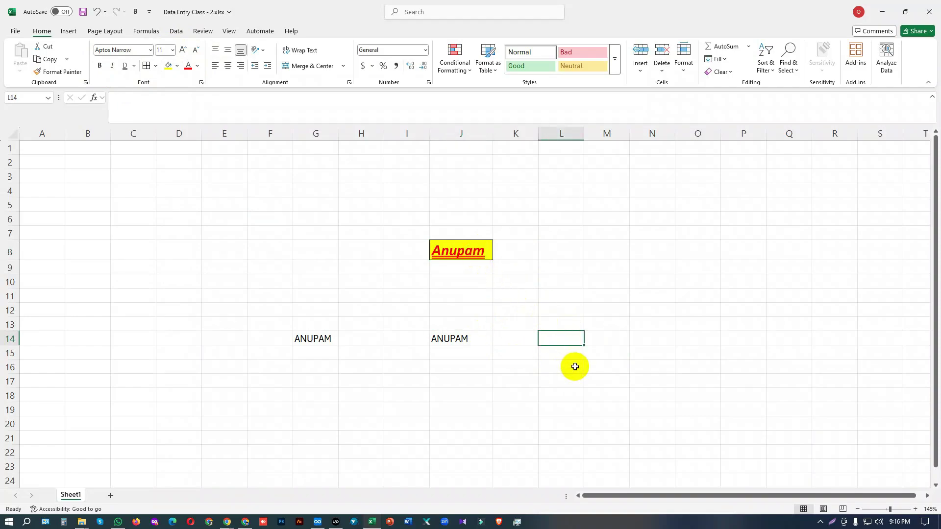
# - Copy the formatting of cell J8 onto cell J14 with Format Painter
pyautogui.click(486, 253)
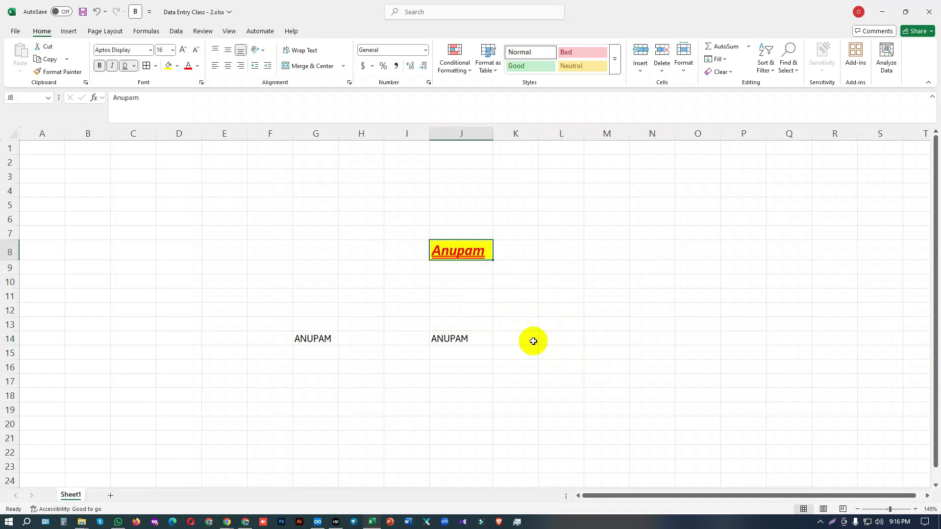
pyautogui.click(61, 72)
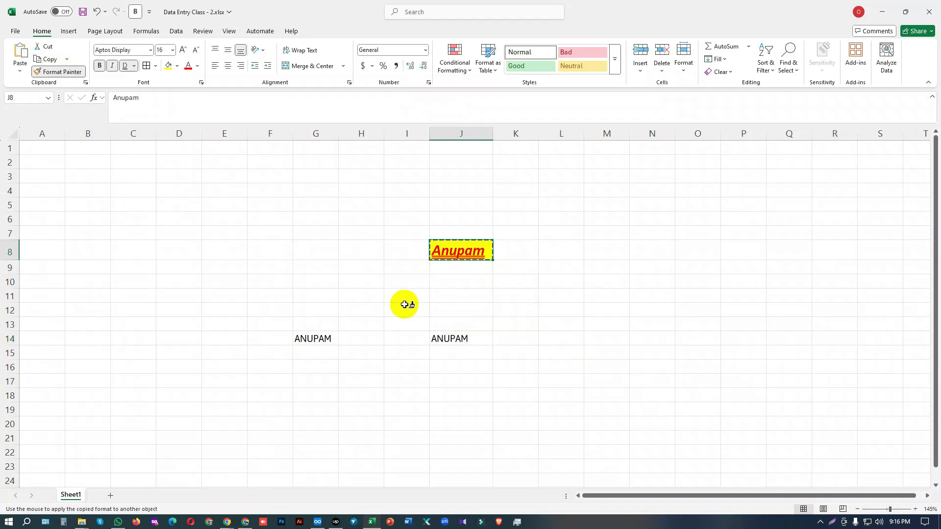
pyautogui.click(466, 339)
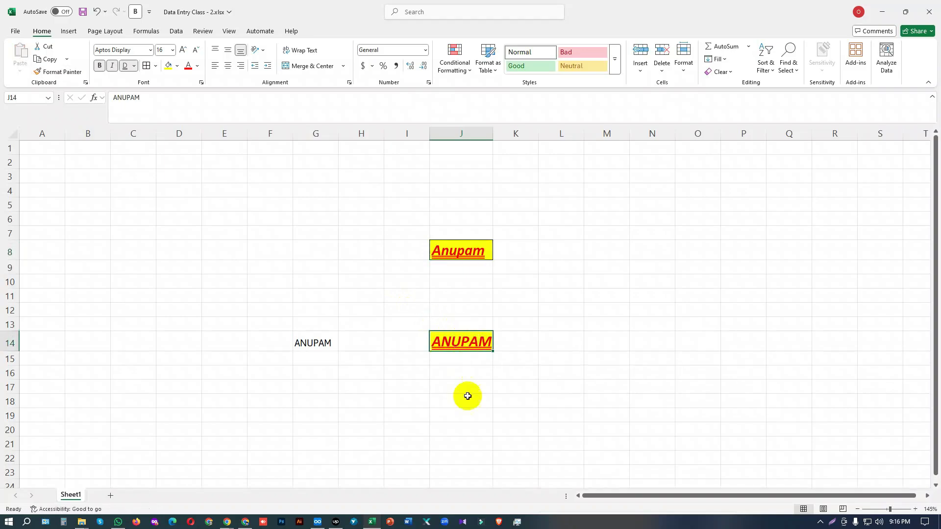
pyautogui.click(466, 399)
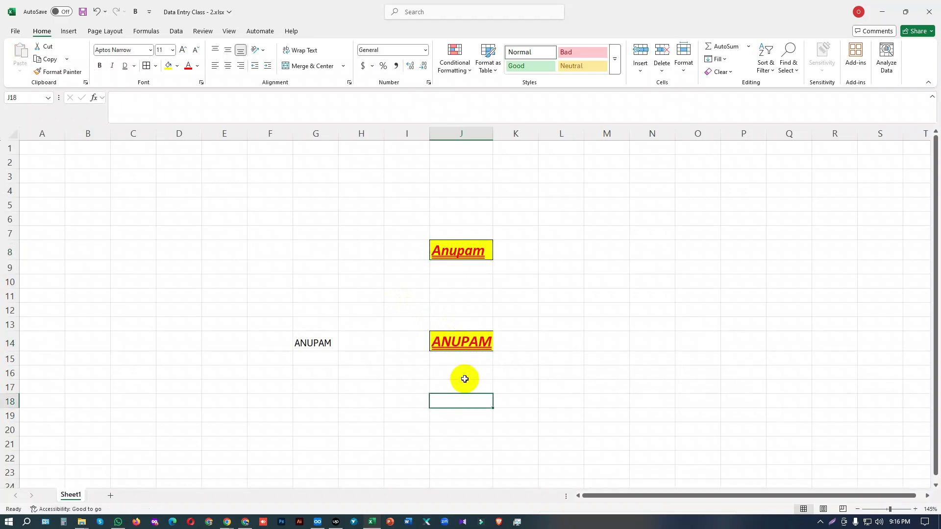
# - Fill the name in cell G14 upward through cell G7
pyautogui.click(319, 338)
pyautogui.moveTo(337, 350); pyautogui.dragTo(341, 236)
pyautogui.click(392, 311)
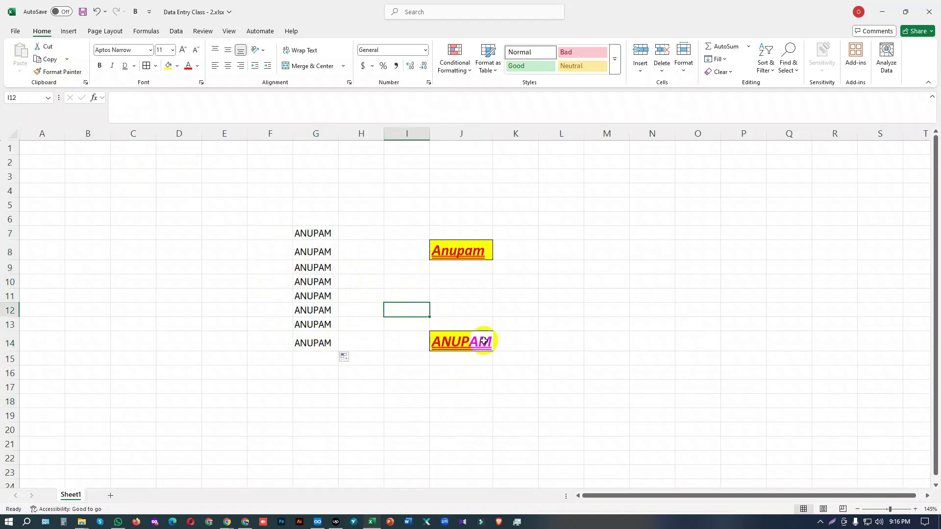
# - Copy J8's formatting onto each cell from G7 to G14 with a locked Format Painter, and autofit column G
pyautogui.click(314, 234)
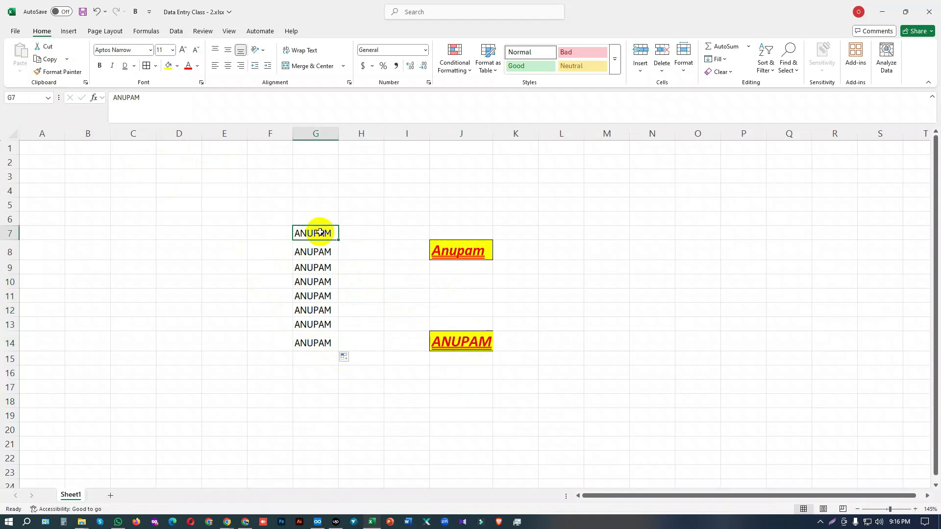
pyautogui.click(459, 245)
pyautogui.click(68, 72)
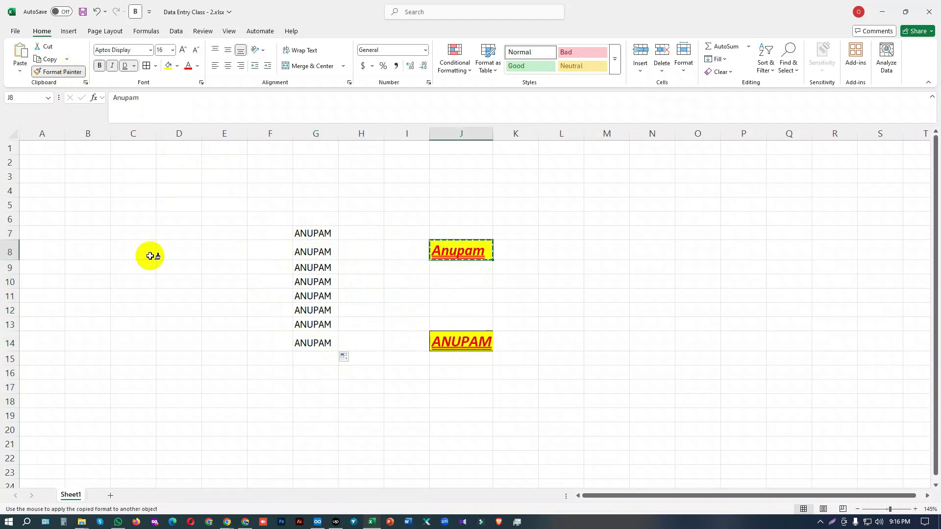
pyautogui.click(305, 232)
pyautogui.click(305, 257)
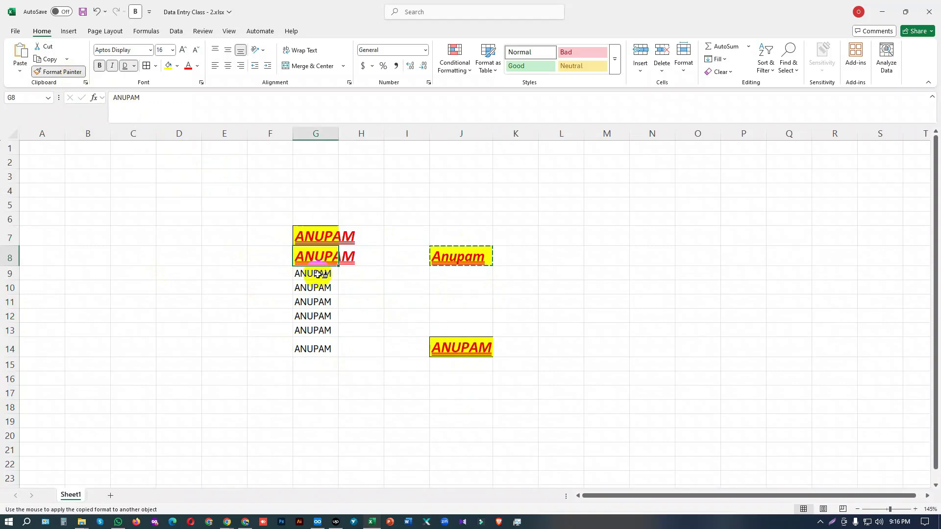
pyautogui.click(313, 277)
pyautogui.click(321, 294)
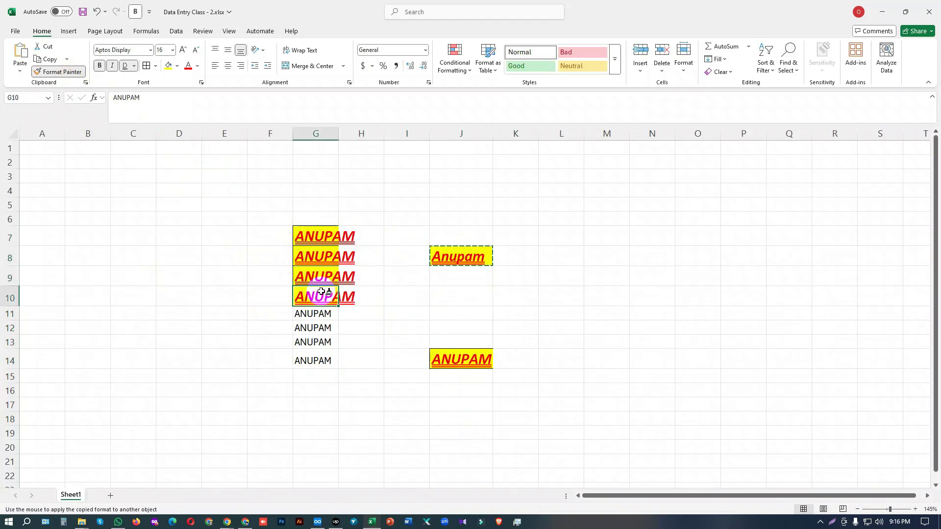
pyautogui.click(323, 316)
pyautogui.click(329, 332)
pyautogui.click(322, 356)
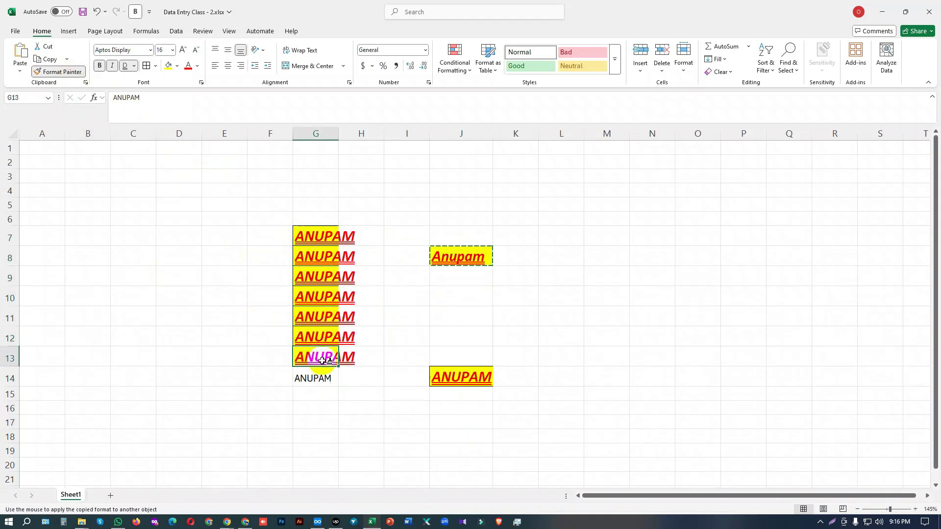
pyautogui.click(319, 376)
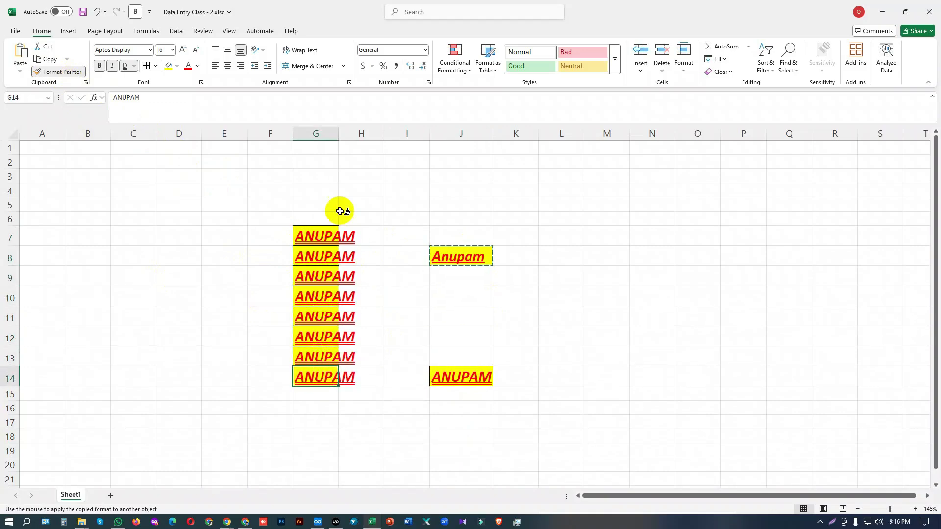
pyautogui.doubleClick(338, 134)
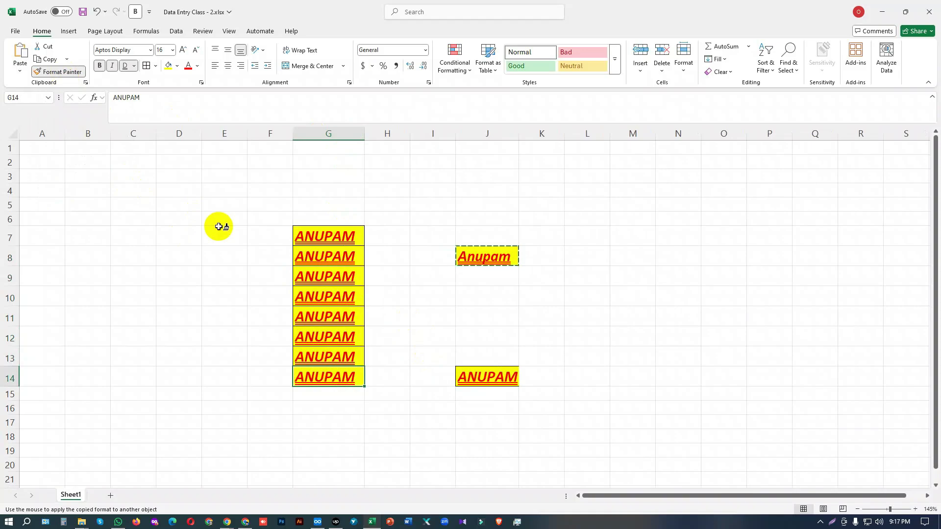
pyautogui.click(61, 71)
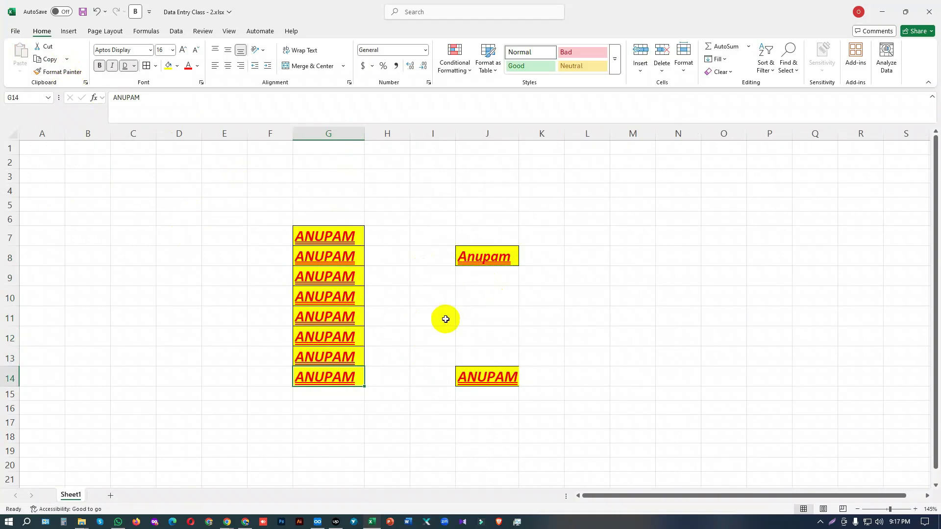
# - Undo the autofit, painted formatting and fill in column G, and redo only the fill of G7:G14
pyautogui.hotkey('ctrl', 'z')
pyautogui.hotkey('ctrl', 'z')
pyautogui.hotkey('ctrl', 'z')
pyautogui.hotkey('ctrl', 'z')
pyautogui.hotkey('ctrl', 'z')
pyautogui.hotkey('ctrl', 'z')
pyautogui.hotkey('ctrl', 'z')
pyautogui.hotkey('ctrl', 'z')
pyautogui.hotkey('ctrl', 'z')
pyautogui.hotkey('ctrl', 'z')
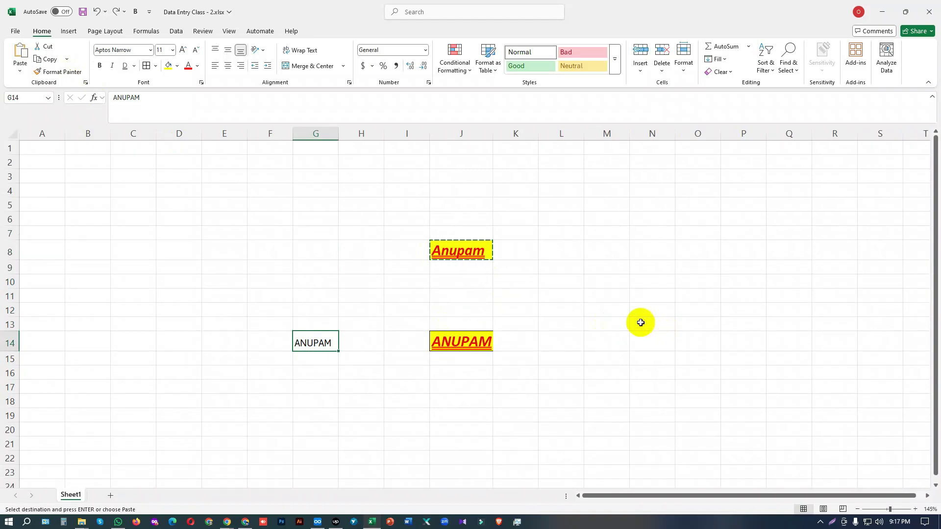
pyautogui.click(117, 11)
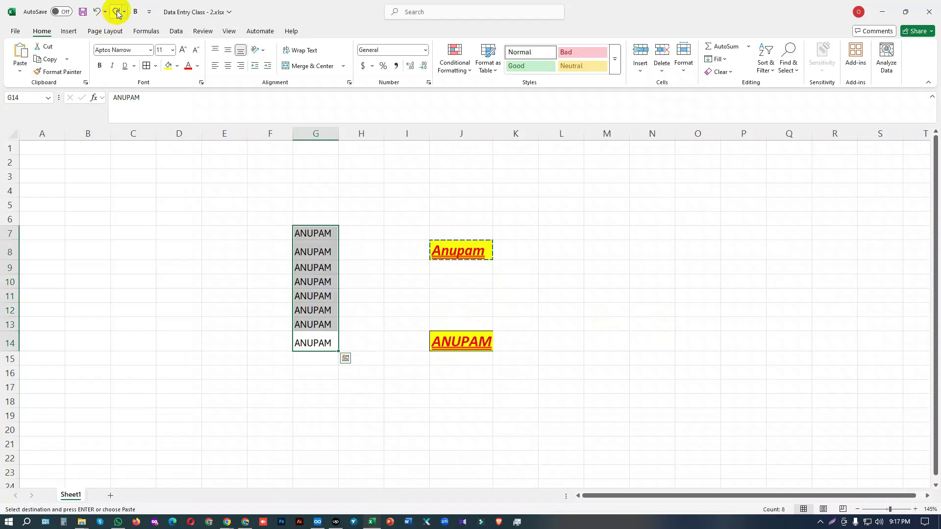
pyautogui.click(599, 321)
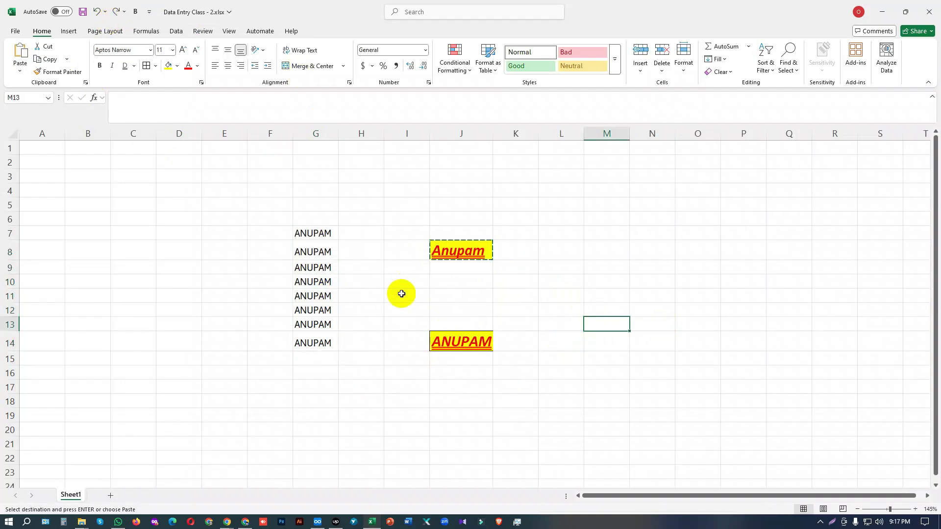
# - Widen column G to several times its width and extend the entry in G7 to the person's full name
pyautogui.moveTo(339, 133); pyautogui.dragTo(497, 132)
pyautogui.click(373, 231)
pyautogui.doubleClick(376, 232)
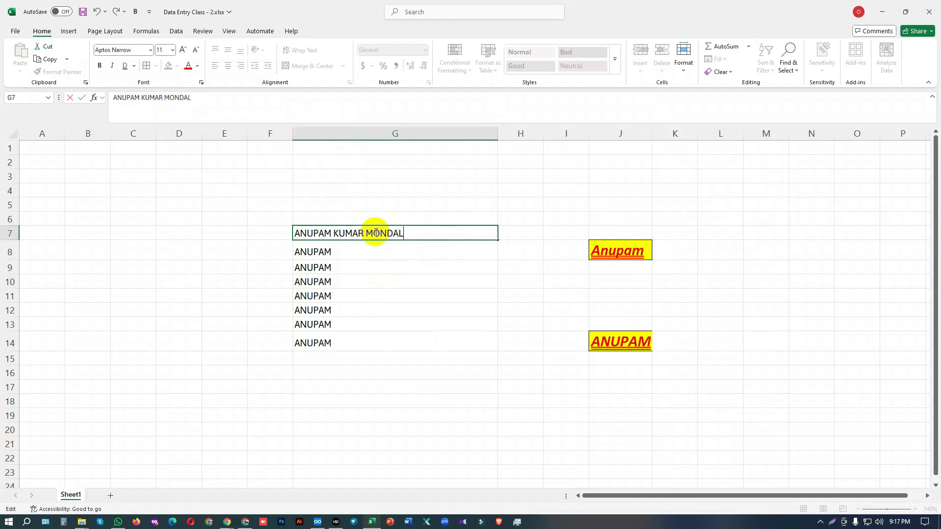
pyautogui.click(441, 283)
# - Fill the full name from G7 down to G13 and clear the contents of G14
pyautogui.click(448, 235)
pyautogui.moveTo(498, 241); pyautogui.dragTo(489, 331)
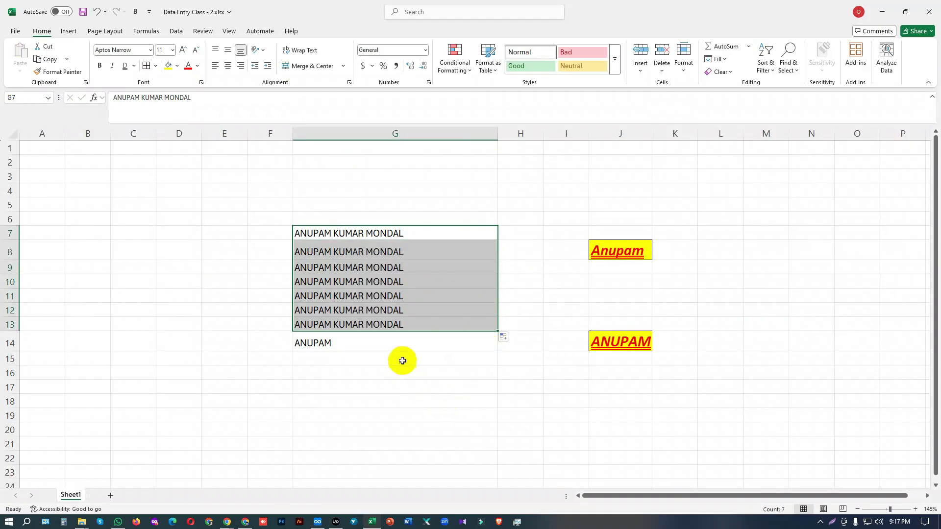
pyautogui.click(393, 348)
pyautogui.click(460, 411)
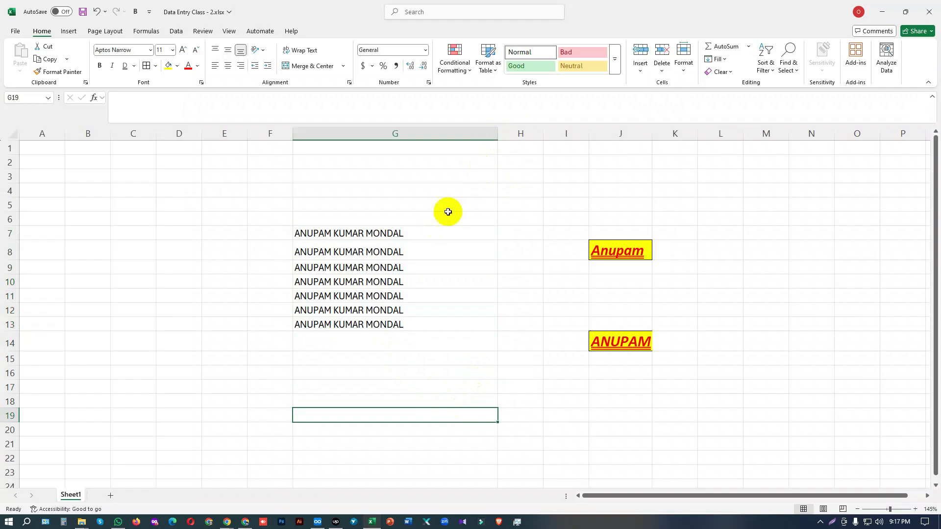
# - Right-align the names in cells G8 and G12, and centre the name in cell G10
pyautogui.click(418, 247)
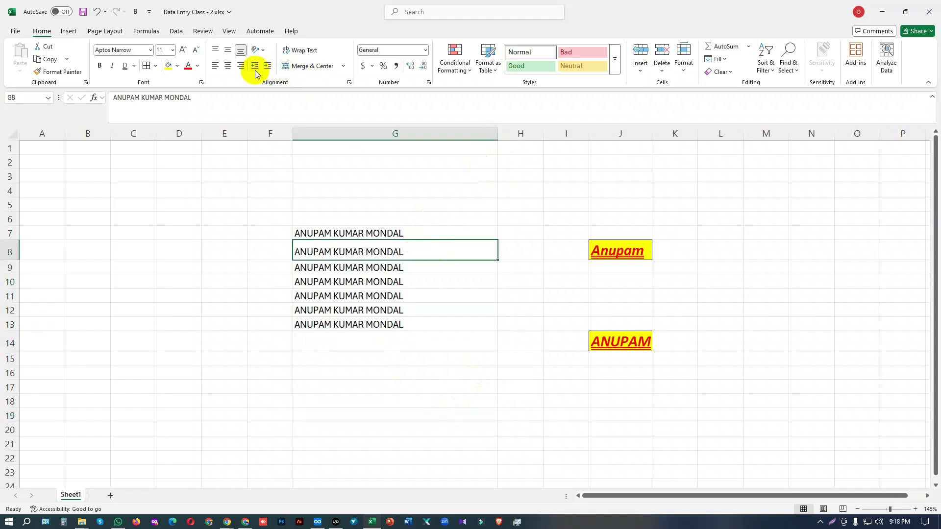
pyautogui.click(240, 65)
pyautogui.click(405, 284)
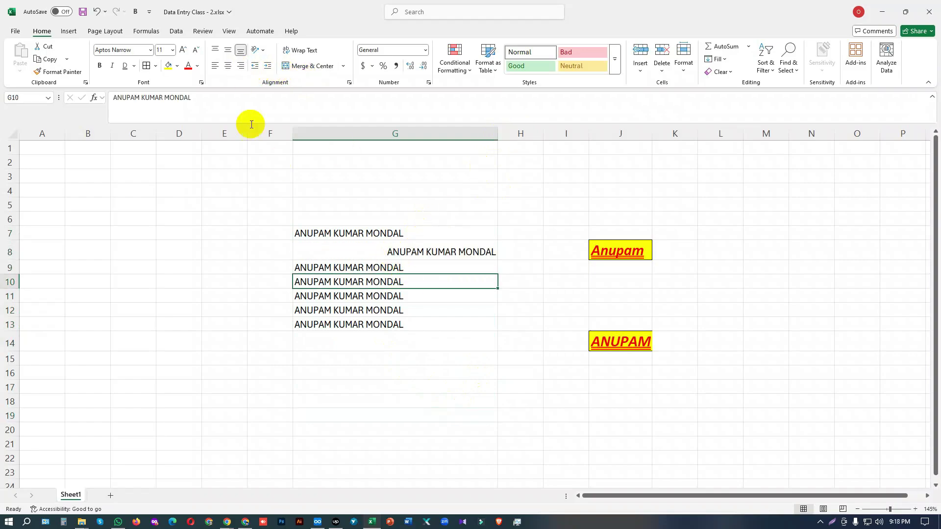
pyautogui.click(228, 68)
pyautogui.click(434, 310)
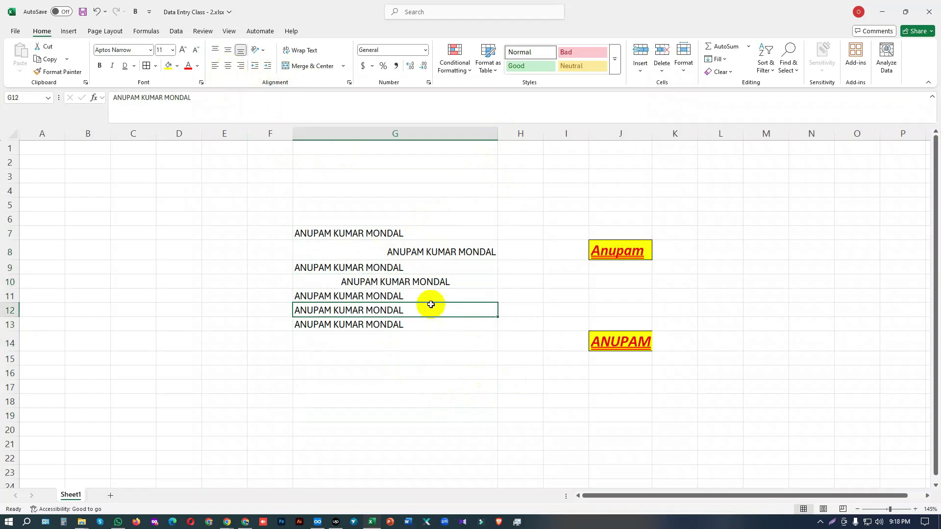
pyautogui.click(241, 66)
pyautogui.click(448, 414)
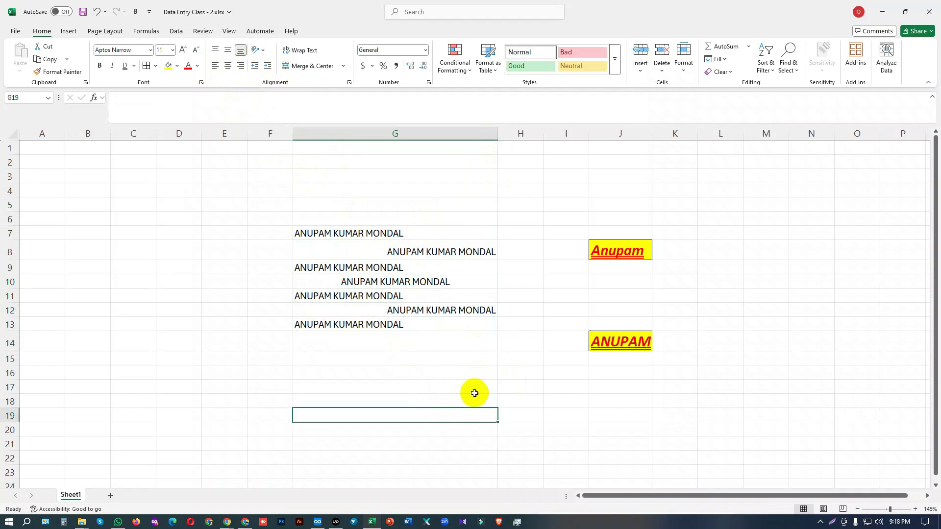
pyautogui.moveTo(326, 183); pyautogui.dragTo(466, 354)
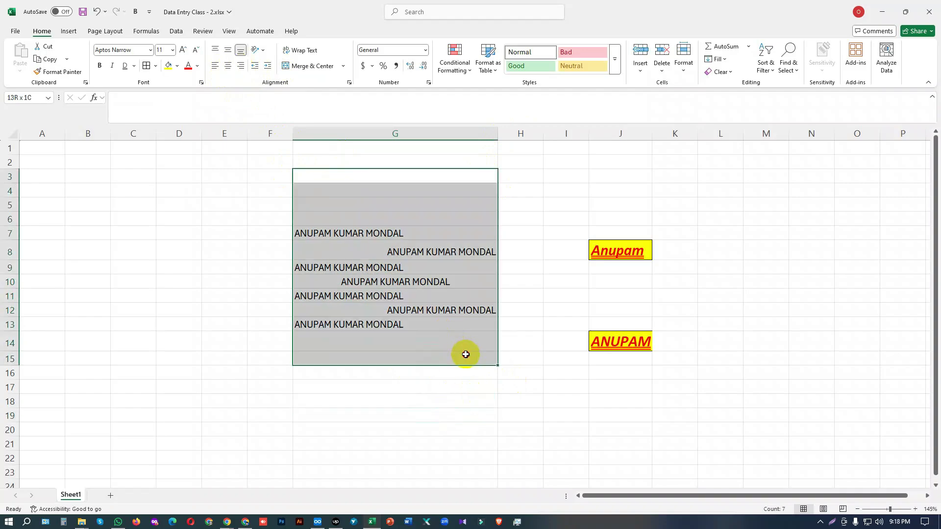
pyautogui.click(438, 415)
pyautogui.scroll(-15, 412, 367)
pyautogui.scroll(15, 412, 367)
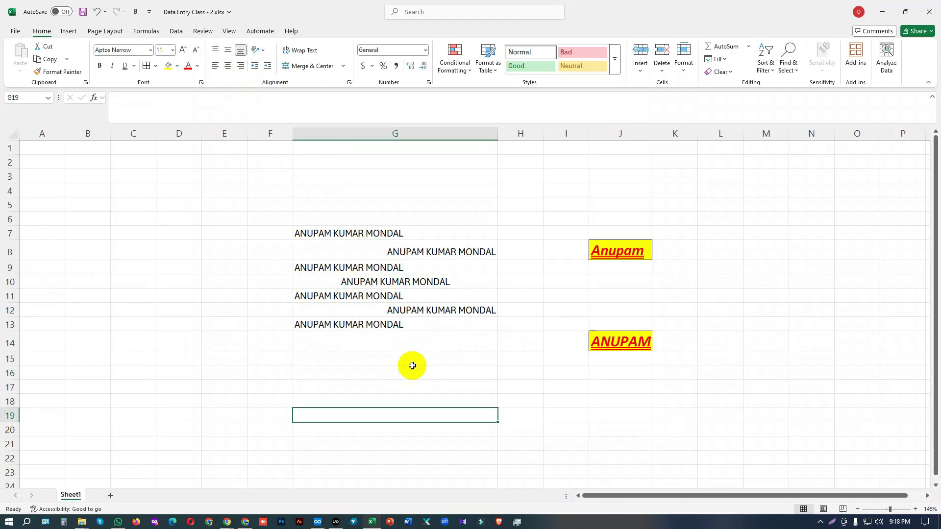
pyautogui.click(545, 176)
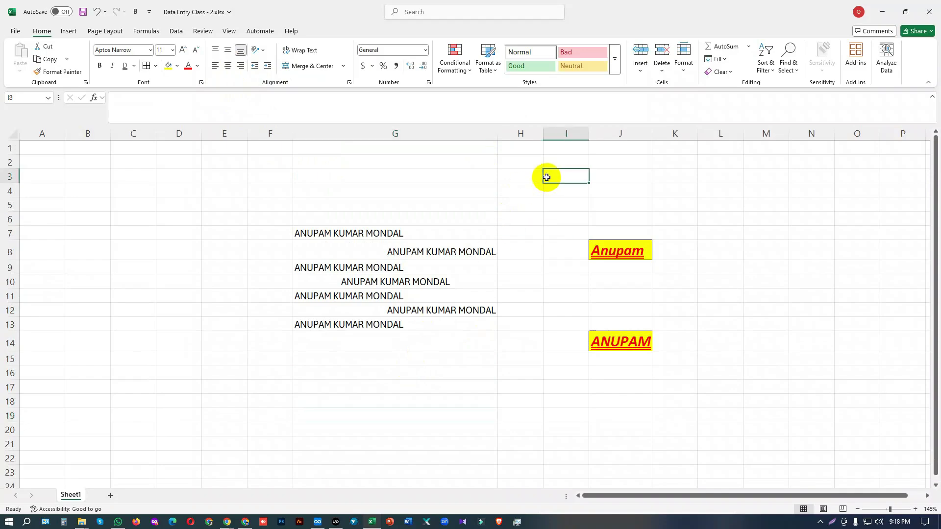
pyautogui.click(327, 133)
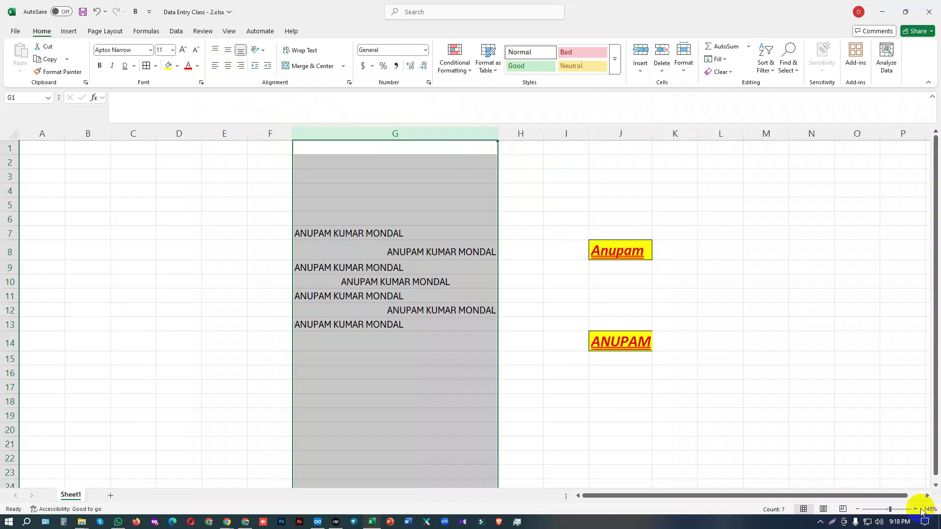
pyautogui.click(513, 249)
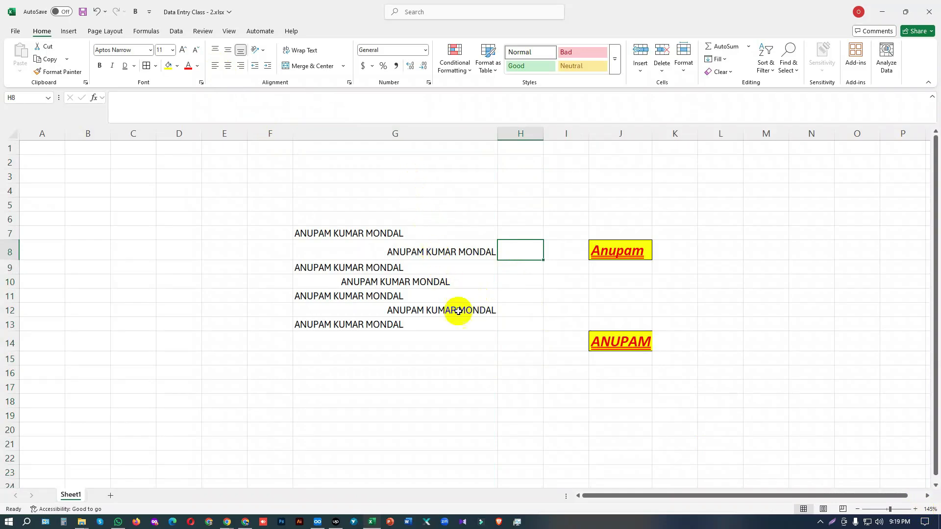
pyautogui.click(442, 250)
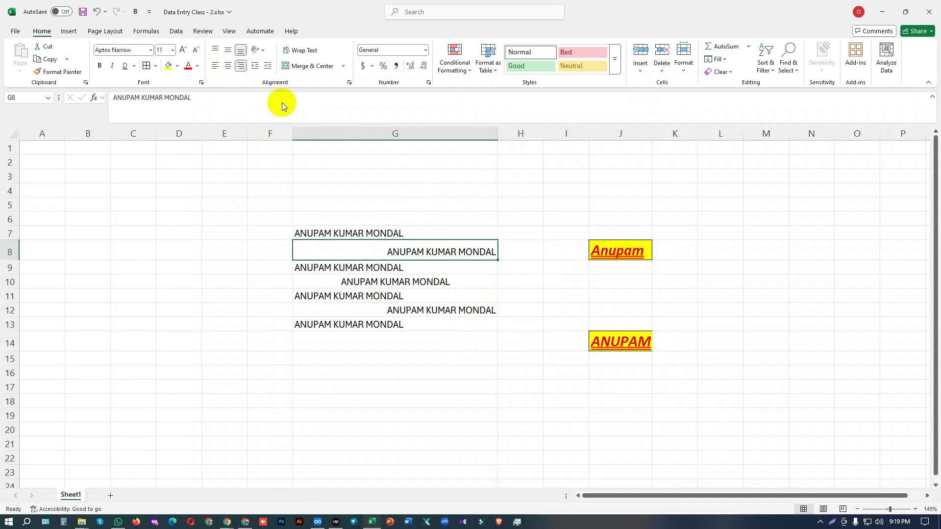
# - Apply left, centre and finally right alignment to all of column G
pyautogui.click(408, 437)
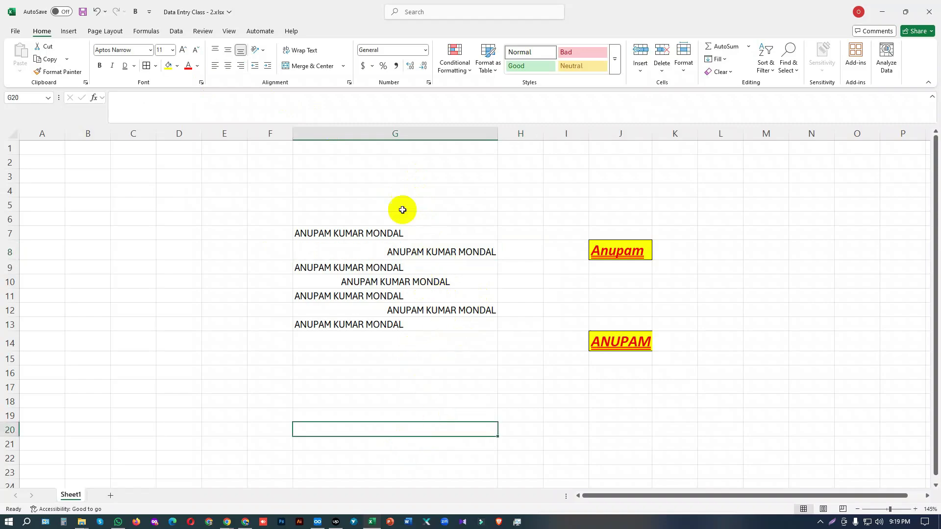
pyautogui.click(360, 138)
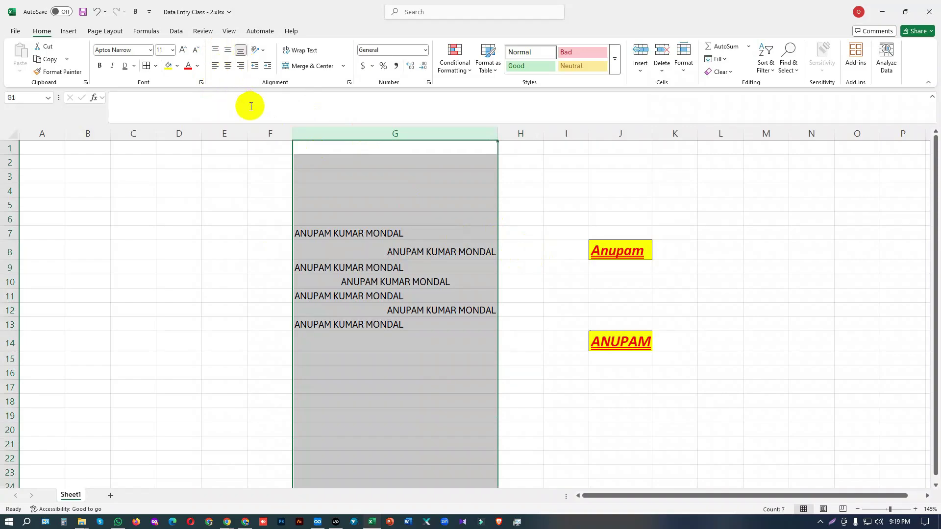
pyautogui.click(216, 71)
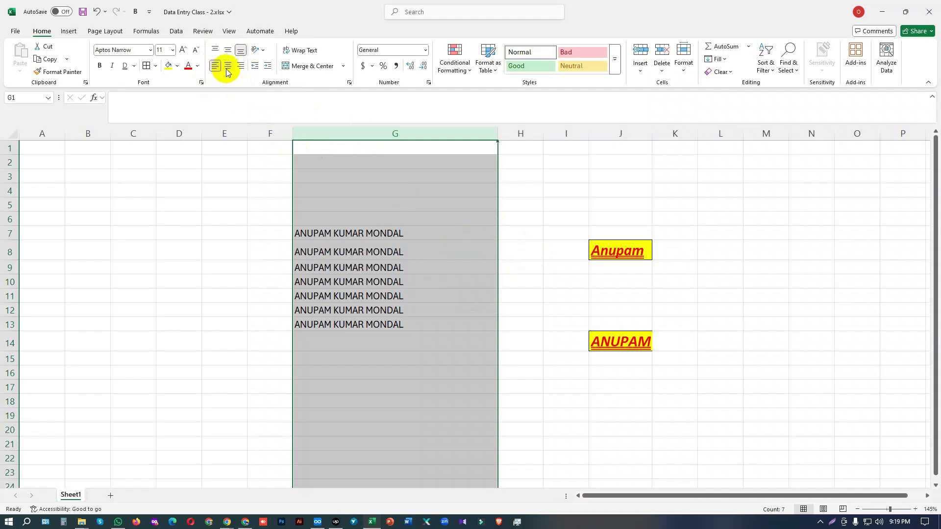
pyautogui.click(227, 71)
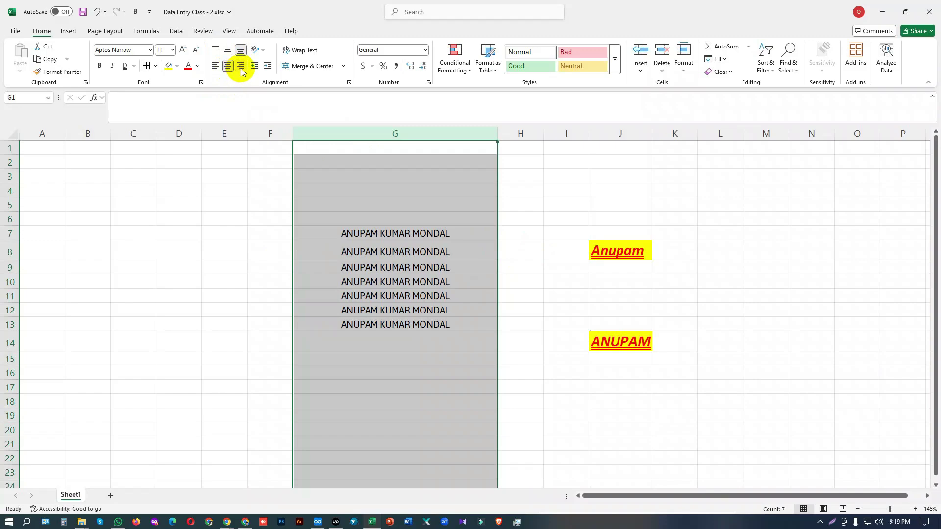
pyautogui.click(240, 69)
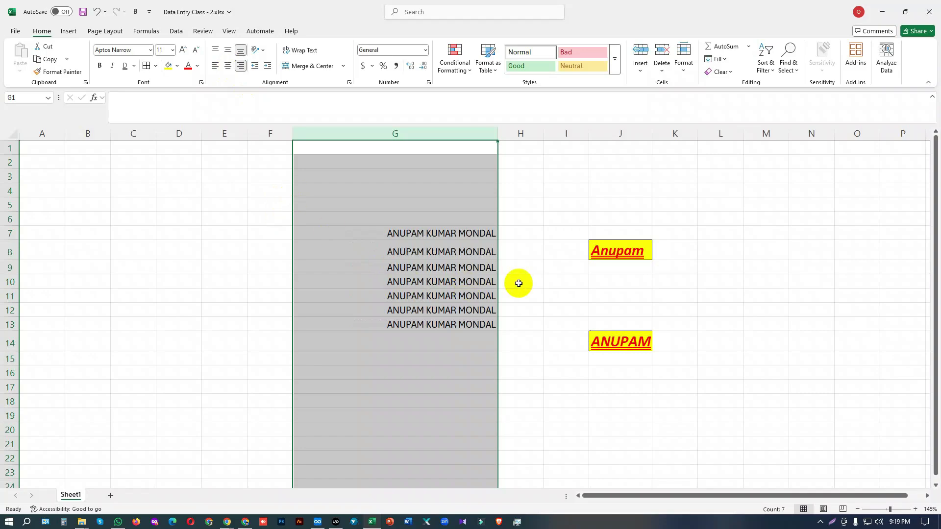
pyautogui.click(526, 279)
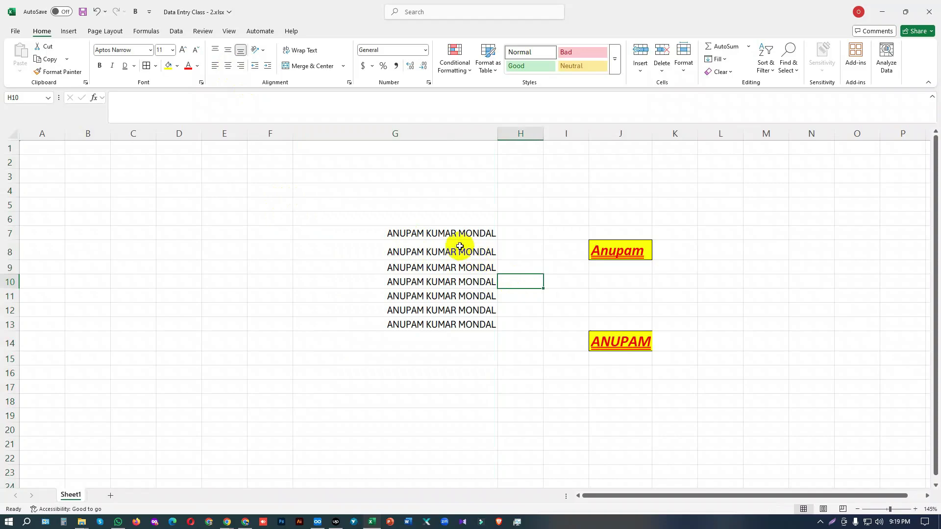
# - Autofit the width of column G to the names it holds
pyautogui.click(462, 234)
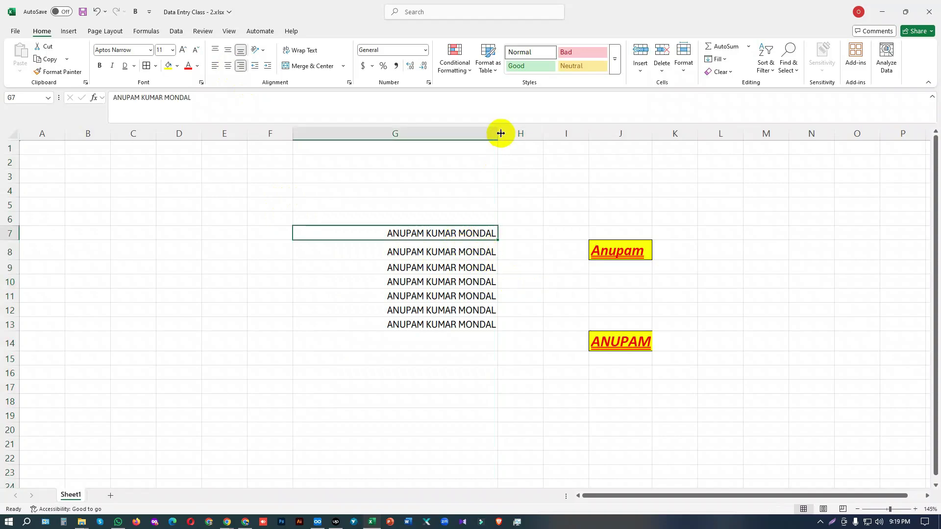
pyautogui.doubleClick(498, 134)
pyautogui.click(455, 228)
pyautogui.press('Left')
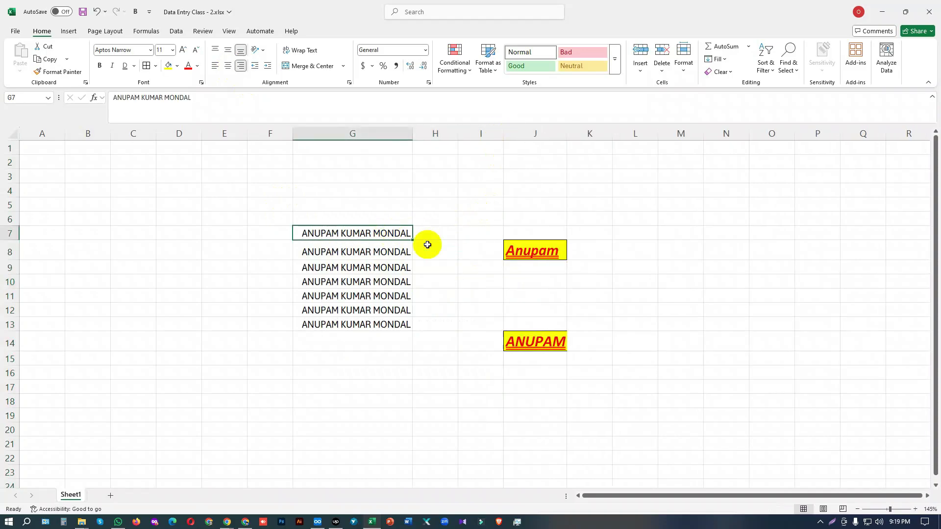
# - Move the full name from G7 to B2 and autofit column B to it
pyautogui.hotkey('ctrl', 'c')
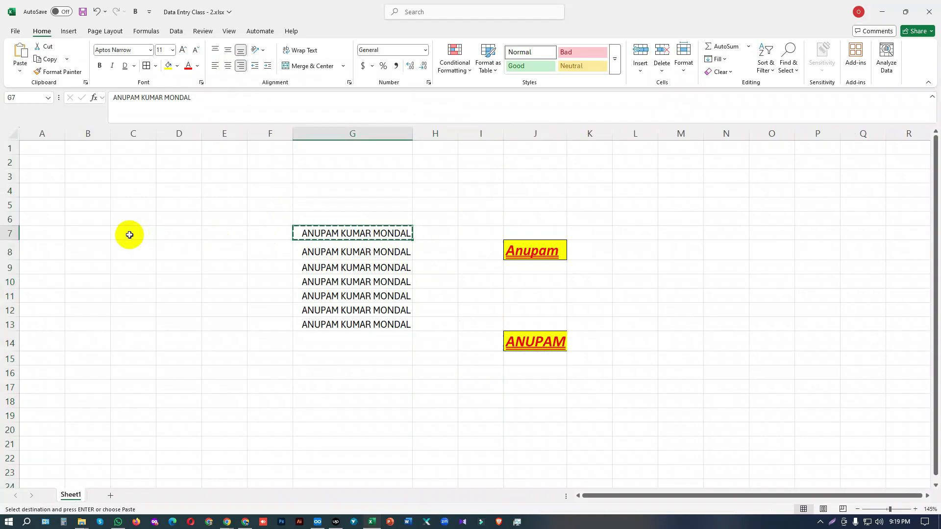
pyautogui.click(87, 162)
pyautogui.hotkey('ctrl', 'v')
pyautogui.click(147, 233)
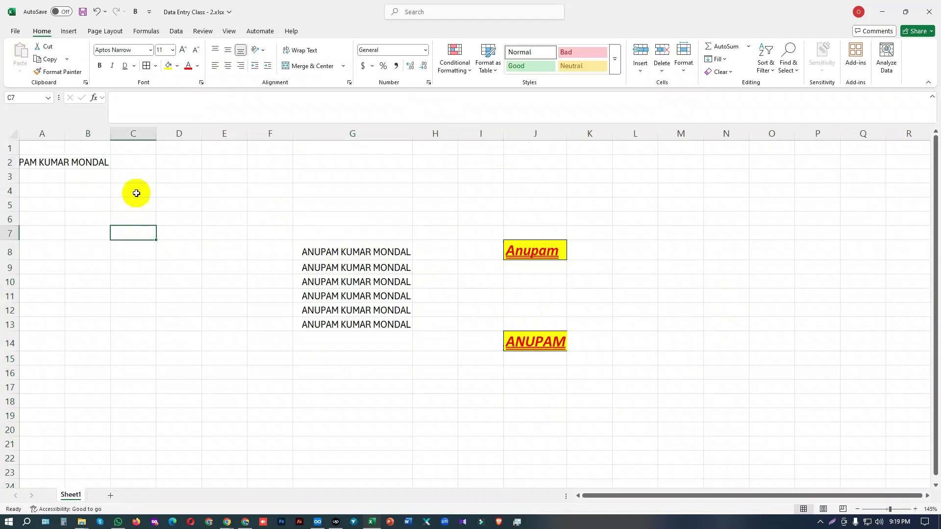
pyautogui.doubleClick(110, 132)
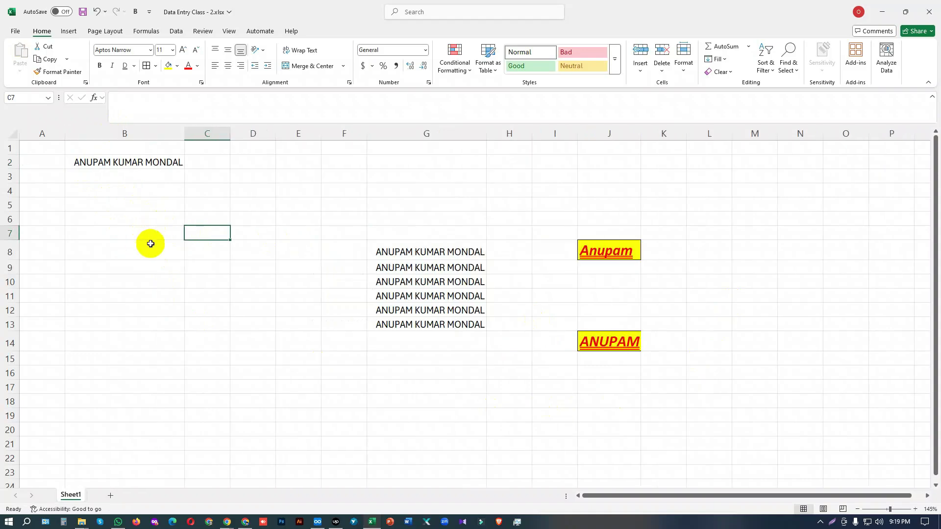
pyautogui.click(164, 163)
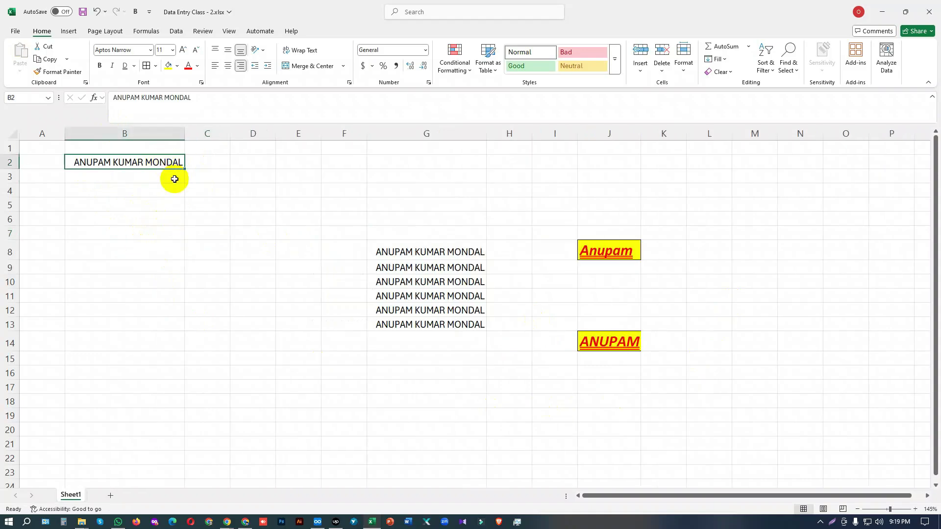
pyautogui.click(201, 237)
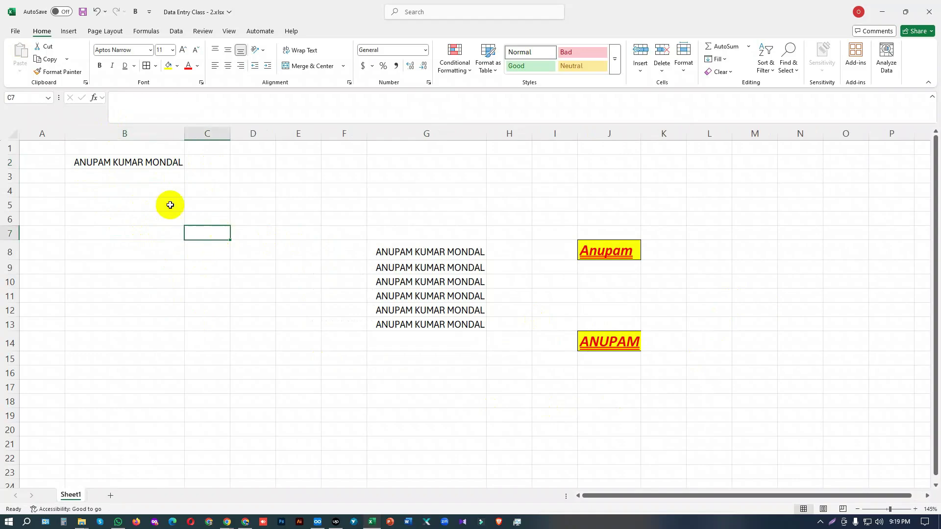
# - Merge and centre the range B2:D5 around the name and outline the merged cell with a border
pyautogui.click(169, 167)
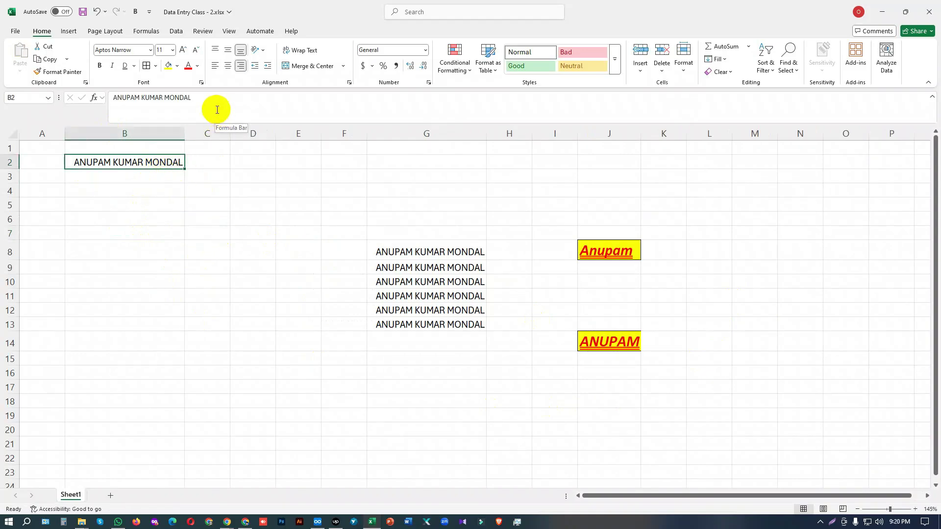
pyautogui.moveTo(169, 163); pyautogui.dragTo(242, 205)
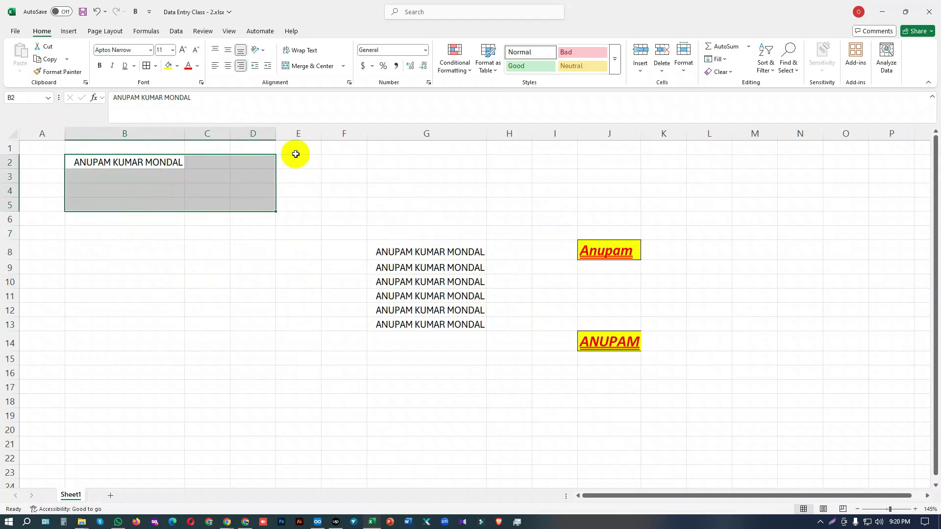
pyautogui.click(307, 68)
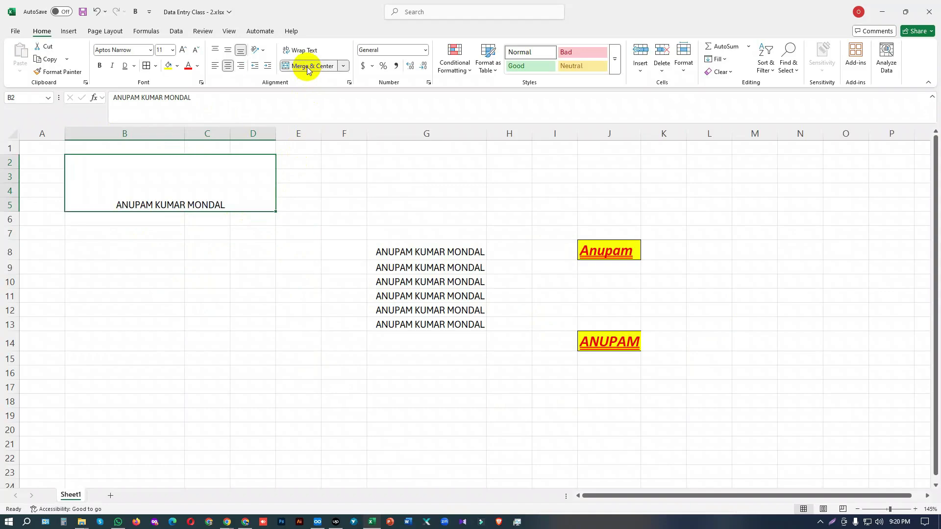
pyautogui.click(277, 272)
pyautogui.click(265, 190)
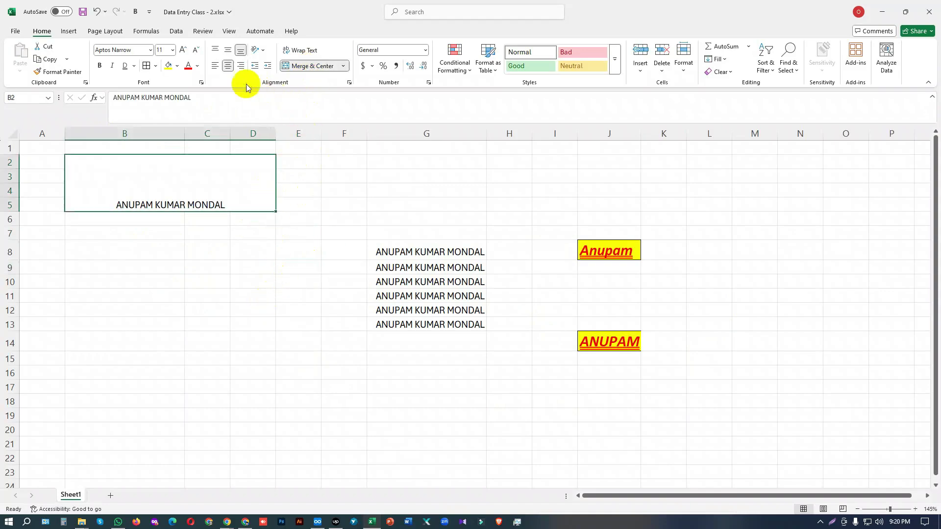
pyautogui.click(149, 68)
pyautogui.click(257, 322)
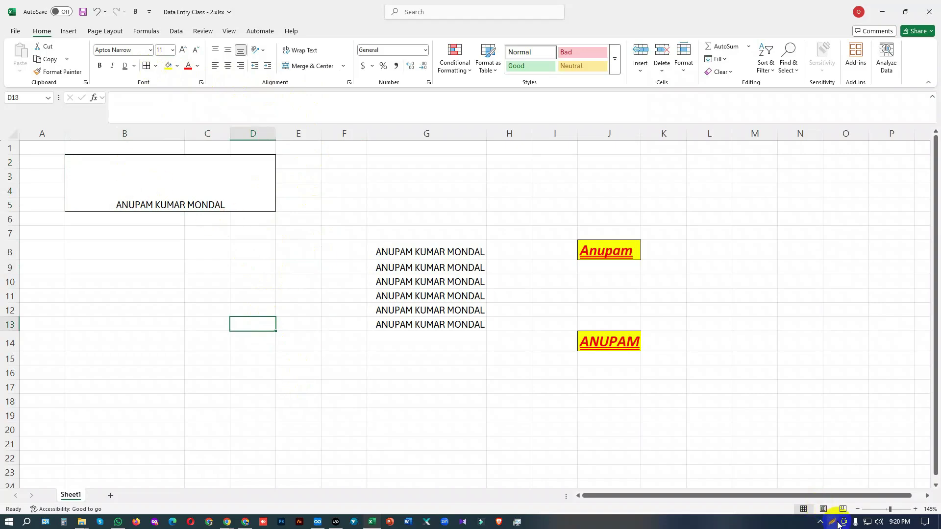
# - Format the merged cell B2:D5 with a yellow fill and bold red text
pyautogui.click(267, 188)
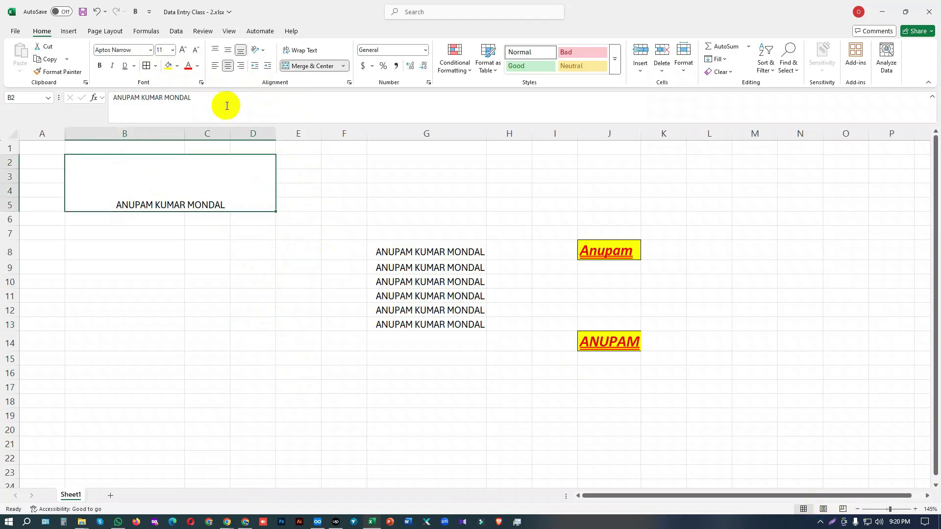
pyautogui.click(168, 66)
pyautogui.click(264, 295)
pyautogui.click(216, 205)
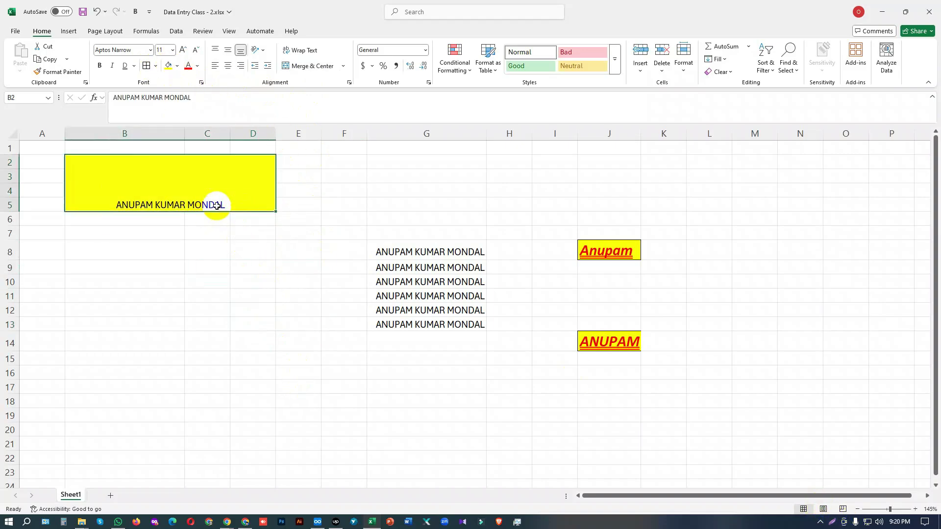
pyautogui.click(100, 67)
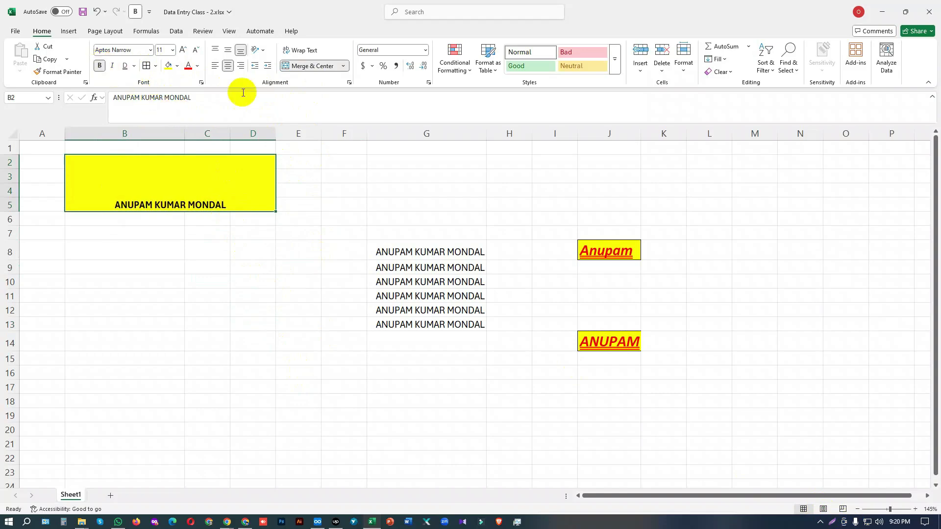
pyautogui.click(188, 65)
pyautogui.click(270, 305)
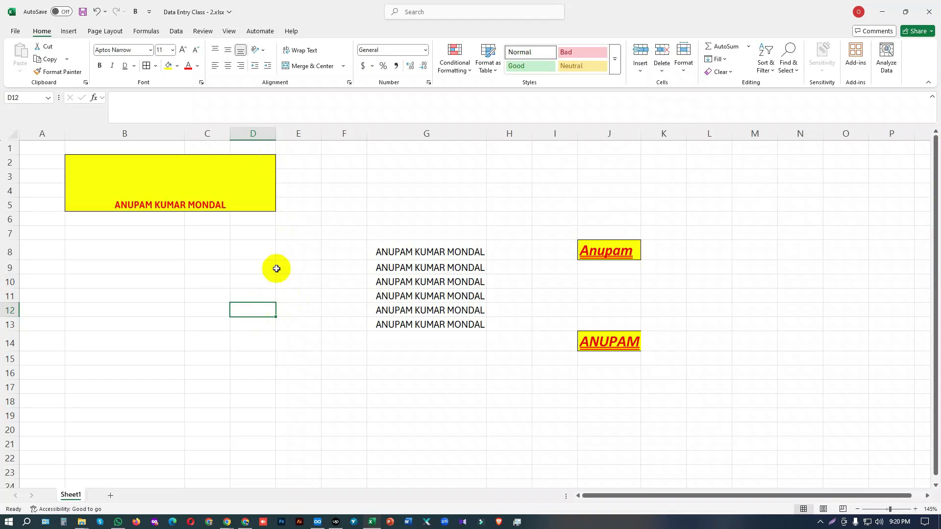
# - Apply top, middle and bottom alignment to the name in merged cell B2:D5, finishing with middle alignment
pyautogui.click(221, 204)
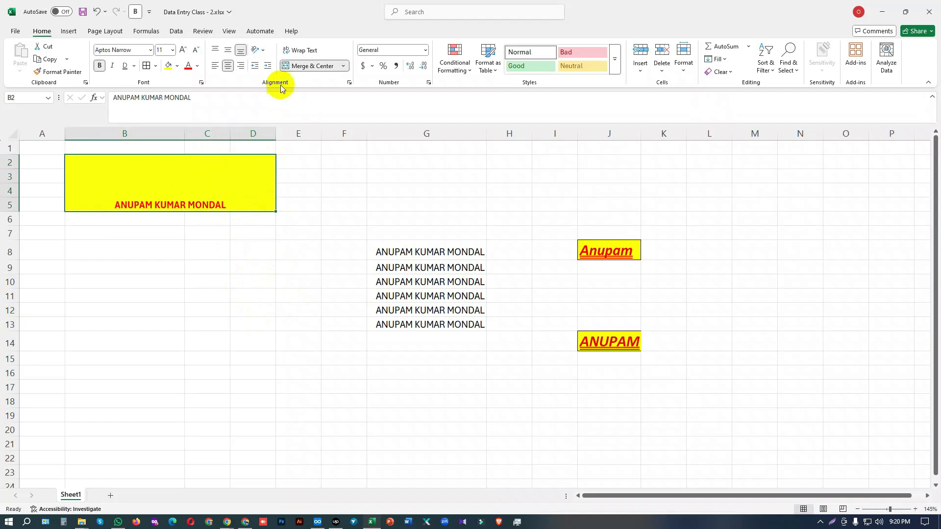
pyautogui.click(217, 51)
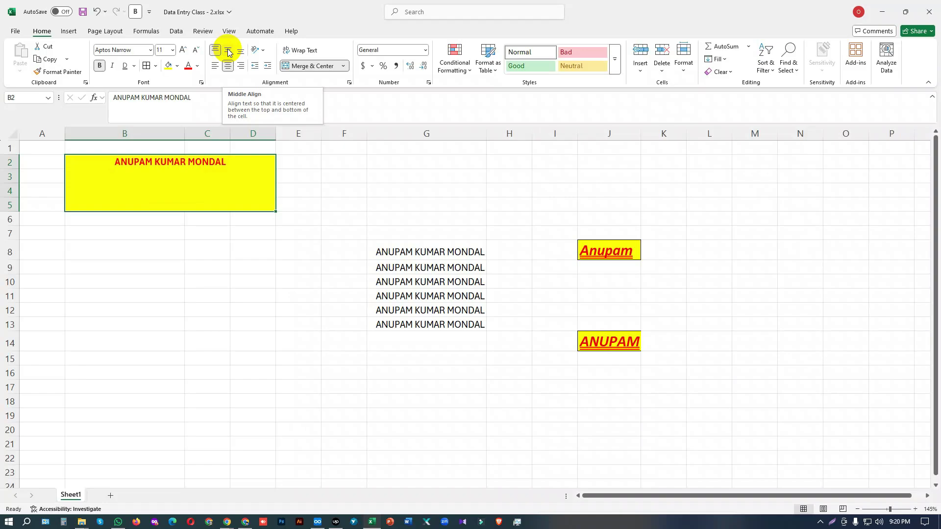
pyautogui.click(229, 49)
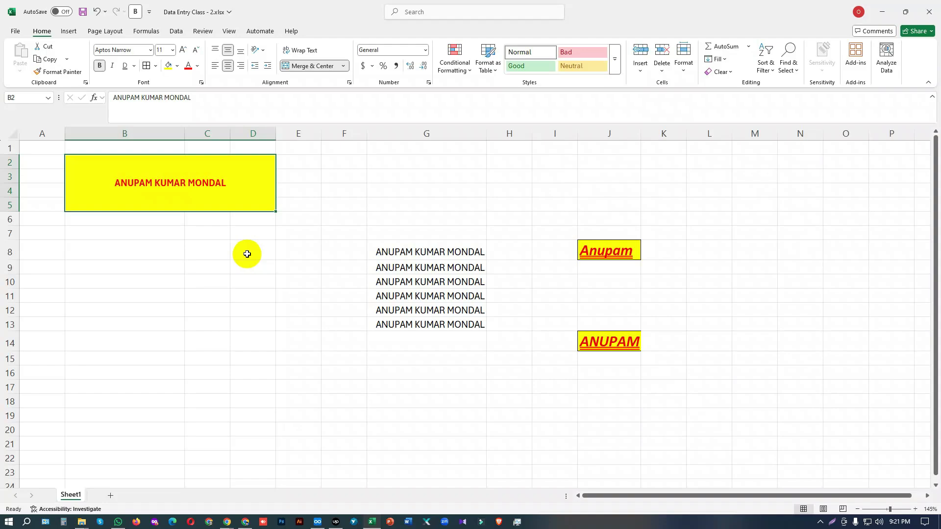
pyautogui.click(240, 50)
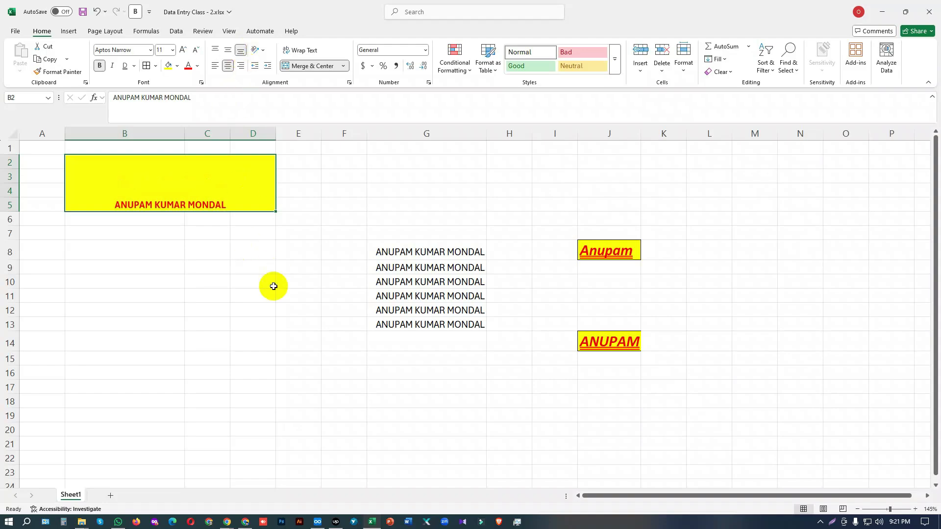
pyautogui.click(227, 50)
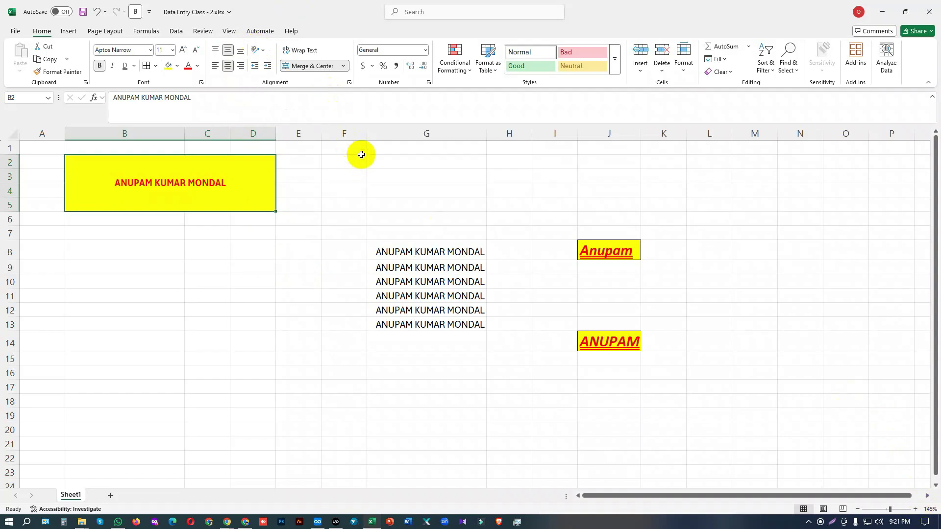
# - Rotate the name in merged cell B2:D5 clockwise and counterclockwise, finishing with the Vertical Text orientation
pyautogui.click(263, 54)
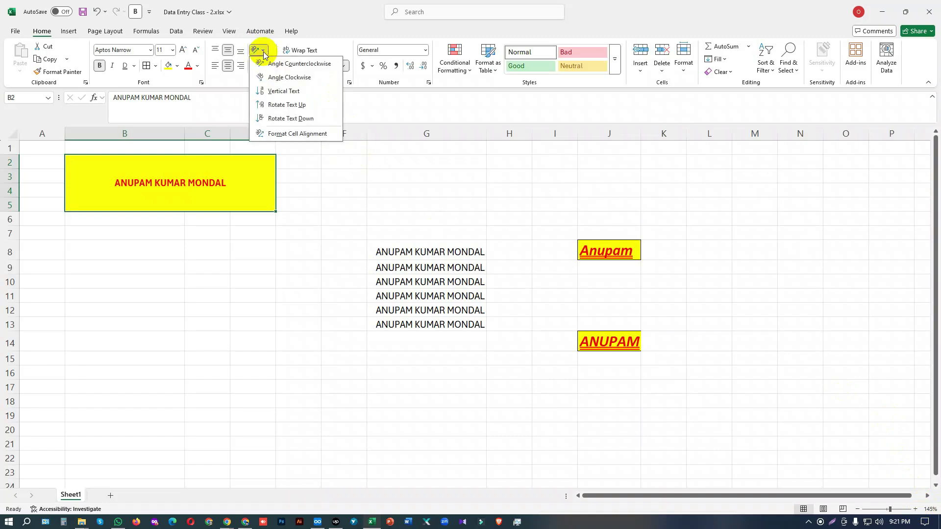
pyautogui.click(309, 80)
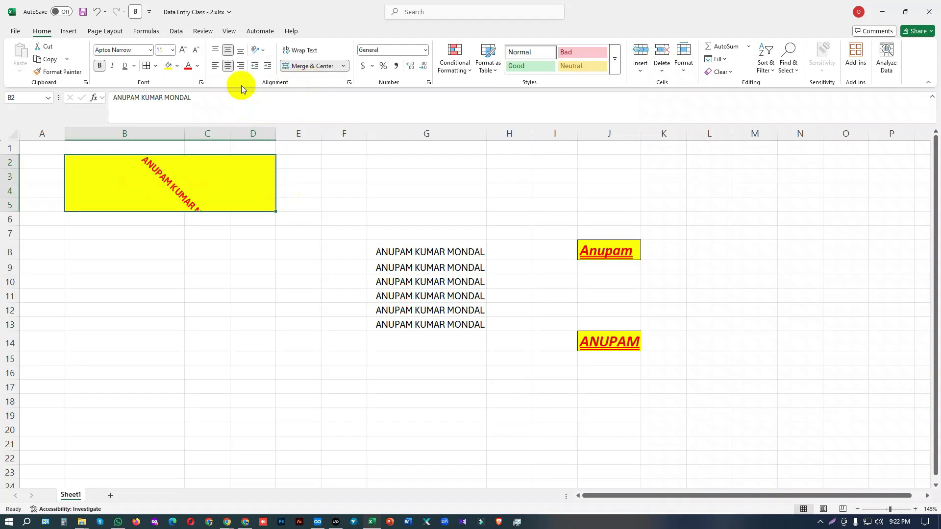
pyautogui.click(262, 51)
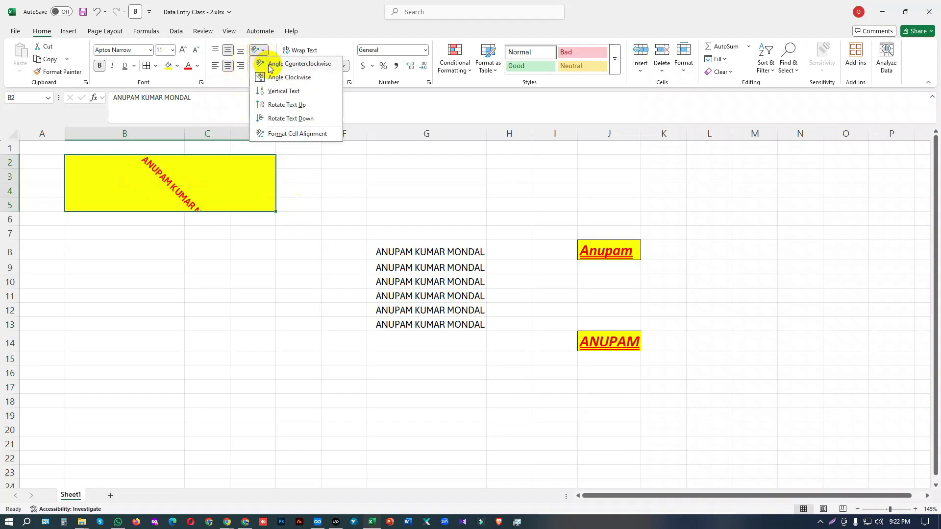
pyautogui.click(267, 63)
pyautogui.click(263, 49)
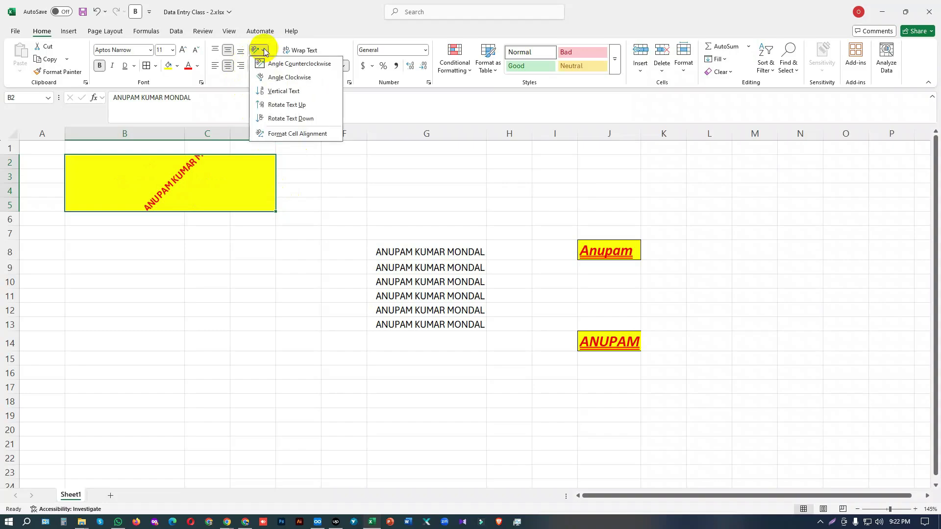
pyautogui.click(272, 93)
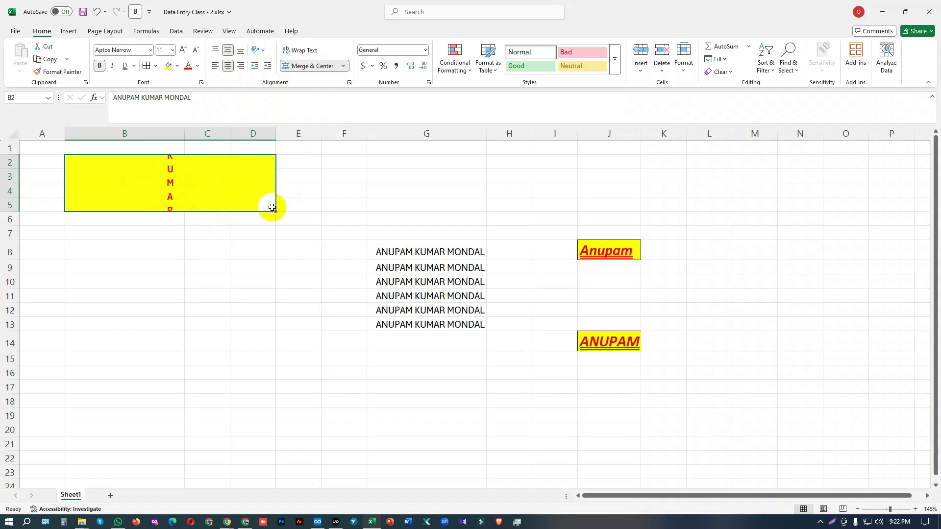
# - Try filling the merged cell B2:D5 down to row 17, and undo the fill
pyautogui.moveTo(275, 211); pyautogui.dragTo(274, 394)
pyautogui.click(317, 294)
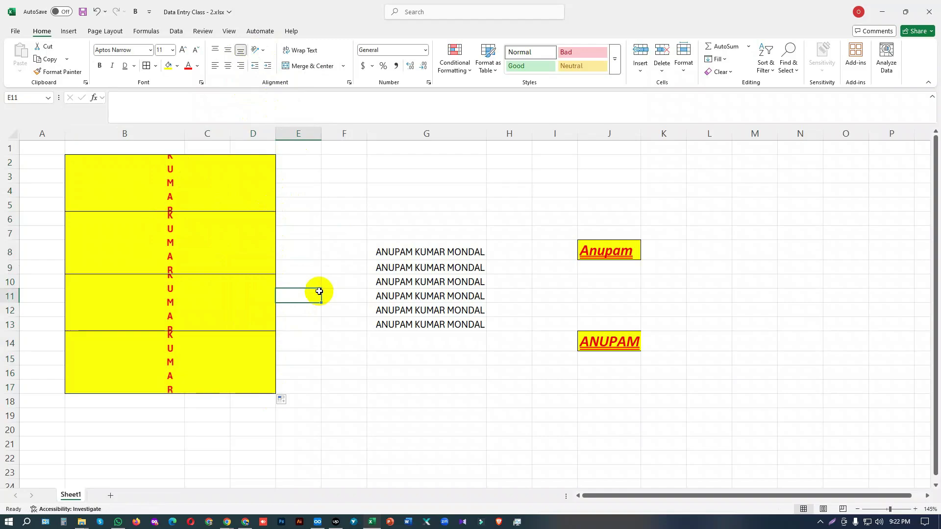
pyautogui.hotkey('ctrl', 'z')
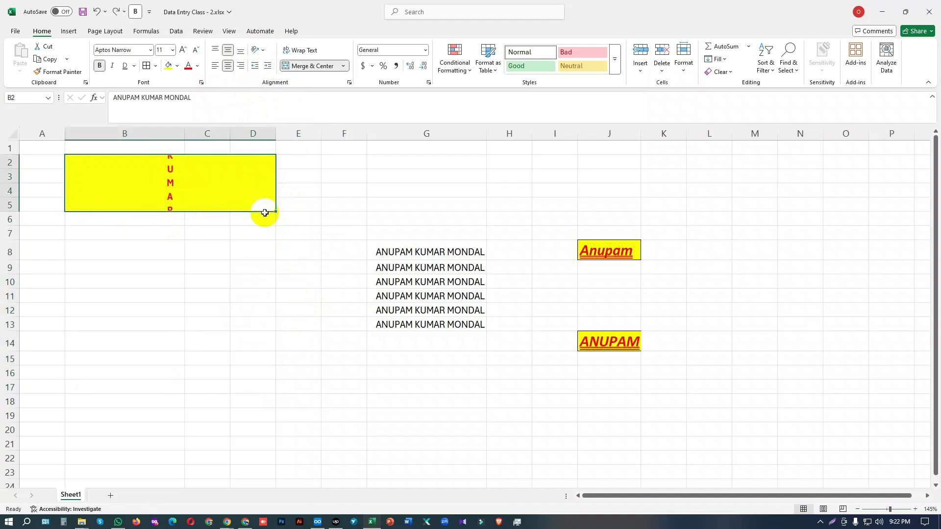
# - Fill the merged cell B2:D5 with its vertical name down to row 21
pyautogui.moveTo(275, 212); pyautogui.dragTo(276, 450)
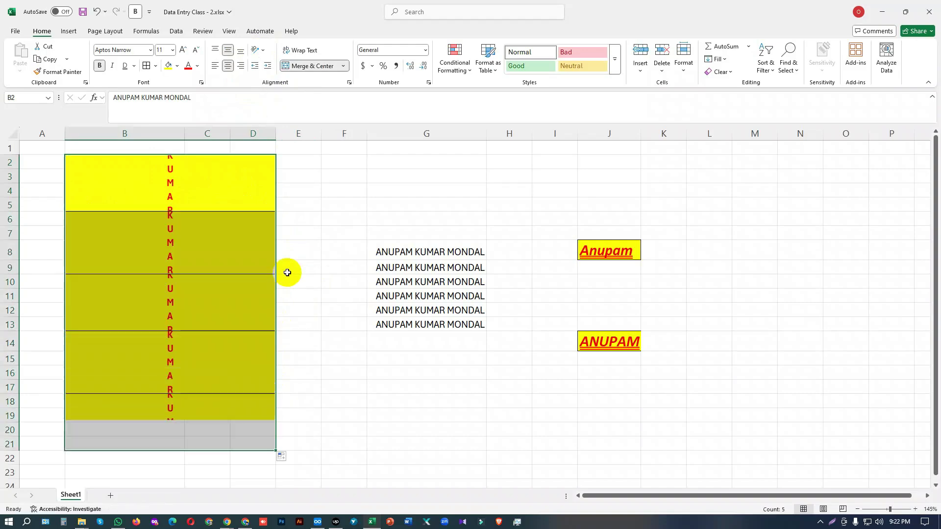
# - Apply Rotate Text Up and then Rotate Text Down to the names in the merged cells B2:D21
pyautogui.click(258, 50)
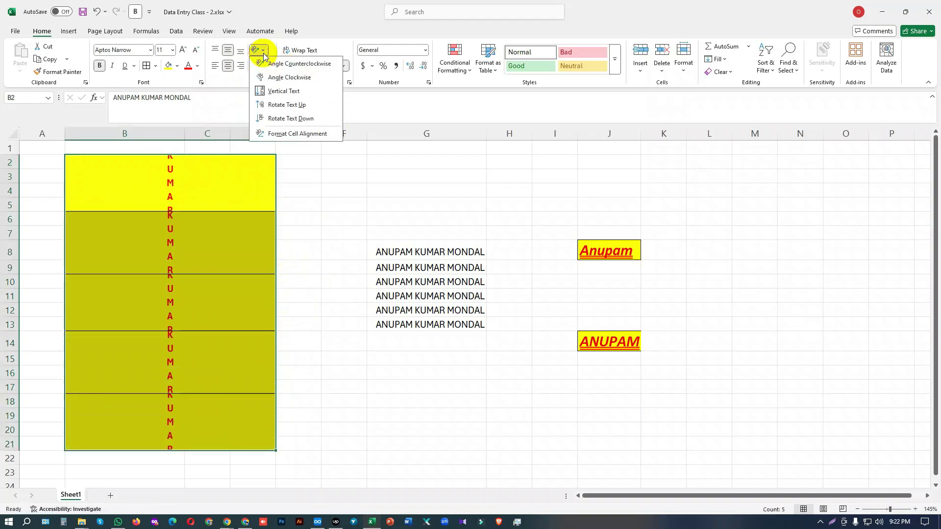
pyautogui.click(285, 106)
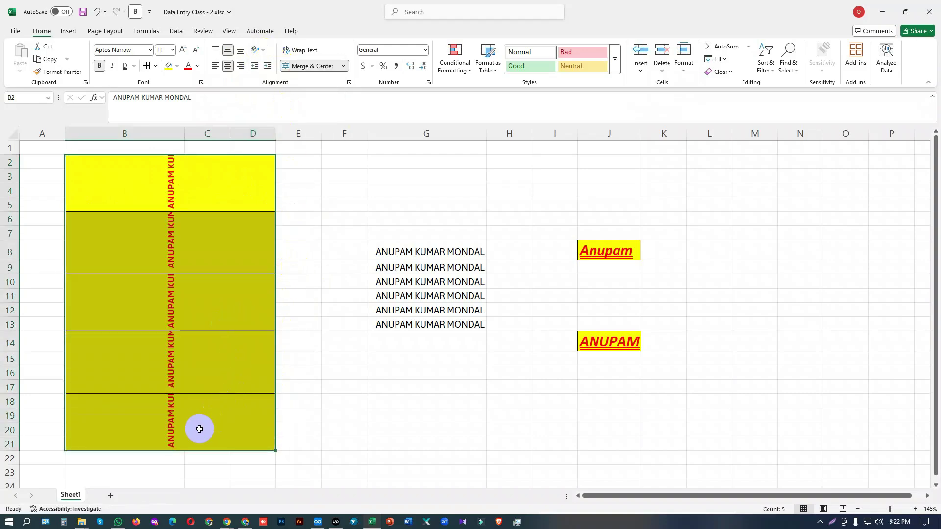
pyautogui.click(257, 50)
pyautogui.click(290, 118)
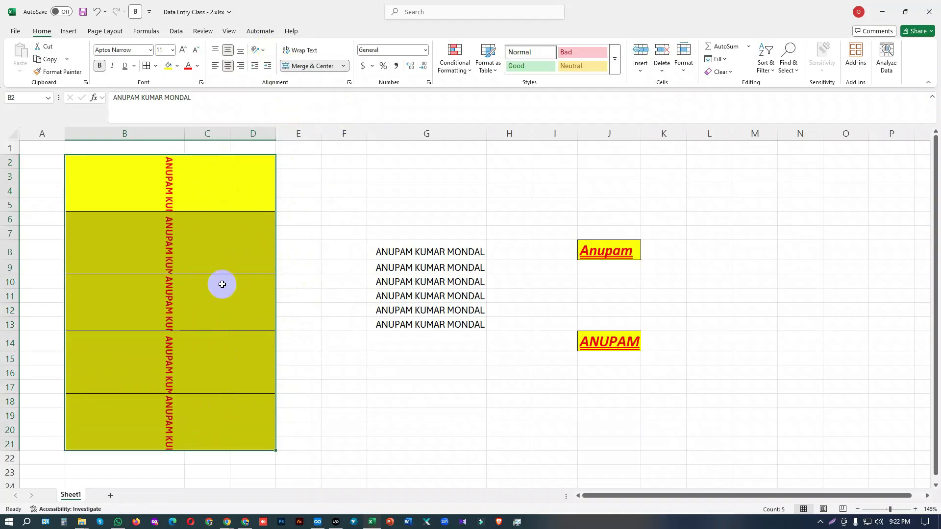
pyautogui.click(257, 50)
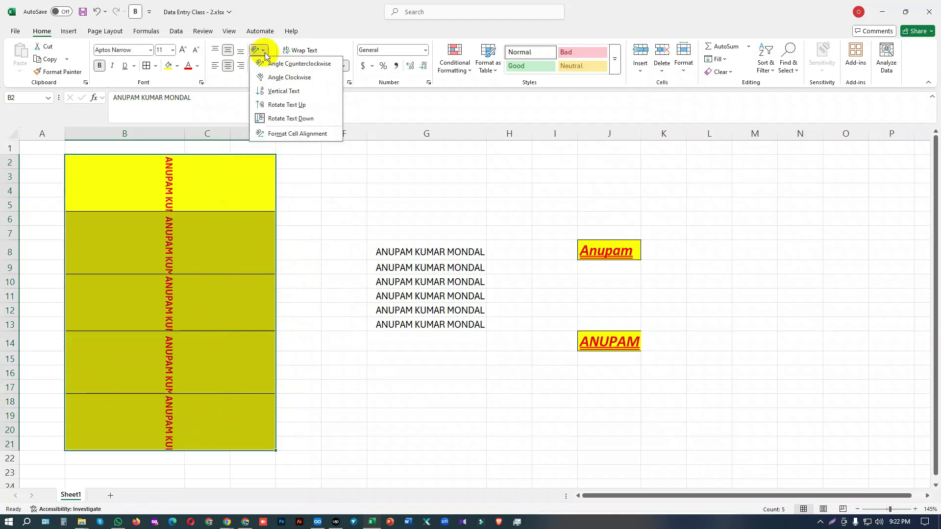
pyautogui.click(316, 193)
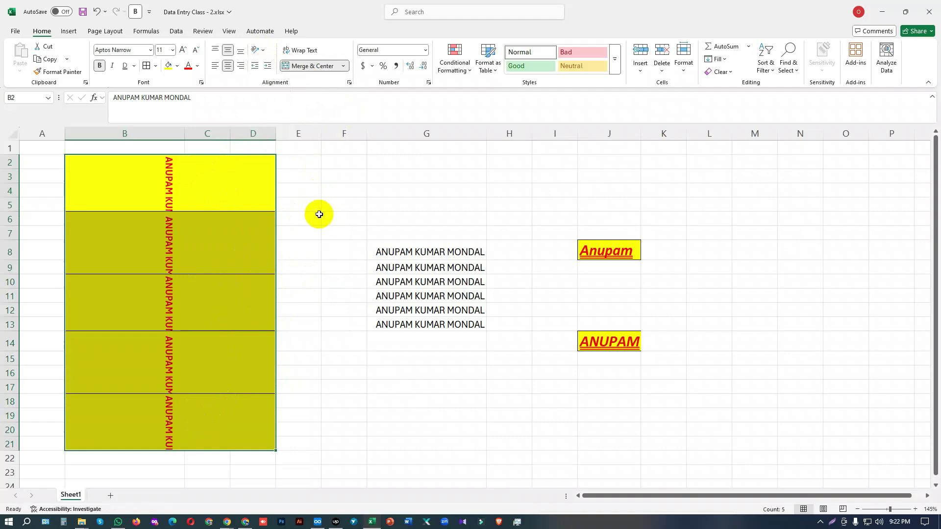
# - Undo the text orientation changes and the fill-down, back to a single horizontal name in merged cell B2:D5
pyautogui.hotkey('ctrl', 'z')
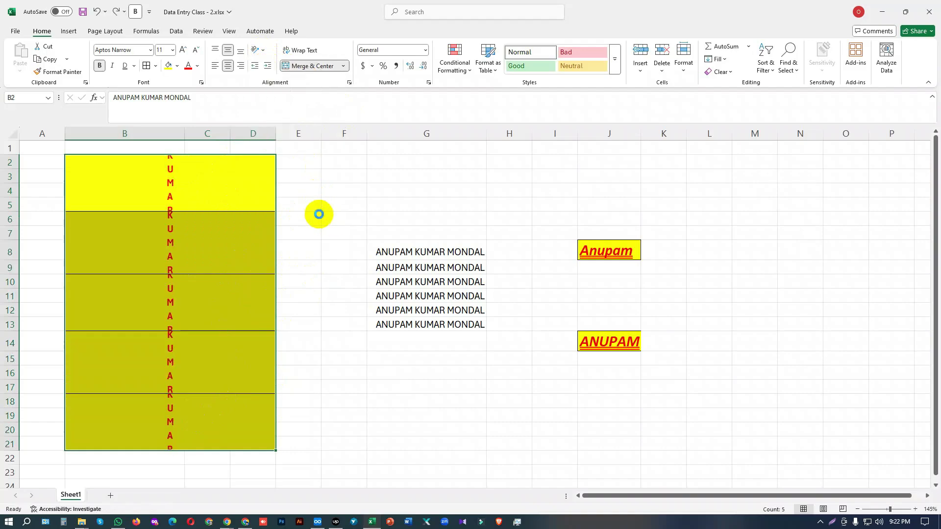
pyautogui.hotkey('ctrl', 'z')
pyautogui.hotkey('ctrl', 'z')
pyautogui.hotkey('ctrl', 'z')
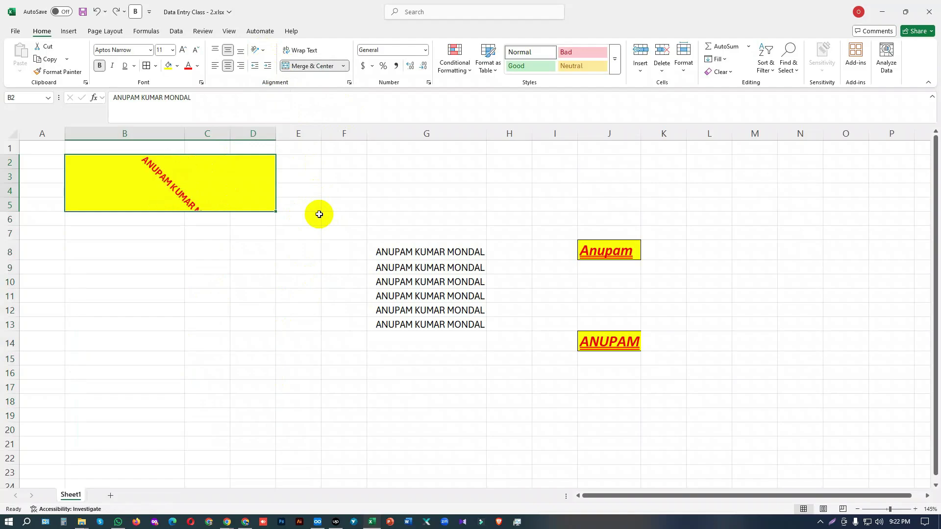
pyautogui.hotkey('ctrl', 'z')
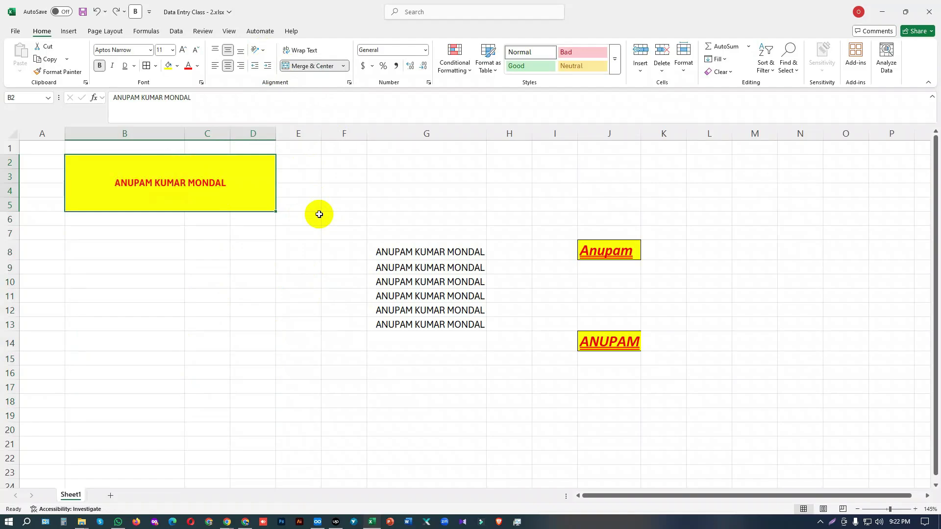
pyautogui.click(319, 214)
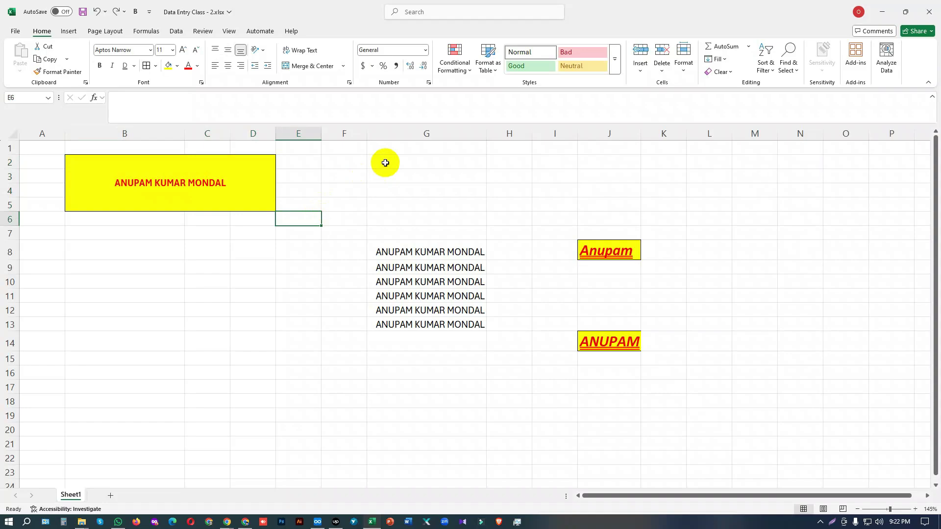
pyautogui.click(375, 191)
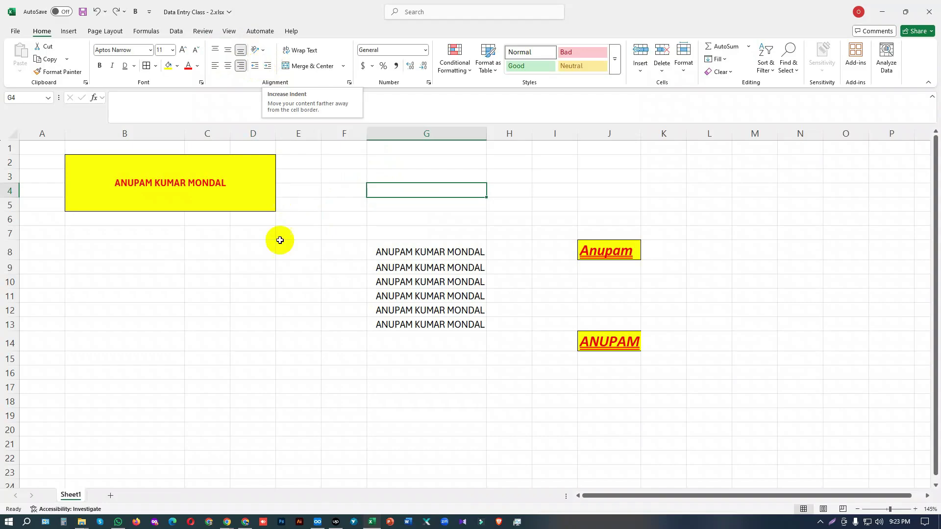
pyautogui.click(252, 281)
pyautogui.click(242, 185)
pyautogui.click(254, 66)
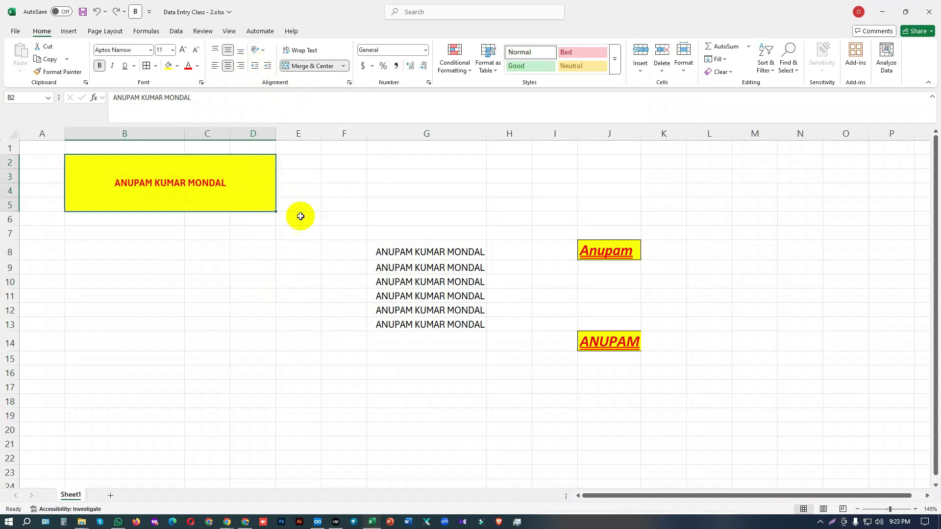
pyautogui.click(300, 217)
pyautogui.click(429, 248)
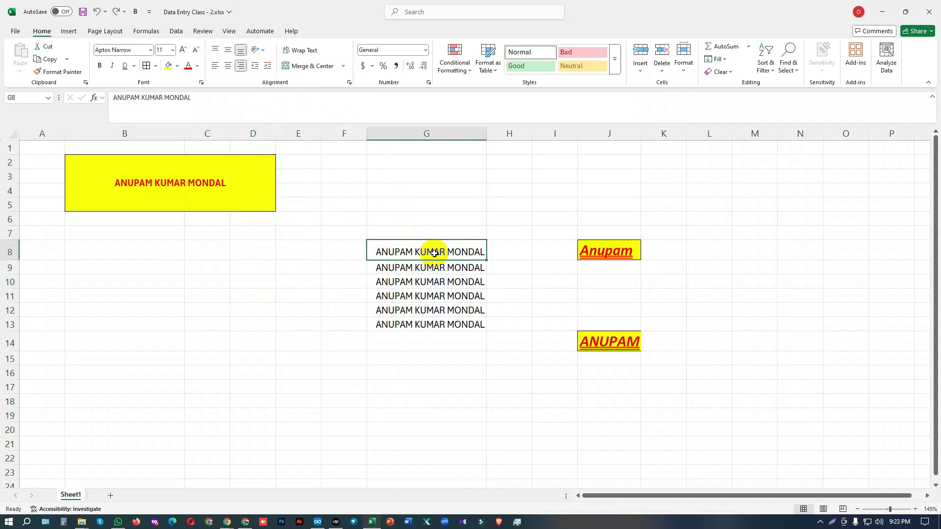
pyautogui.click(380, 180)
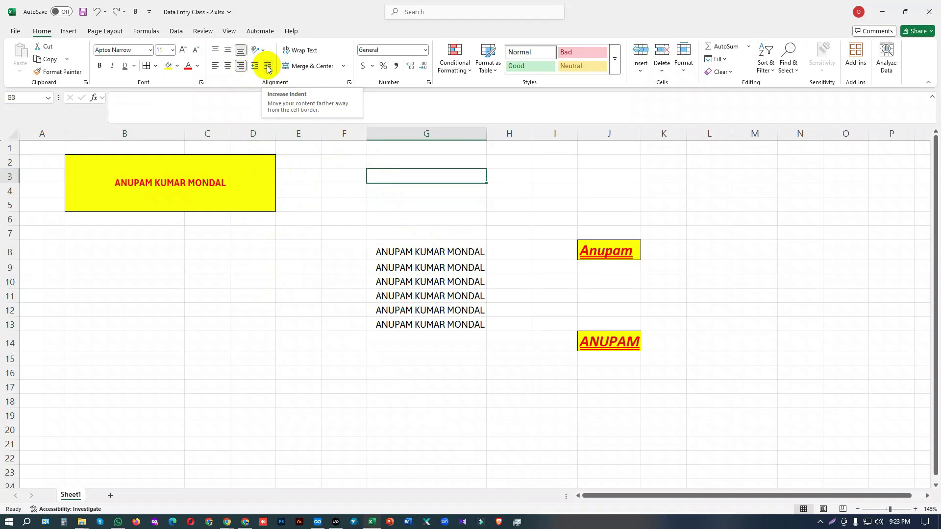
# - Increase the indent of the name in G8 several levels, and decrease it again to no indent
pyautogui.click(437, 248)
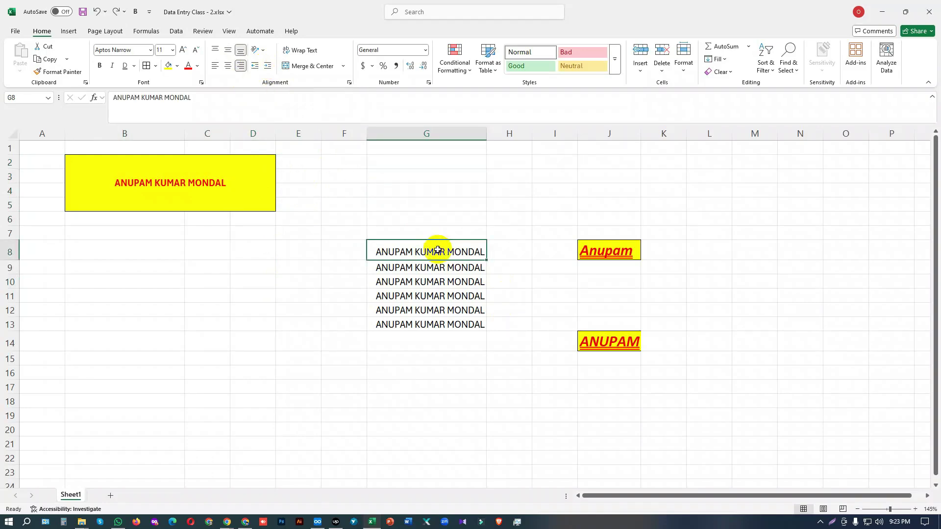
pyautogui.click(271, 70)
pyautogui.click(269, 69)
pyautogui.click(269, 70)
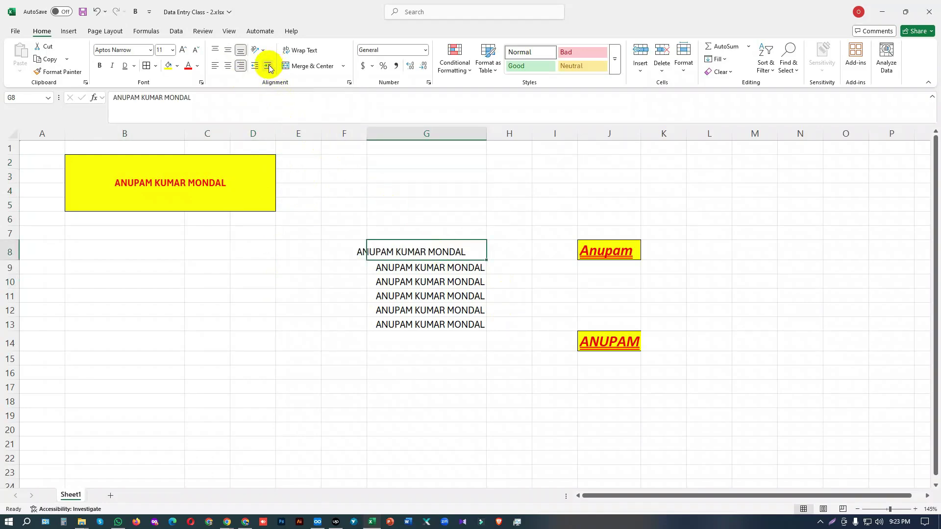
pyautogui.click(269, 69)
pyautogui.click(269, 69)
pyautogui.click(269, 69)
pyautogui.click(254, 67)
pyautogui.click(255, 66)
pyautogui.click(255, 67)
pyautogui.click(255, 67)
pyautogui.click(255, 67)
pyautogui.click(256, 66)
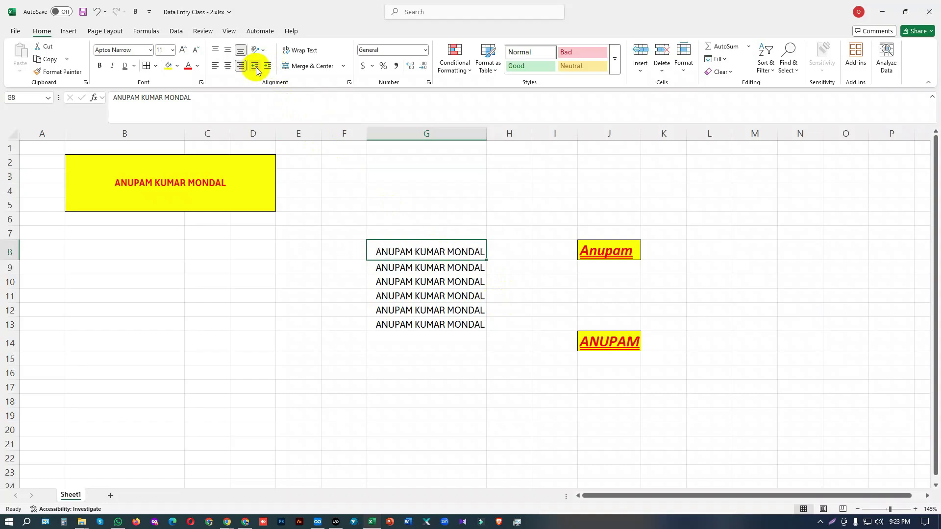
pyautogui.click(291, 279)
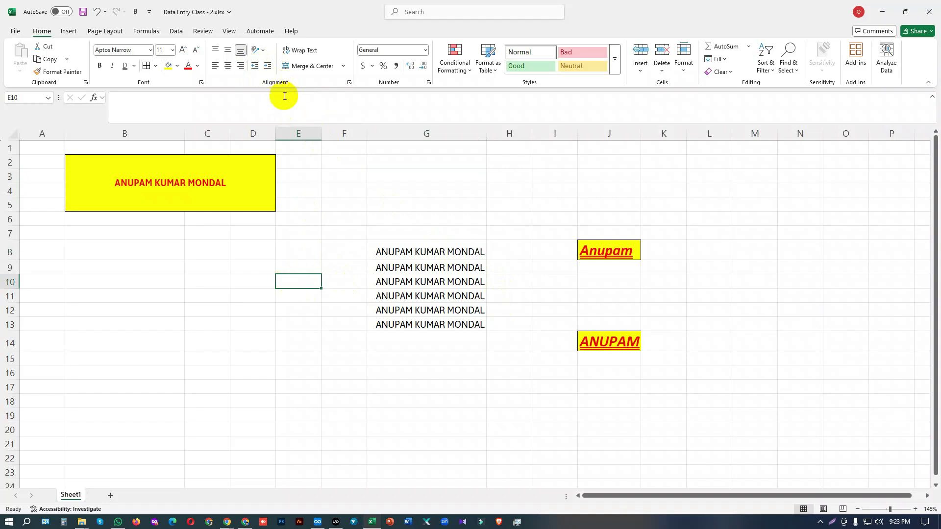
pyautogui.click(428, 252)
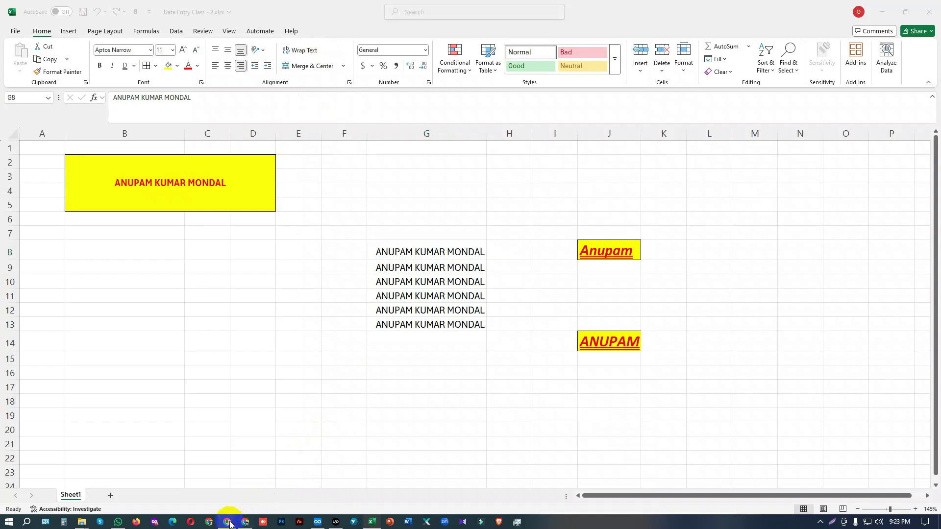
# - Switch to Chrome and search for "what is skip tracing" in a new tab
pyautogui.moveTo(229, 523)
pyautogui.click(189, 492)
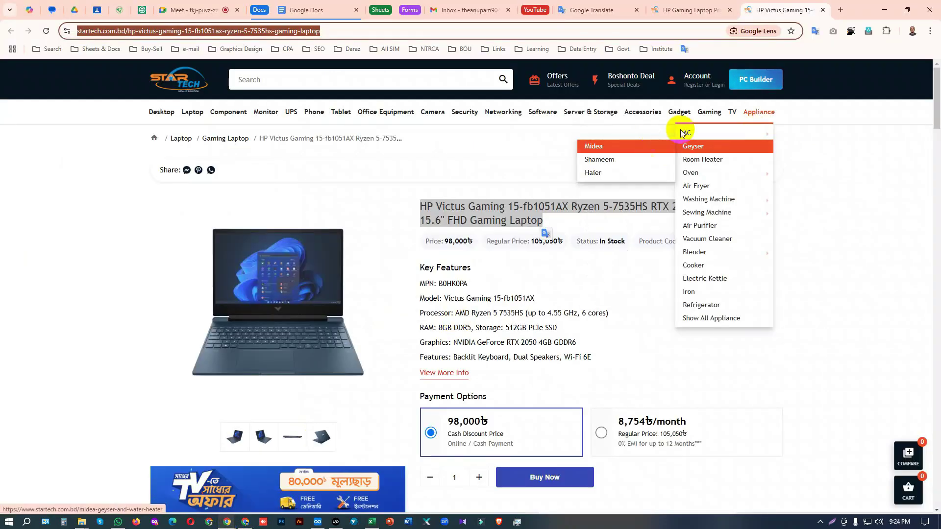
pyautogui.click(839, 11)
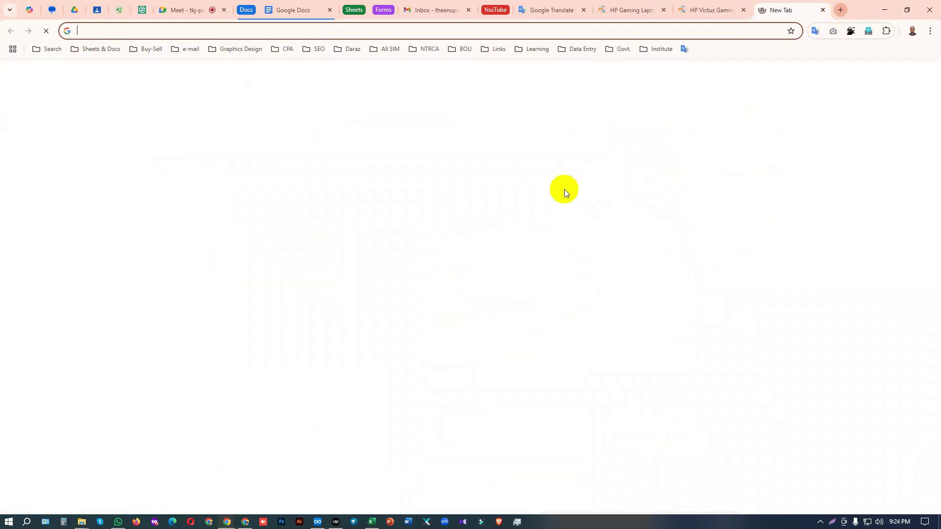
pyautogui.write('what')
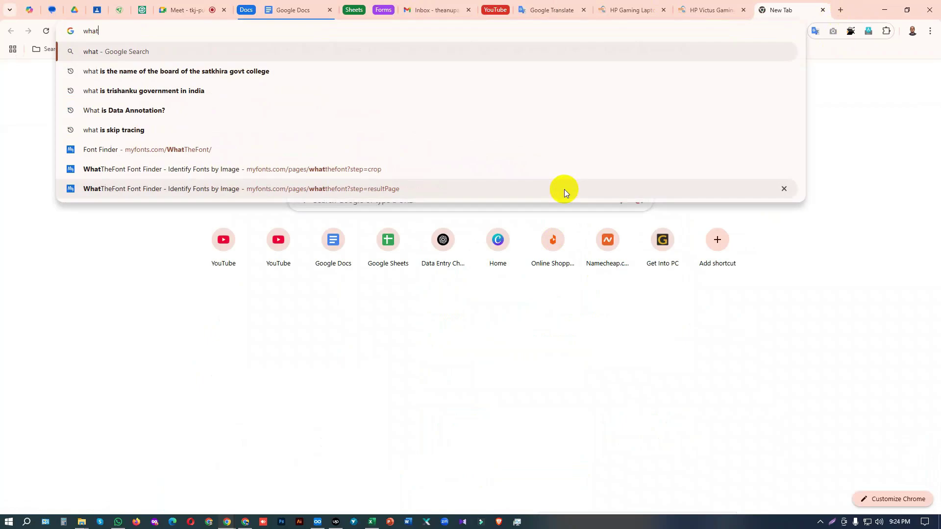
pyautogui.write(' is')
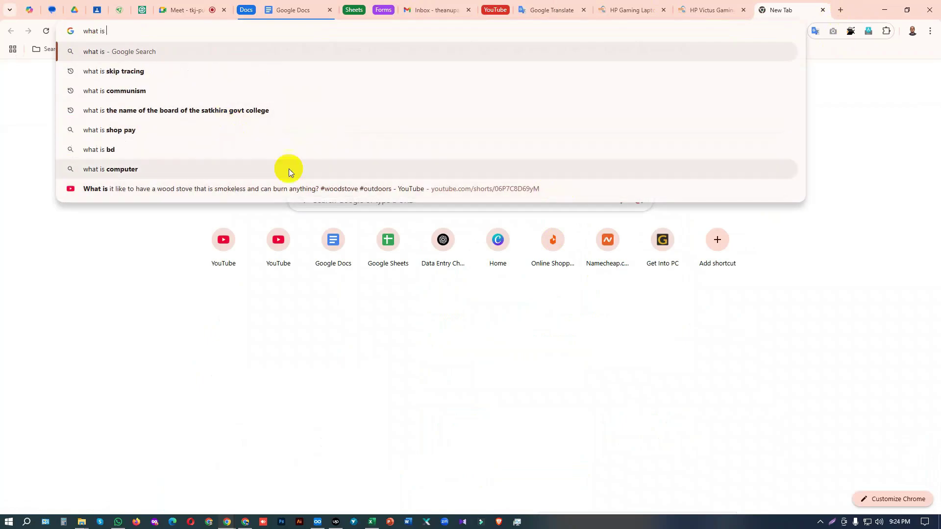
pyautogui.click(177, 75)
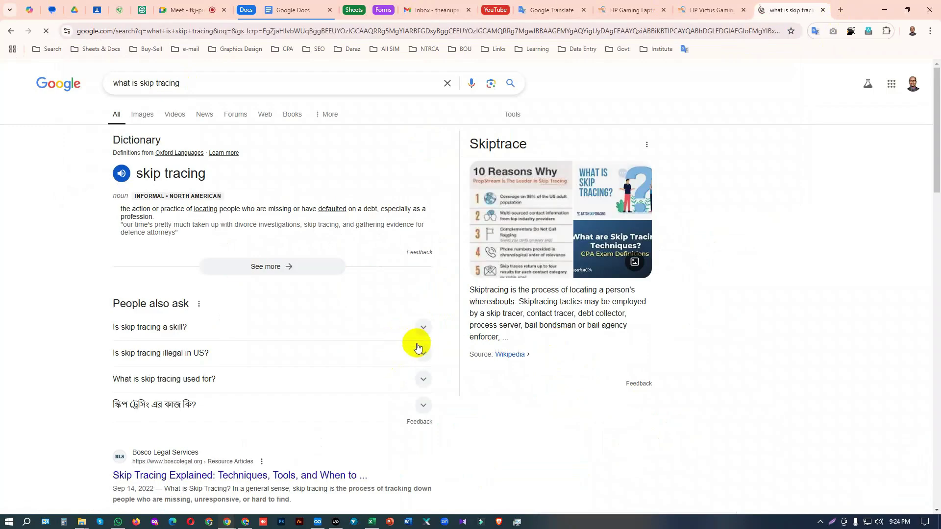
# - Expand the question "Is skip tracing a skill?" and copy its full answer paragraph
pyautogui.click(424, 327)
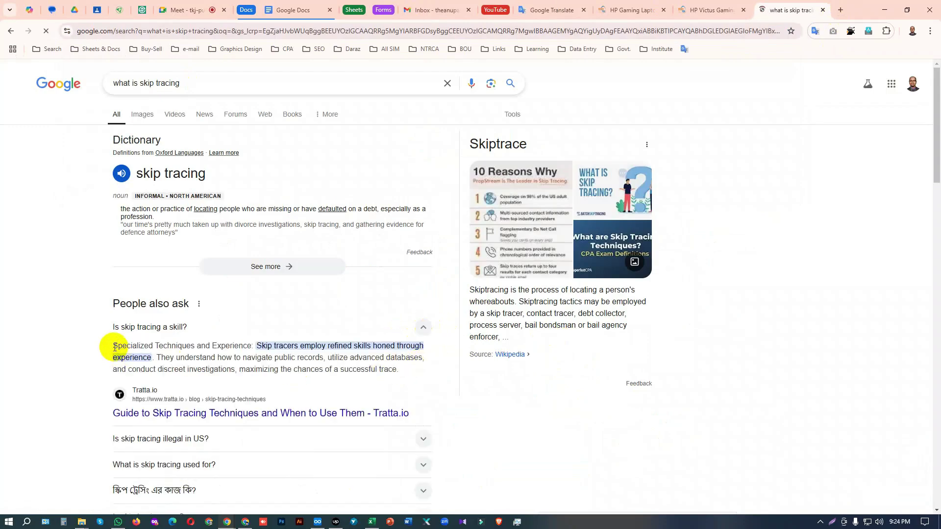
pyautogui.moveTo(114, 345); pyautogui.dragTo(402, 376)
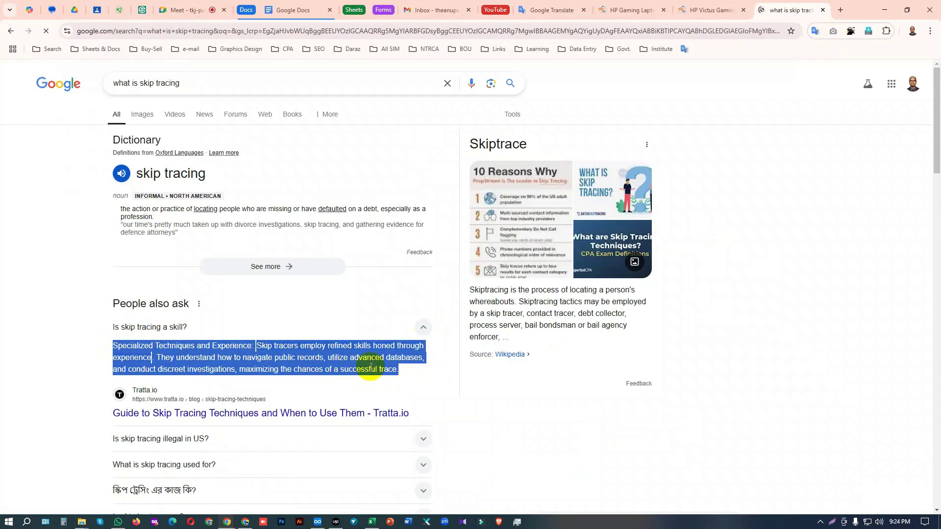
pyautogui.rightClick(371, 366)
pyautogui.click(401, 375)
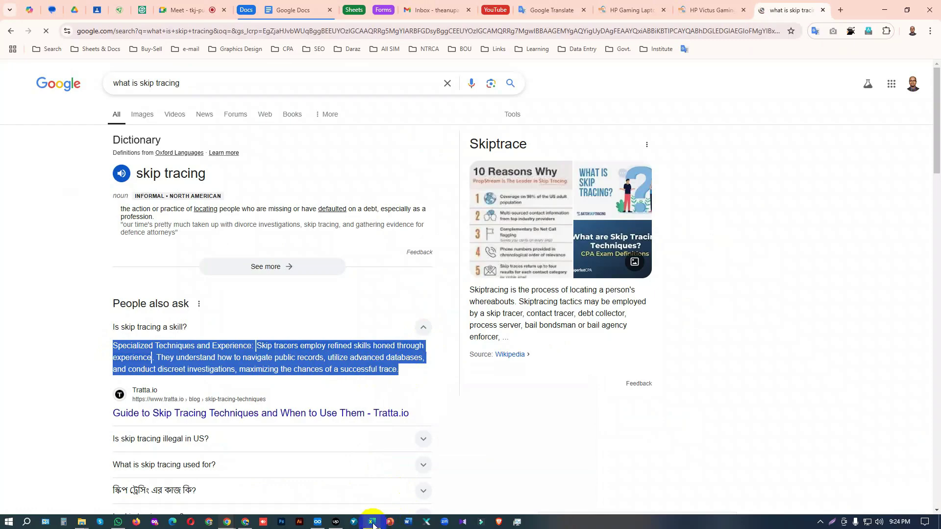
# - Switch back to Excel and undo the G8 indents and all entry, formatting, merging and column widening at B2:D5 until B2 is empty
pyautogui.moveTo(374, 524)
pyautogui.click(384, 465)
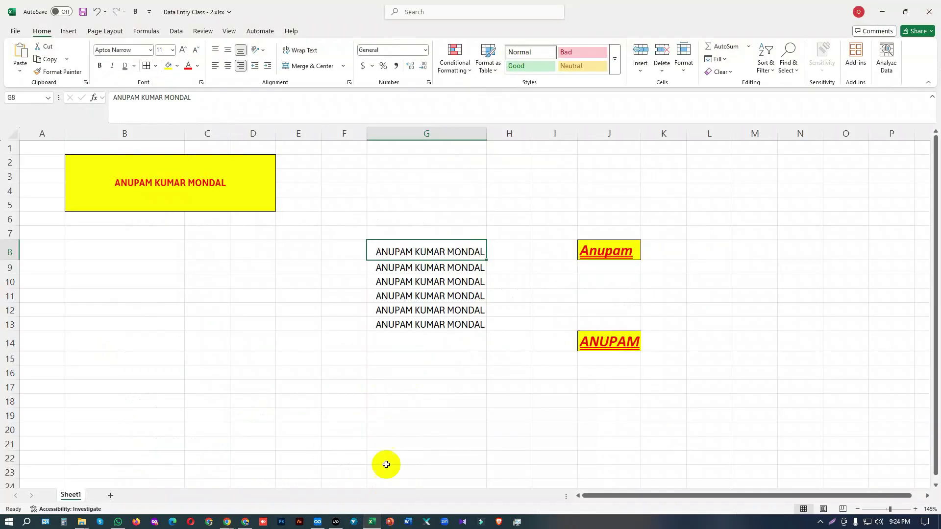
pyautogui.click(422, 386)
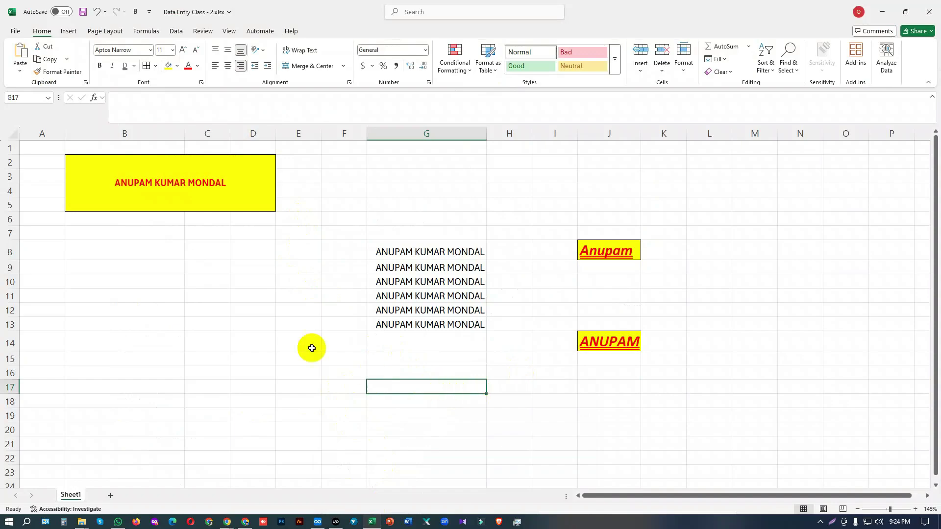
pyautogui.hotkey('ctrl', 'z')
pyautogui.hotkey('ctrl', 'z')
pyautogui.hotkey('ctrl', 'z')
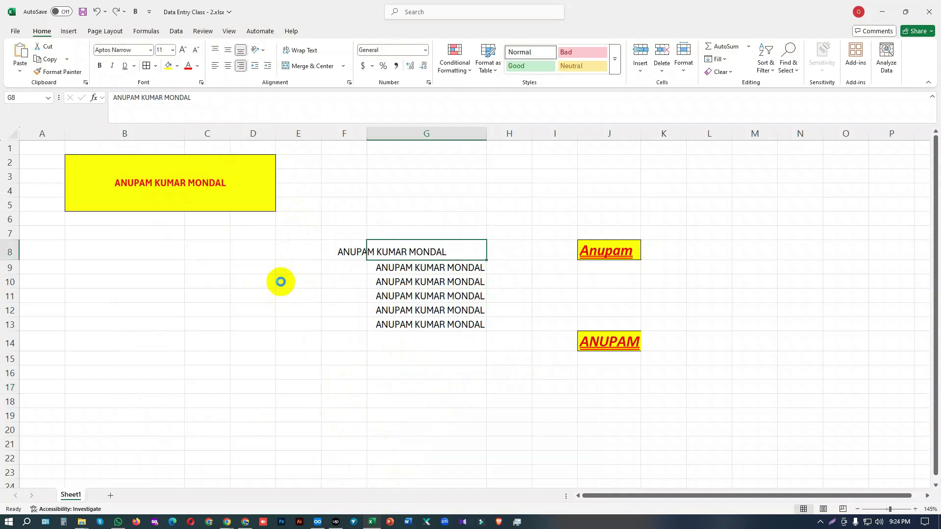
pyautogui.hotkey('ctrl', 'z')
pyautogui.hotkey('ctrl', 'z')
pyautogui.hotkey('ctrl', 'z')
pyautogui.hotkey('ctrl', 'z')
pyautogui.hotkey('ctrl', 'z')
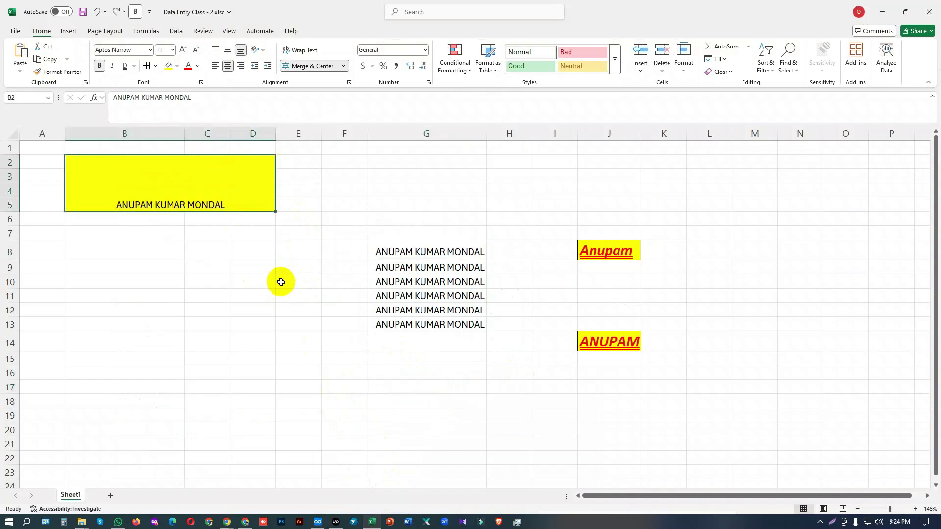
pyautogui.hotkey('ctrl', 'z')
pyautogui.hotkey('ctrl', 'z')
pyautogui.hotkey('ctrl', 'z')
pyautogui.hotkey('ctrl', 'z')
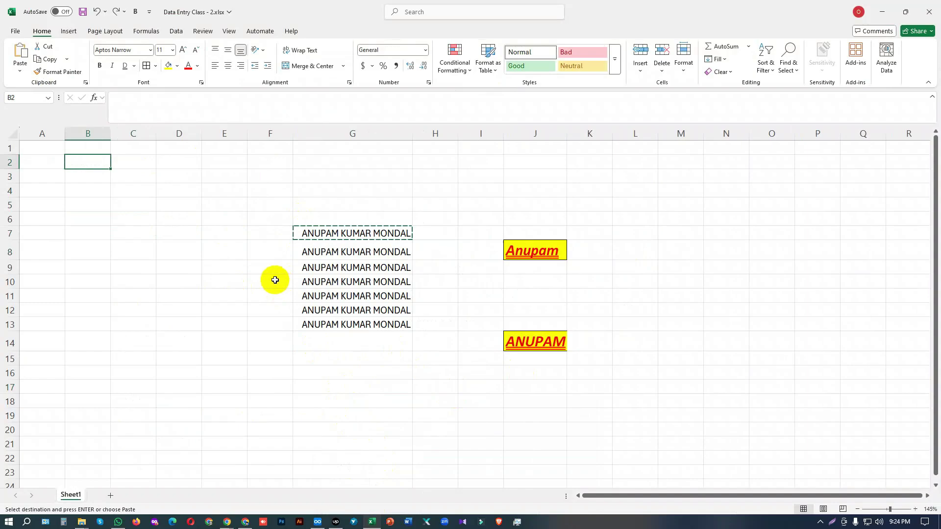
# - Try to paste the copied answer paragraph into cell B2, and cancel the cell entry
pyautogui.click(269, 276)
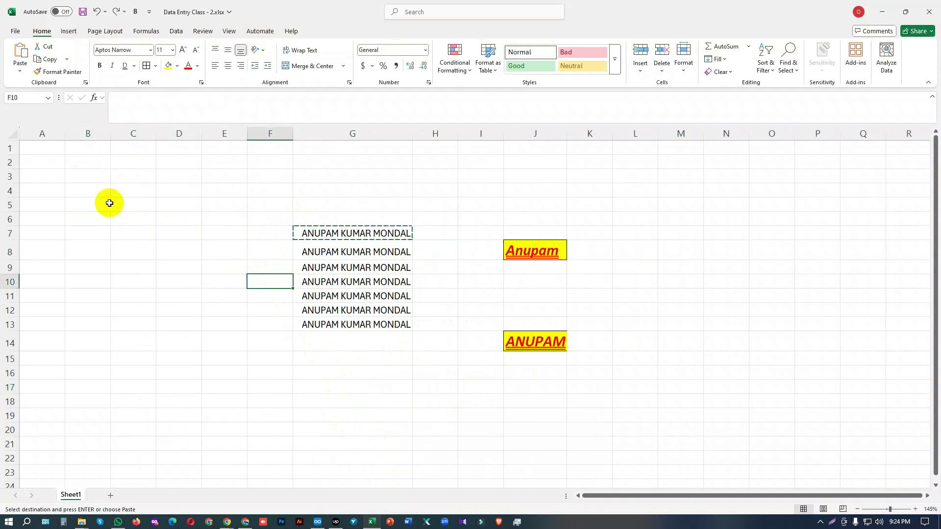
pyautogui.click(90, 162)
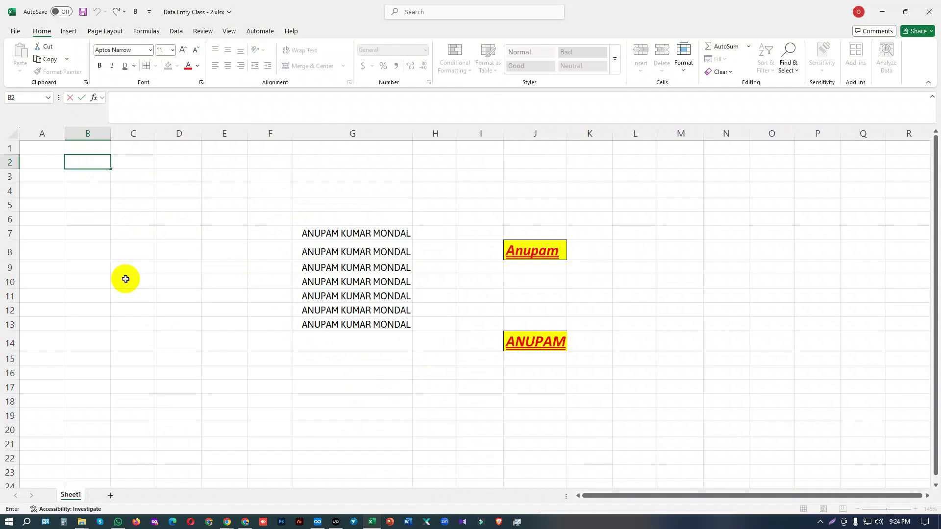
pyautogui.rightClick(84, 164)
pyautogui.click(105, 184)
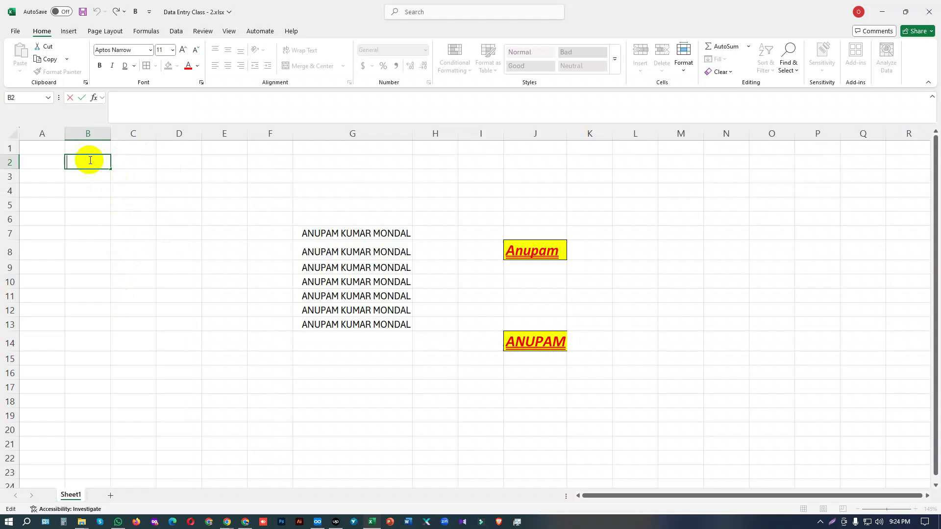
pyautogui.press('Escape')
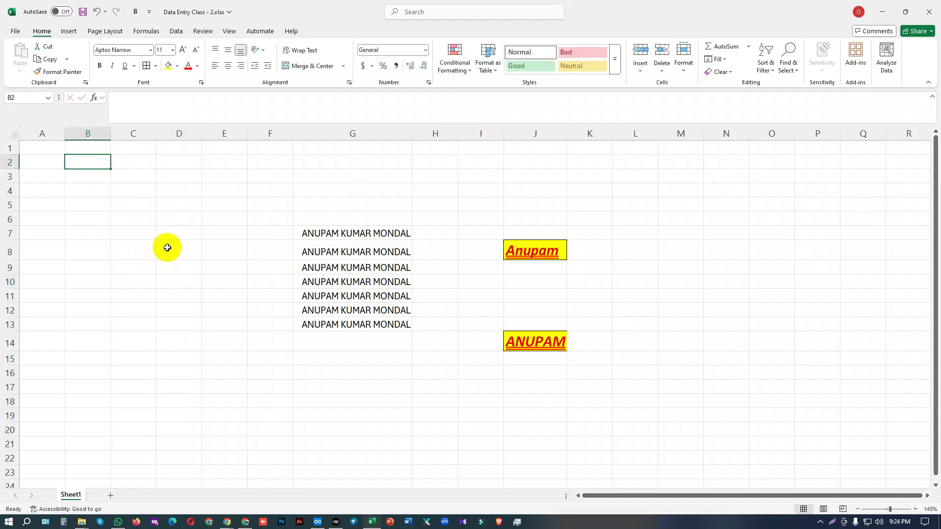
# - Switch to Chrome for the copied answer paragraph, return to Excel and paste it into cell B2
pyautogui.click(227, 521)
pyautogui.click(184, 491)
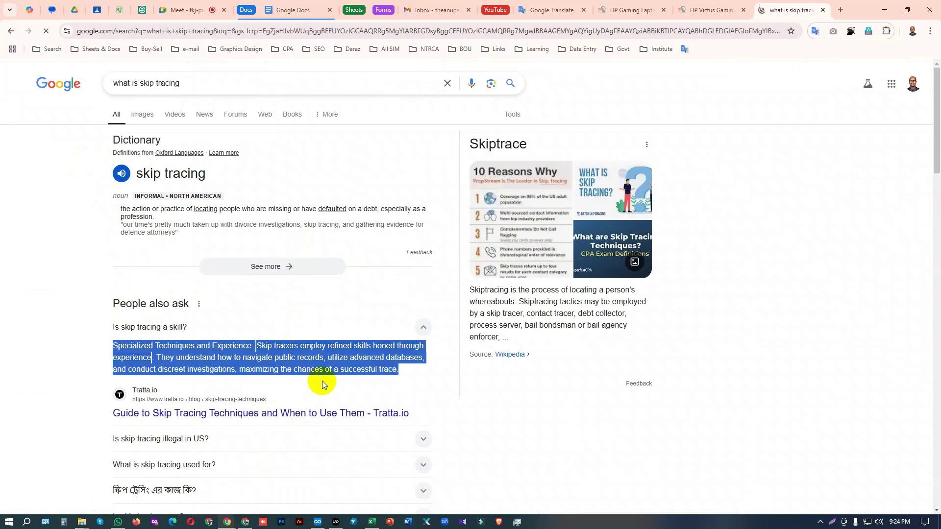
pyautogui.click(371, 522)
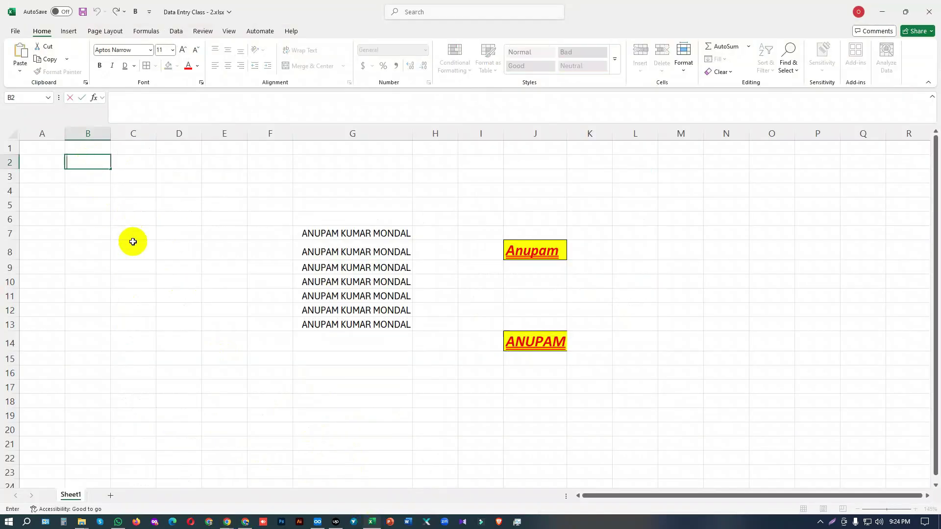
pyautogui.hotkey('ctrl', 'v')
pyautogui.click(162, 291)
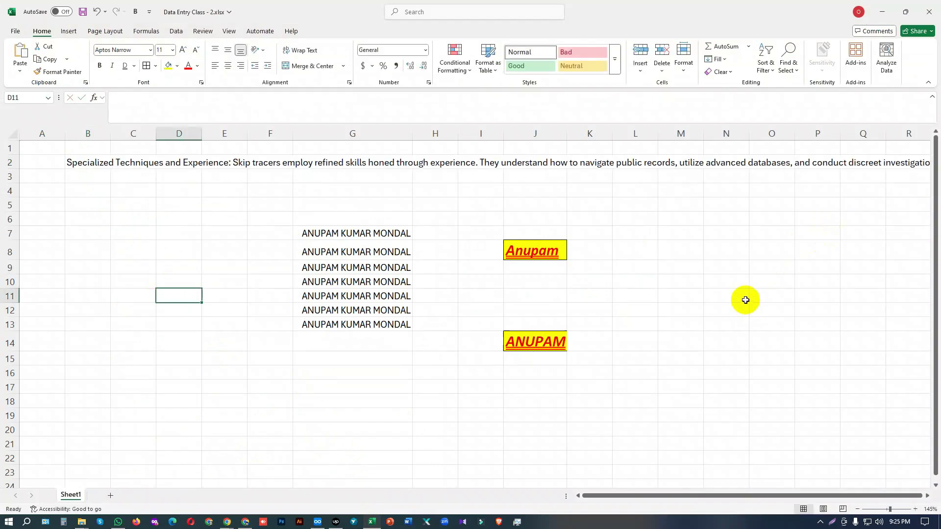
# - Turn on Wrap Text for the paragraph in cell B2
pyautogui.click(87, 162)
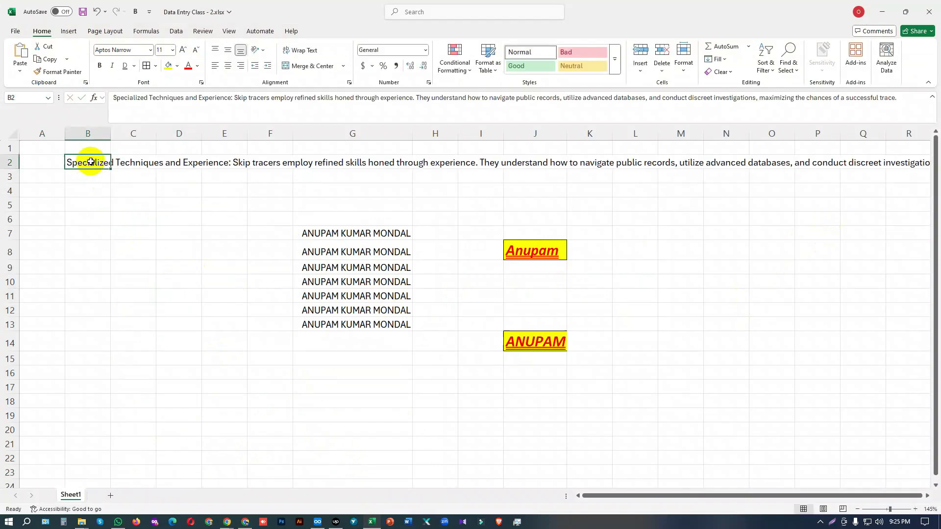
pyautogui.doubleClick(90, 161)
pyautogui.click(137, 242)
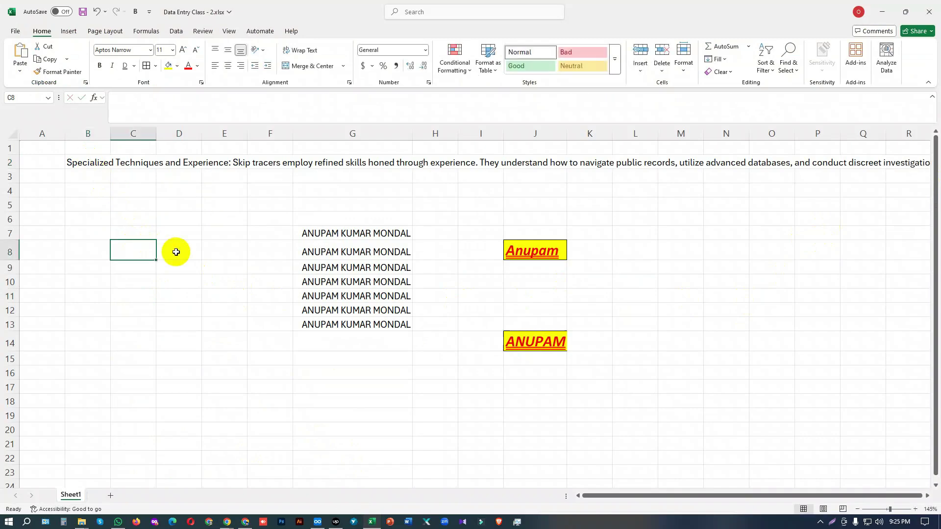
pyautogui.click(90, 162)
pyautogui.click(133, 200)
pyautogui.click(114, 160)
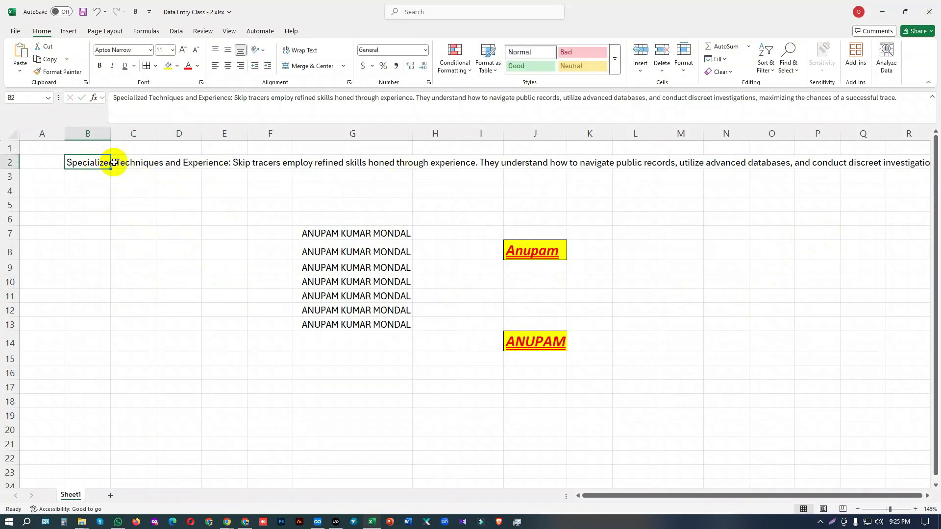
pyautogui.click(303, 51)
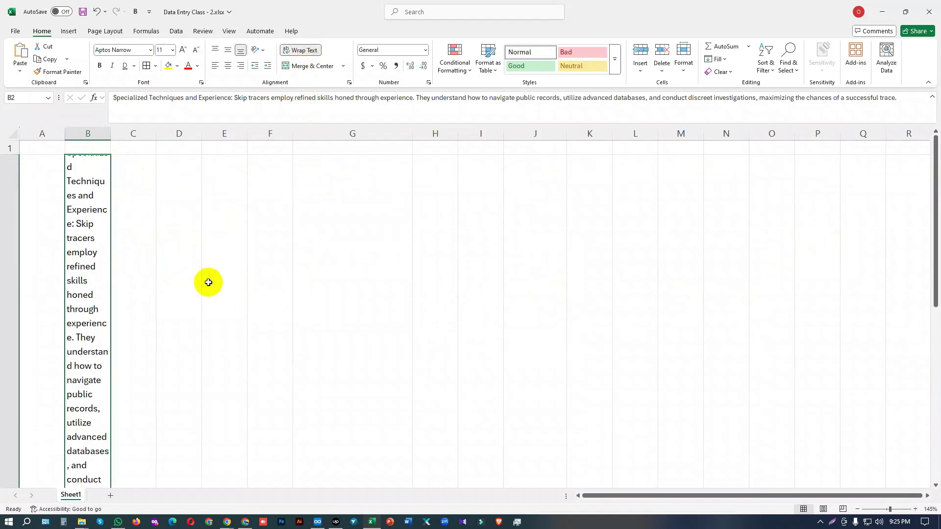
# - Look over the wrapped paragraph and turn off Wrap Text for cell B2
pyautogui.click(216, 317)
pyautogui.scroll(-8, 217, 316)
pyautogui.scroll(10, 217, 316)
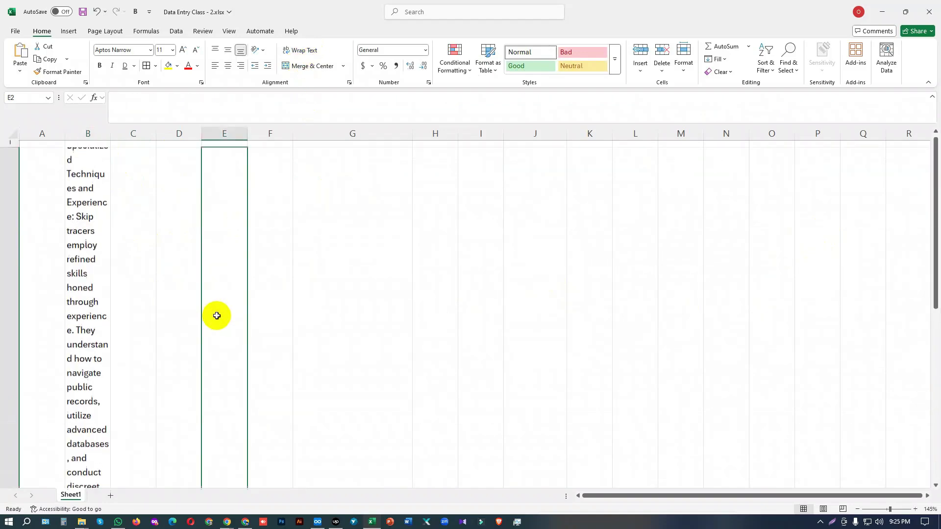
pyautogui.click(103, 226)
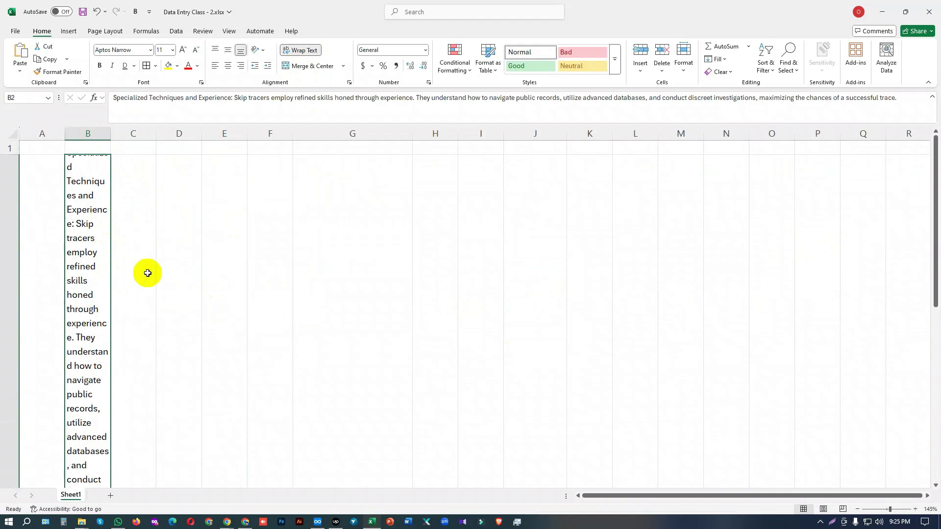
pyautogui.click(298, 50)
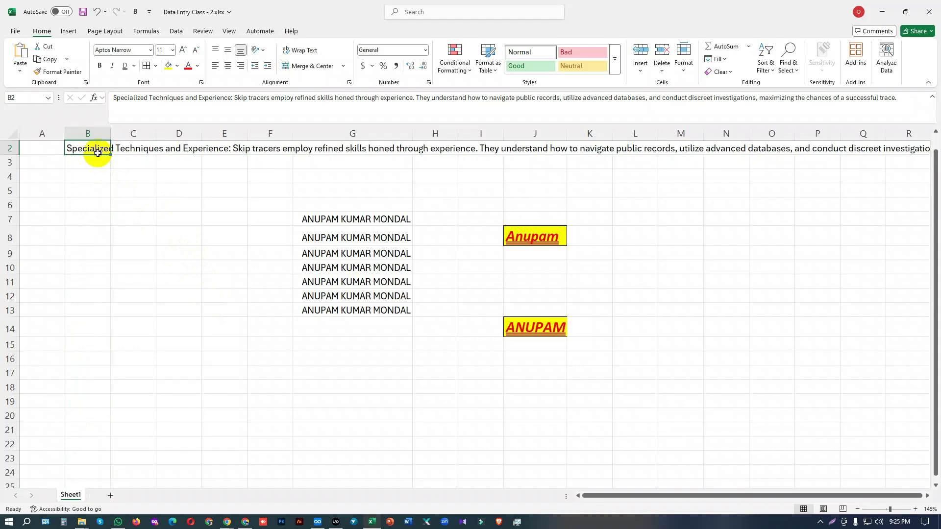
# - Wrap the paragraph in cell B2 once more and unwrap it again
pyautogui.click(158, 235)
pyautogui.click(99, 152)
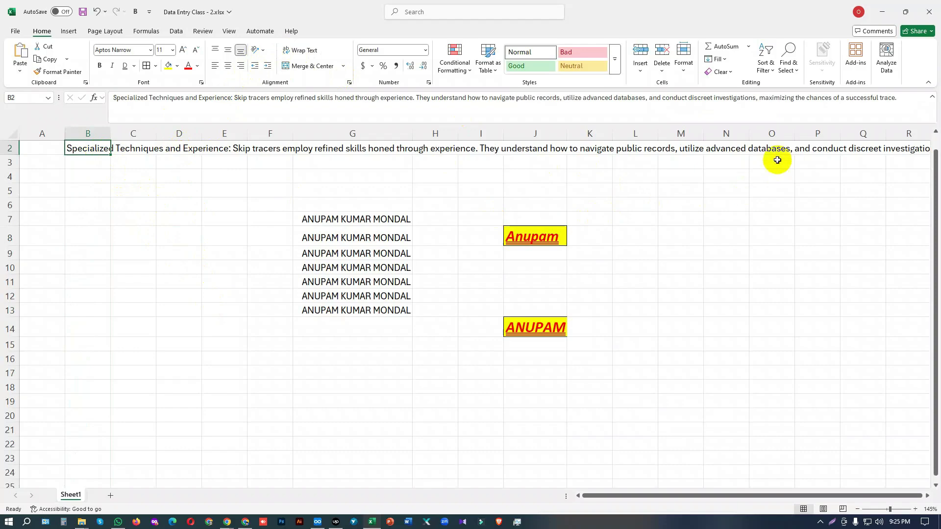
pyautogui.click(303, 49)
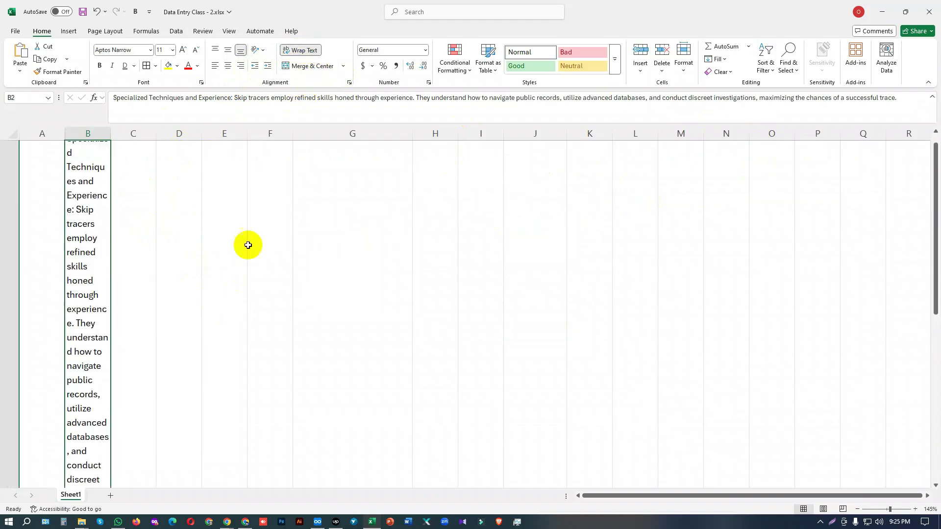
pyautogui.click(301, 50)
pyautogui.scroll(1, 140, 273)
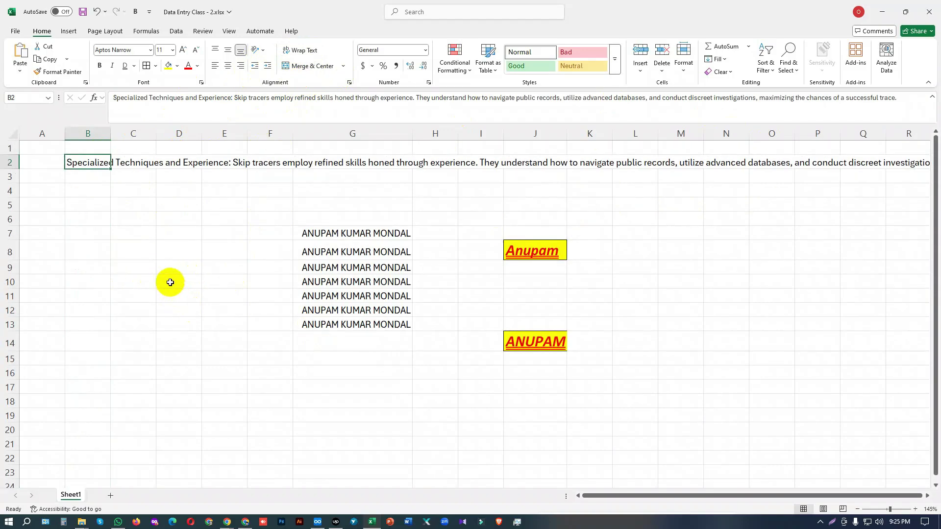
# - Undo and redo the last Wrap Text change on cell B2 twice, and clear the cell's contents
pyautogui.hotkey('ctrl', 'z')
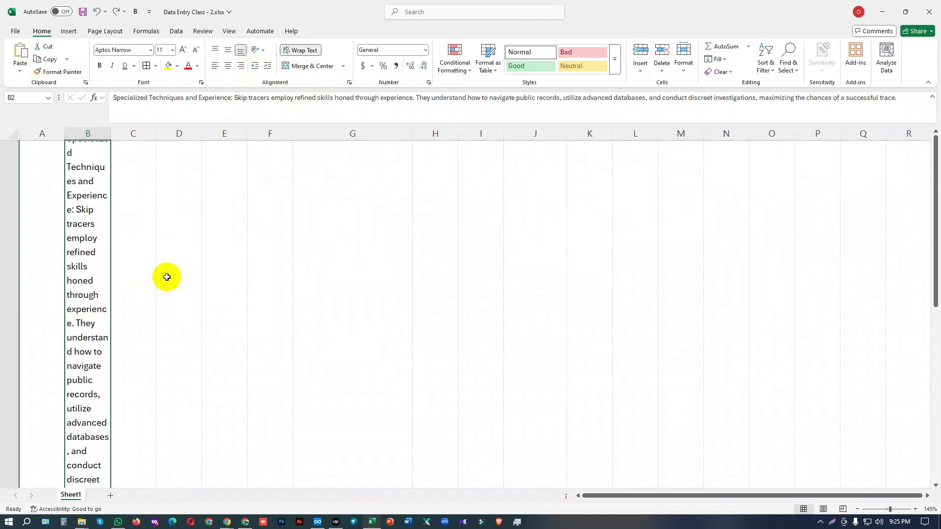
pyautogui.hotkey('ctrl', 'y')
pyautogui.hotkey('ctrl', 'z')
pyautogui.hotkey('ctrl', 'y')
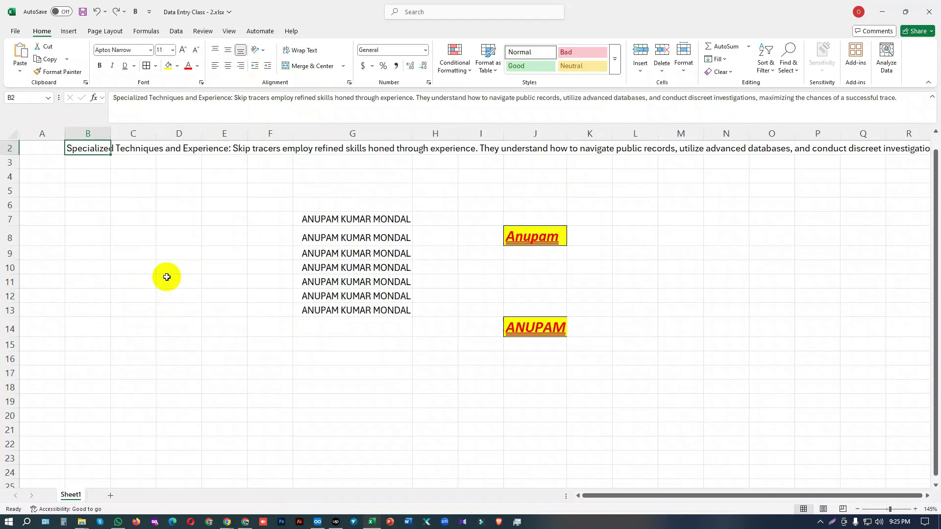
pyautogui.press('Delete')
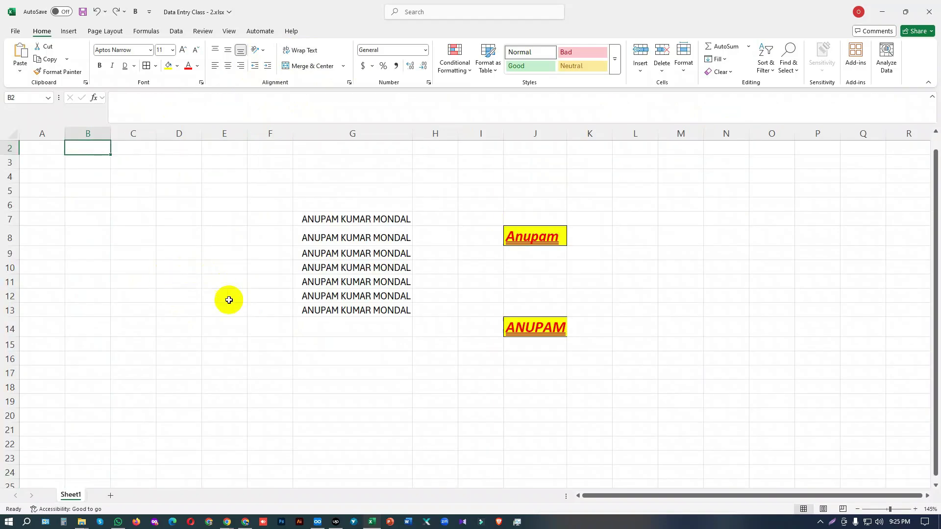
pyautogui.click(227, 281)
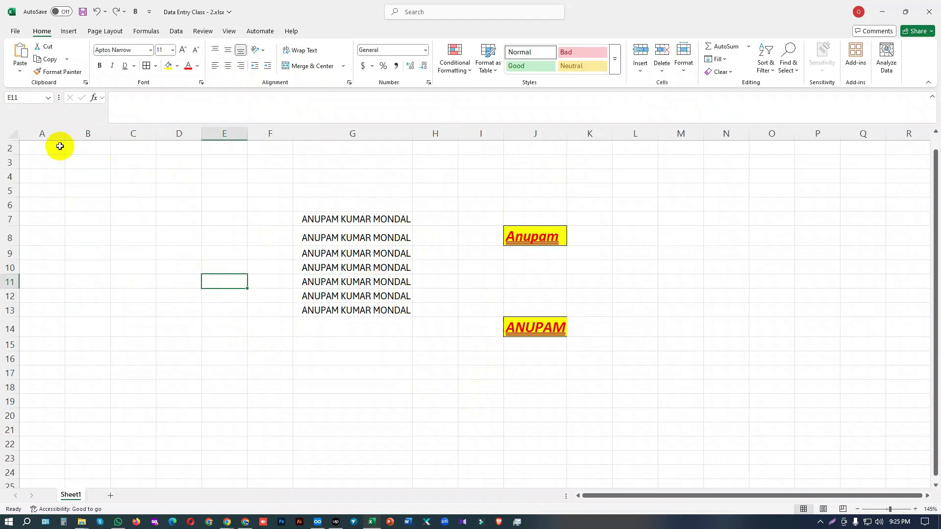
pyautogui.moveTo(53, 146); pyautogui.dragTo(339, 190)
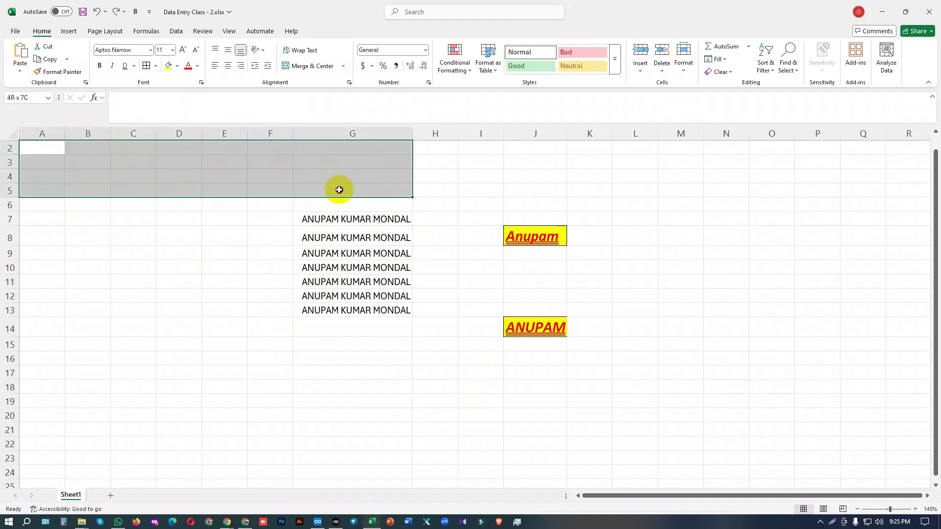
pyautogui.click(158, 308)
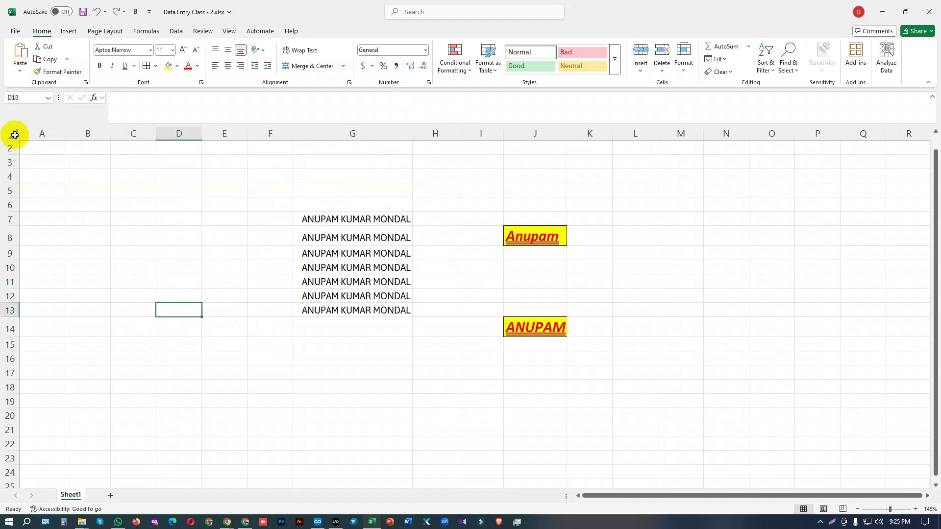
# - Copy the full name from cell G7 into cell A2
pyautogui.click(353, 219)
pyautogui.hotkey('ctrl', 'c')
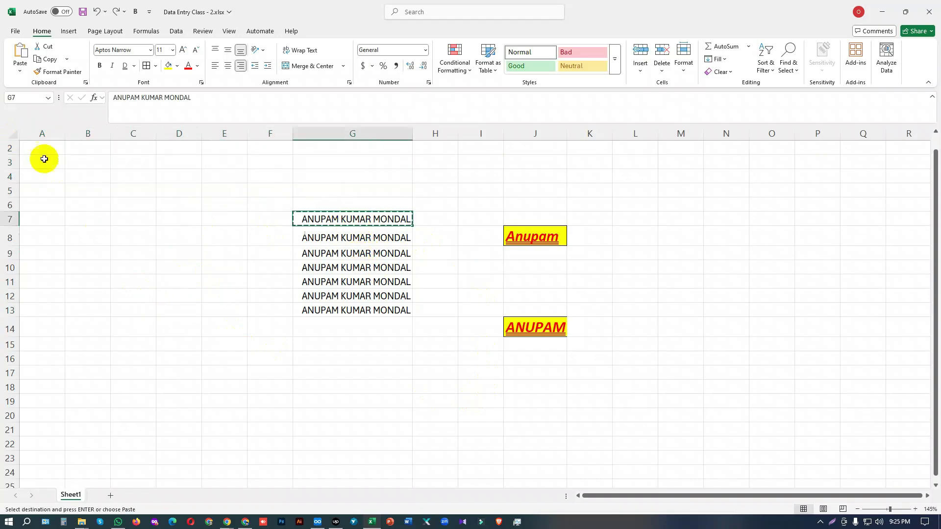
pyautogui.click(50, 154)
pyautogui.hotkey('ctrl', 'v')
pyautogui.click(133, 267)
pyautogui.click(49, 153)
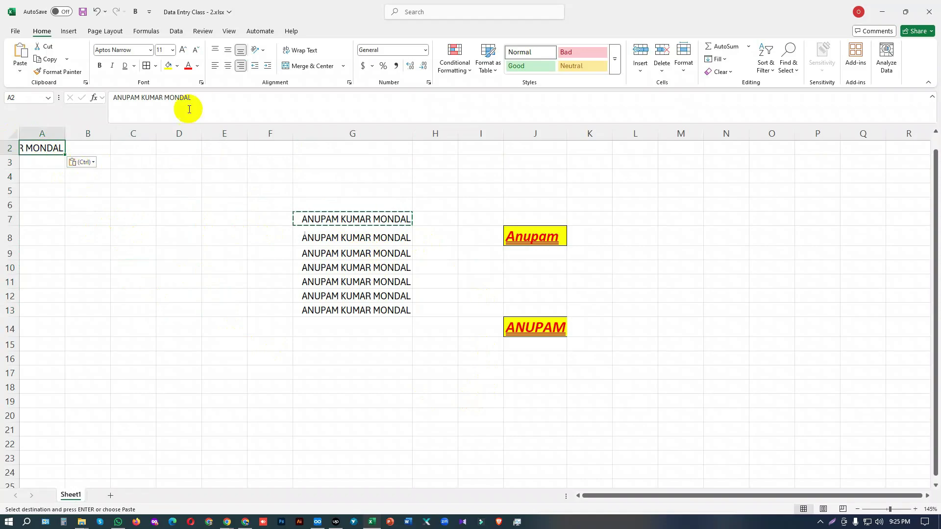
# - Try font size 72 on cell A2 with column A autofitted to the name, and undo both changes
pyautogui.click(172, 50)
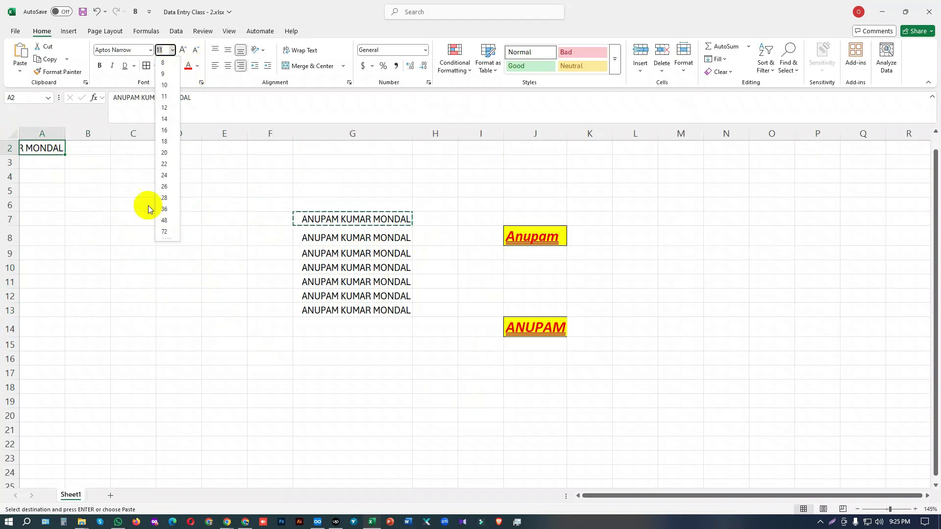
pyautogui.click(164, 231)
pyautogui.click(188, 294)
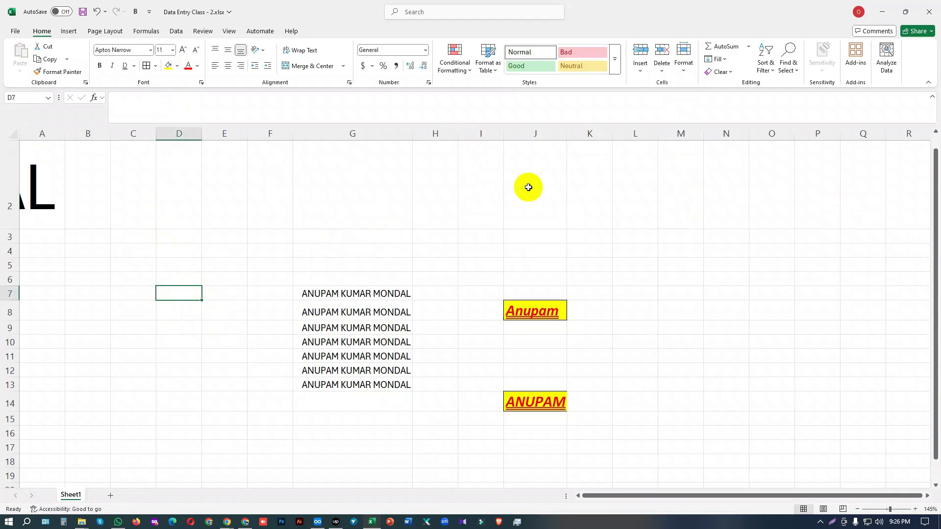
pyautogui.doubleClick(65, 133)
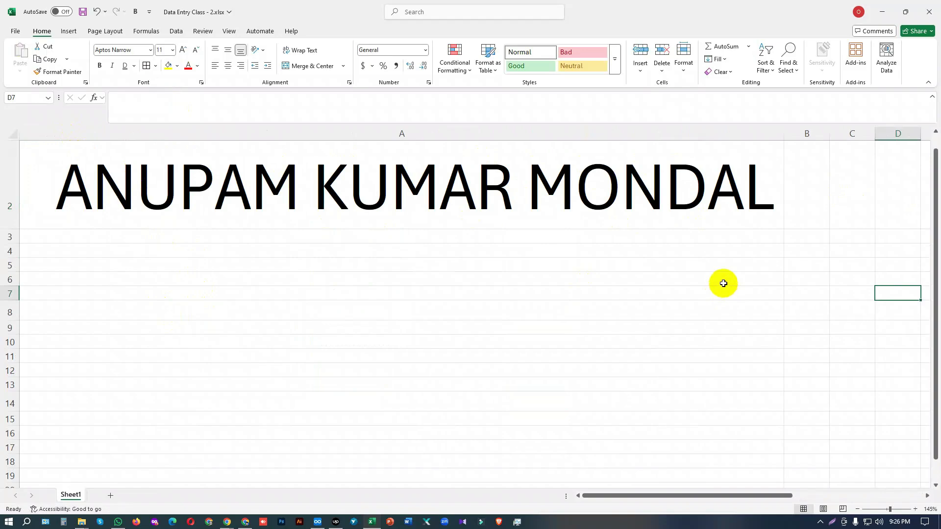
pyautogui.hotkey('ctrl', 'z')
pyautogui.hotkey('ctrl', 'z')
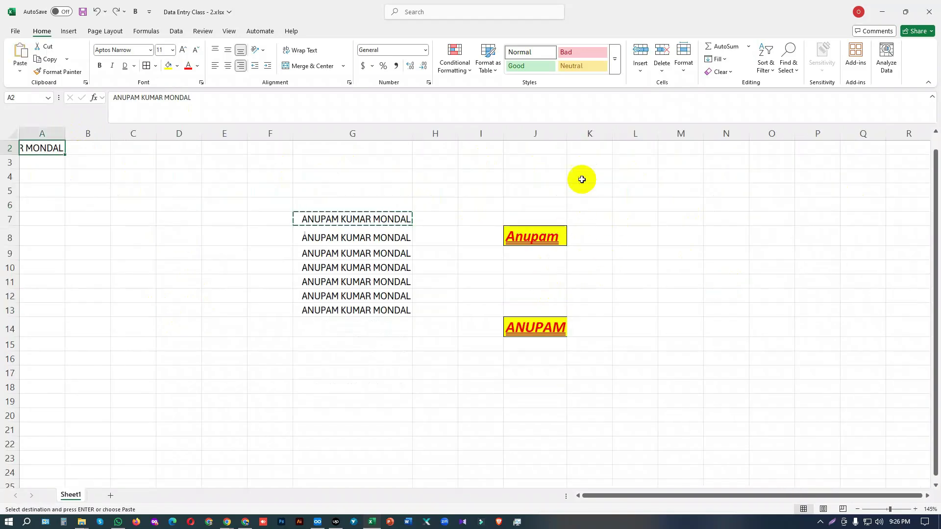
# - Merge and center the range A2:Q5 around the name
pyautogui.moveTo(46, 151); pyautogui.dragTo(914, 183)
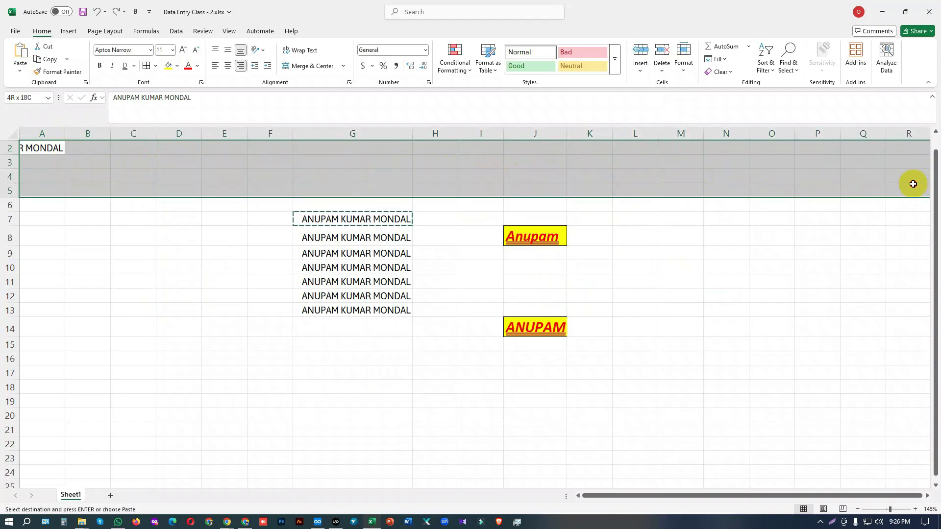
pyautogui.moveTo(913, 183); pyautogui.dragTo(884, 178)
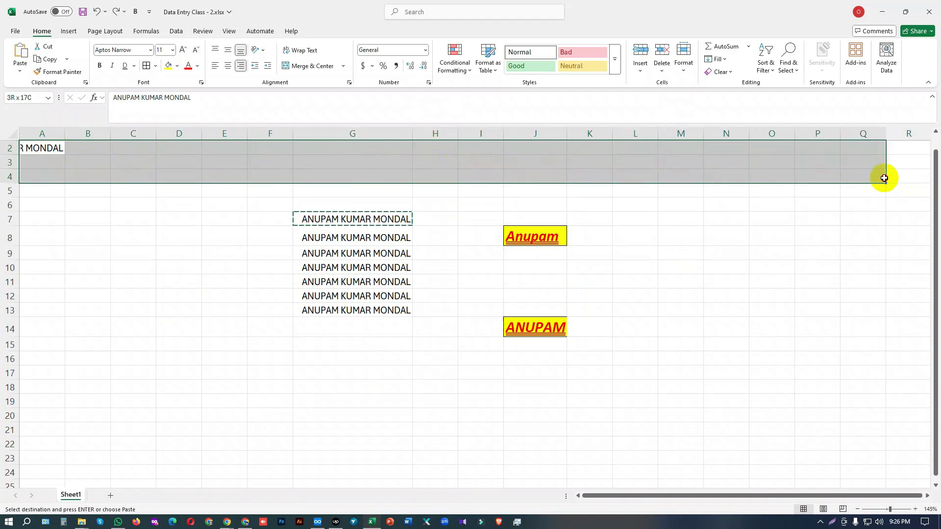
pyautogui.moveTo(884, 178); pyautogui.dragTo(882, 191)
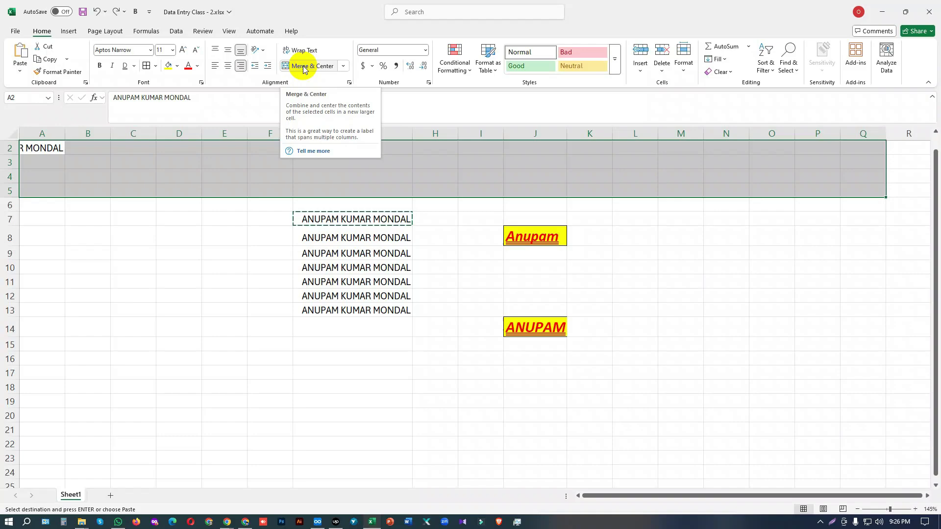
pyautogui.click(303, 67)
pyautogui.click(426, 235)
pyautogui.click(494, 180)
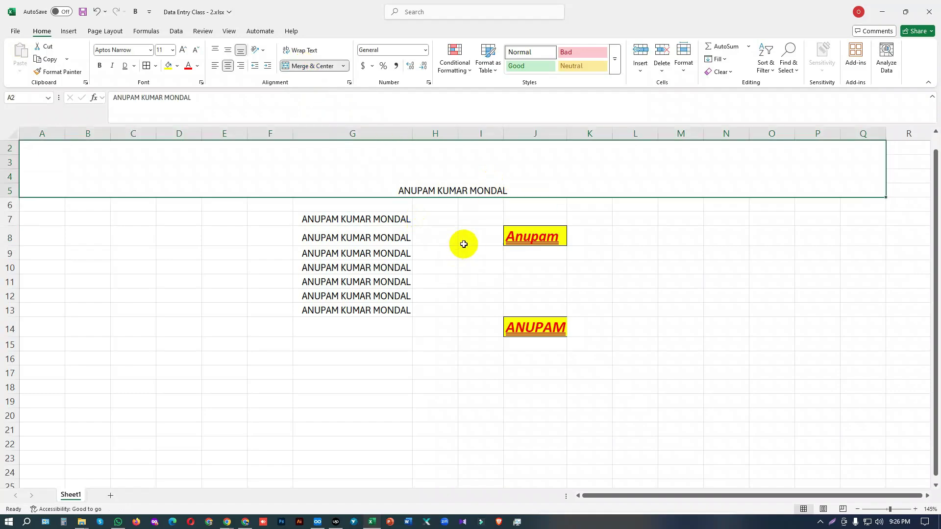
# - Align the name vertically to the middle of the merged A2:Q5 cell and set its font size to 48
pyautogui.click(228, 52)
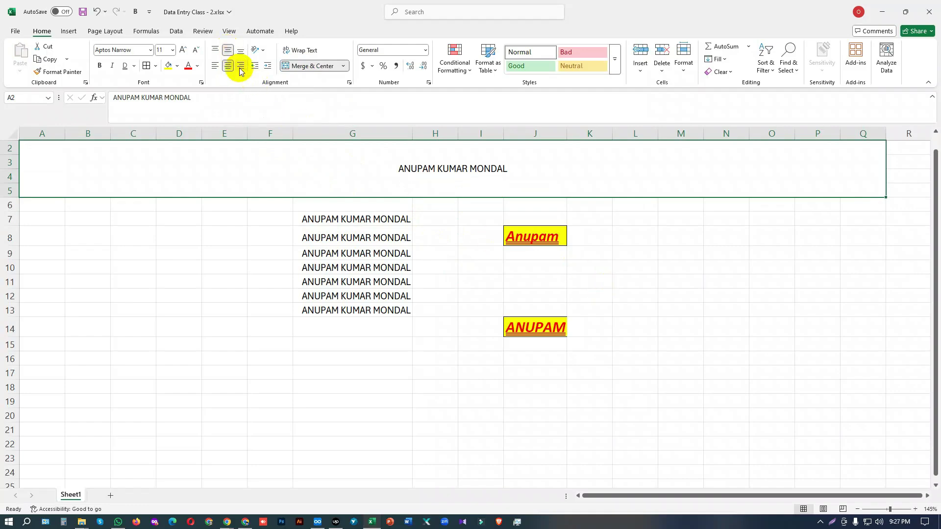
pyautogui.click(172, 50)
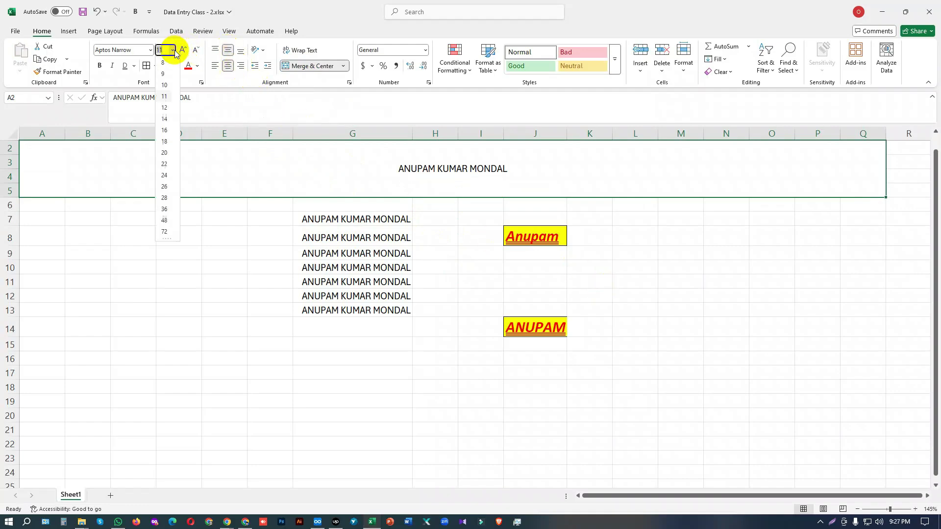
pyautogui.click(165, 220)
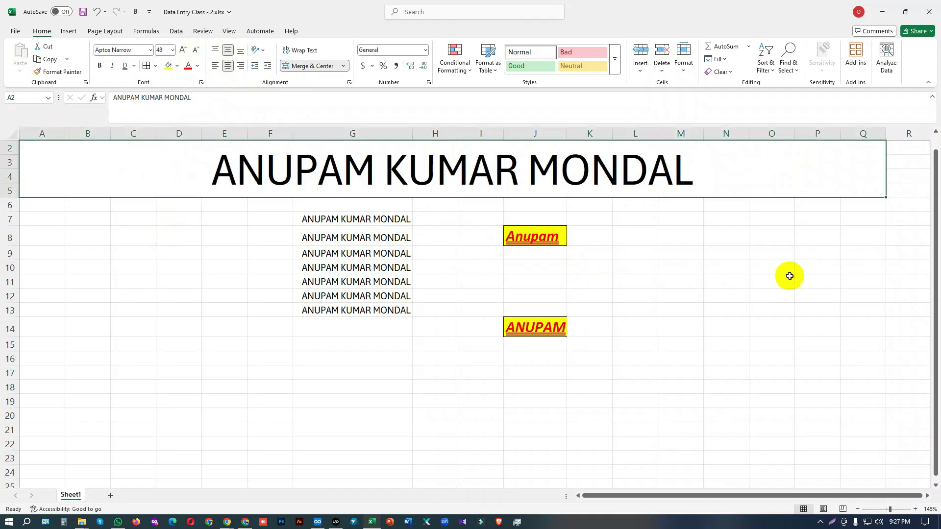
pyautogui.click(771, 281)
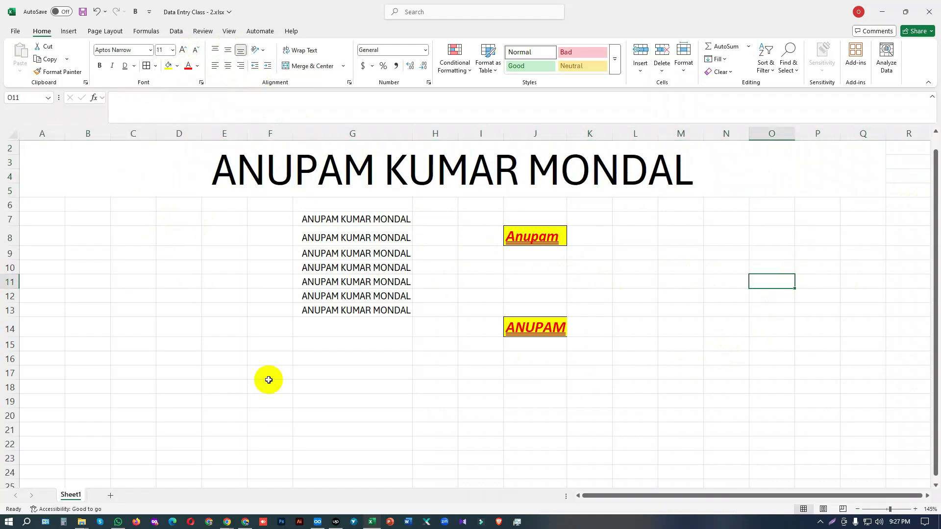
# - Try unmerging the heading cell A2:Q5, and undo the unmerge
pyautogui.click(784, 185)
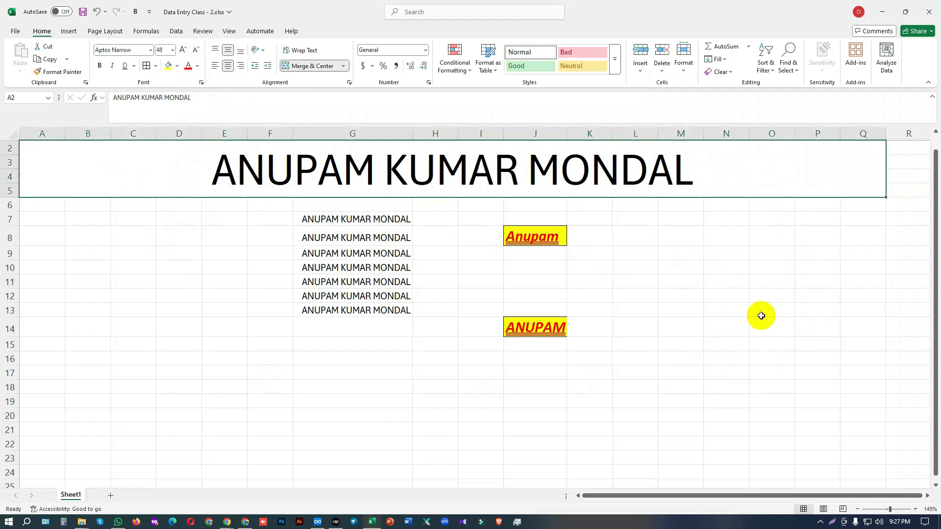
pyautogui.click(343, 66)
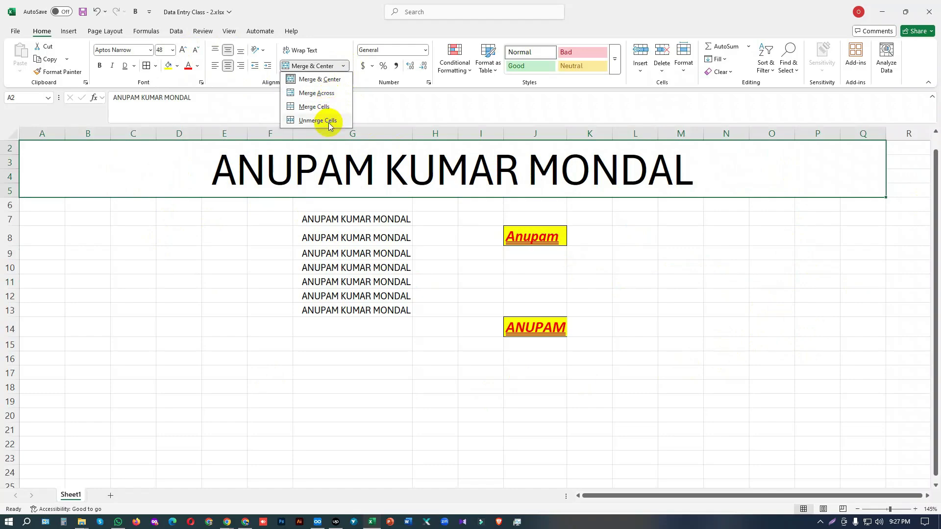
pyautogui.click(329, 123)
pyautogui.click(666, 321)
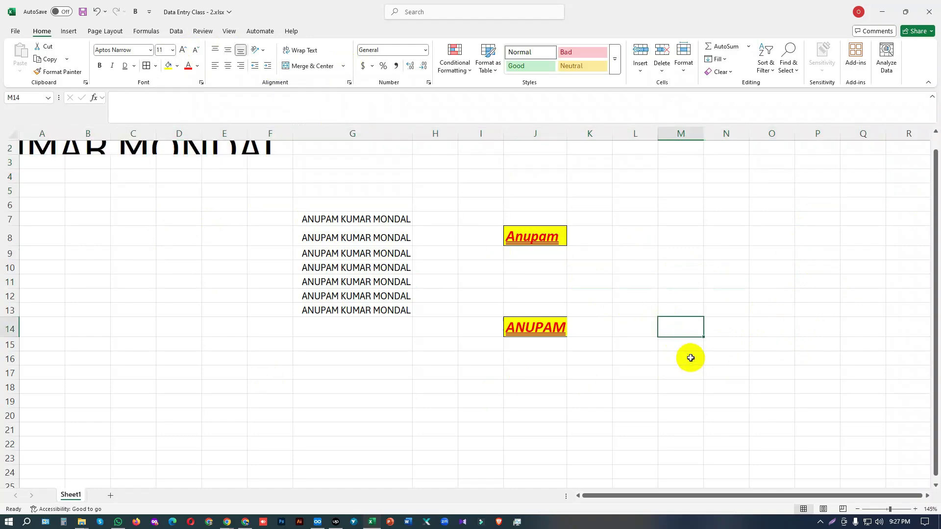
pyautogui.click(96, 11)
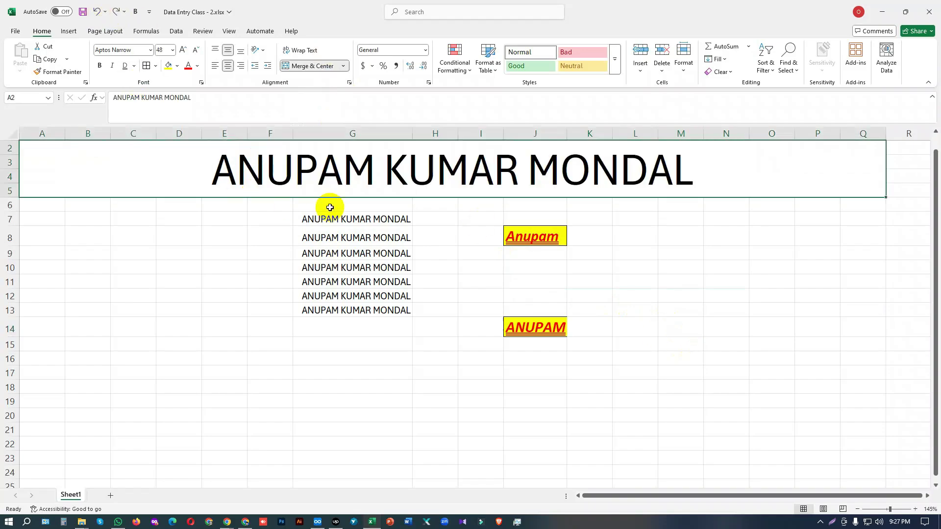
# - Give the merged heading in A2:Q5 a yellow fill and a red font color
pyautogui.click(249, 255)
pyautogui.click(280, 171)
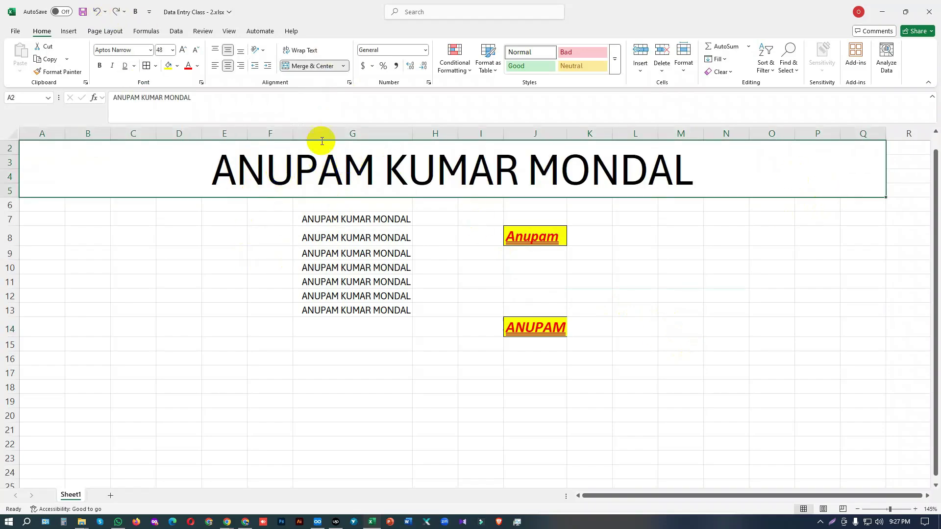
pyautogui.click(168, 65)
pyautogui.click(188, 66)
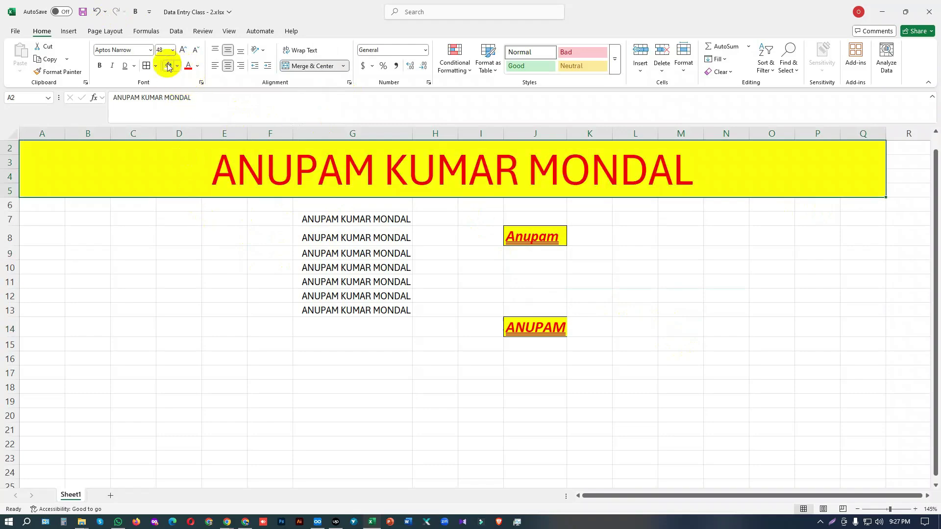
pyautogui.click(683, 285)
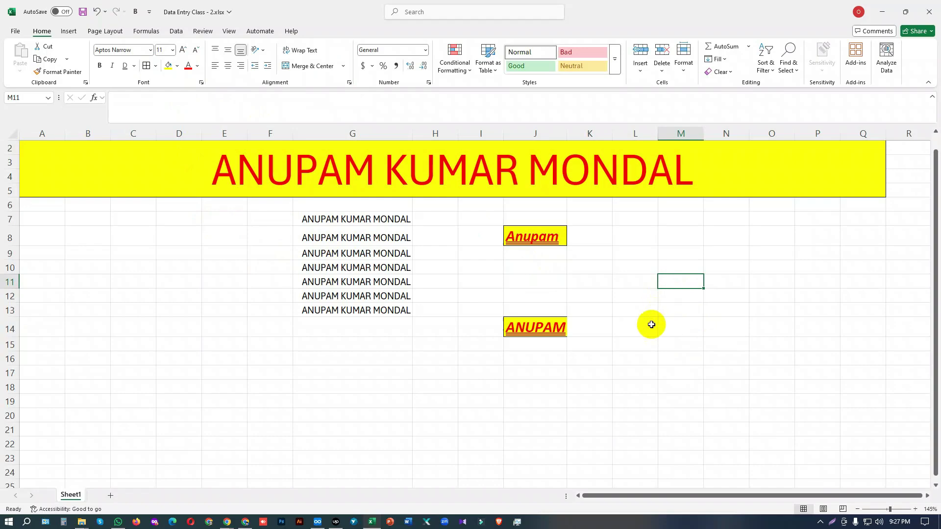
pyautogui.scroll(-8, 643, 314)
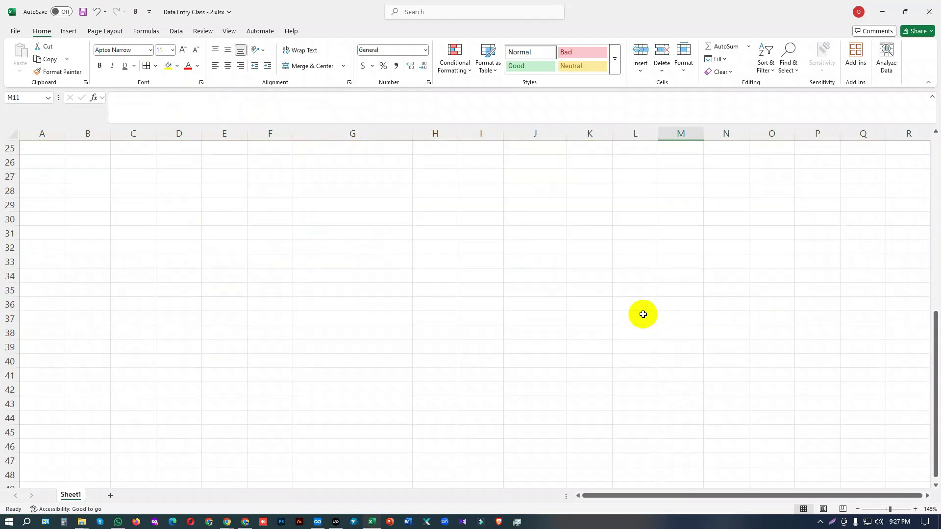
pyautogui.scroll(8, 643, 314)
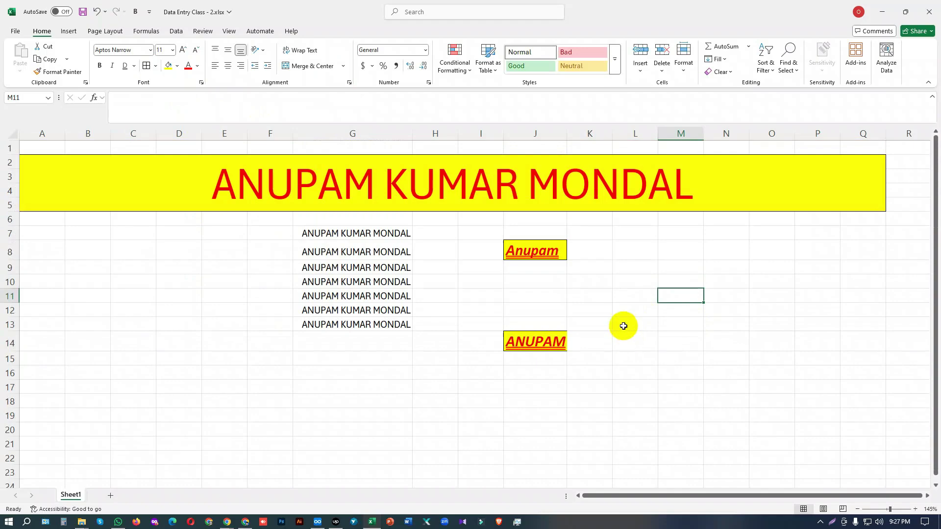
# - Change cell J14 to a black fill with a white font color
pyautogui.click(542, 406)
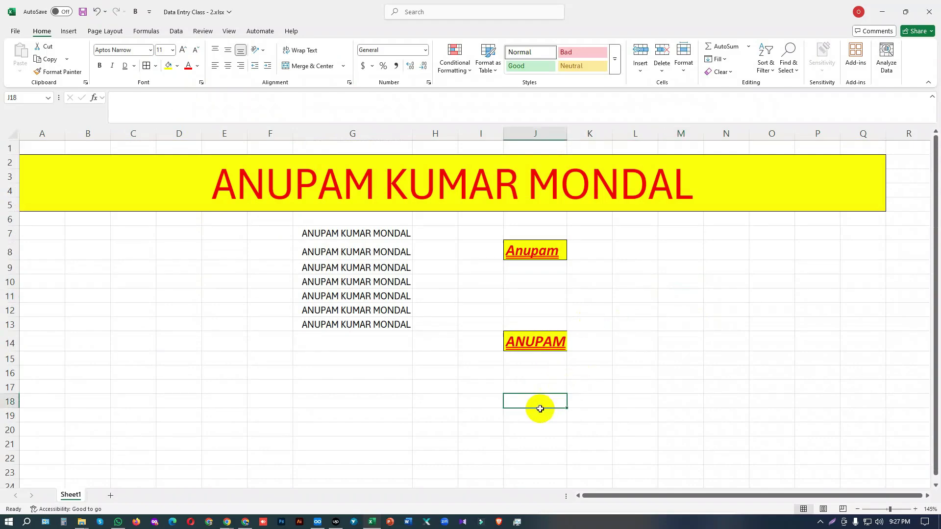
pyautogui.click(545, 347)
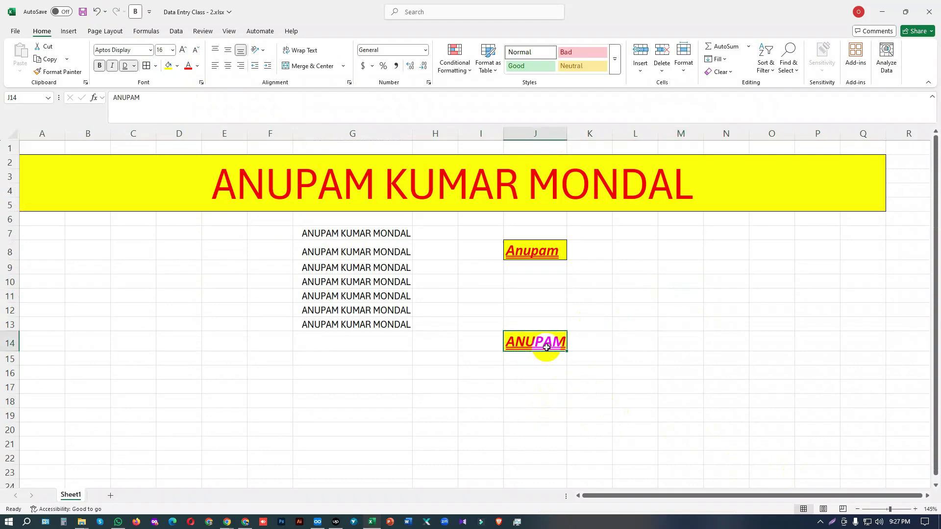
pyautogui.click(177, 66)
pyautogui.click(181, 115)
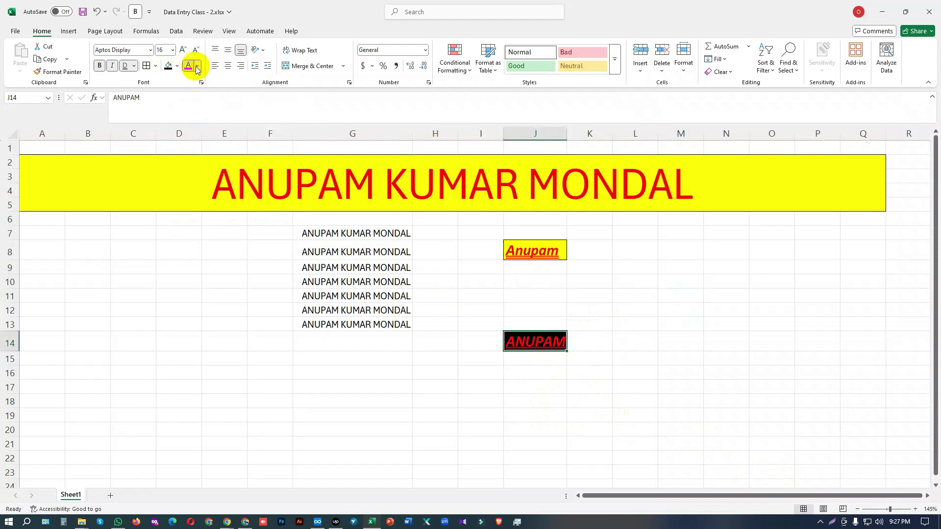
pyautogui.click(196, 67)
pyautogui.click(192, 128)
pyautogui.click(686, 372)
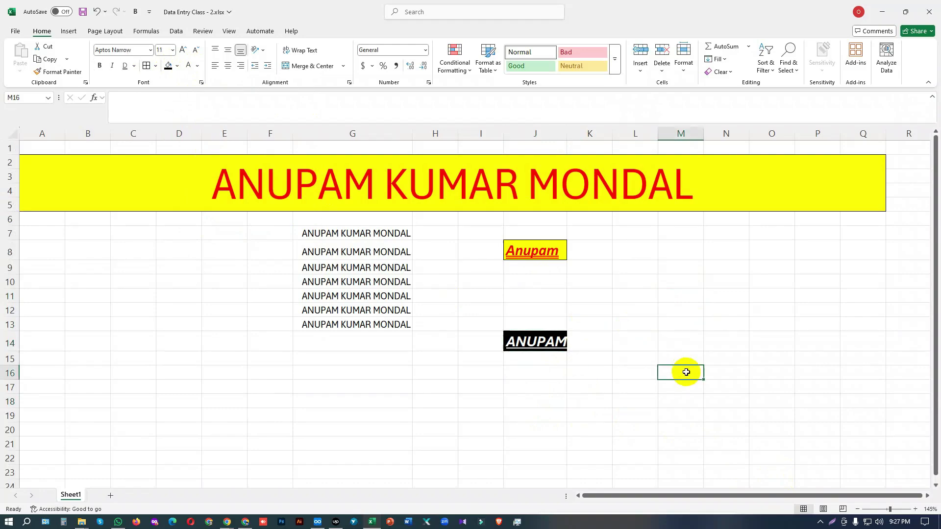
# - Widen column J slightly so the text in J14 fits inside the cell
pyautogui.click(543, 347)
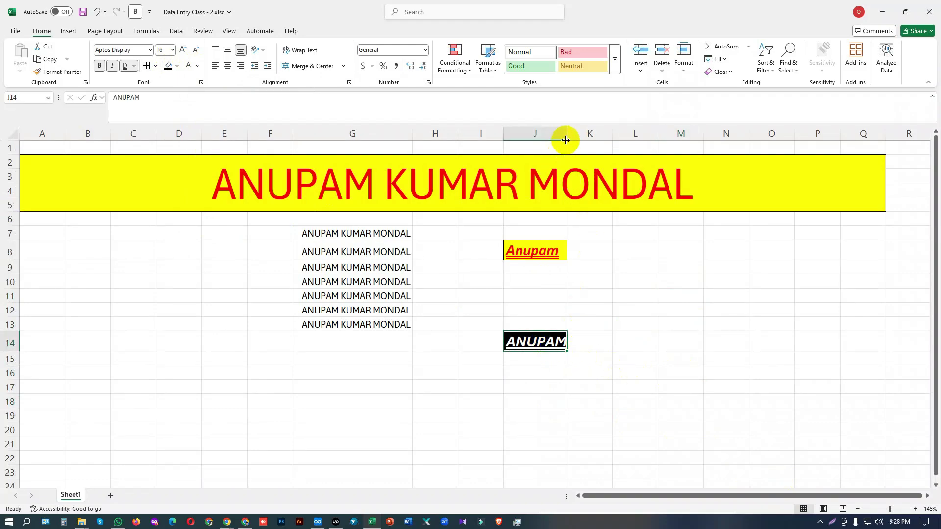
pyautogui.moveTo(567, 131); pyautogui.dragTo(575, 131)
pyautogui.click(678, 399)
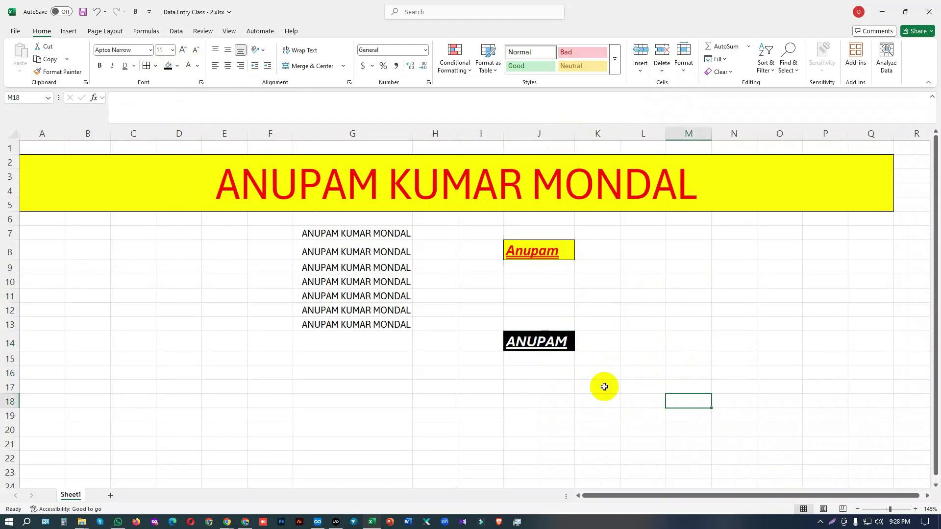
# - With J14 selected, screen-capture the formula bar strip, outline the formula bar and the Name Box with red rectangles, and discard the capture
pyautogui.click(559, 343)
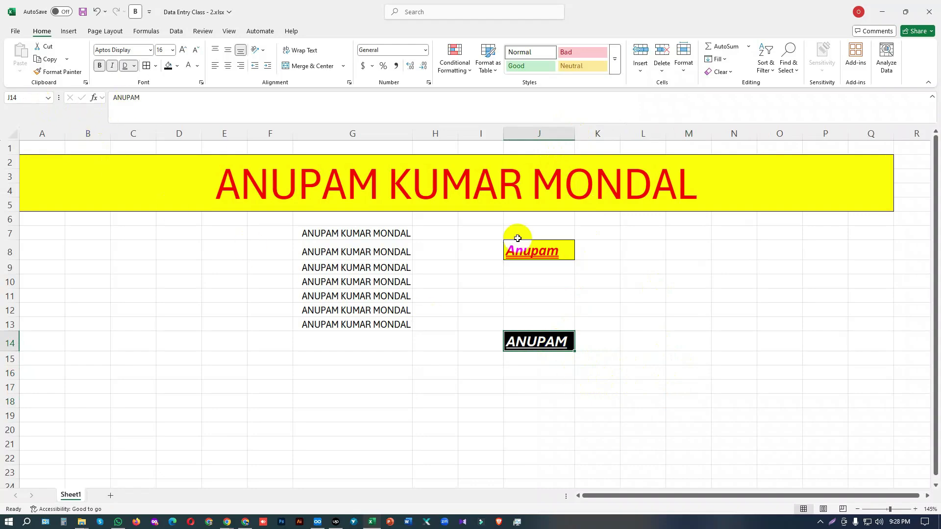
pyautogui.click(832, 521)
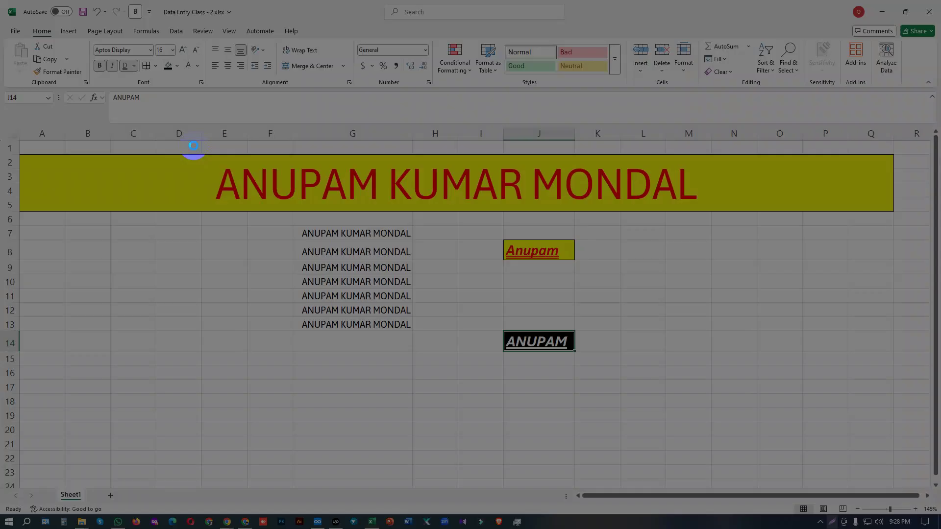
pyautogui.moveTo(0, 86)
pyautogui.mouseDown()
pyautogui.moveTo(69, 128)
pyautogui.moveTo(795, 135)
pyautogui.moveTo(939, 127)
pyautogui.mouseUp()
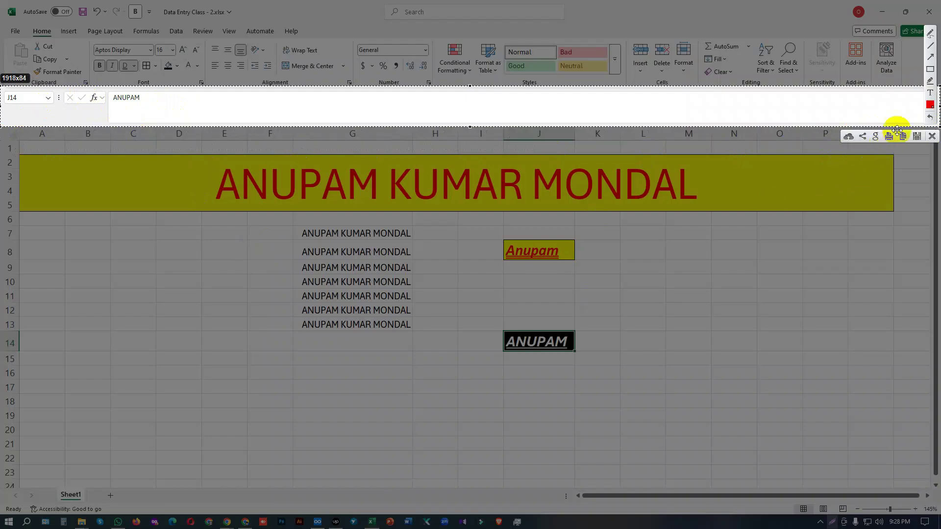
pyautogui.click(931, 72)
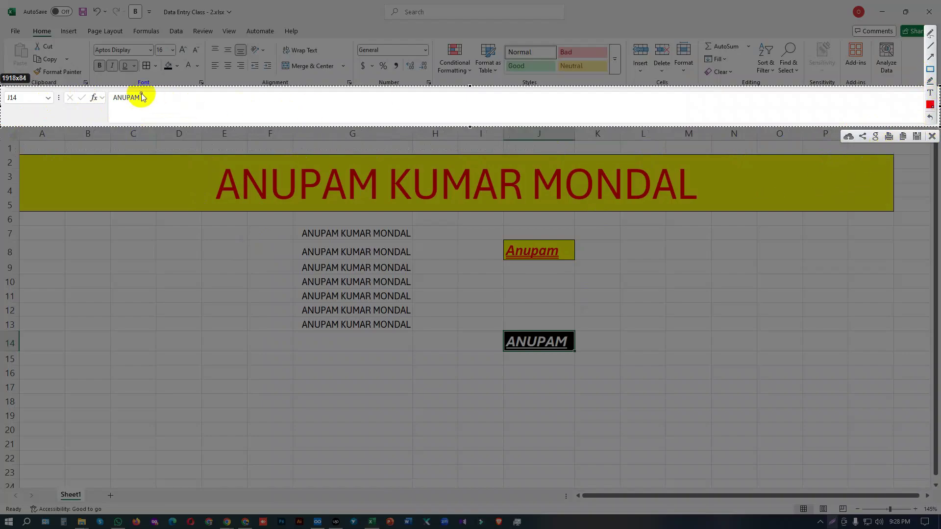
pyautogui.moveTo(202, 105); pyautogui.dragTo(67, 93)
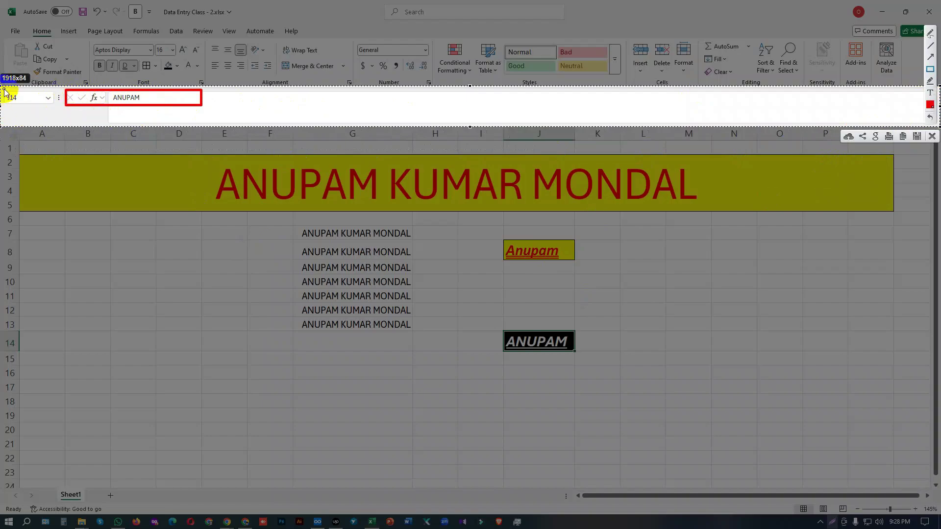
pyautogui.moveTo(5, 95); pyautogui.dragTo(56, 104)
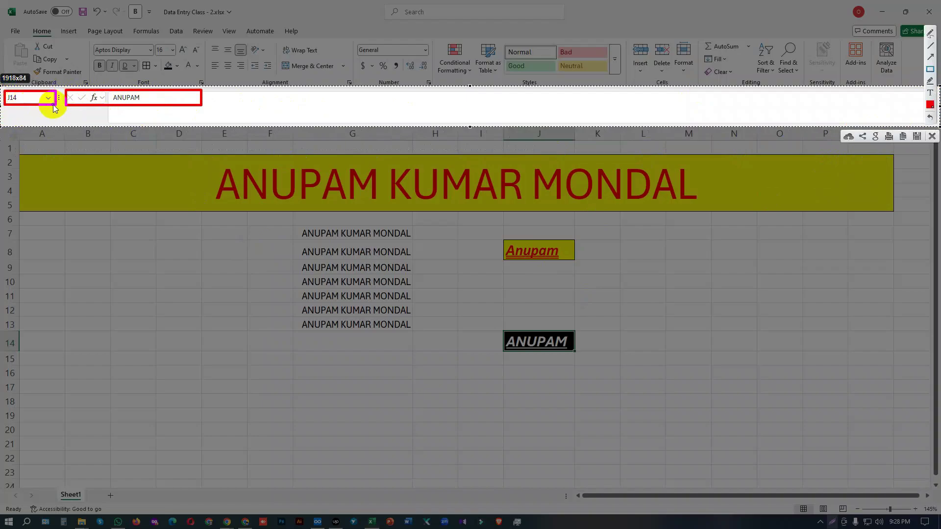
pyautogui.click(931, 135)
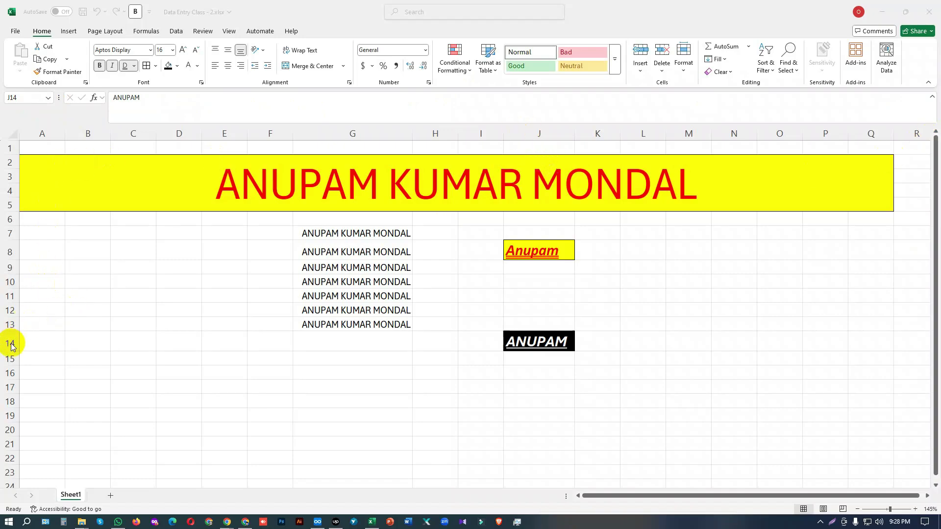
# - Examine how column J and cell J14 are referenced in the Name Box, including its list of names
pyautogui.click(531, 133)
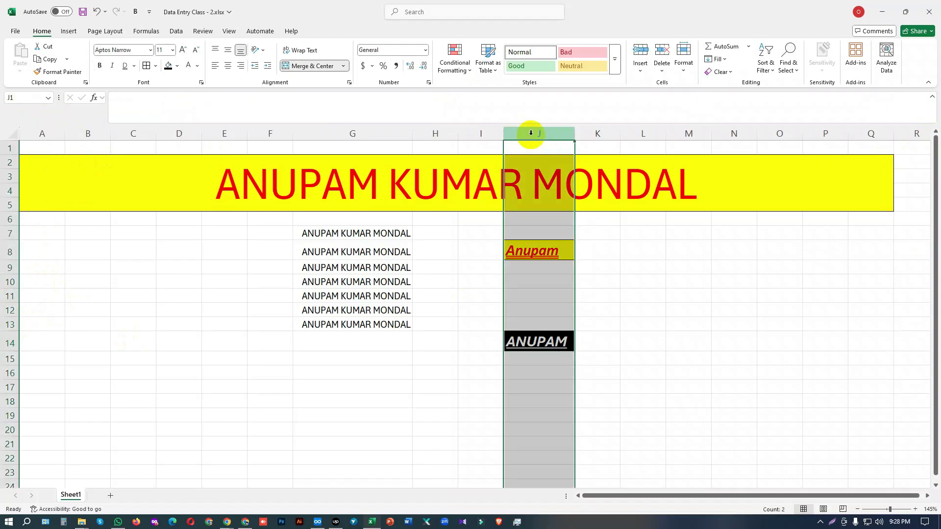
pyautogui.click(702, 429)
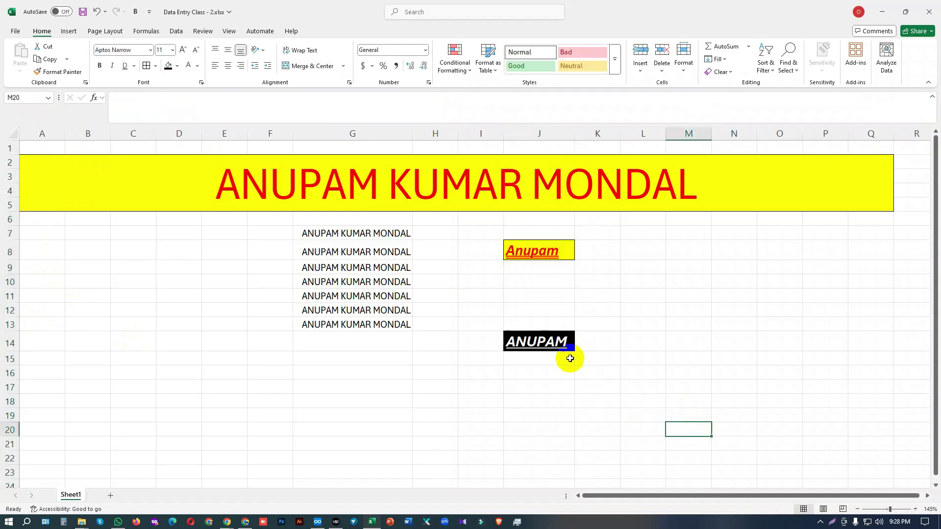
pyautogui.click(569, 347)
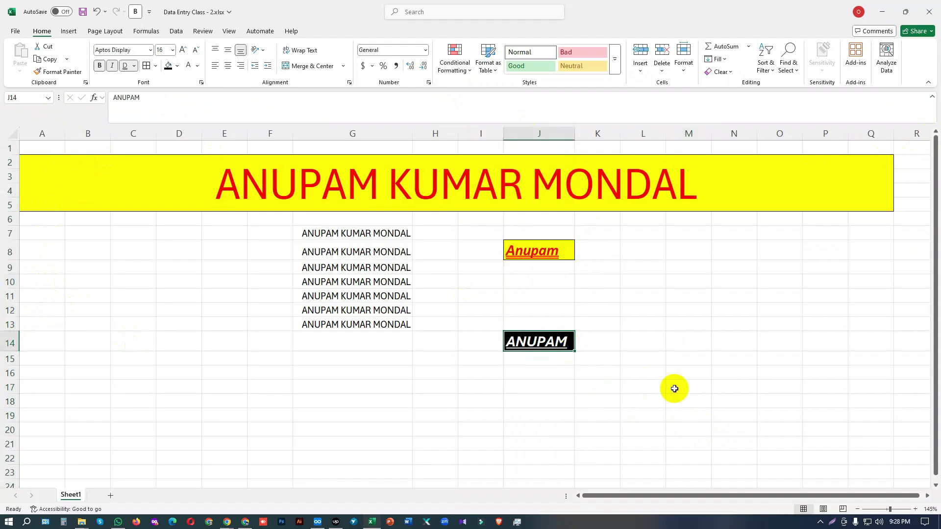
pyautogui.click(48, 97)
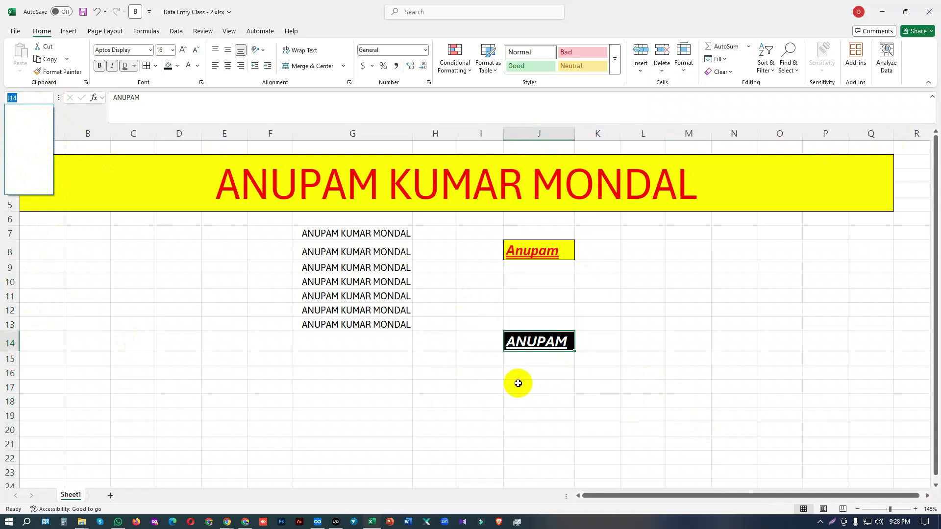
pyautogui.press('Escape')
# - Select cells J8 and J14 together in both orders and check which cell reference the Name Box shows
pyautogui.click(528, 252)
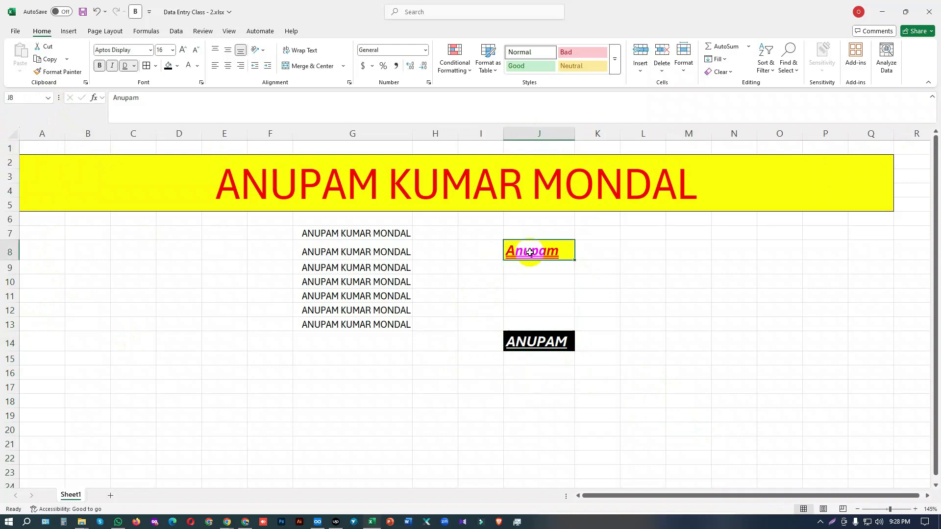
pyautogui.keyDown('ctrl'); pyautogui.click(539, 342); pyautogui.keyUp('ctrl')
pyautogui.click(49, 97)
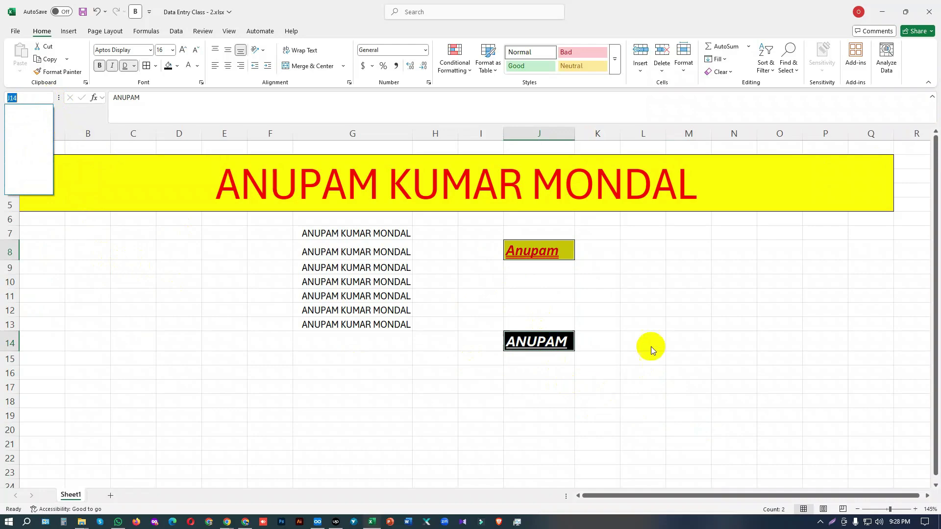
pyautogui.click(652, 330)
pyautogui.click(557, 342)
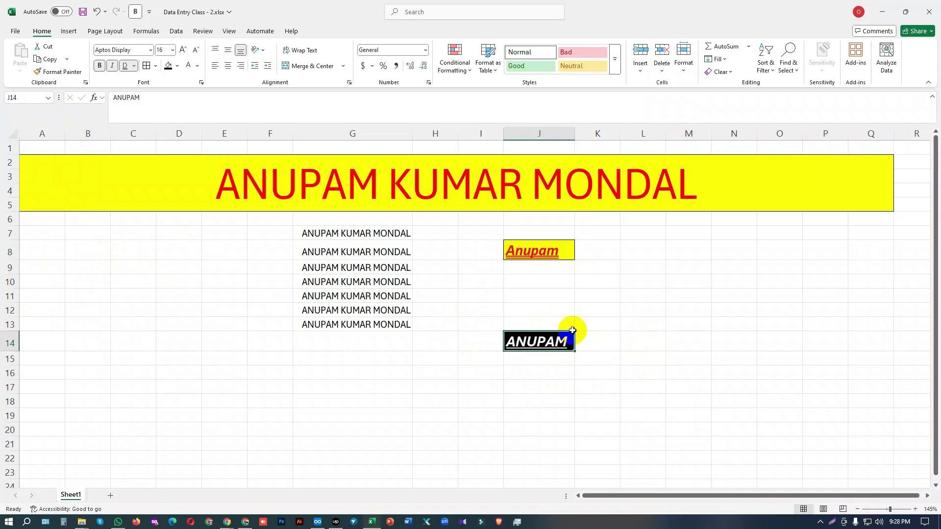
pyautogui.keyDown('ctrl'); pyautogui.click(536, 249); pyautogui.keyUp('ctrl')
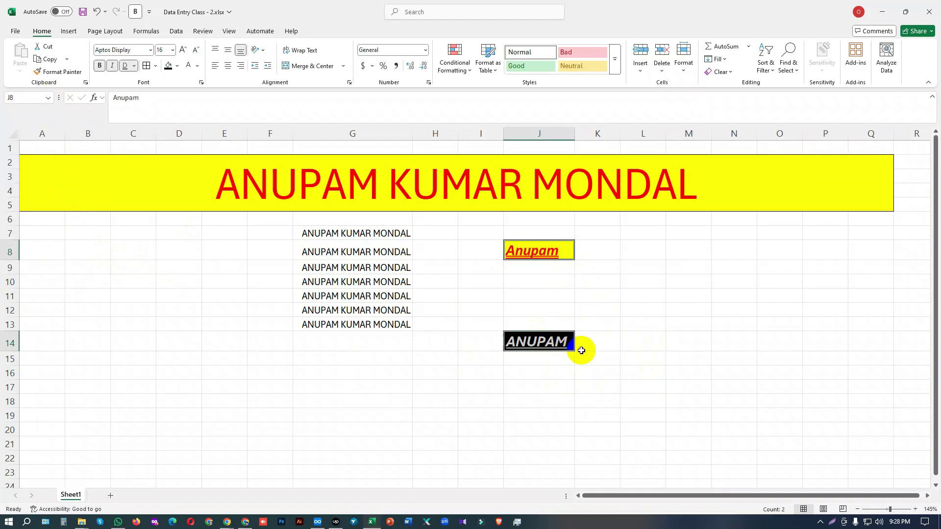
pyautogui.click(622, 354)
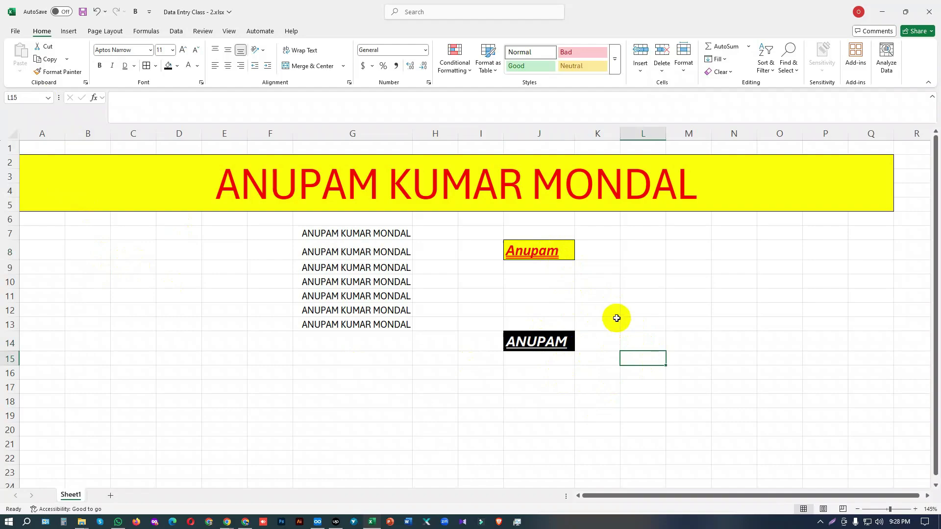
pyautogui.click(557, 342)
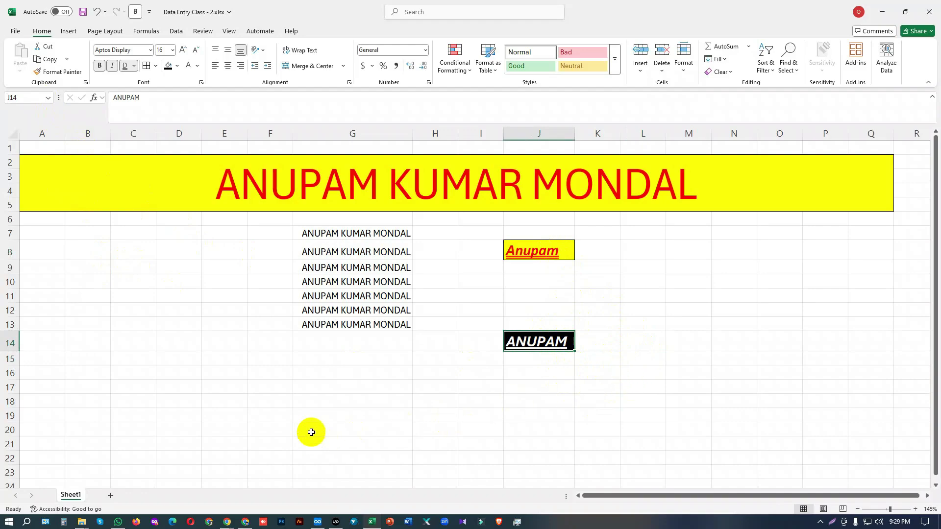
# - Add a new worksheet after Sheet1, look over its empty grid, and switch to Sheet1 and back to the new sheet
pyautogui.click(110, 498)
pyautogui.scroll(-20, 235, 281)
pyautogui.scroll(20, 235, 281)
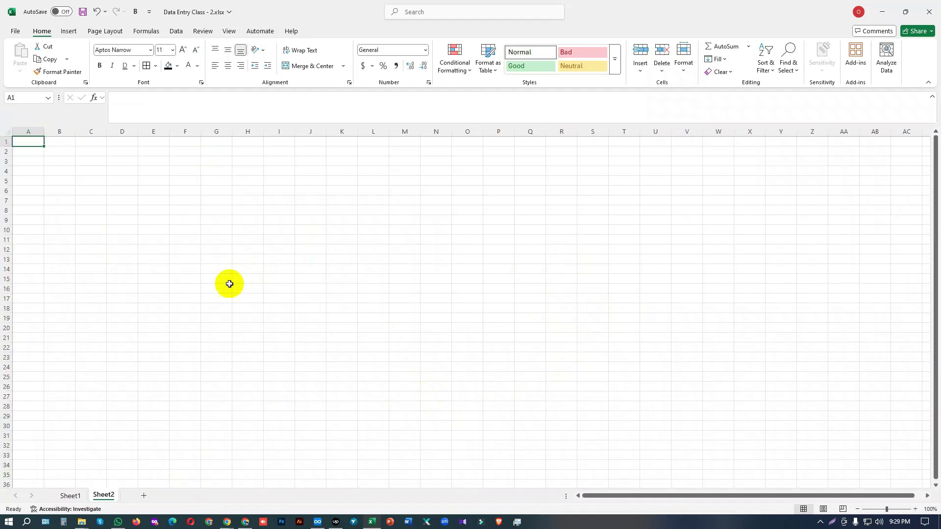
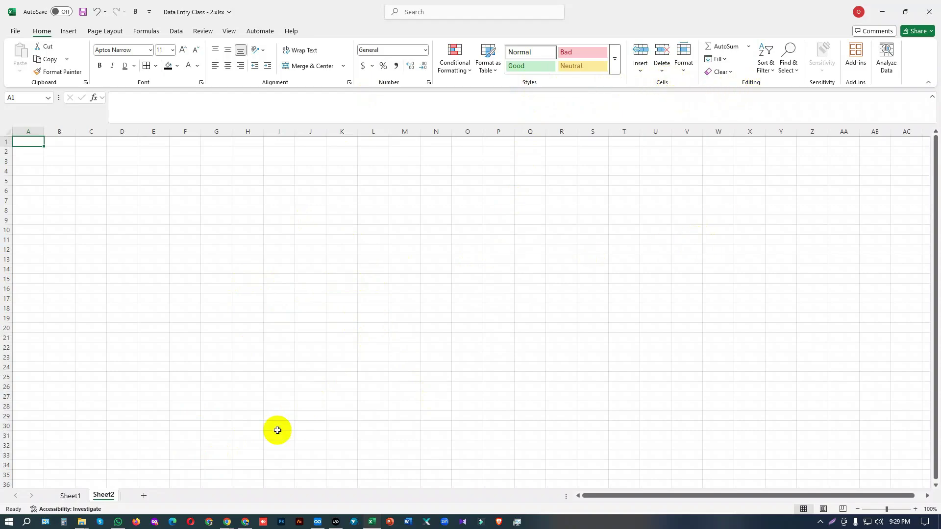
pyautogui.click(71, 496)
pyautogui.click(102, 495)
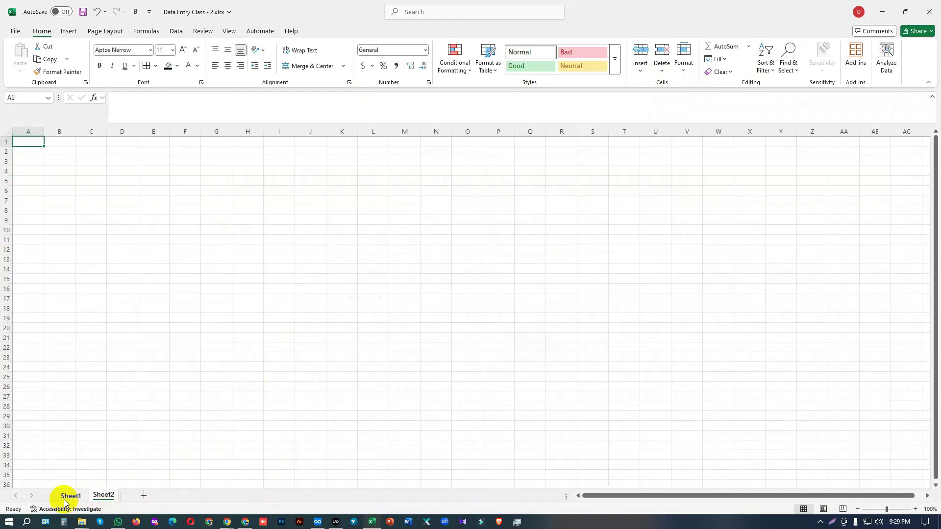
# - Enter 98000 in cell F6 and 76000 in cell F7 of Sheet2
pyautogui.click(189, 192)
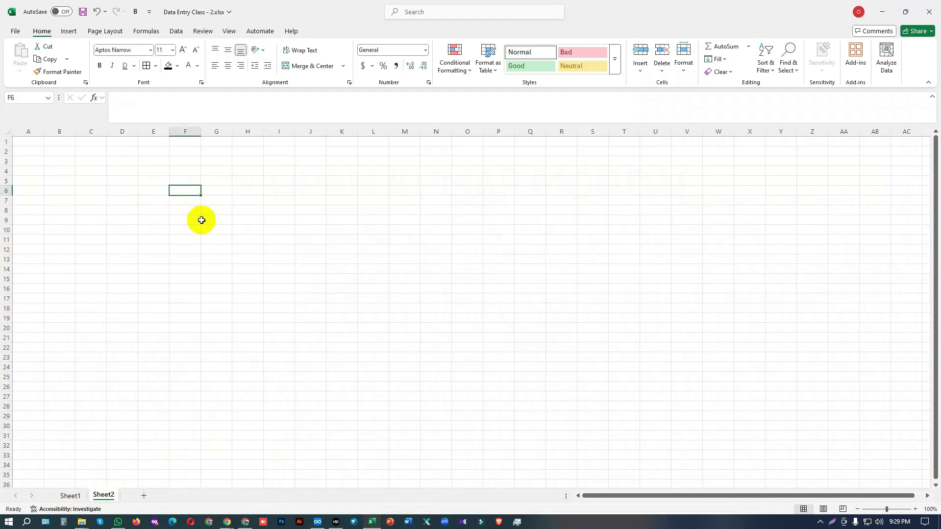
pyautogui.scroll(3, 143, 181)
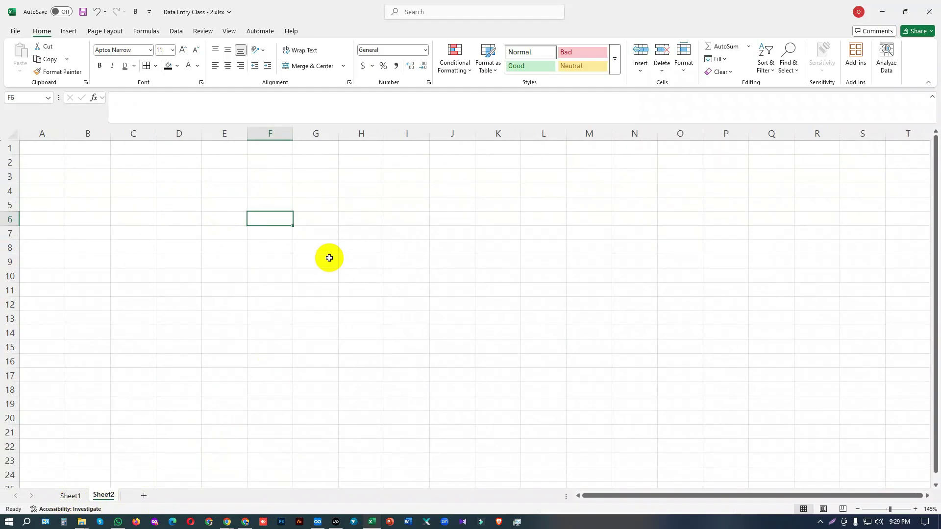
pyautogui.write('98000')
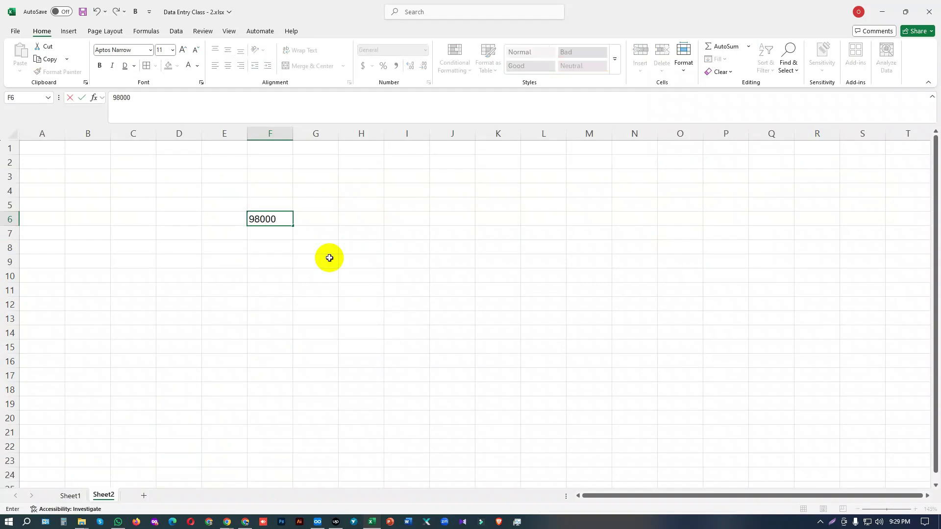
pyautogui.click(325, 275)
pyautogui.click(283, 222)
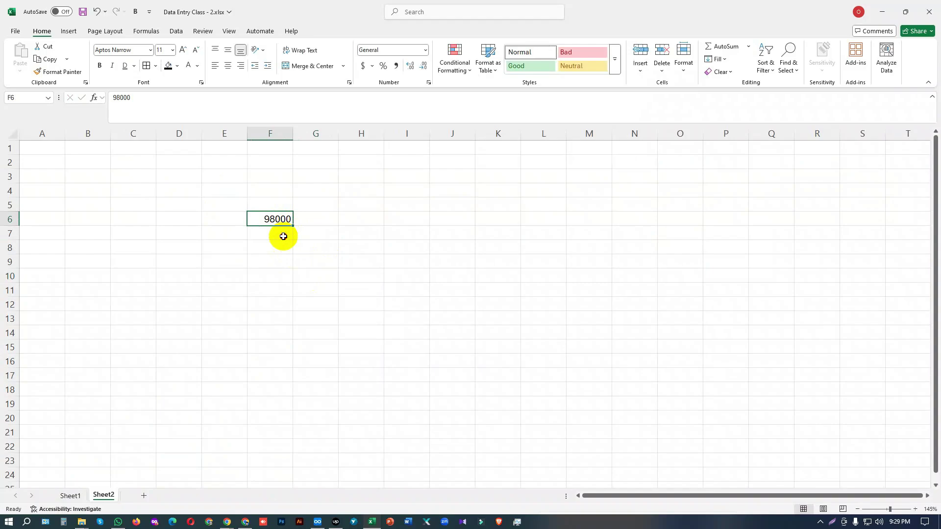
pyautogui.click(283, 236)
pyautogui.write('7600')
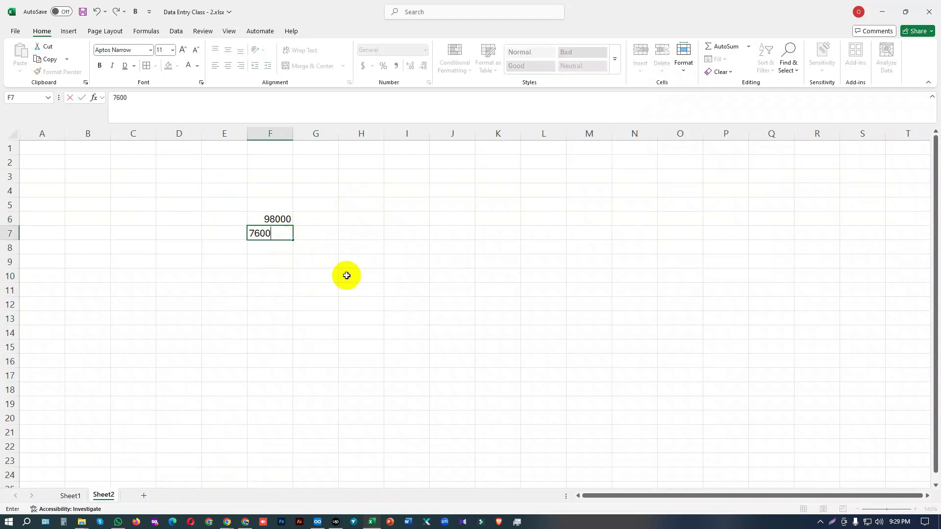
pyautogui.write('0')
pyautogui.click(365, 317)
# - Enter 100000 in cell F9 and fill the gap above it in F8 with 99651
pyautogui.click(283, 265)
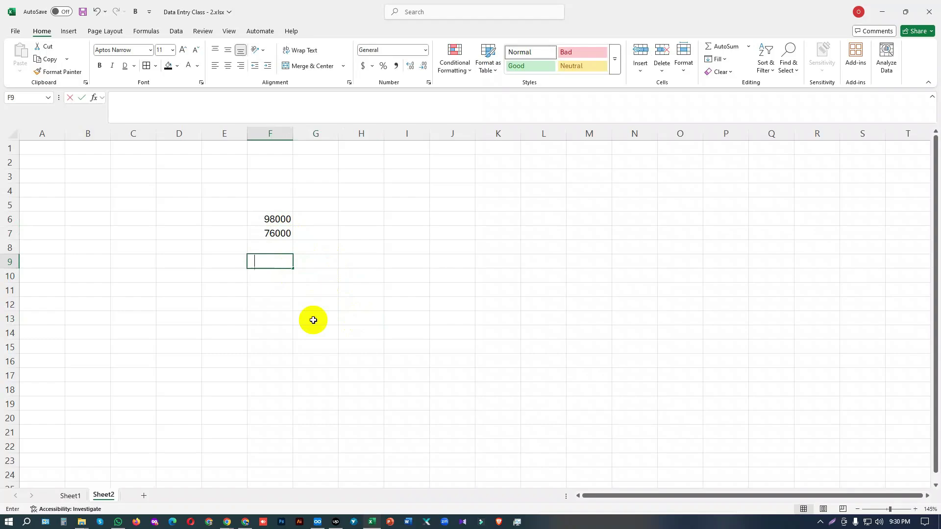
pyautogui.write('100000')
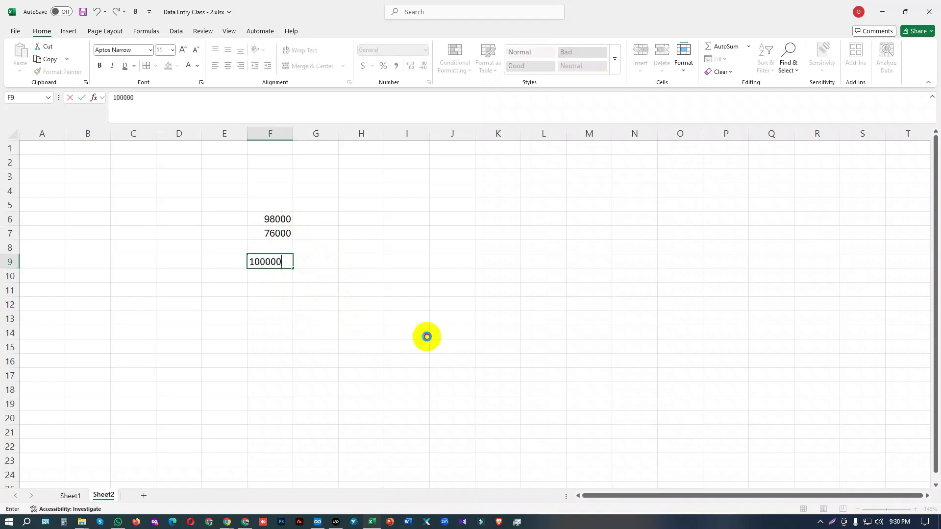
pyautogui.click(385, 336)
pyautogui.click(288, 248)
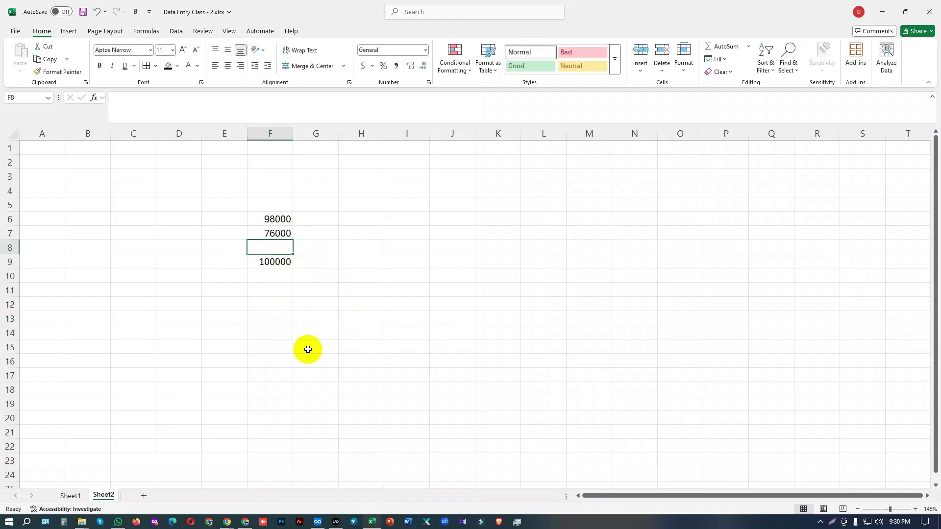
pyautogui.write('99651')
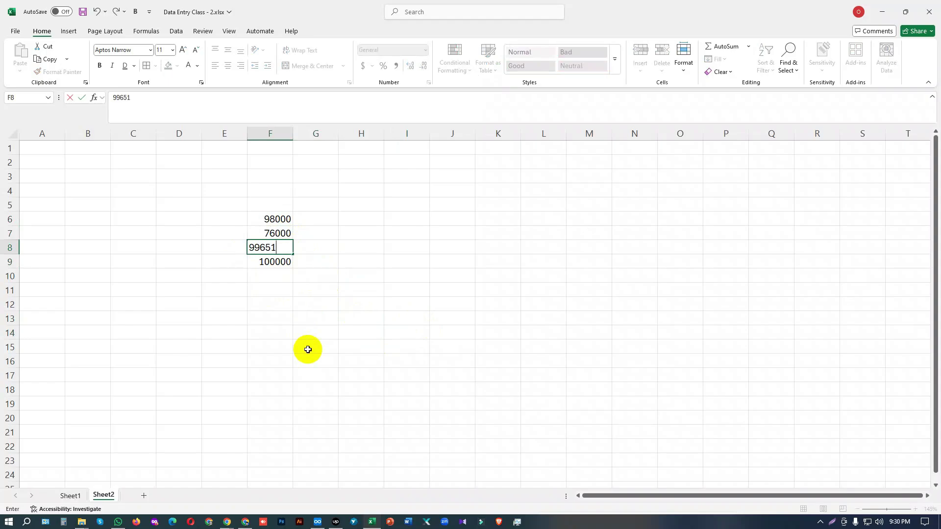
pyautogui.click(361, 334)
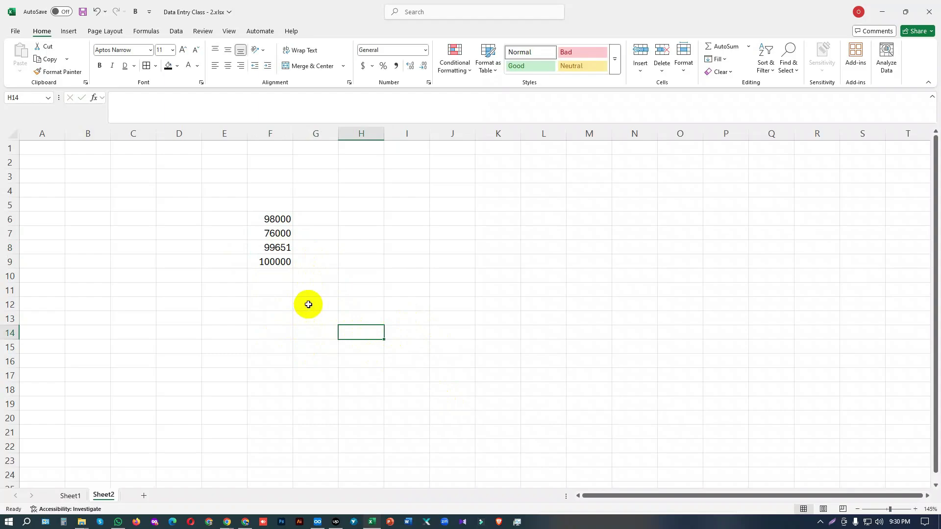
# - Check the amounts in cells F6 to F9 one after another
pyautogui.click(257, 217)
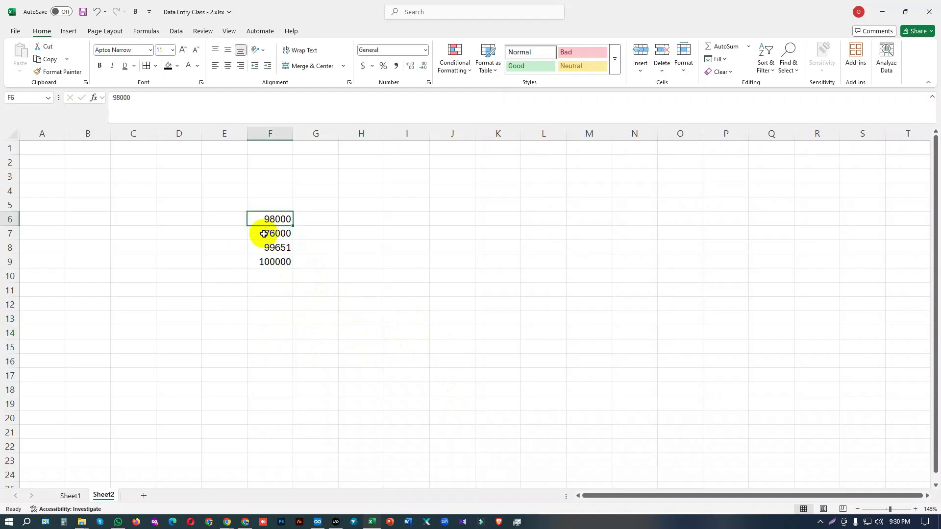
pyautogui.click(264, 234)
pyautogui.click(259, 247)
pyautogui.click(260, 262)
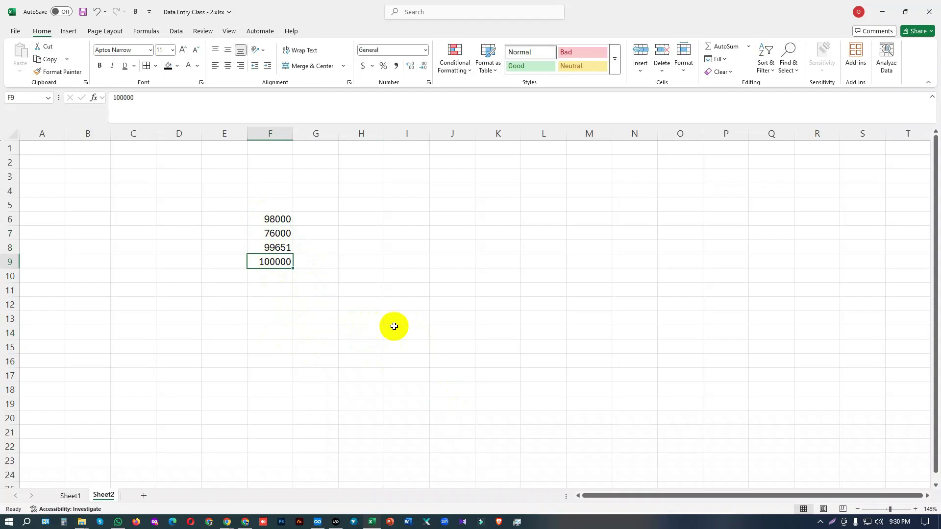
pyautogui.click(436, 276)
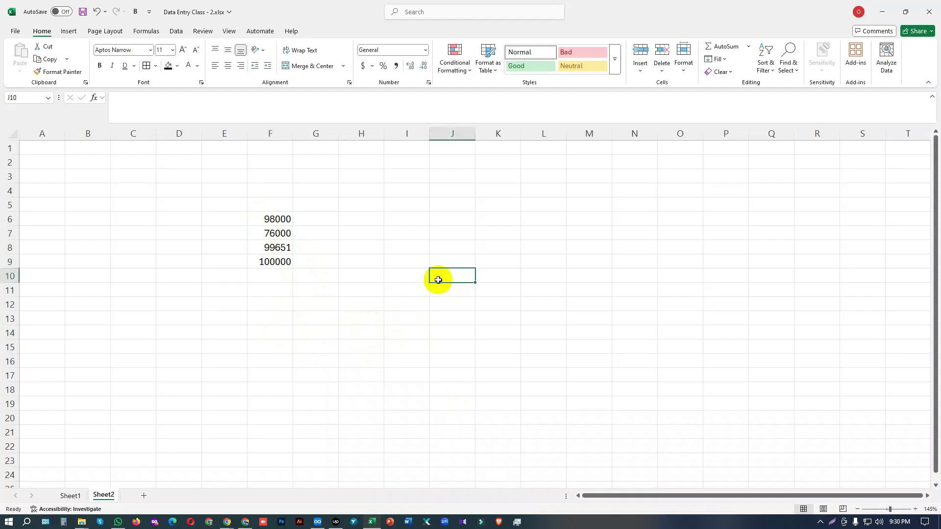
# - Apply the Number format to the whole of column F and check the amount in F8
pyautogui.click(263, 136)
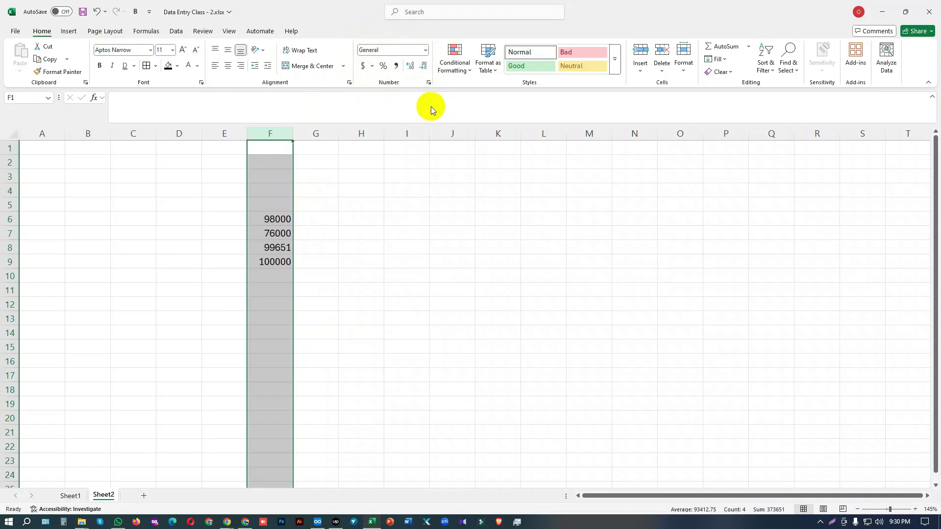
pyautogui.click(426, 52)
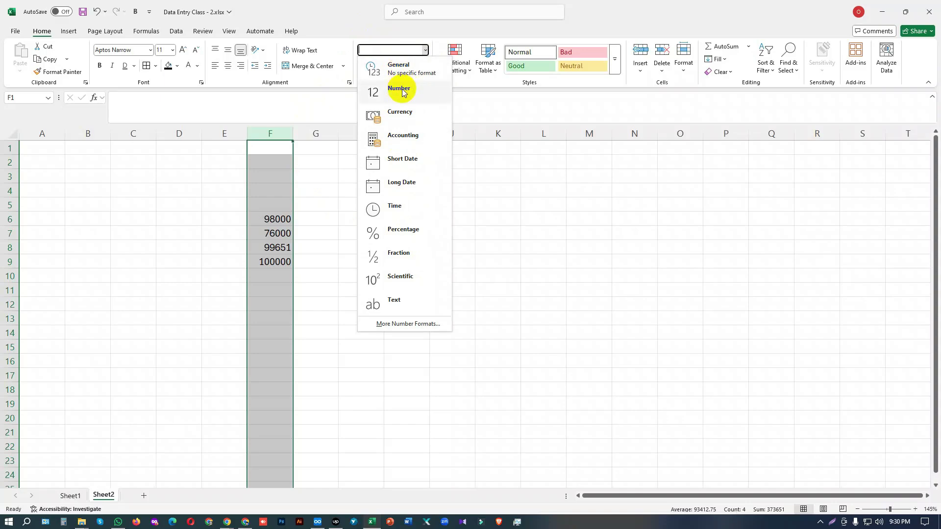
pyautogui.click(401, 89)
pyautogui.click(400, 313)
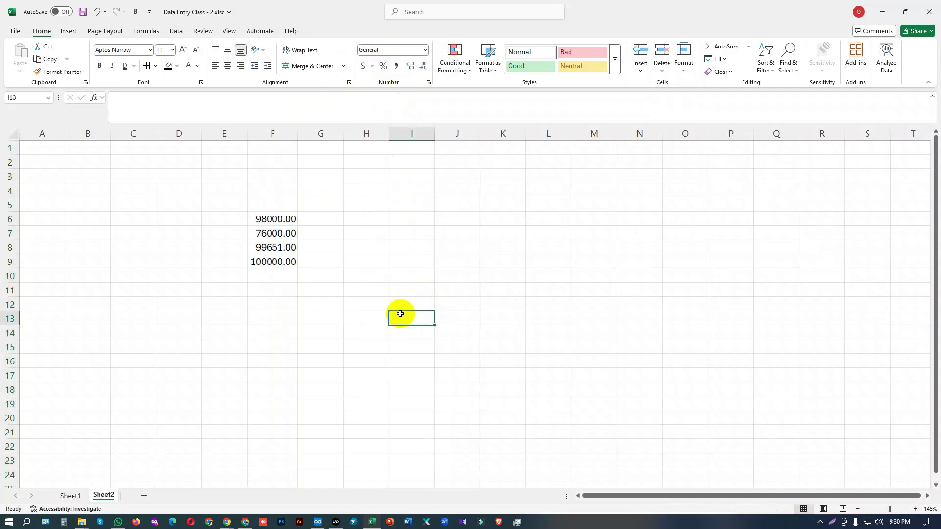
pyautogui.click(278, 245)
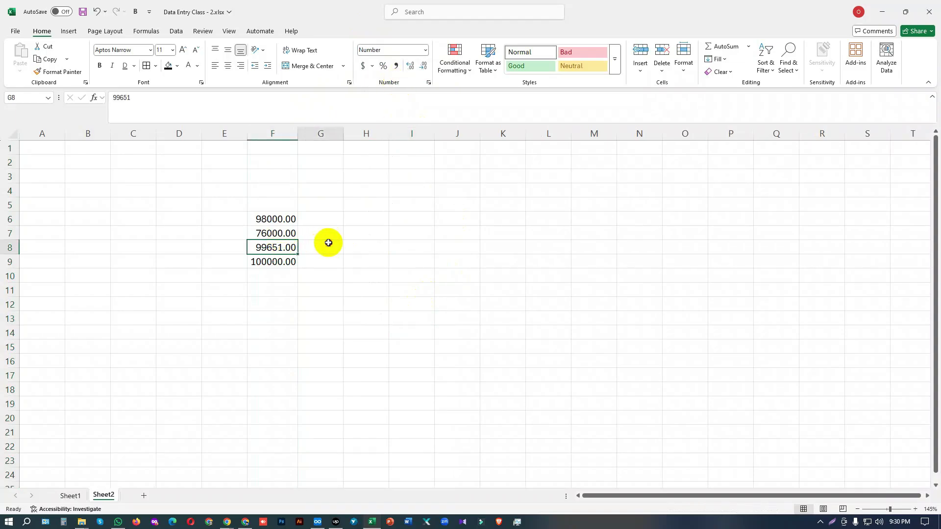
# - Return the whole of column F to the General number format
pyautogui.click(273, 134)
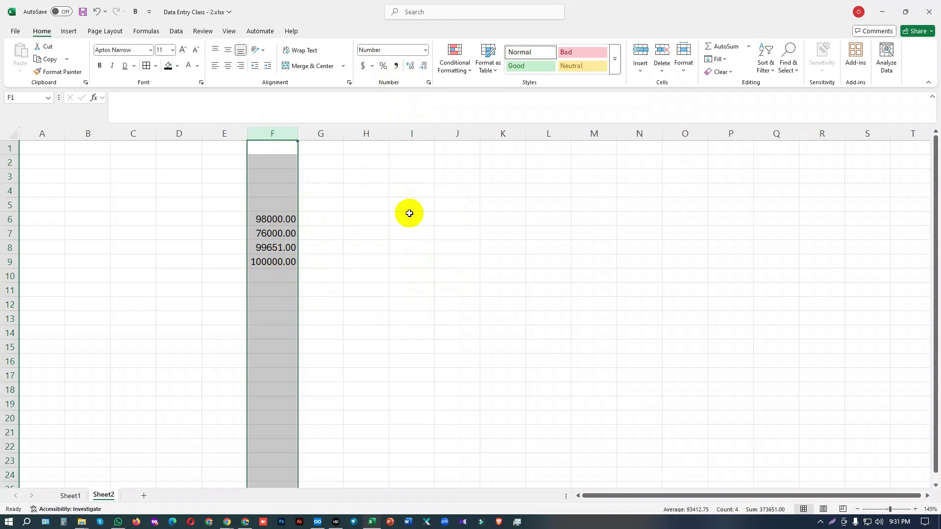
pyautogui.click(424, 50)
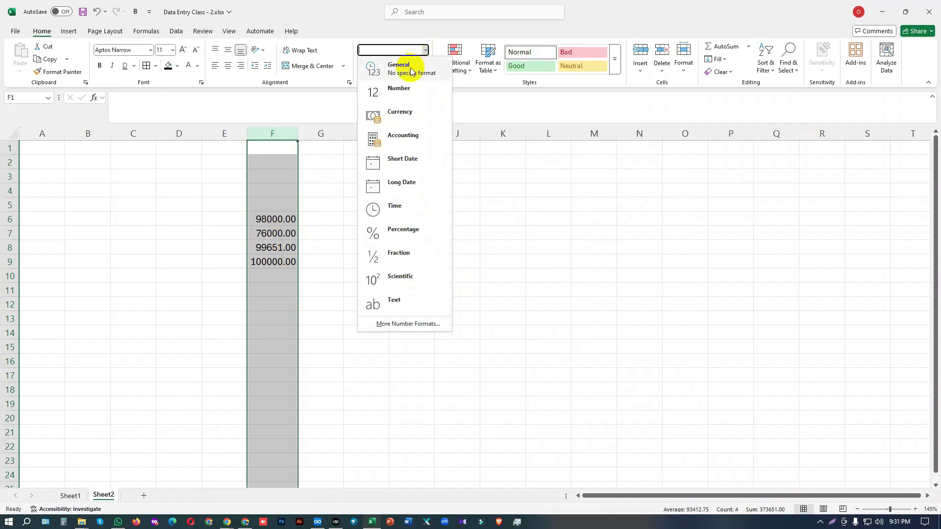
pyautogui.click(411, 72)
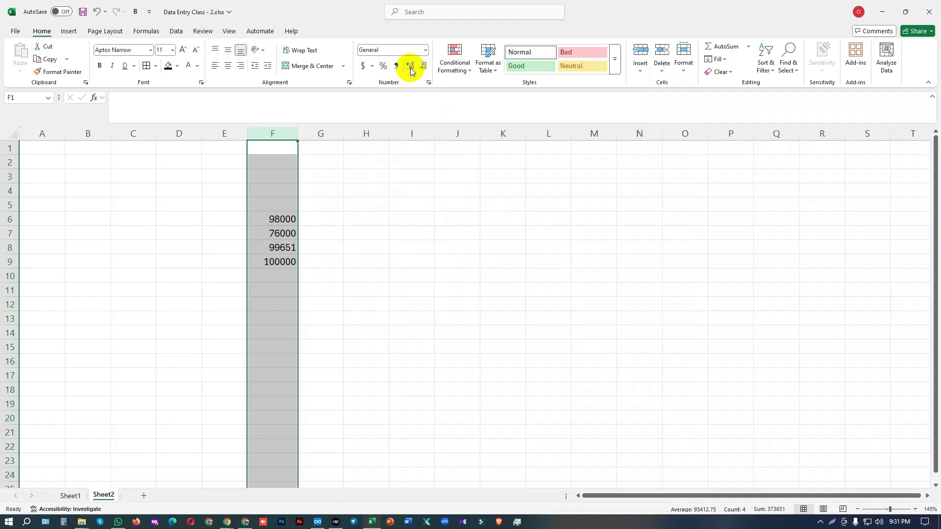
pyautogui.click(436, 251)
# - Apply the $ English (United States) accounting format to column F
pyautogui.click(270, 131)
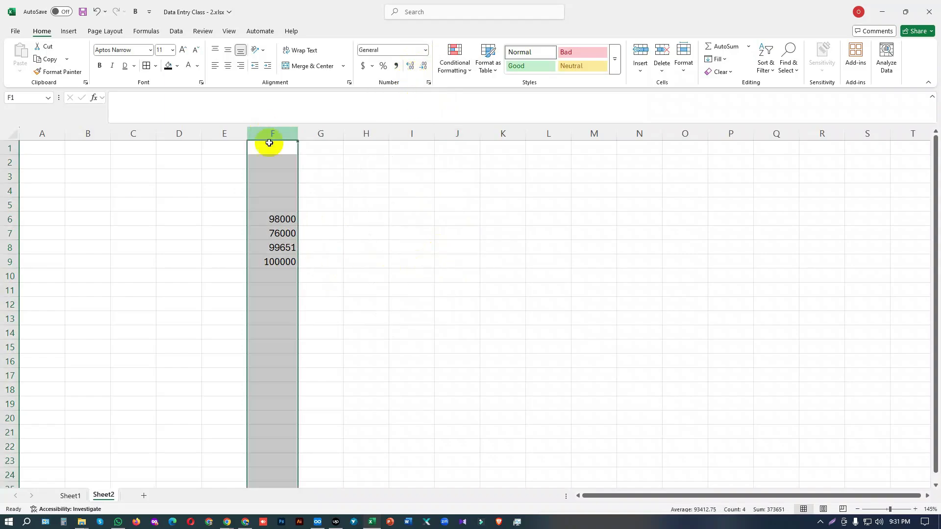
pyautogui.click(372, 68)
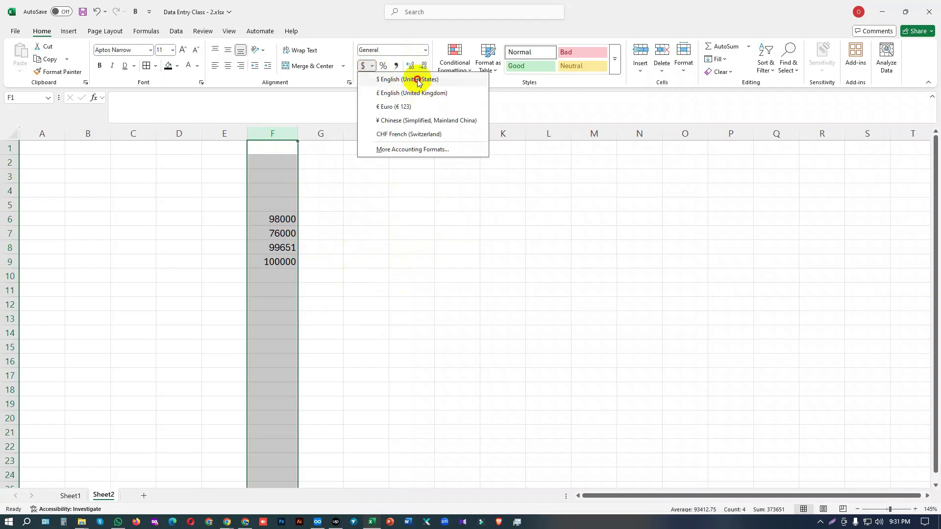
pyautogui.click(419, 81)
pyautogui.click(401, 305)
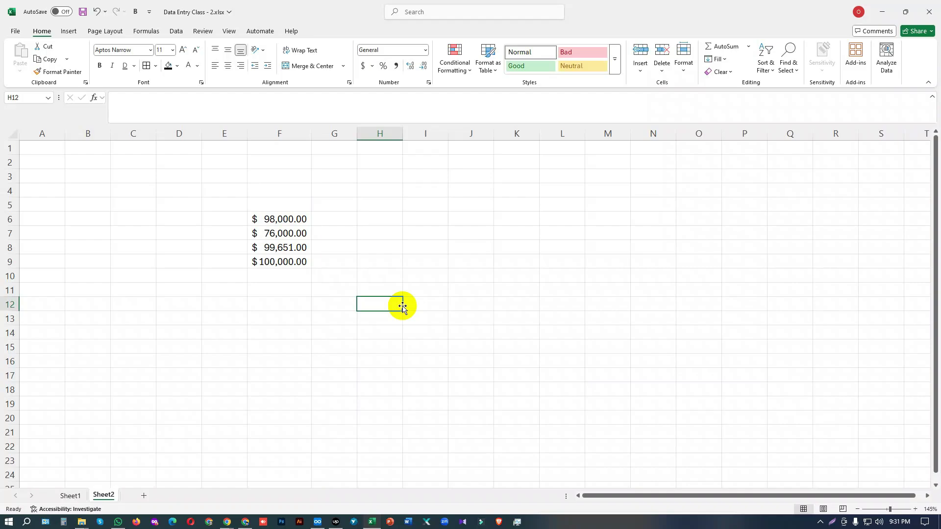
# - Change column F's accounting format to £ English (United Kingdom) and then to € Euro
pyautogui.click(280, 134)
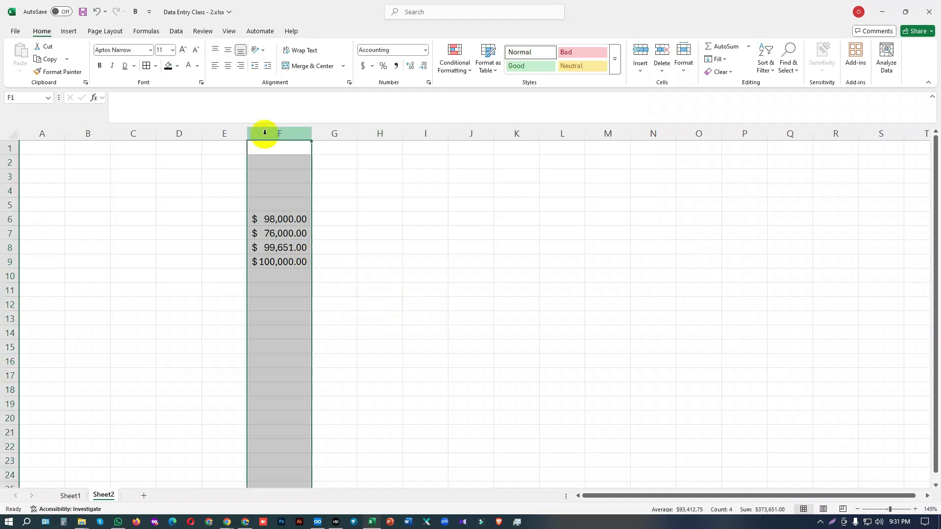
pyautogui.click(371, 66)
pyautogui.click(386, 94)
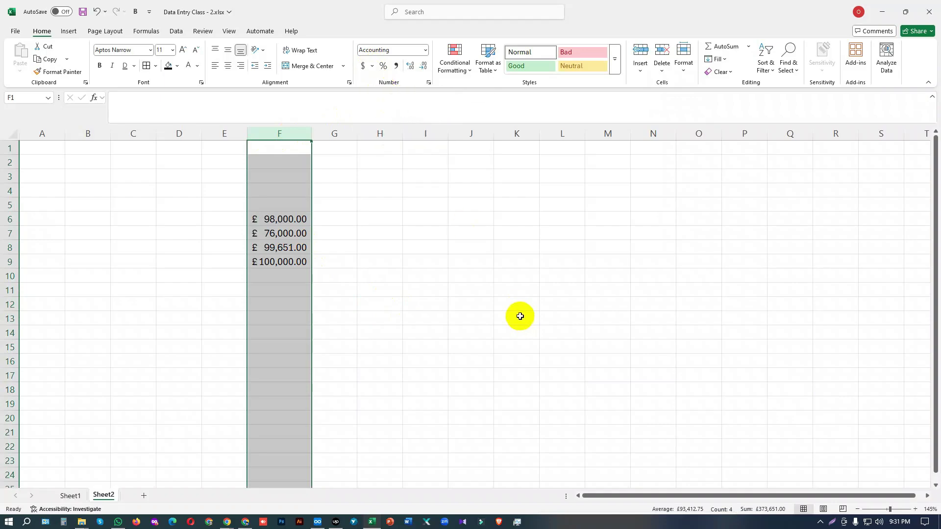
pyautogui.click(373, 67)
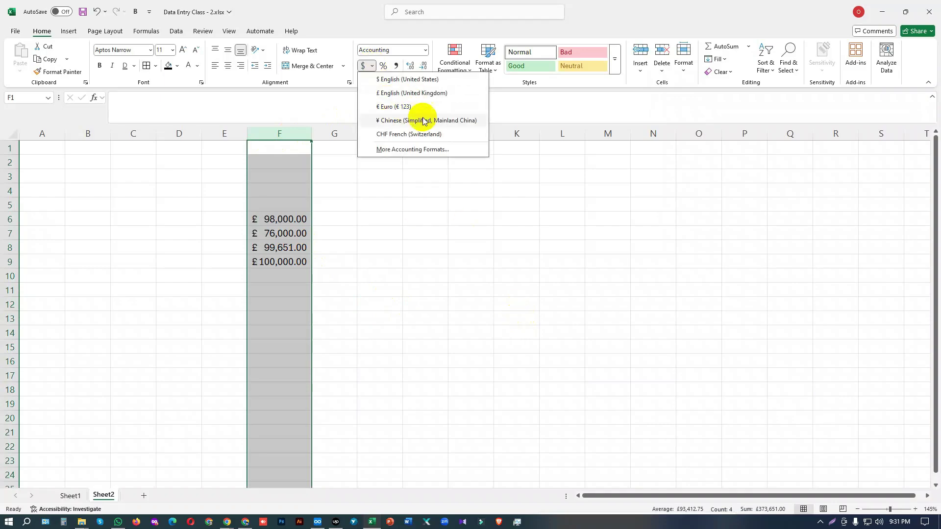
pyautogui.click(408, 107)
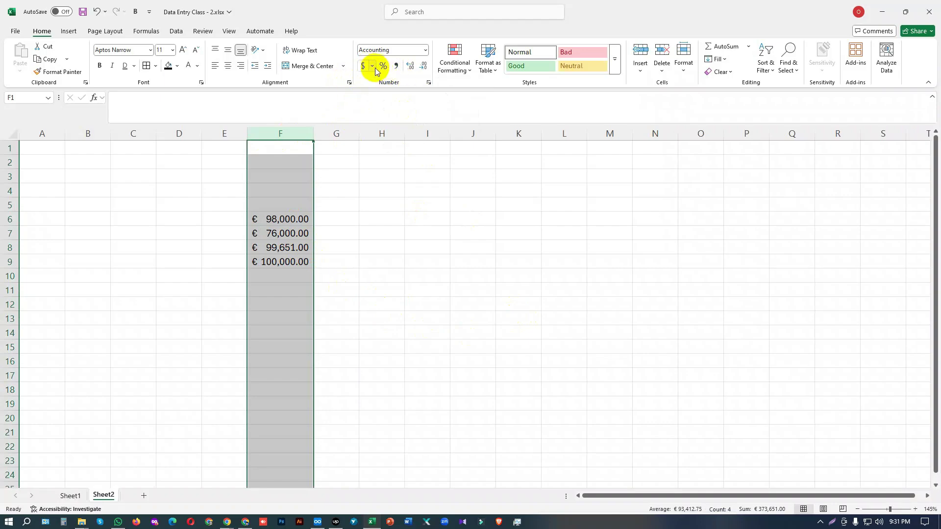
# - Switch column F's accounting currency to ¥ Chinese (Simplified, Mainland China)
pyautogui.click(373, 68)
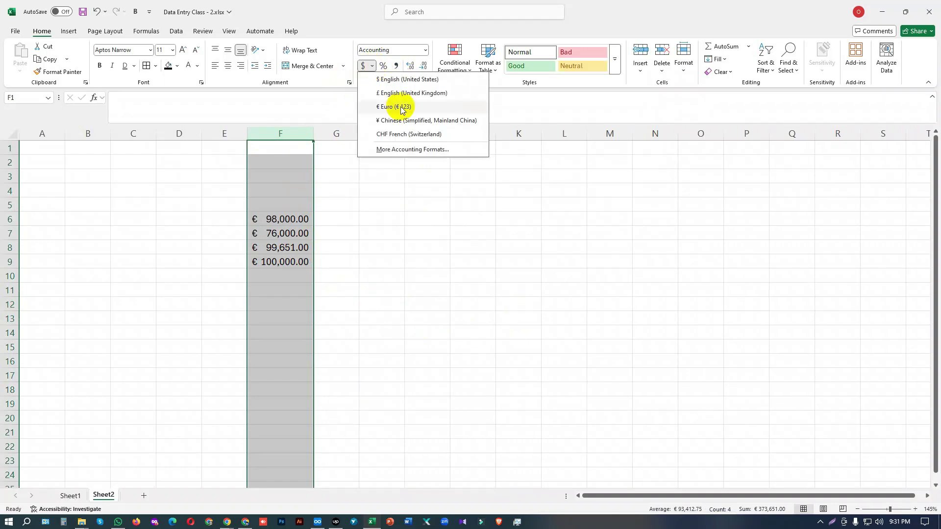
pyautogui.click(416, 122)
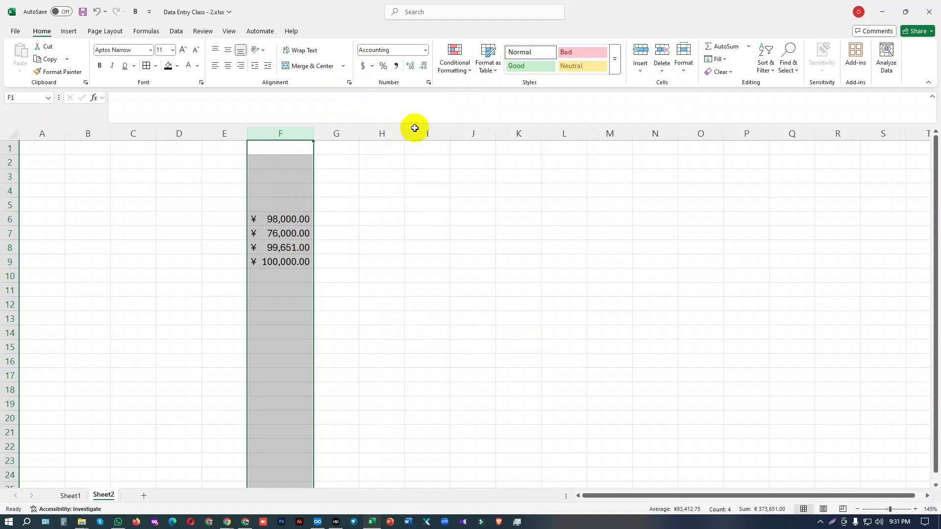
pyautogui.click(405, 315)
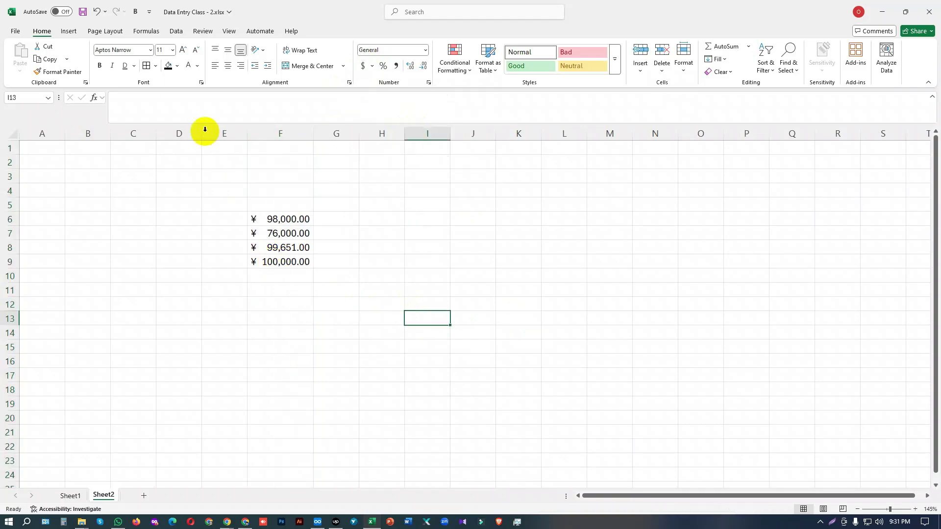
# - Try the Percent style on column F, then replace it with the Comma style
pyautogui.click(262, 133)
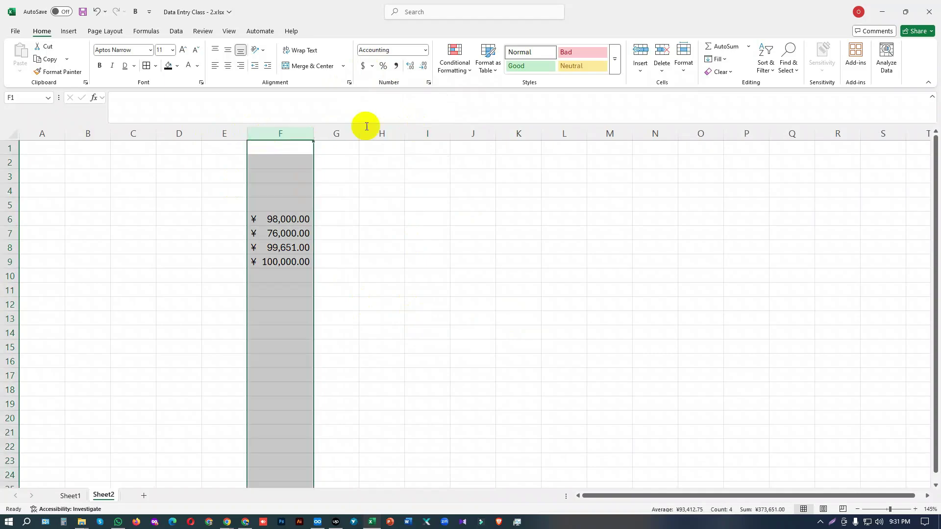
pyautogui.click(383, 66)
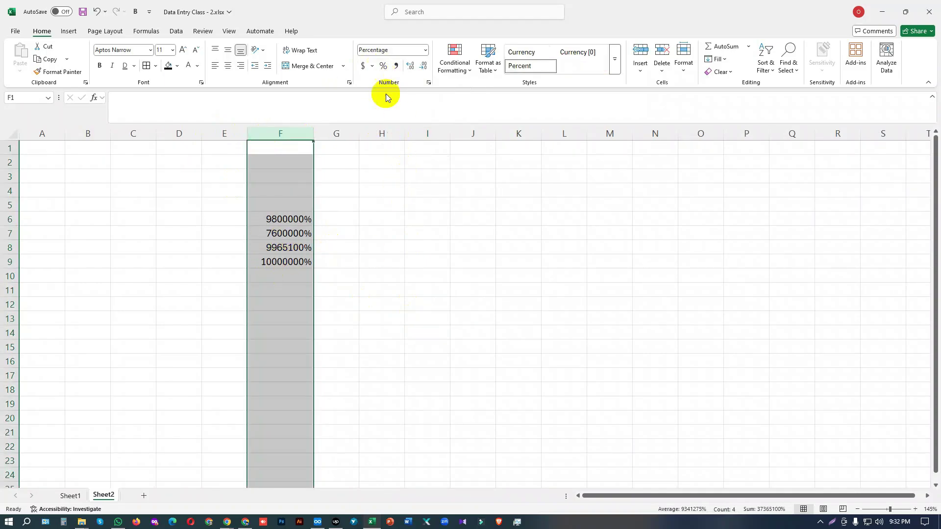
pyautogui.click(396, 65)
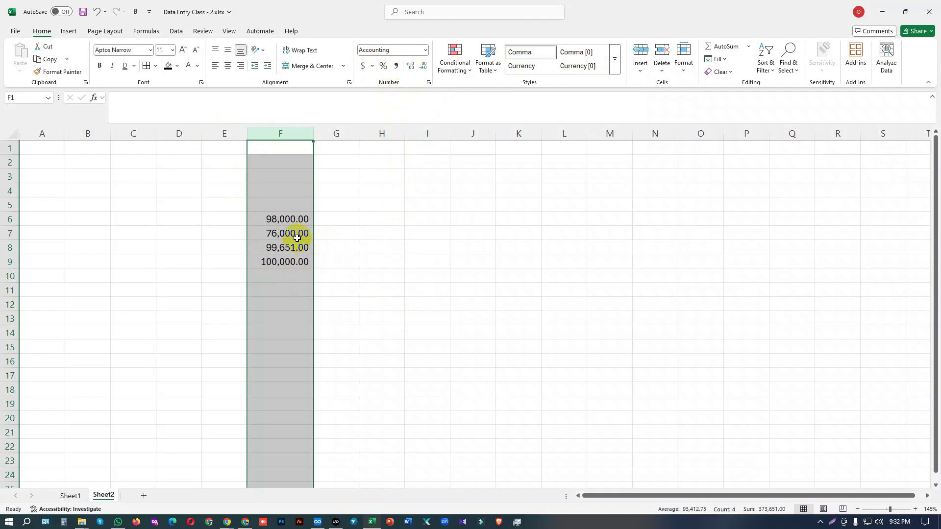
# - Increase the decimals of the amounts in column F by three places, to five
pyautogui.click(413, 66)
pyautogui.click(413, 67)
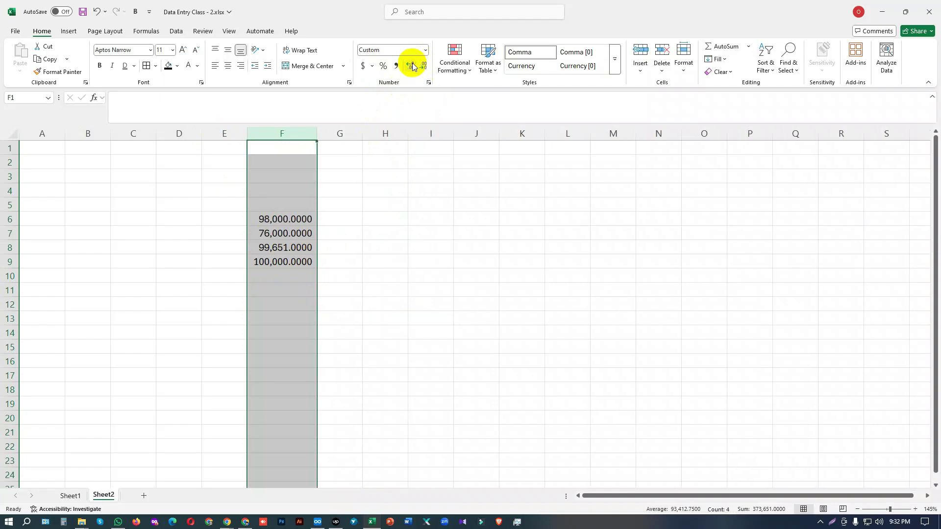
pyautogui.click(413, 66)
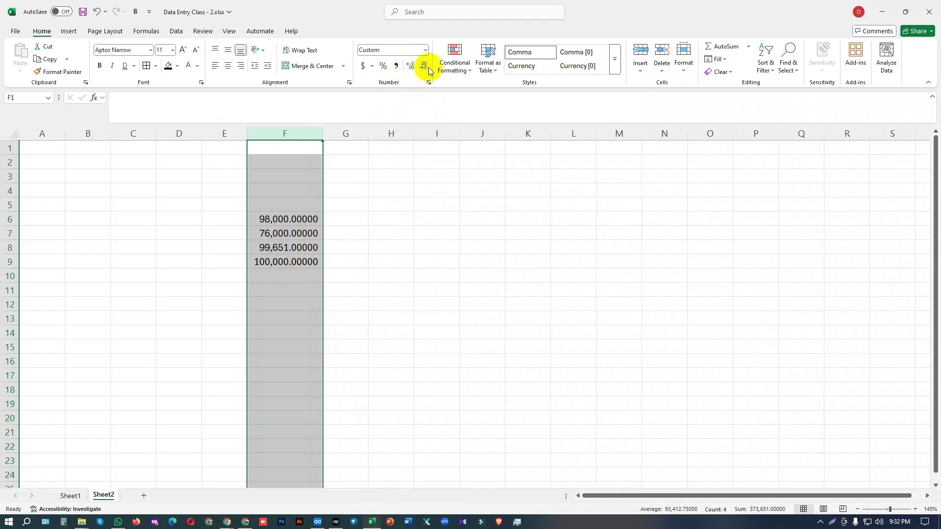
# - Decrease the decimals of the amounts in column F by five places, to whole numbers
pyautogui.click(425, 66)
pyautogui.click(425, 66)
pyautogui.click(424, 66)
pyautogui.click(425, 66)
pyautogui.click(425, 67)
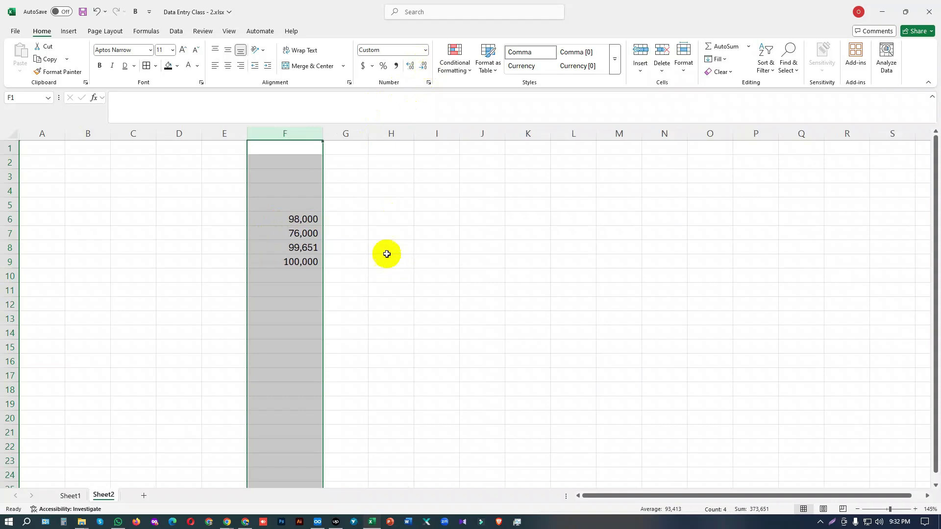
pyautogui.click(392, 249)
# - Change the amount in cell F8 to 99000 by replacing its last three digits with zeros
pyautogui.click(312, 252)
pyautogui.doubleClick(319, 248)
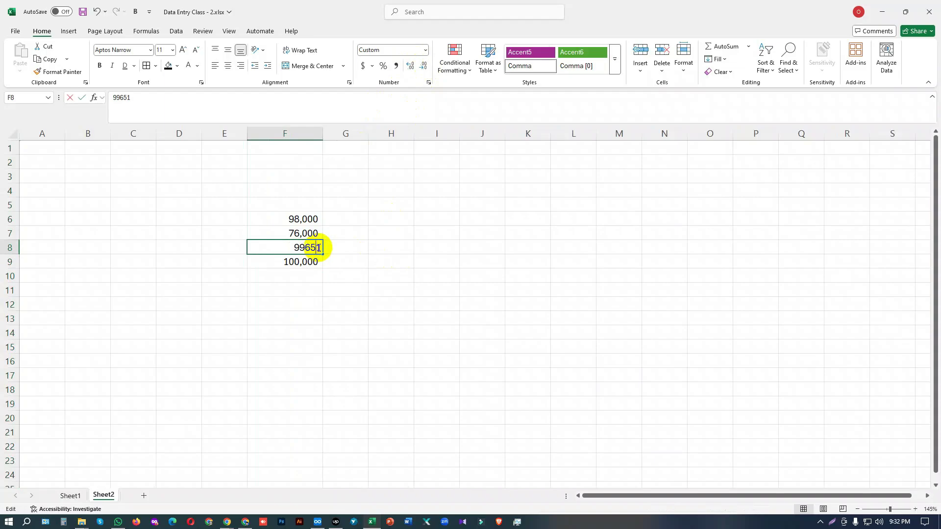
pyautogui.moveTo(320, 248); pyautogui.dragTo(305, 247)
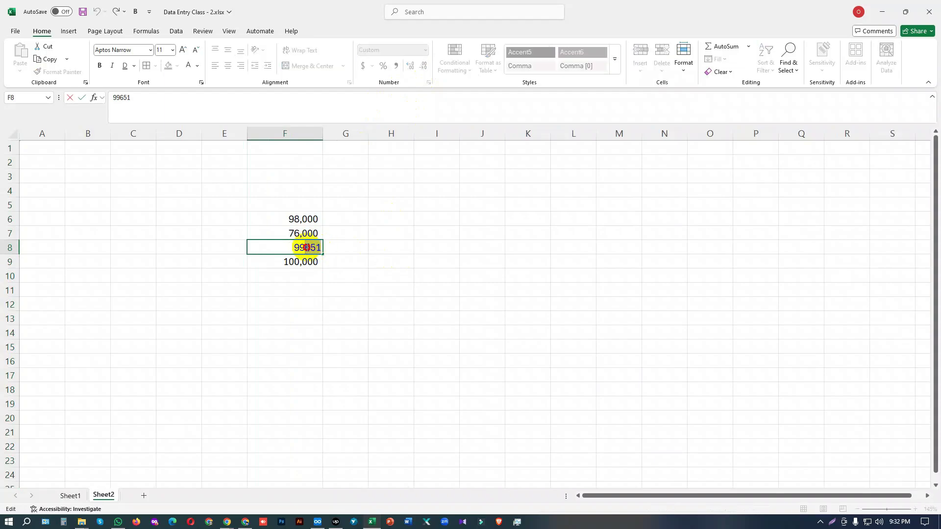
pyautogui.write('000')
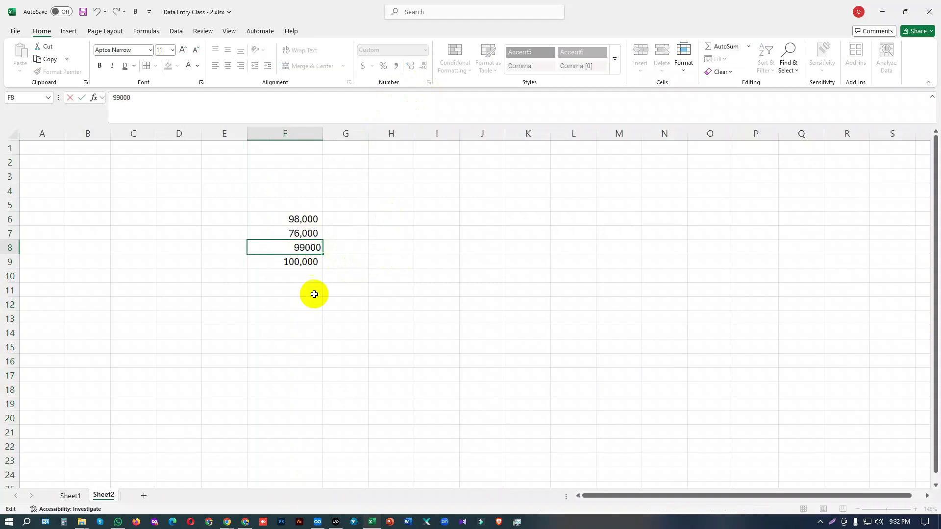
# - Change the amount in cell F9 to 1000 by removing the surplus zeros
pyautogui.doubleClick(313, 264)
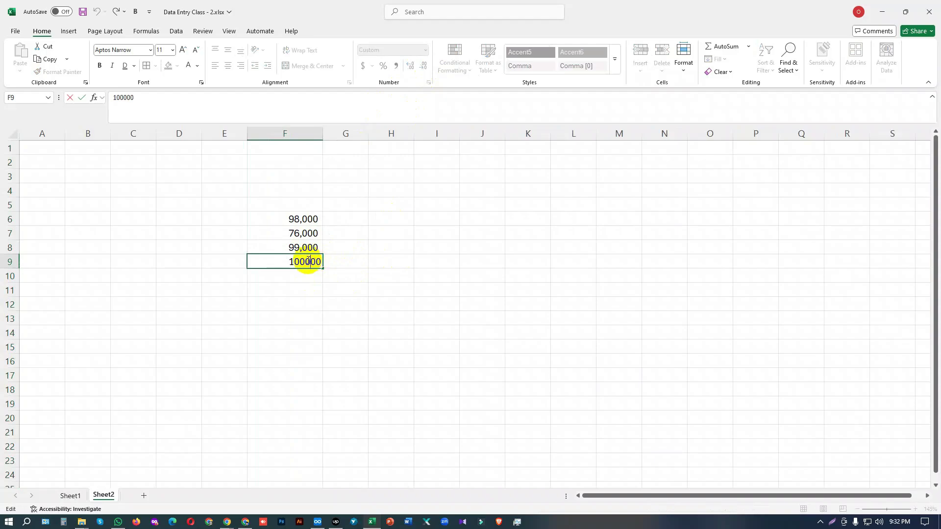
pyautogui.moveTo(311, 262); pyautogui.dragTo(349, 265)
pyautogui.press('BackSpace')
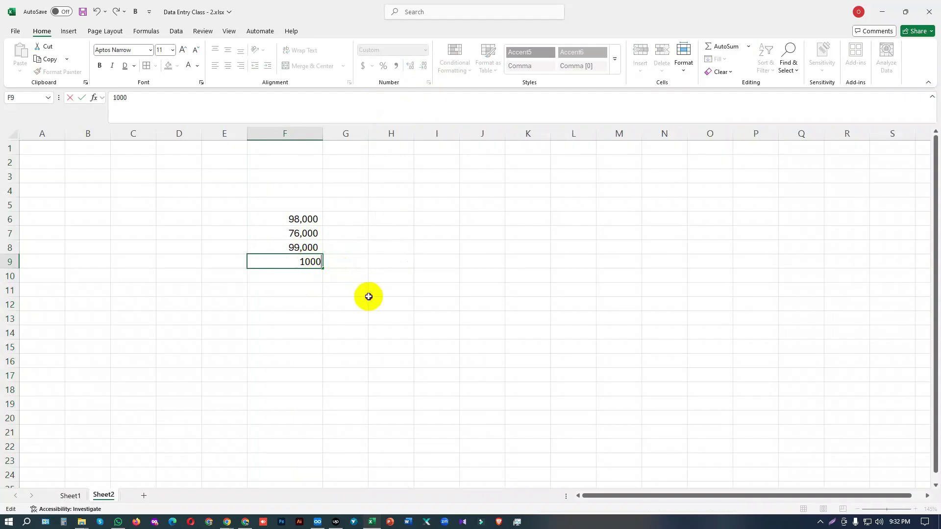
pyautogui.click(369, 294)
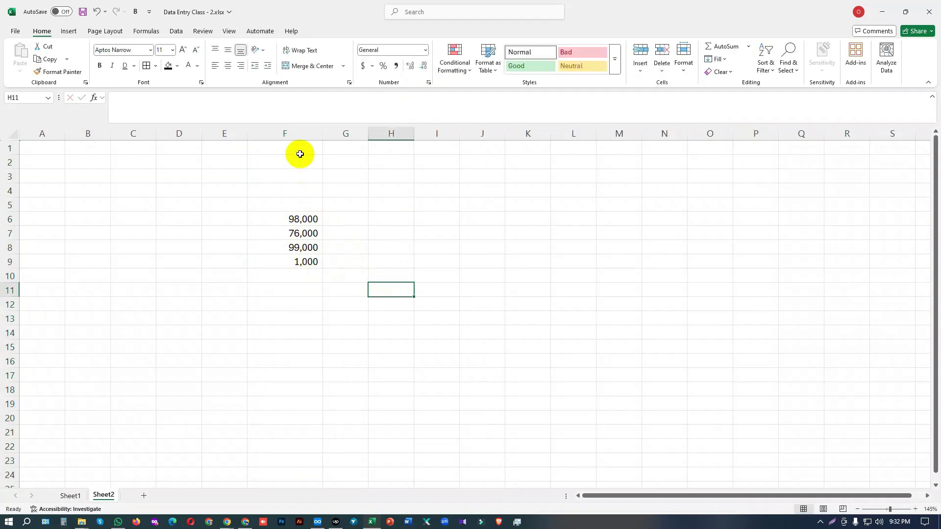
# - Select the amounts in F6:F9 to check their average, count and sum
pyautogui.click(301, 137)
pyautogui.click(474, 337)
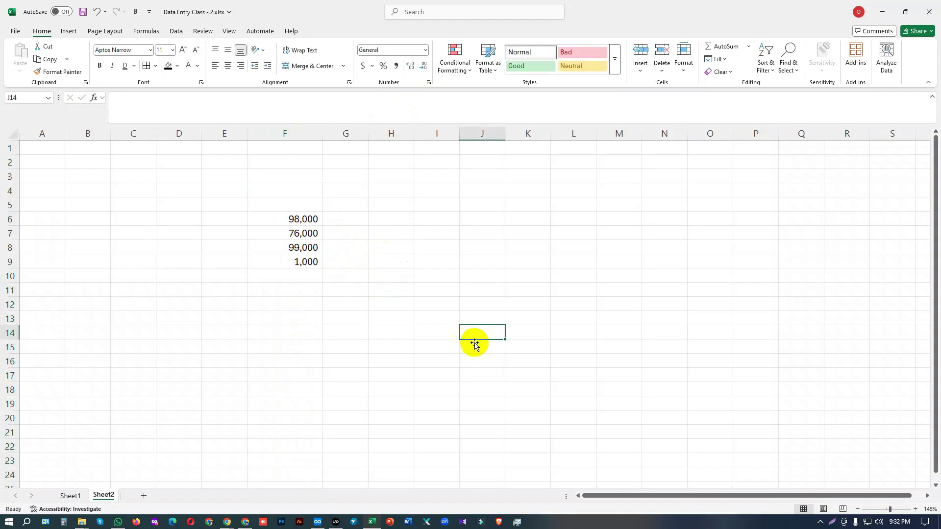
pyautogui.moveTo(300, 218); pyautogui.dragTo(304, 260)
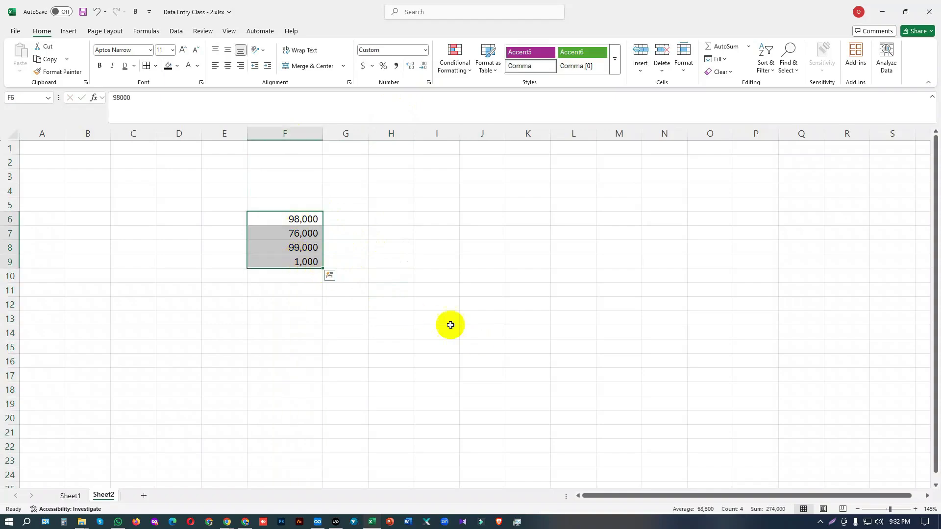
# - Mark the Sum, Average and Count read-outs with red arrows on a temporary screen capture, and discard the capture
pyautogui.click(832, 524)
pyautogui.moveTo(229, 189); pyautogui.dragTo(839, 515)
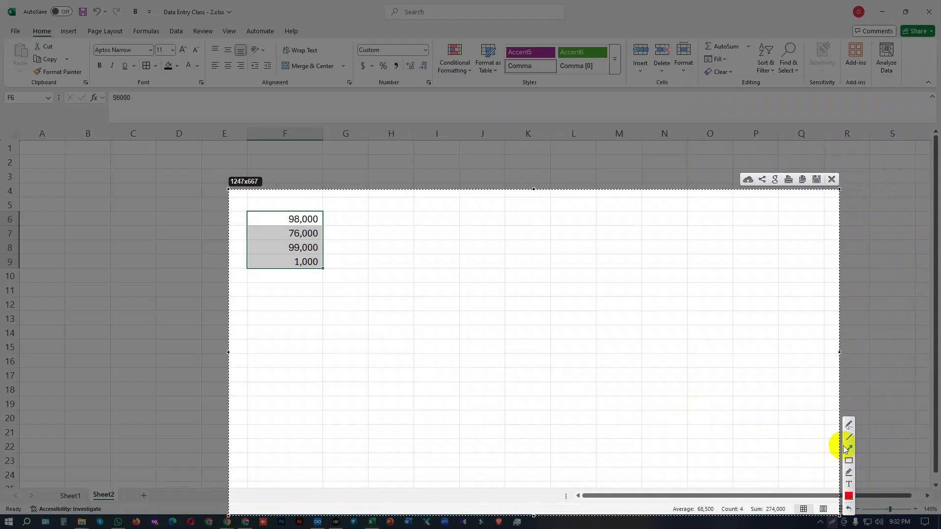
pyautogui.moveTo(442, 274)
pyautogui.mouseDown()
pyautogui.moveTo(718, 456)
pyautogui.moveTo(761, 505)
pyautogui.mouseUp()
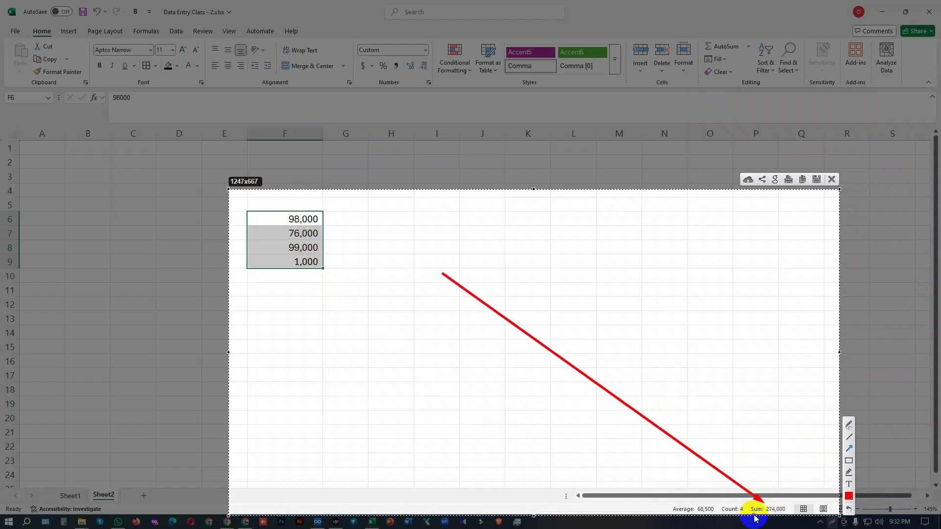
pyautogui.moveTo(395, 286); pyautogui.dragTo(685, 506)
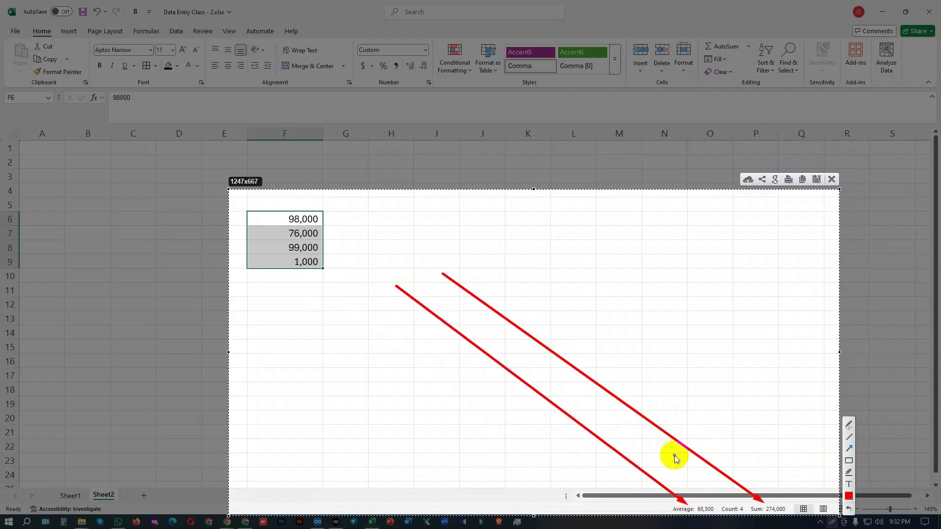
pyautogui.moveTo(409, 264); pyautogui.dragTo(728, 505)
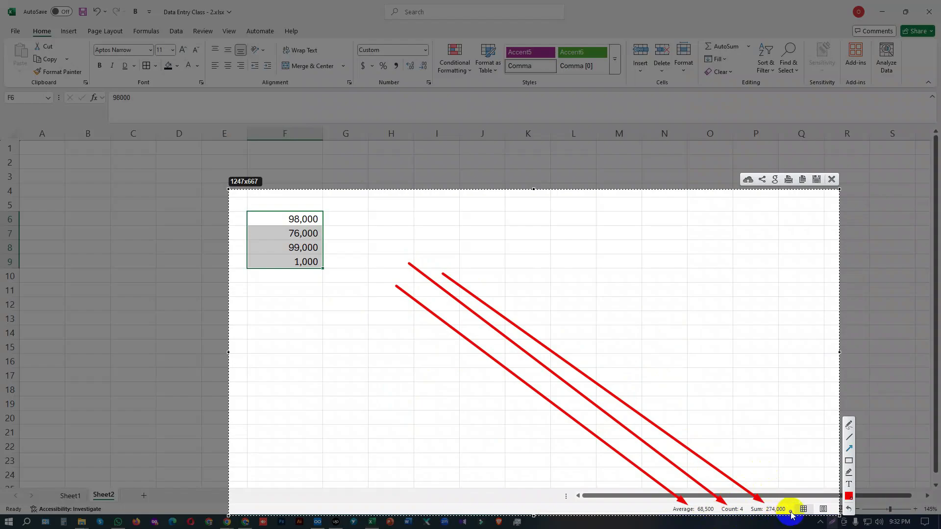
pyautogui.click(832, 179)
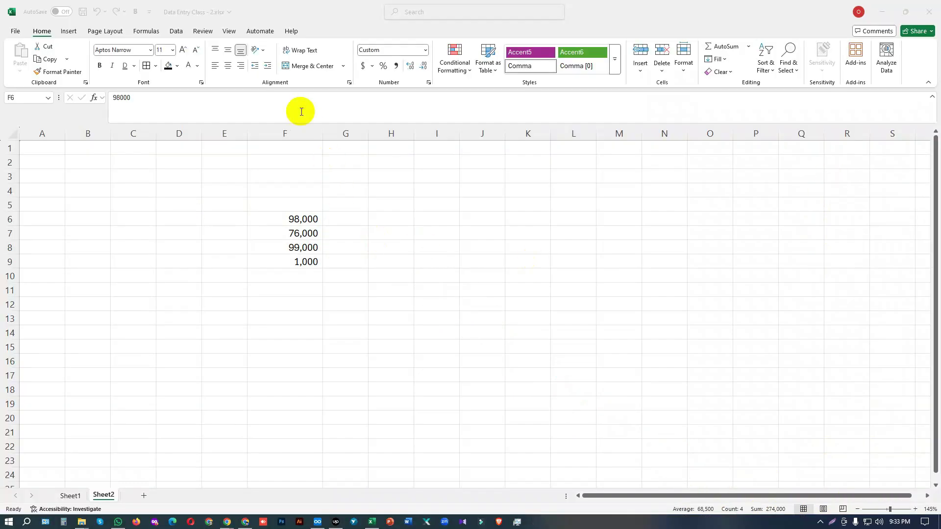
pyautogui.hotkey('ctrl', 'shift', 'Down')
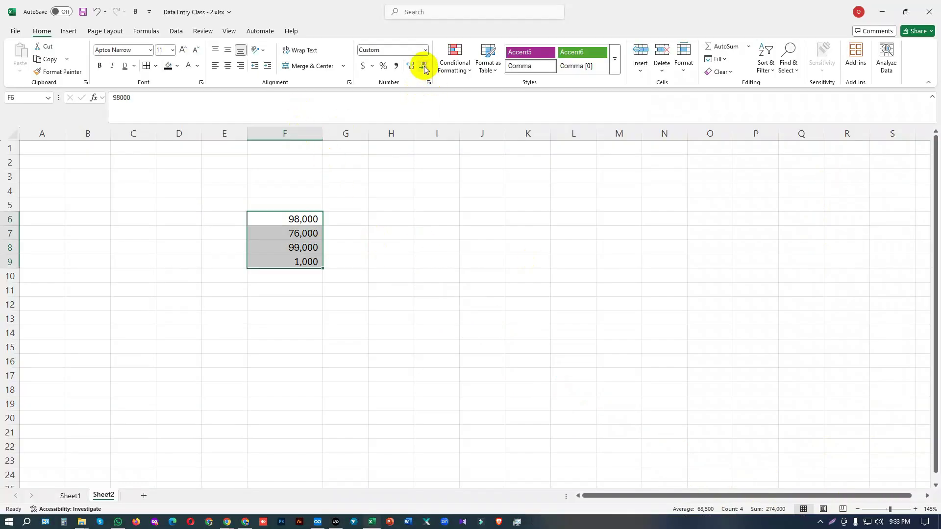
pyautogui.click(432, 243)
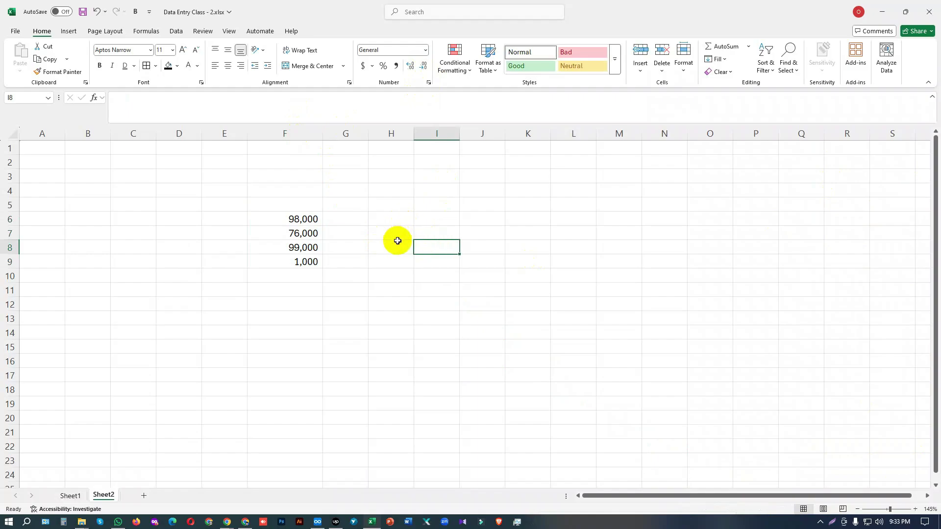
pyautogui.click(273, 132)
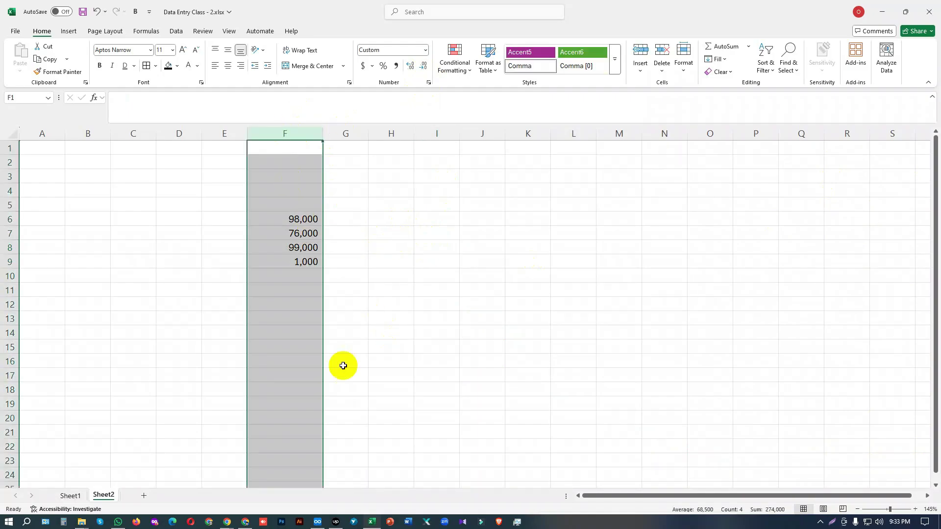
# - Add a new blank worksheet after Sheet2
pyautogui.click(144, 496)
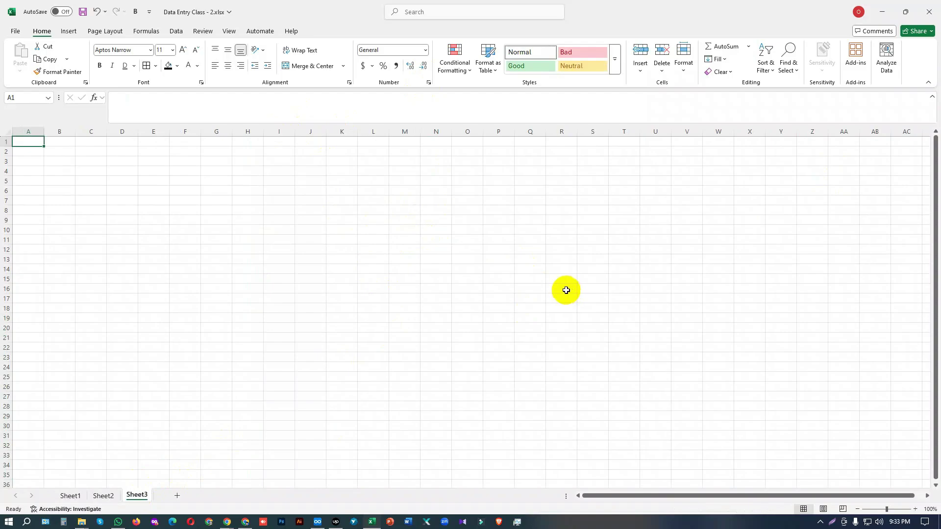
pyautogui.click(346, 181)
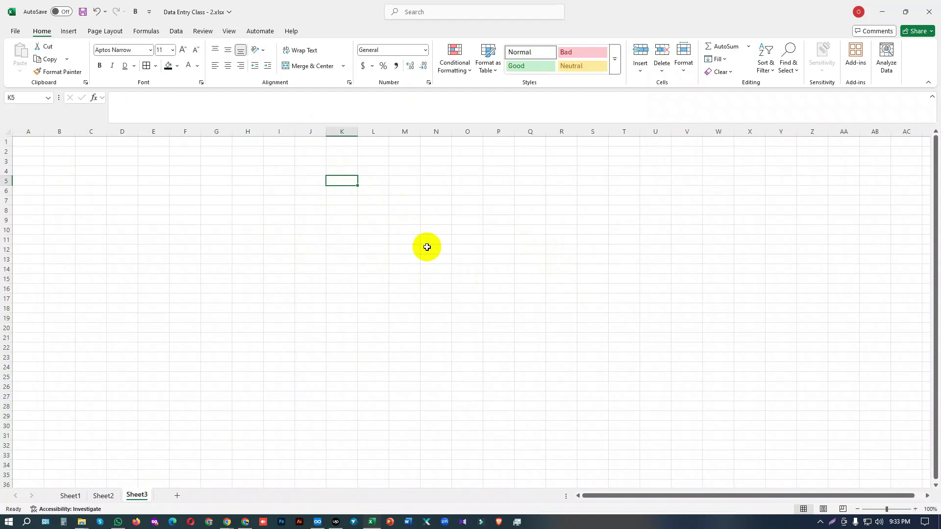
# - Enter four different first names in cells K1 to K4 of Sheet3
pyautogui.click(339, 142)
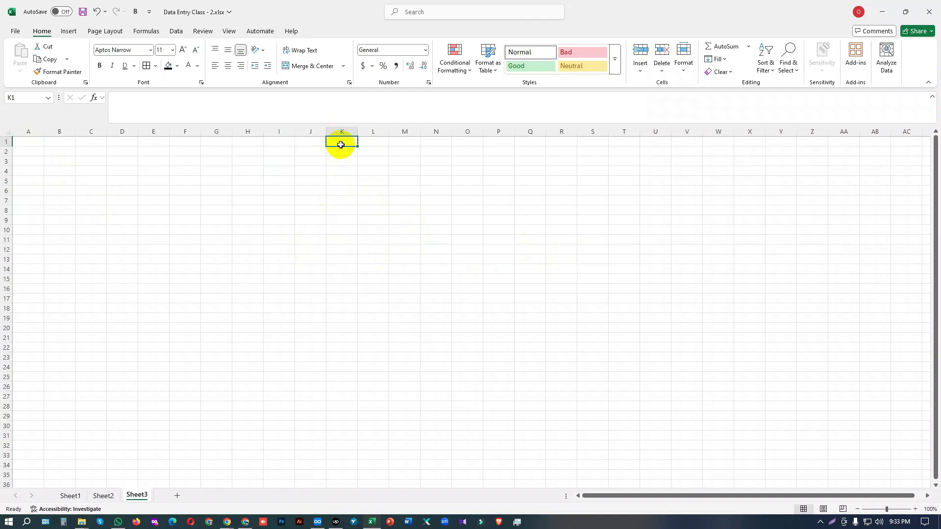
pyautogui.write('Anupam')
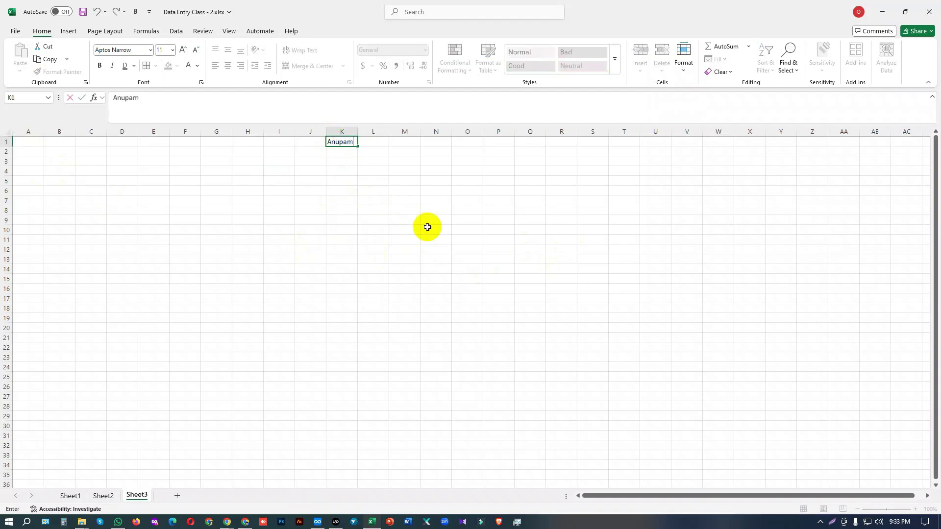
pyautogui.press('Return')
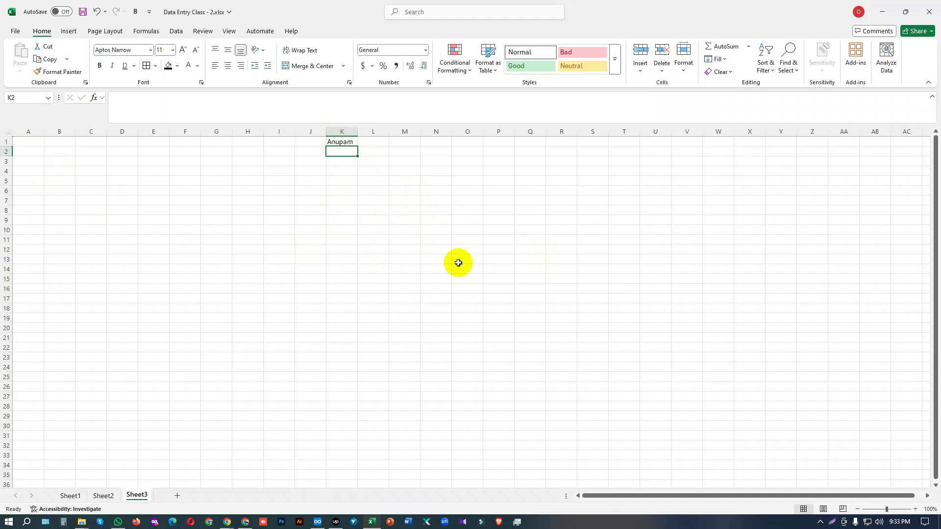
pyautogui.write('K')
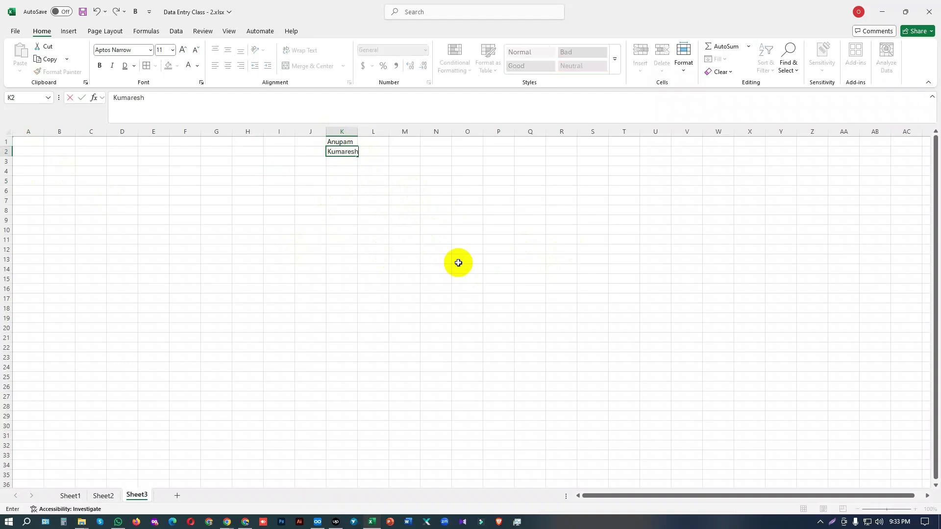
pyautogui.write('umaresh')
pyautogui.click(341, 162)
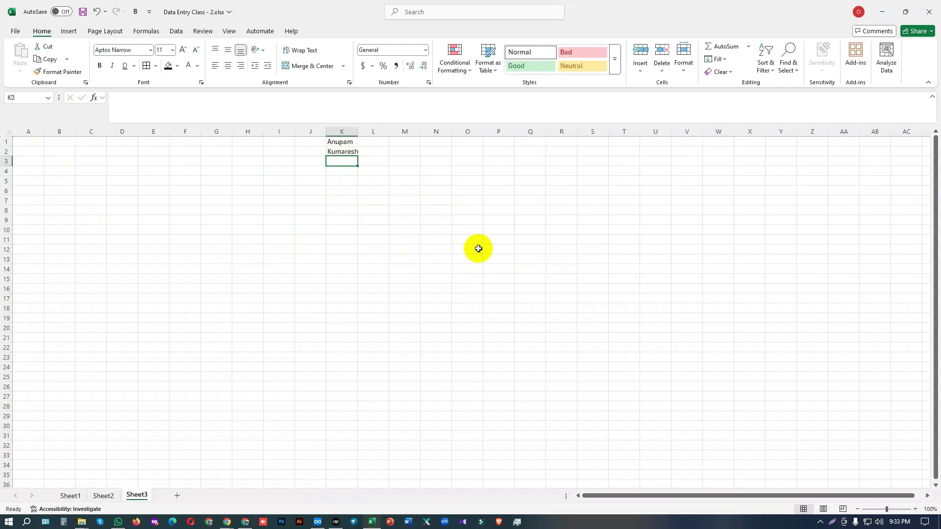
pyautogui.write('Sujan')
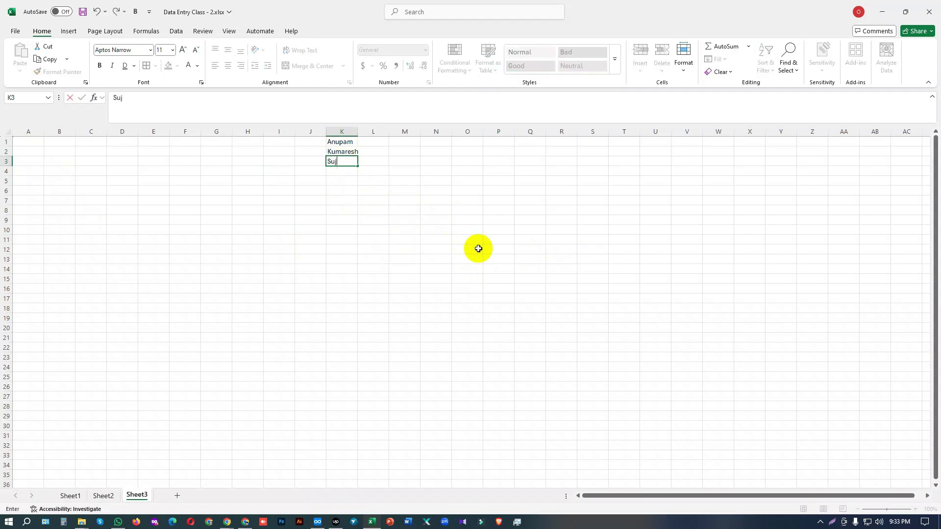
pyautogui.click(350, 170)
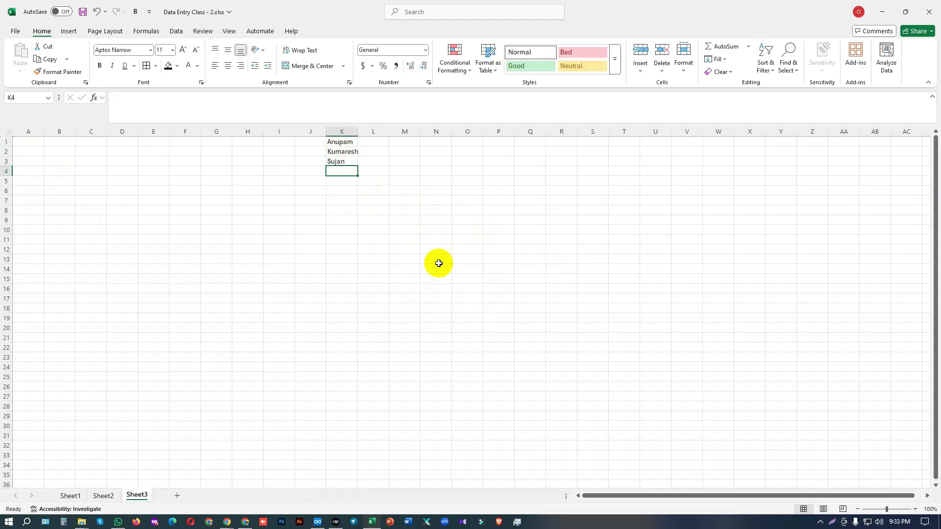
pyautogui.write('Avijit')
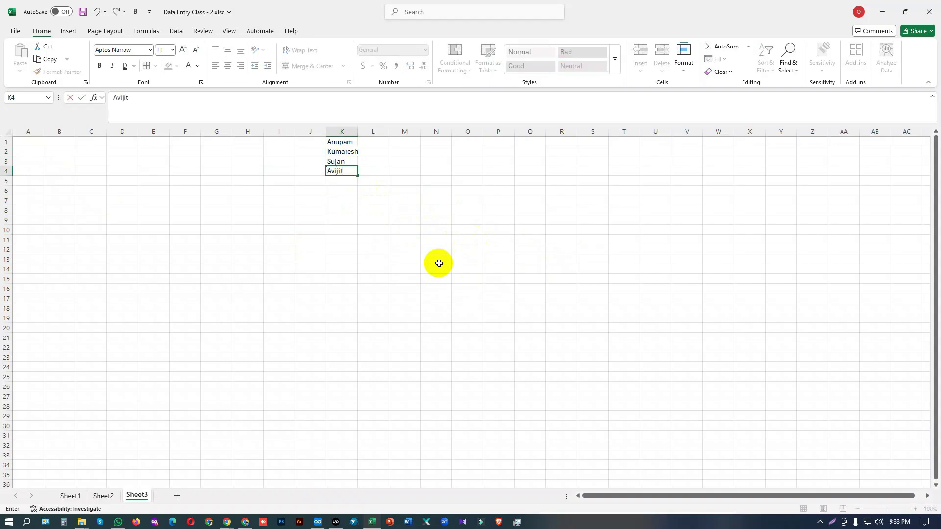
pyautogui.click(439, 263)
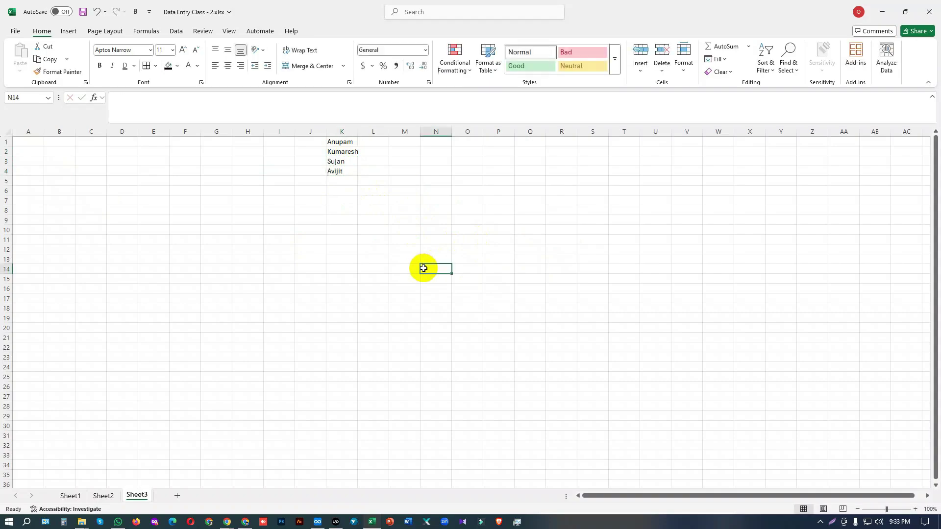
# - Fill the four names from K1:K4 repeatedly down to K23 and widen column K slightly
pyautogui.moveTo(351, 142); pyautogui.dragTo(351, 357)
pyautogui.click(513, 323)
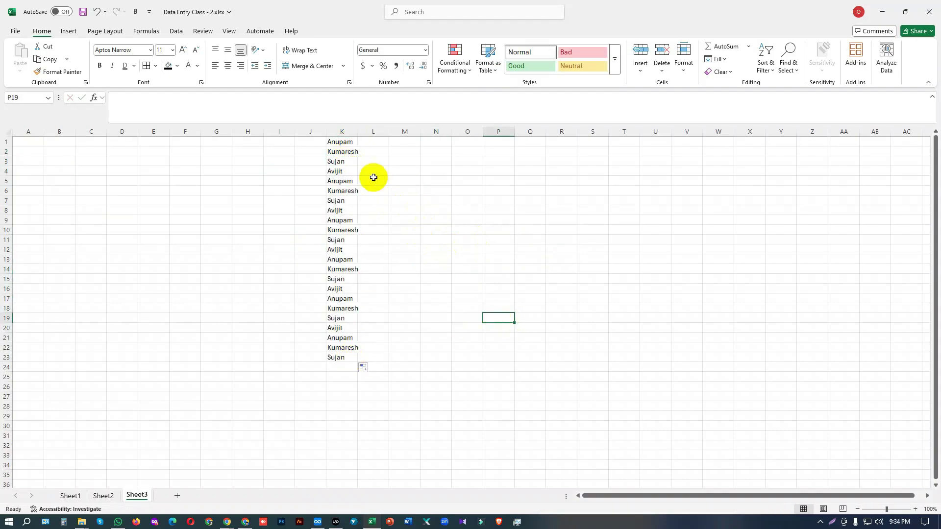
pyautogui.moveTo(358, 131); pyautogui.dragTo(361, 131)
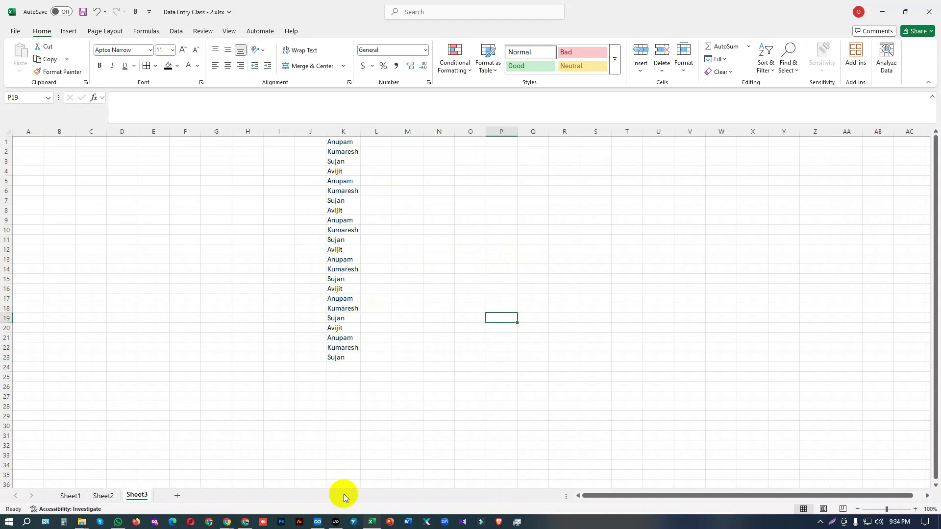
# - Check the Duplicate Value topic of Class_02_Microsoft Excel in the Dynalist outline and return to Excel
pyautogui.click(316, 521)
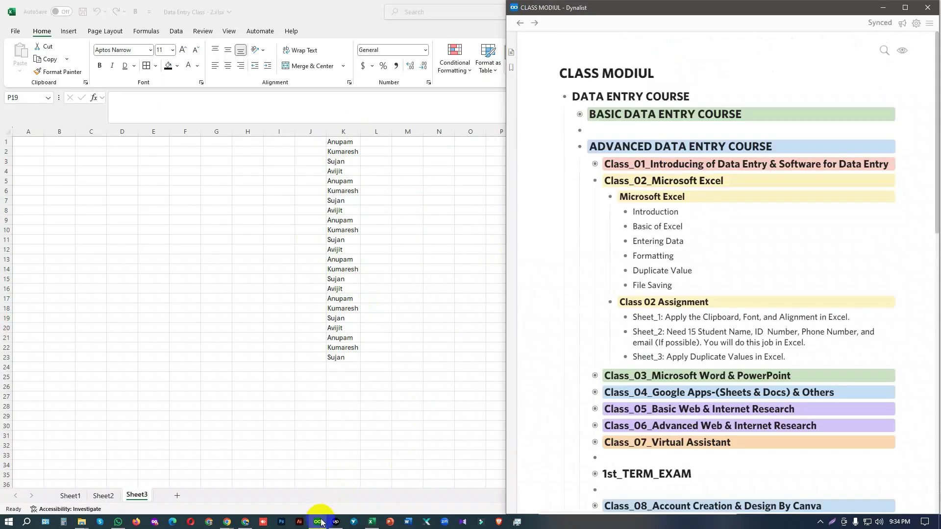
pyautogui.tripleClick(670, 272)
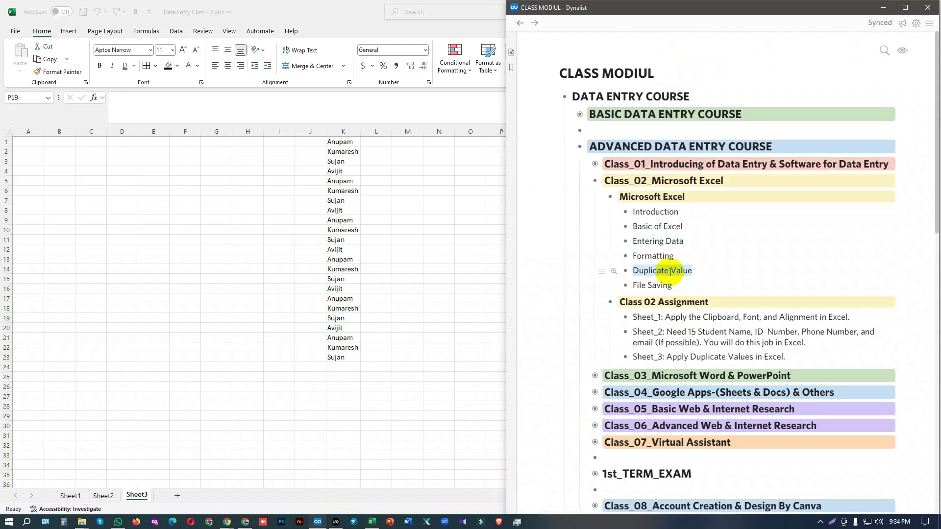
pyautogui.hotkey('alt', 'Tab')
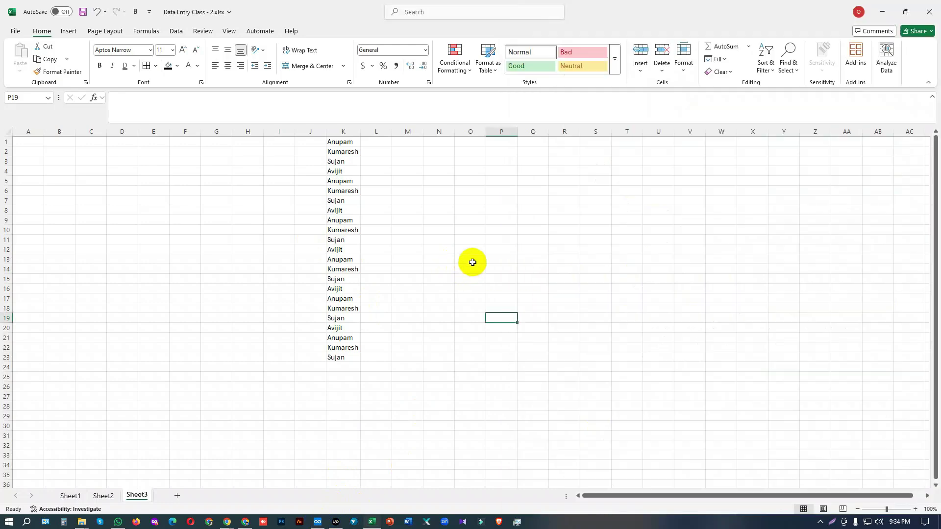
# - Highlight the duplicate values in column K with Light Red Fill with Dark Red Text using conditional formatting
pyautogui.click(343, 132)
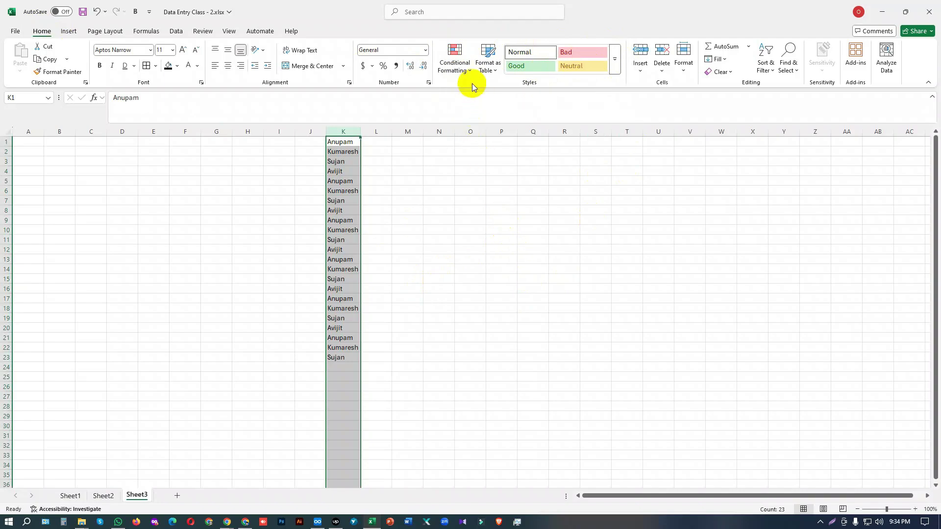
pyautogui.click(469, 71)
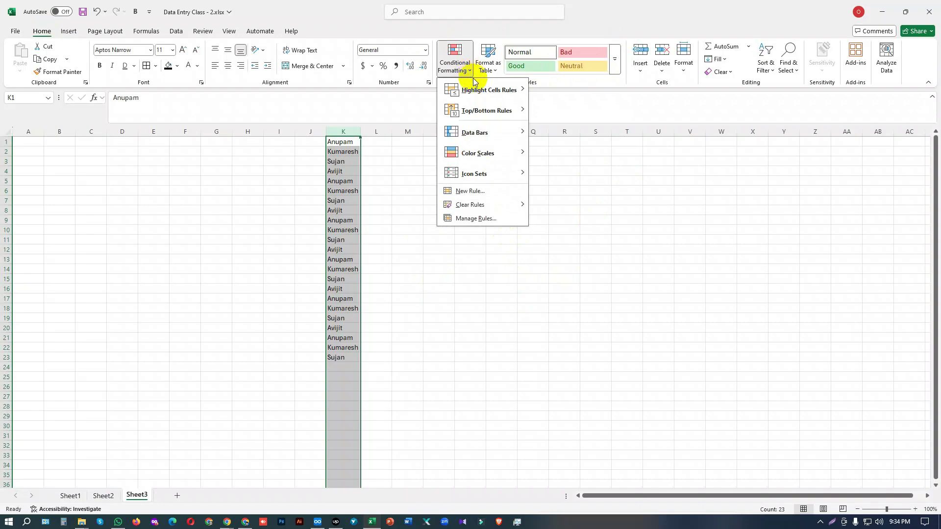
pyautogui.moveTo(476, 92)
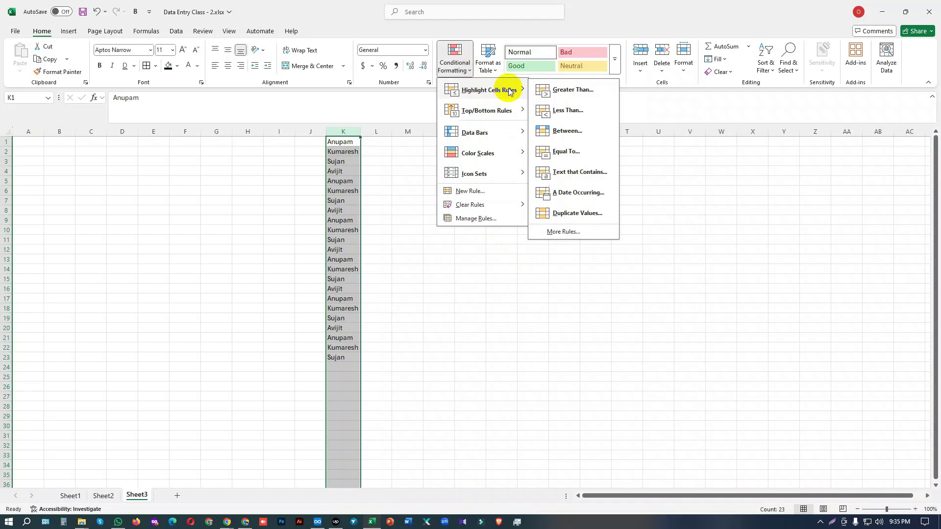
pyautogui.moveTo(503, 112)
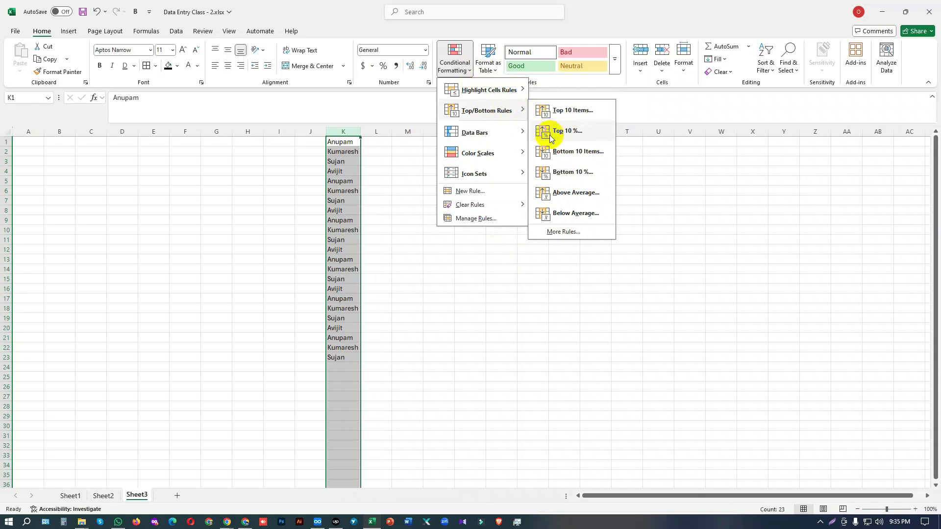
pyautogui.moveTo(482, 138)
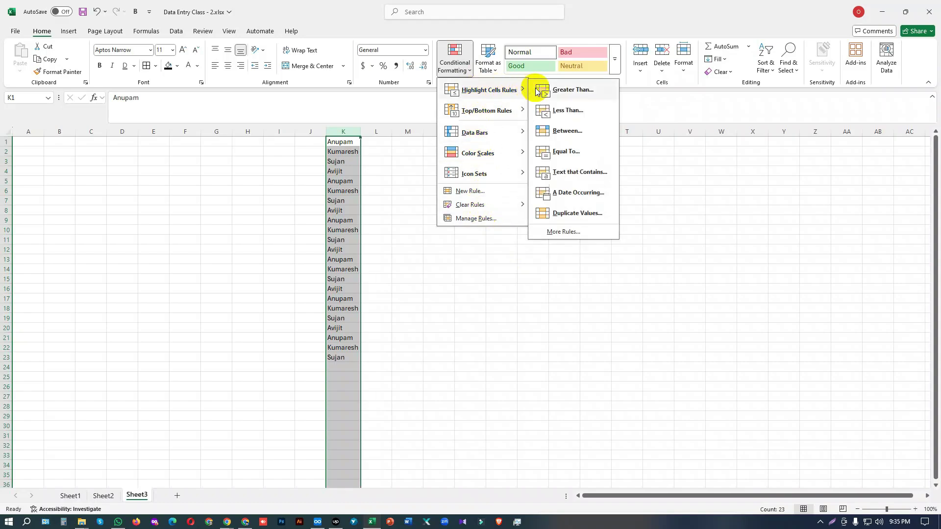
pyautogui.click(578, 213)
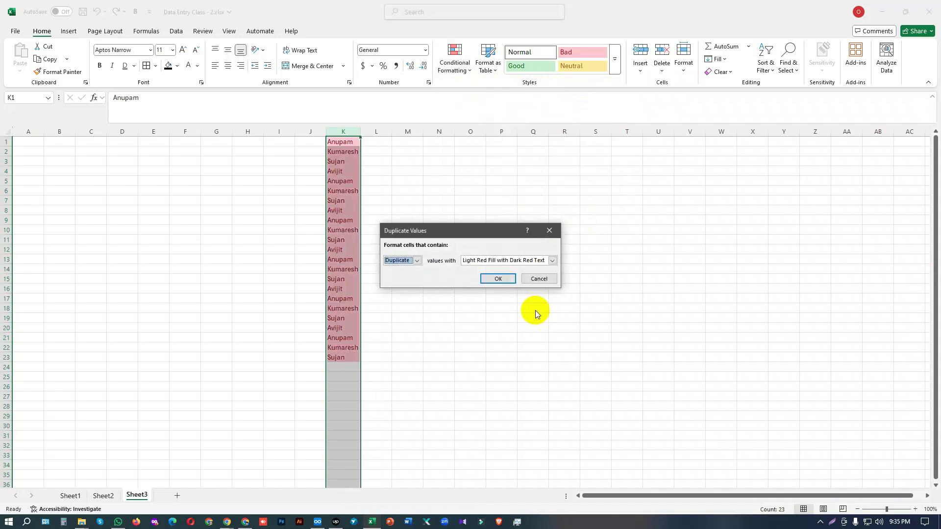
pyautogui.click(510, 279)
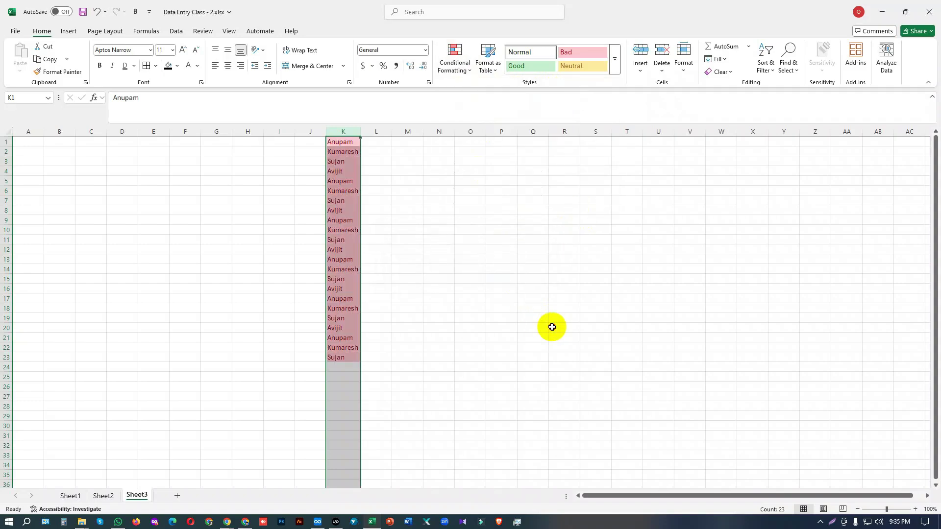
pyautogui.click(551, 326)
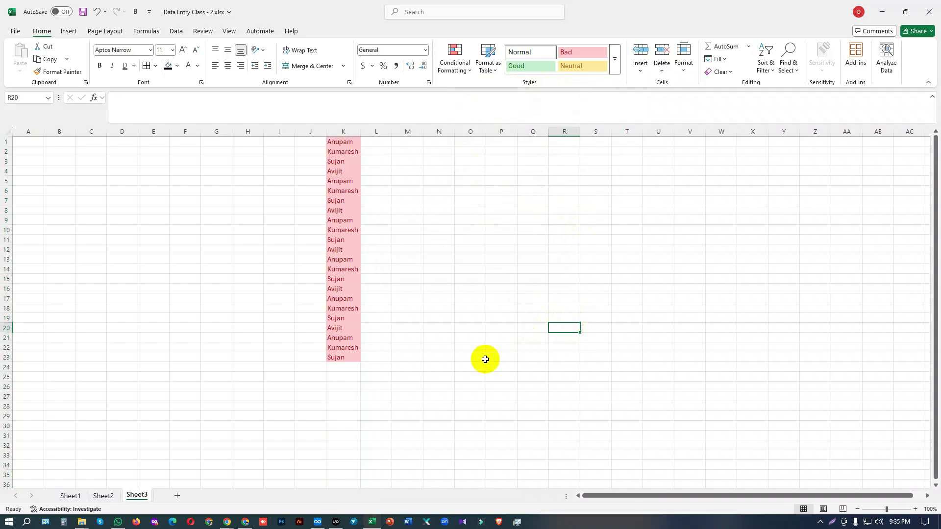
# - Clear the repeated names from K5 to K23, keeping only the first four entries
pyautogui.click(351, 359)
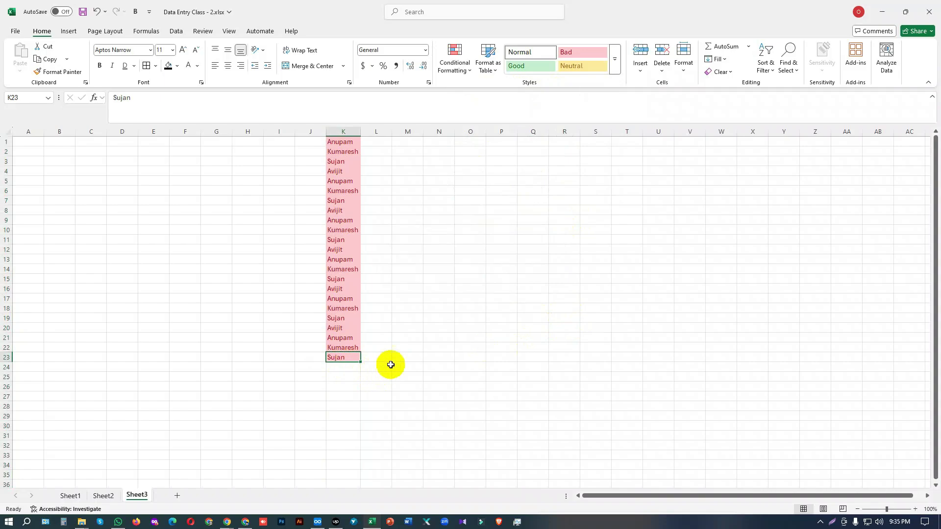
pyautogui.click(378, 364)
pyautogui.moveTo(350, 358); pyautogui.dragTo(343, 181)
pyautogui.press('Delete')
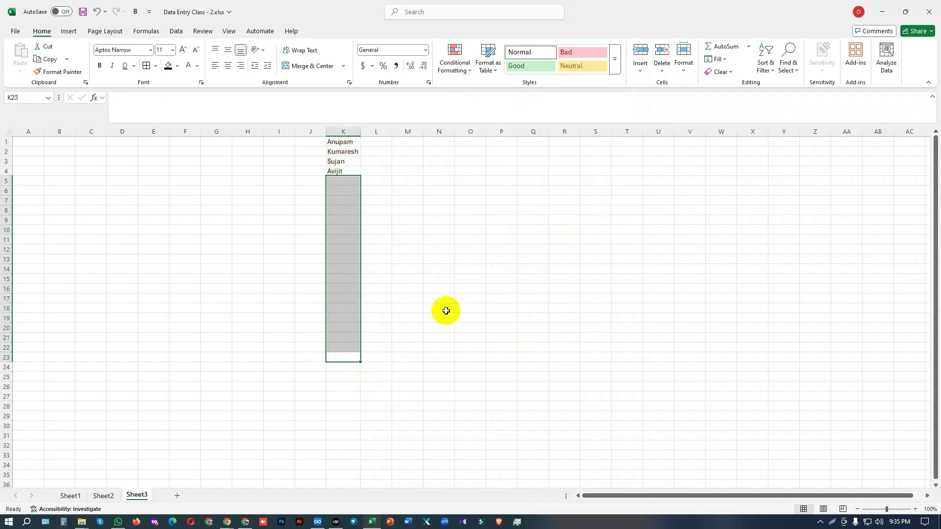
pyautogui.click(491, 297)
# - Copy the name from K1 into K11 to test the duplicate highlighting in column K
pyautogui.click(346, 141)
pyautogui.hotkey('ctrl', 'c')
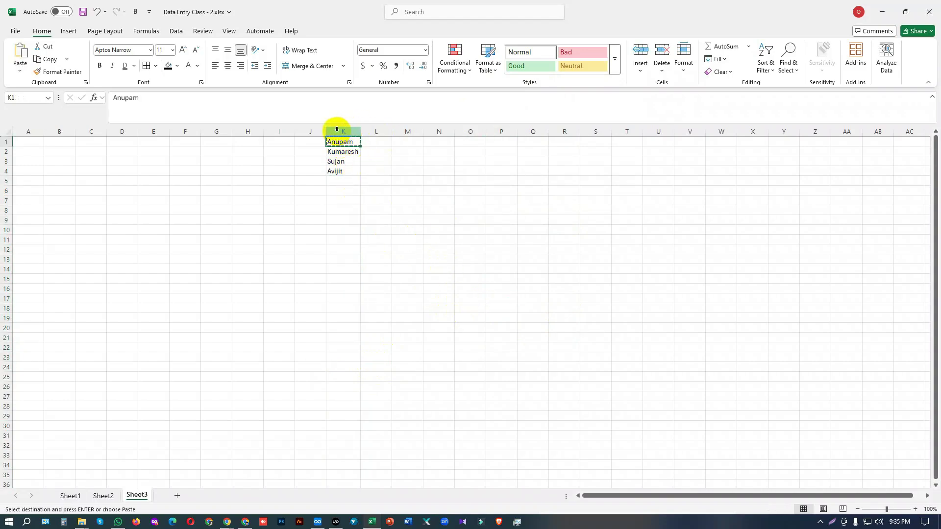
pyautogui.click(342, 239)
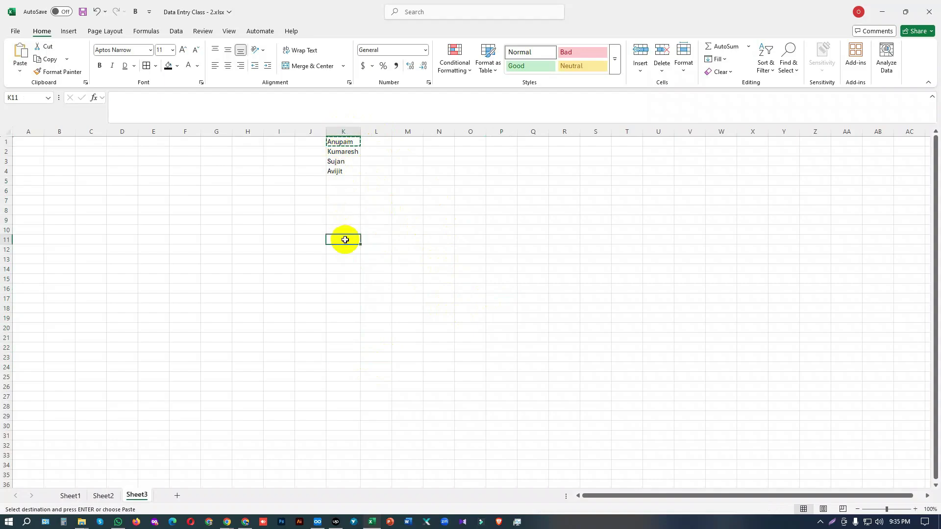
pyautogui.hotkey('ctrl', 'v')
pyautogui.click(462, 290)
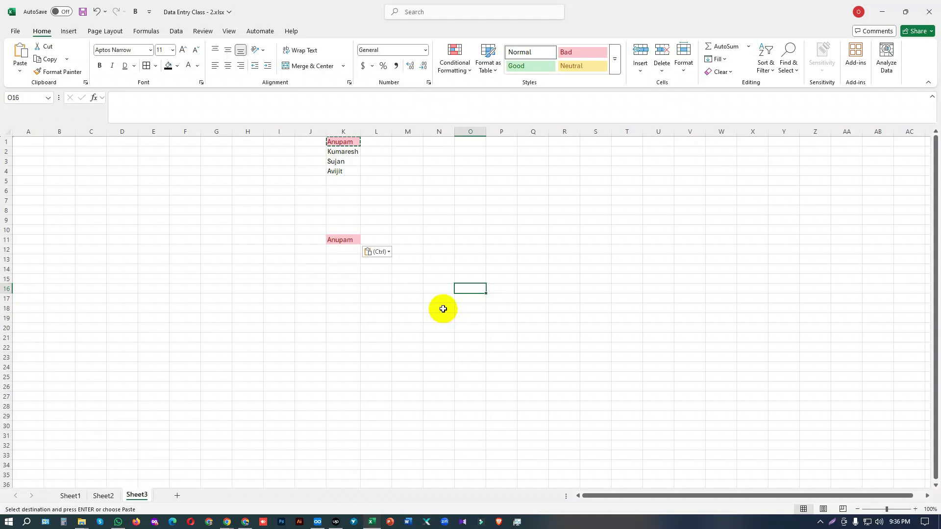
pyautogui.click(343, 132)
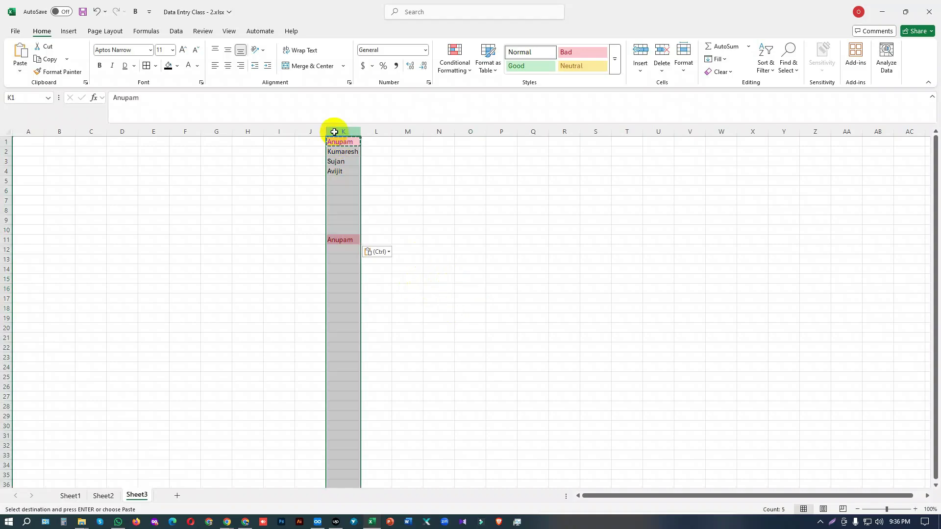
pyautogui.click(343, 241)
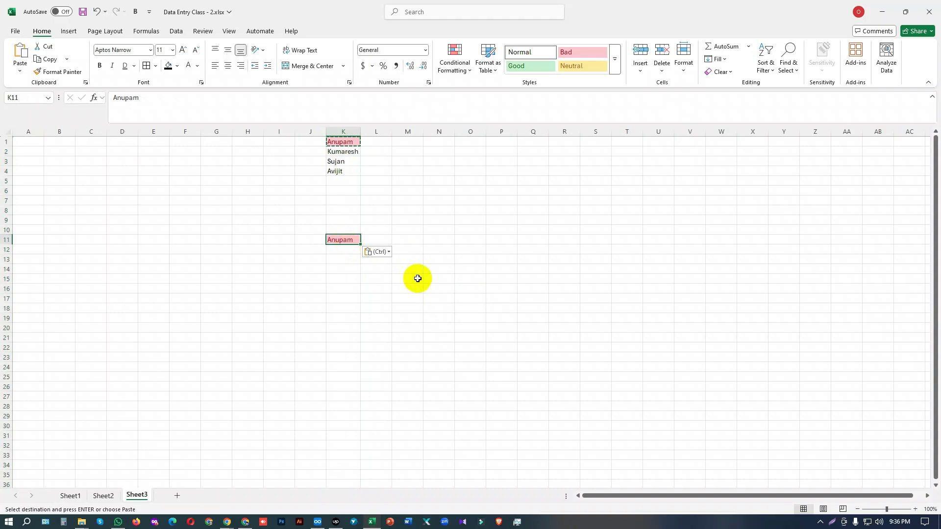
# - Copy the name from K4 into K18 to test the duplicate highlighting with a second name
pyautogui.click(348, 172)
pyautogui.hotkey('ctrl', 'c')
pyautogui.click(344, 307)
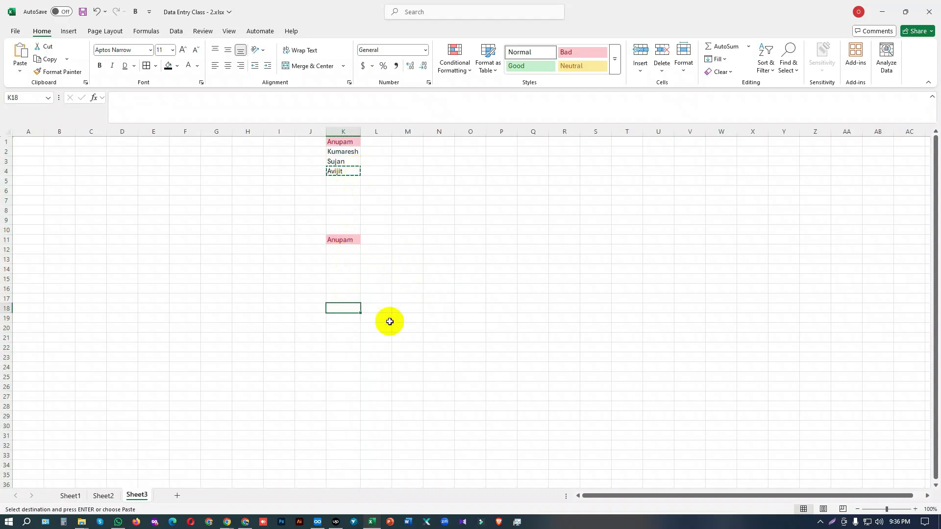
pyautogui.hotkey('ctrl', 'v')
pyautogui.click(425, 319)
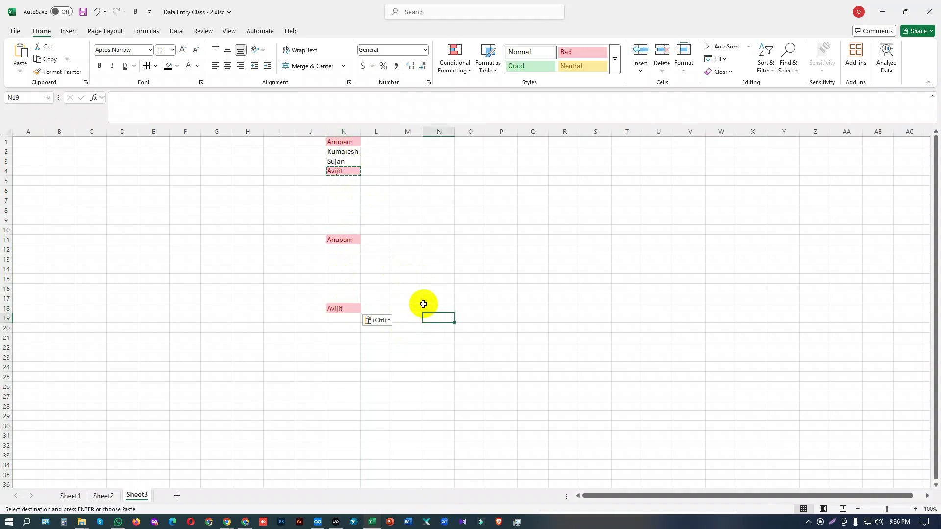
pyautogui.click(352, 307)
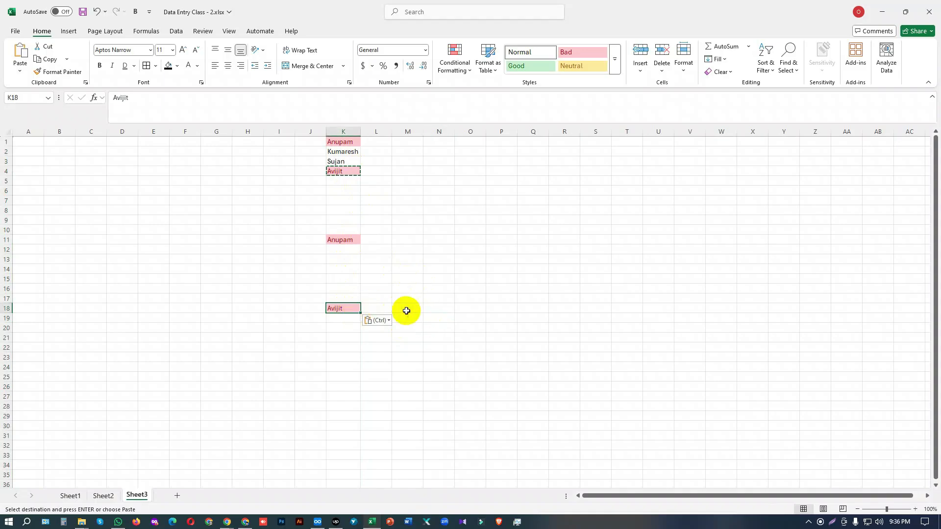
# - Undo the paste in K18 and clear the copied name from K11
pyautogui.hotkey('ctrl', 'z')
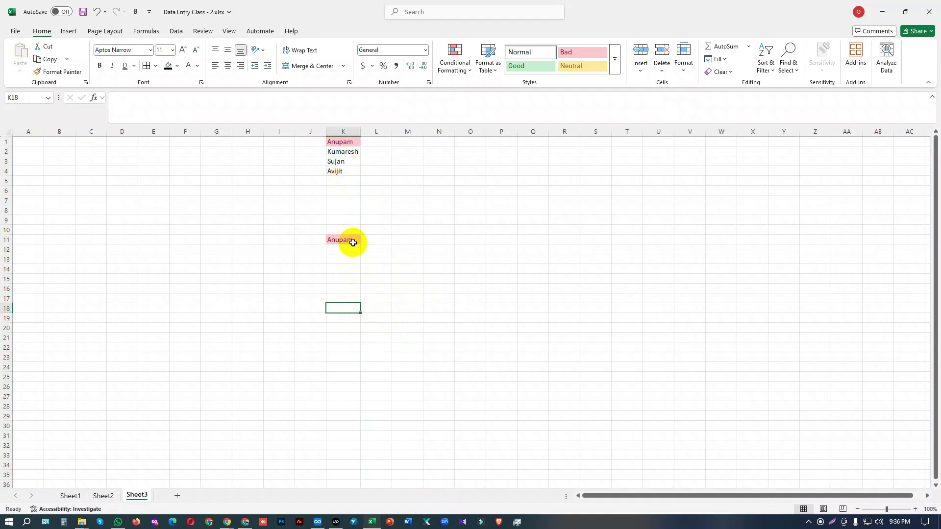
pyautogui.click(354, 239)
pyautogui.press('Delete')
pyautogui.click(434, 309)
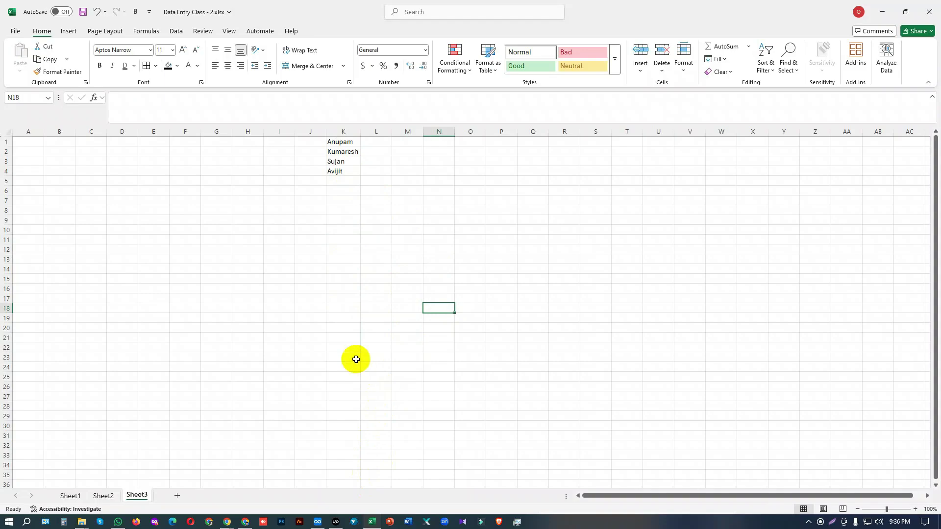
# - Save the workbook under its existing name
pyautogui.click(14, 31)
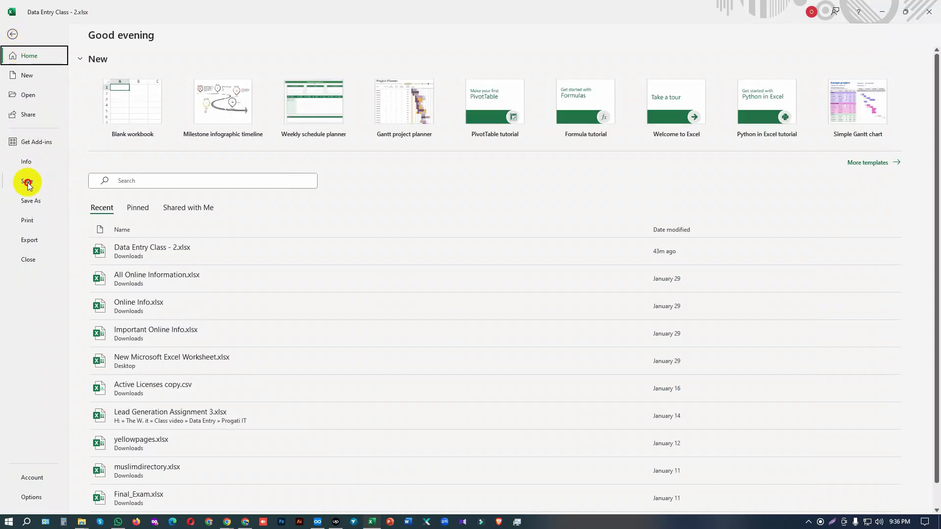
pyautogui.click(27, 181)
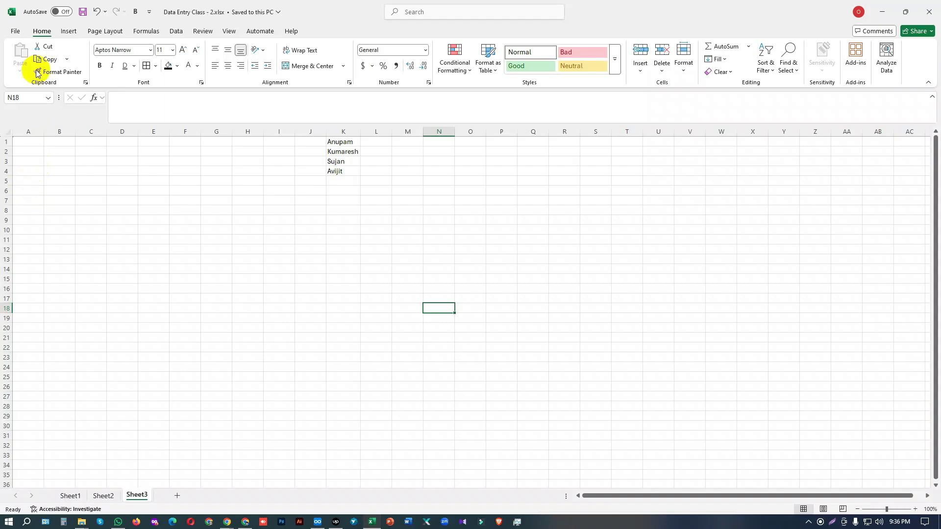
# - Review the Save As location and available file types for the workbook, then return to Sheet3 without saving a copy
pyautogui.click(12, 31)
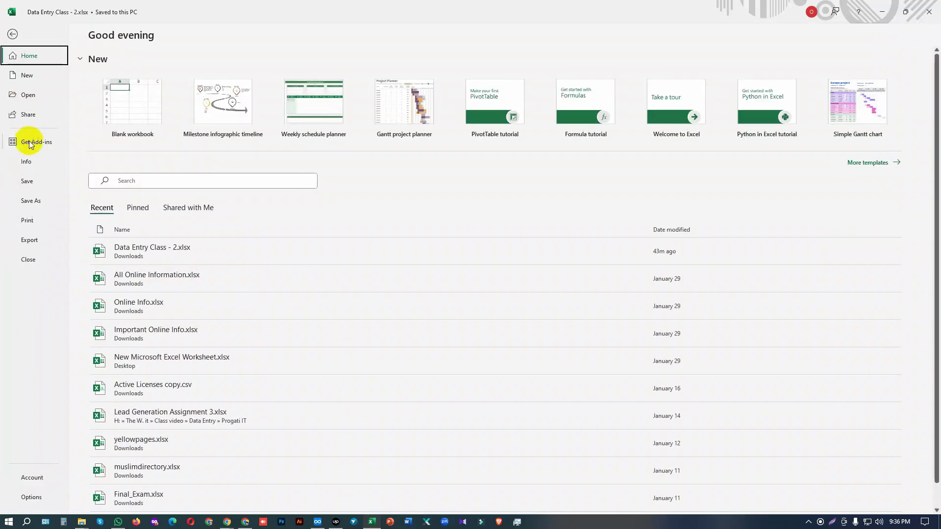
pyautogui.click(32, 201)
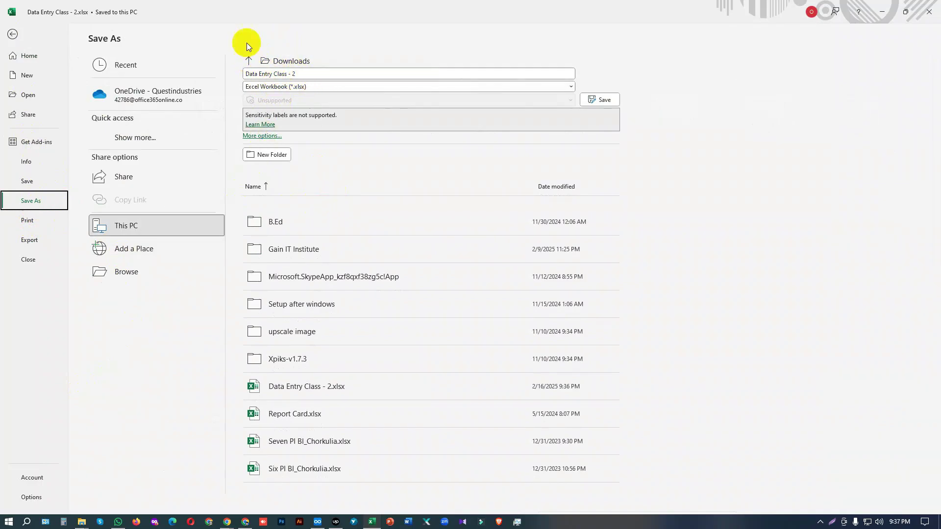
pyautogui.click(571, 86)
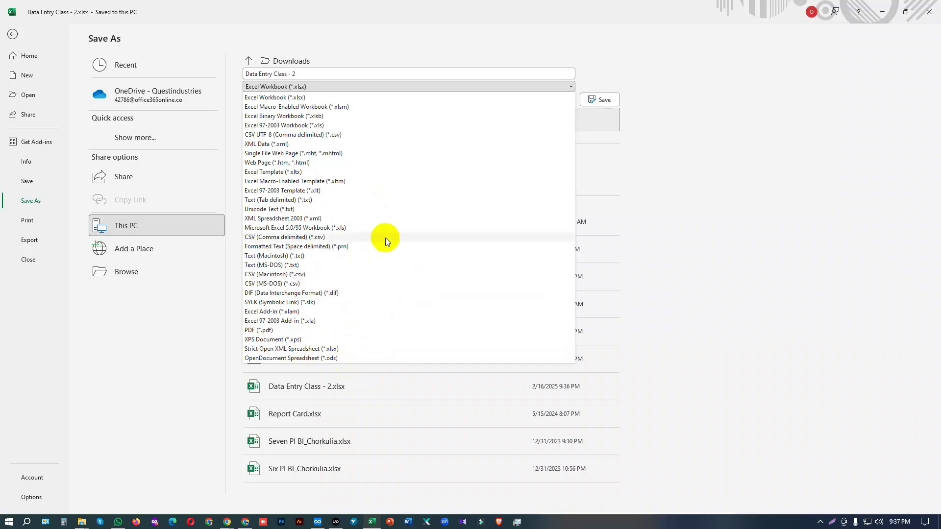
pyautogui.press('Escape')
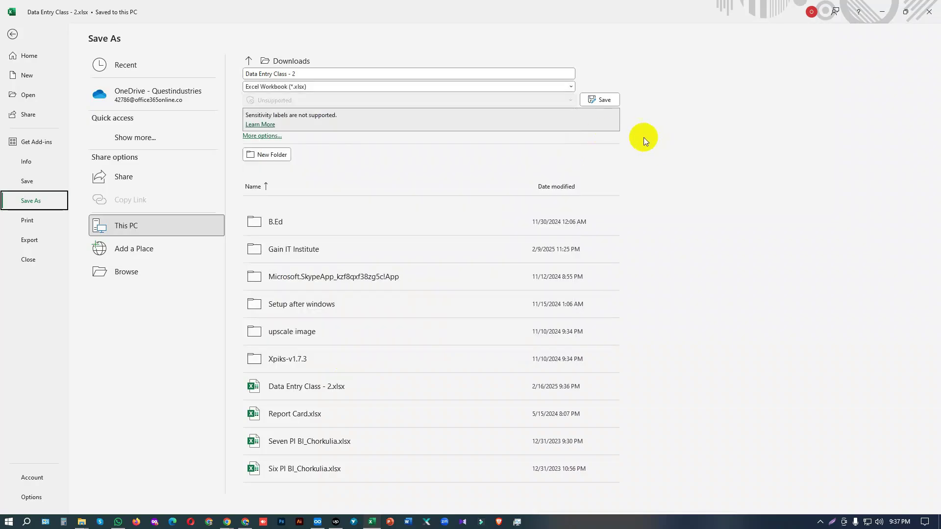
pyautogui.click(12, 35)
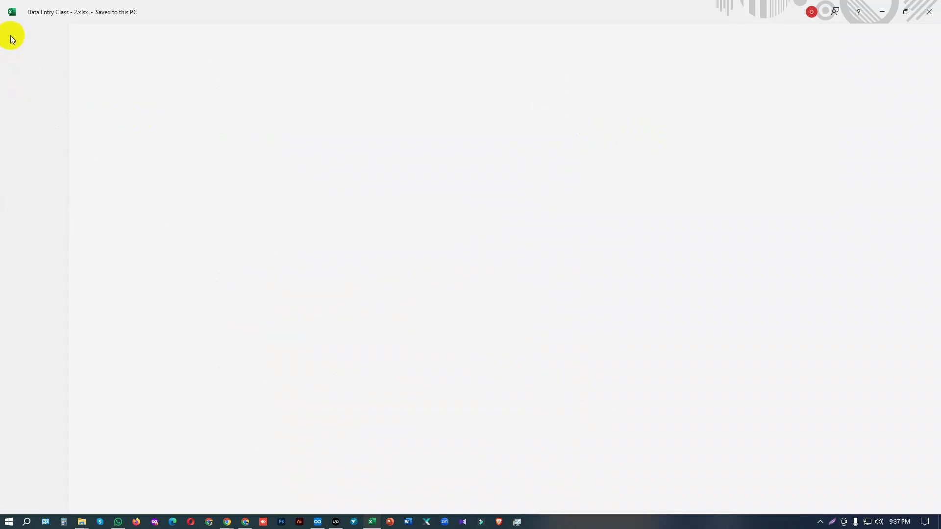
pyautogui.click(225, 298)
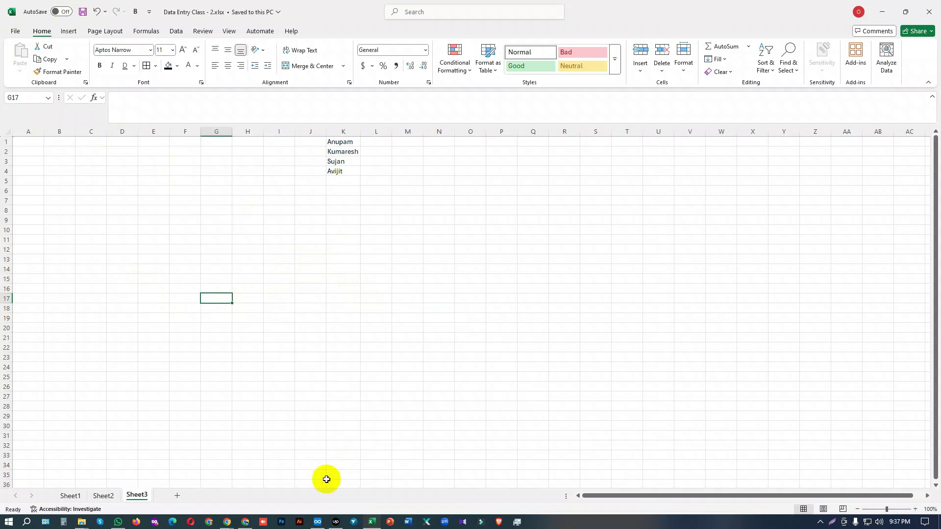
# - Read the Sheet_1 task of the Class 02 Assignment in the Dynalist outline and return to Excel
pyautogui.click(317, 522)
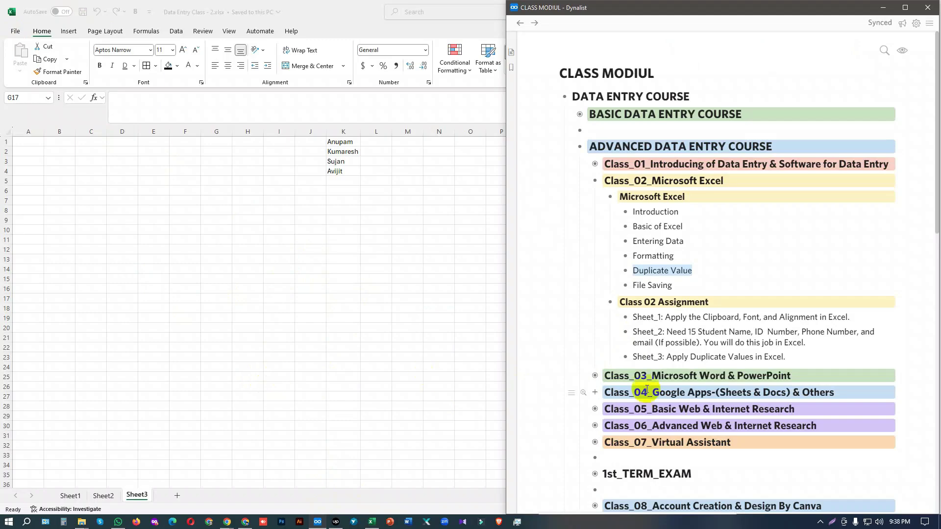
pyautogui.moveTo(635, 318); pyautogui.dragTo(853, 317)
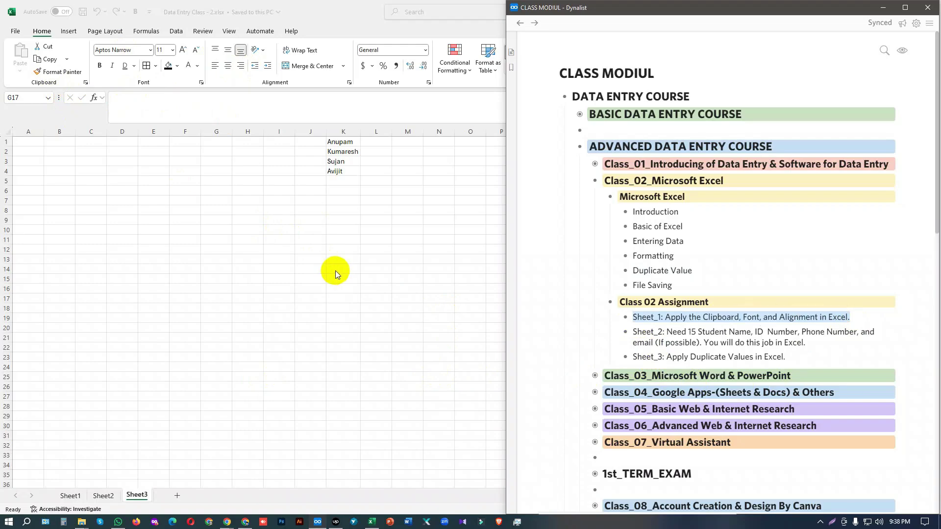
pyautogui.hotkey('alt', 'Tab')
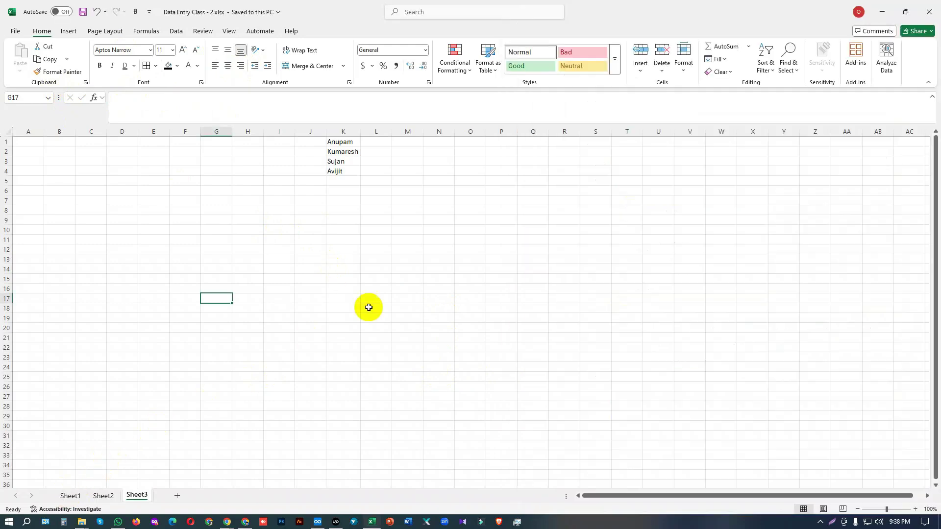
# - Copy cell G7 on Sheet1 and narrow column G
pyautogui.click(68, 495)
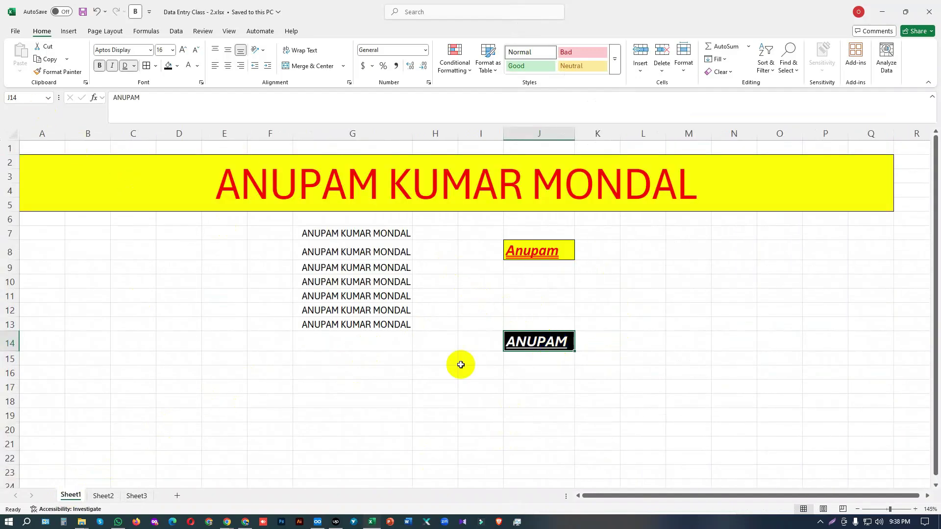
pyautogui.click(343, 233)
pyautogui.hotkey('ctrl', 'c')
pyautogui.click(332, 403)
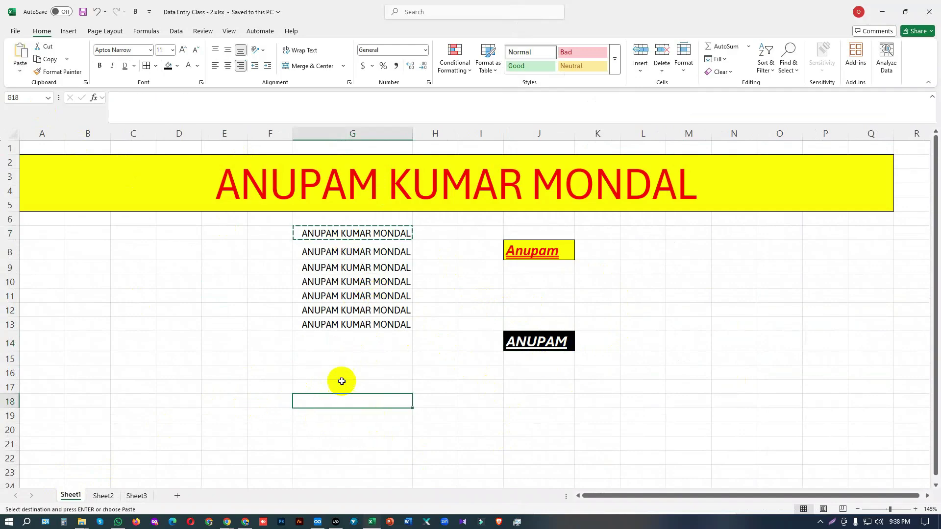
pyautogui.moveTo(413, 139); pyautogui.dragTo(361, 137)
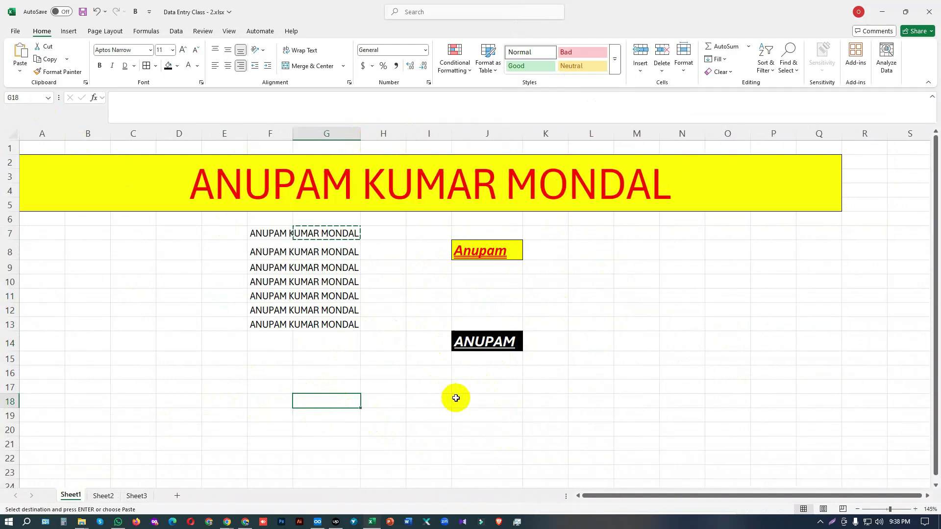
pyautogui.scroll(-3, 375, 392)
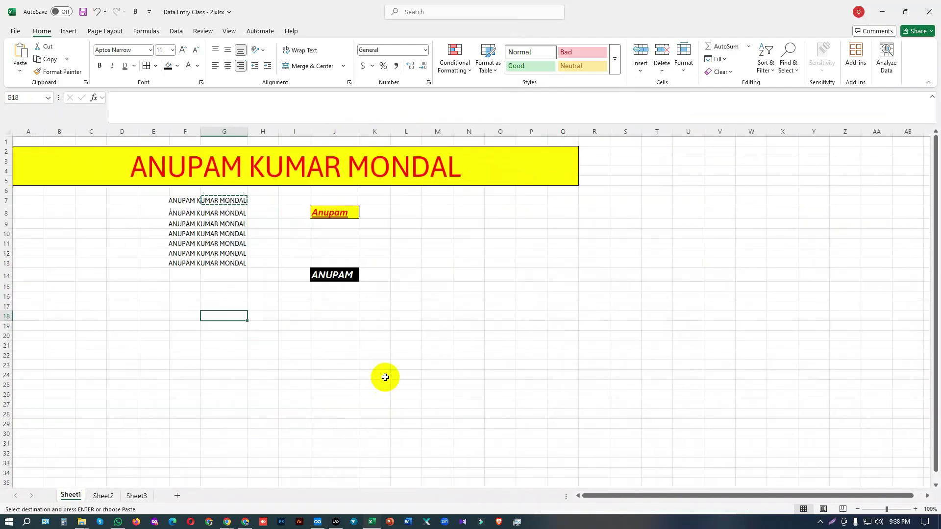
# - Paste the copied name into cell M15 and left-align it
pyautogui.click(438, 287)
pyautogui.hotkey('ctrl', 'v')
pyautogui.click(466, 353)
pyautogui.click(437, 288)
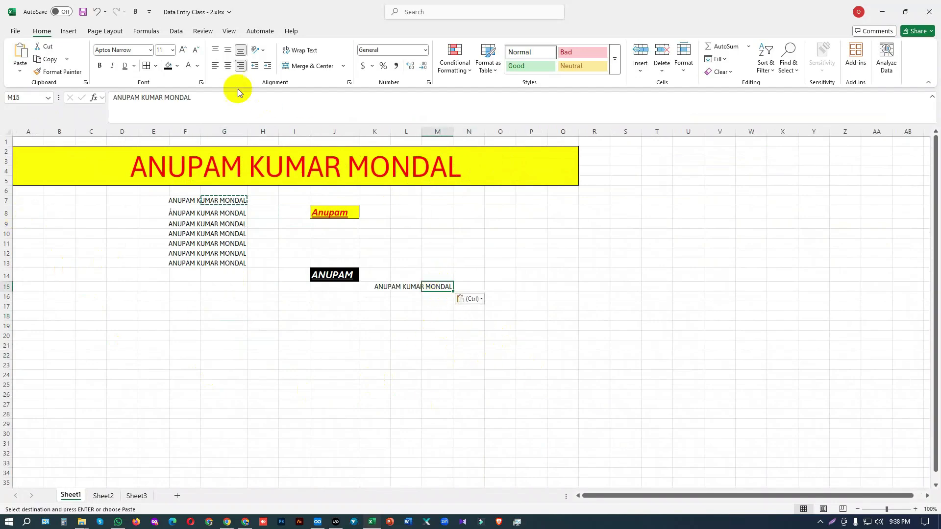
pyautogui.click(214, 65)
pyautogui.click(536, 360)
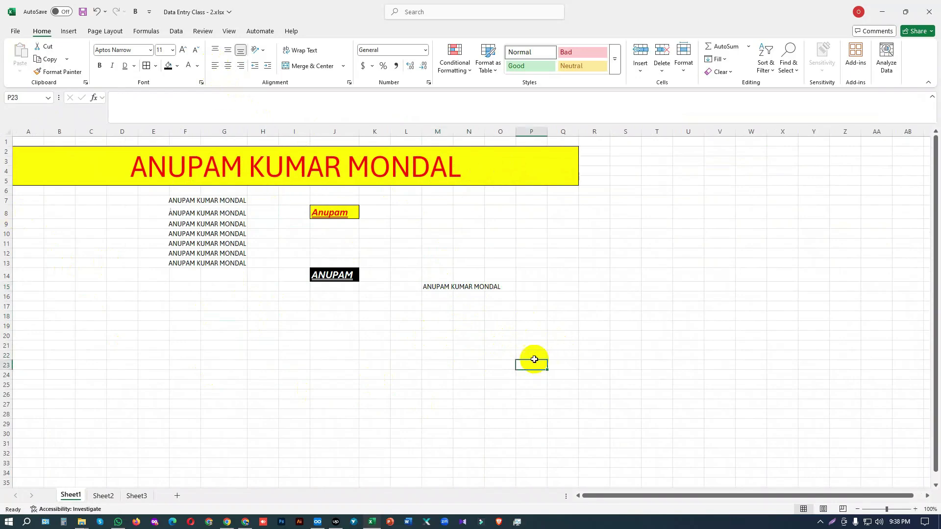
# - Edit the text in cell M15 so that only the first name remains
pyautogui.click(449, 287)
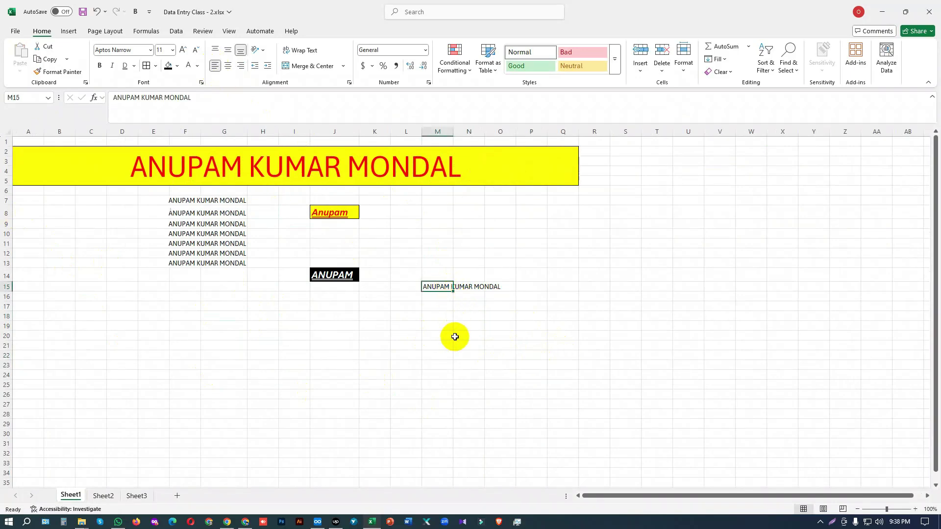
pyautogui.doubleClick(449, 288)
pyautogui.press('Delete')
pyautogui.press('Delete')
pyautogui.press('Delete')
pyautogui.press('Delete')
pyautogui.press('Delete')
pyautogui.click(464, 364)
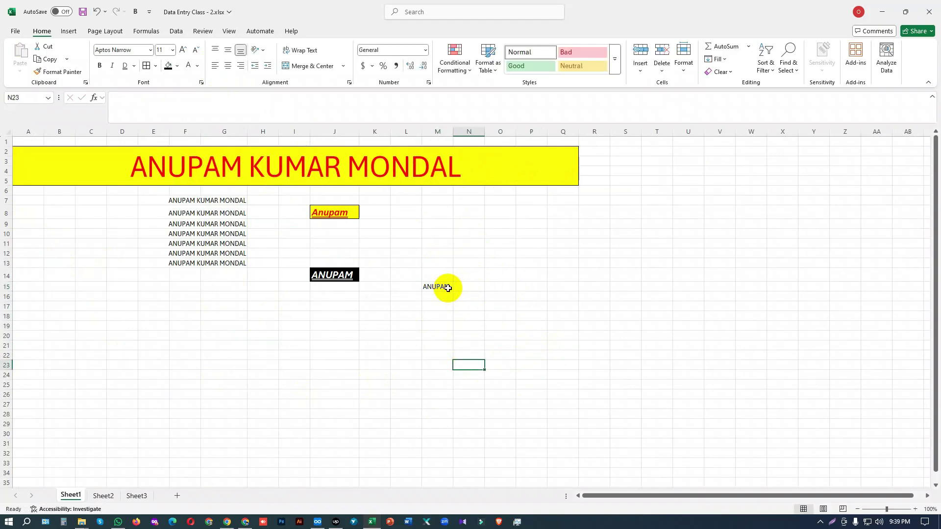
# - Fill cell M15 with yellow and enter the label "Fill Color" in cell O15
pyautogui.click(440, 287)
pyautogui.click(177, 66)
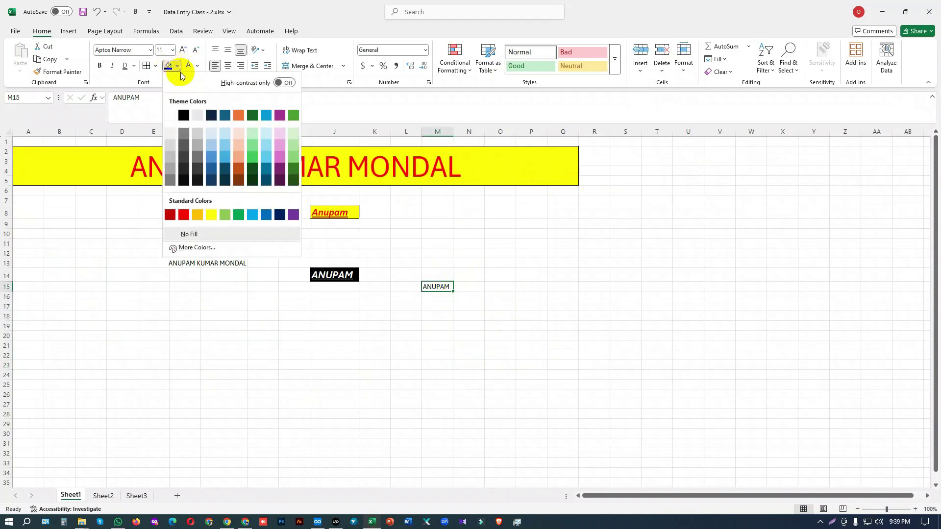
pyautogui.click(211, 214)
pyautogui.click(497, 384)
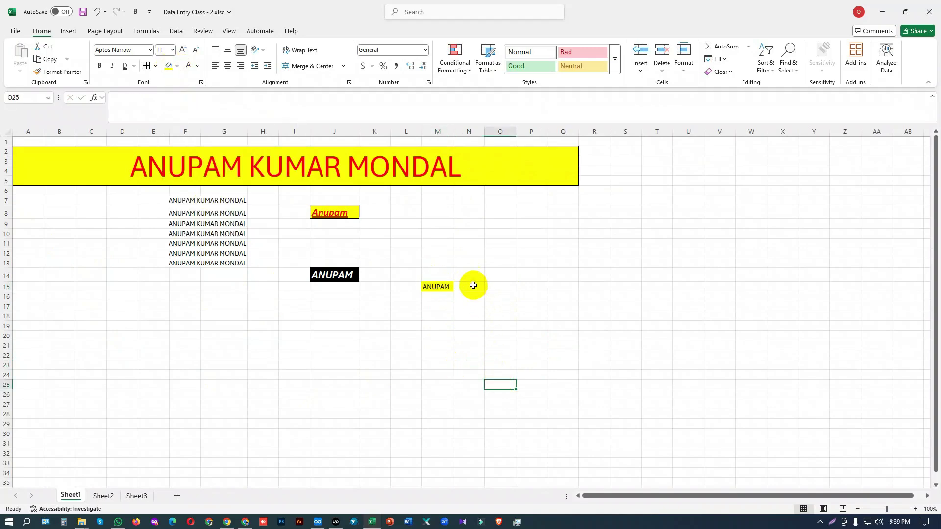
pyautogui.click(496, 289)
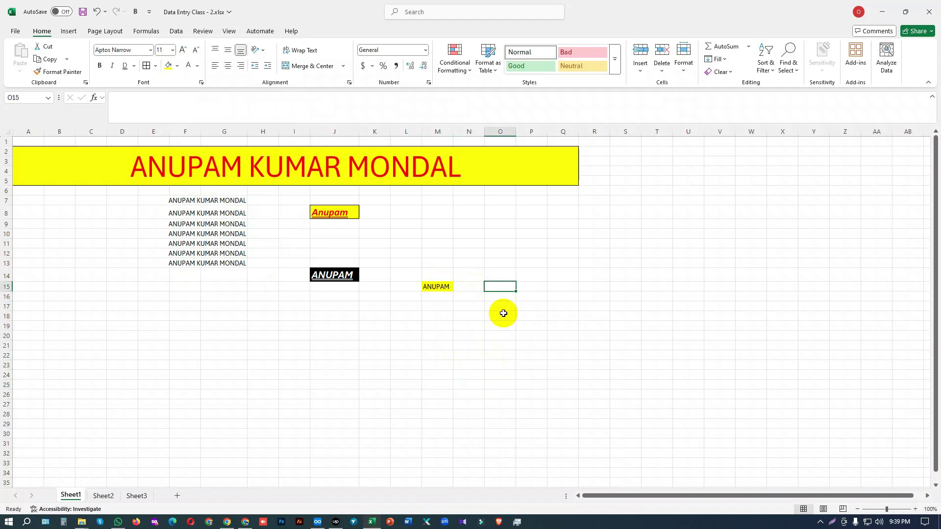
pyautogui.write('Fill Color')
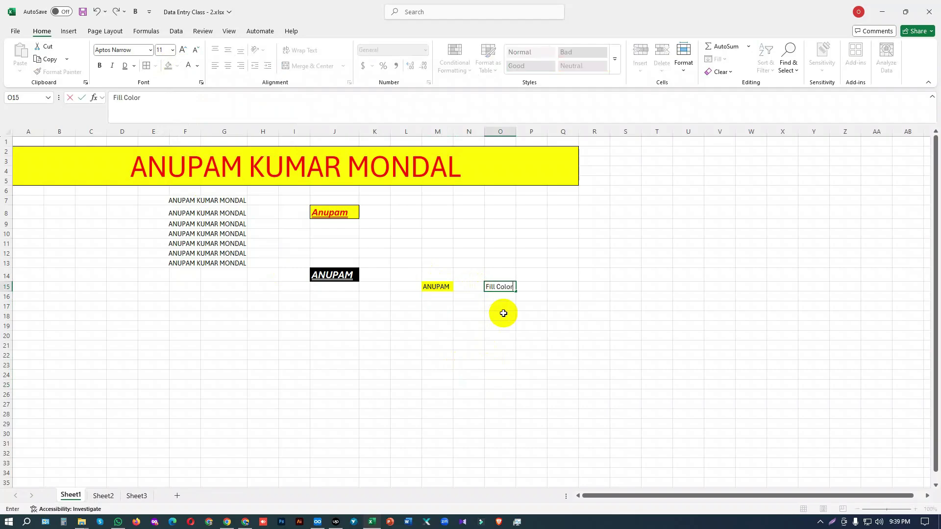
pyautogui.click(558, 334)
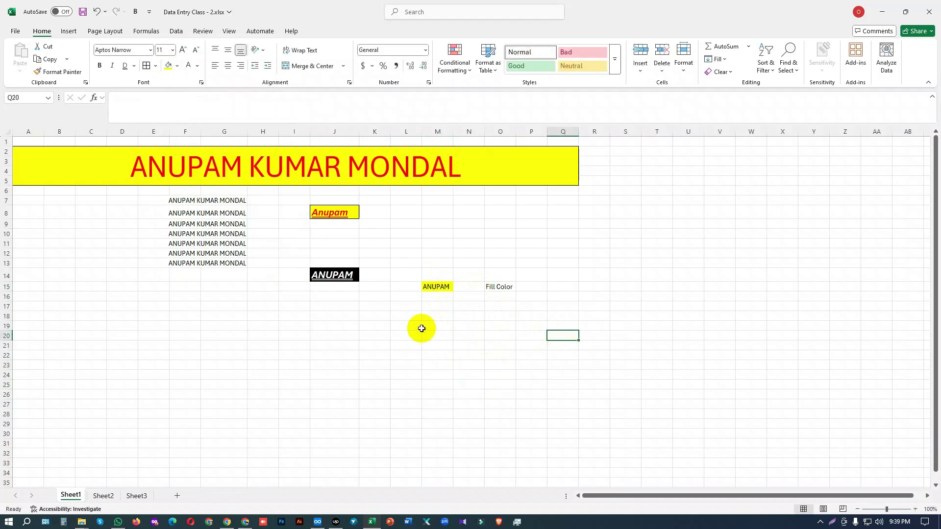
# - Enter the same first name in cell M16 and fill it down to cell M26
pyautogui.click(434, 306)
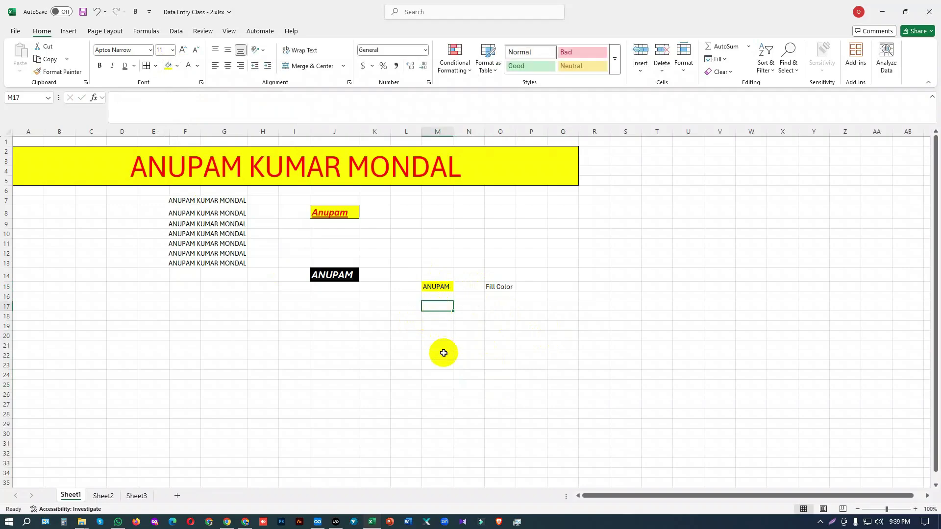
pyautogui.click(442, 296)
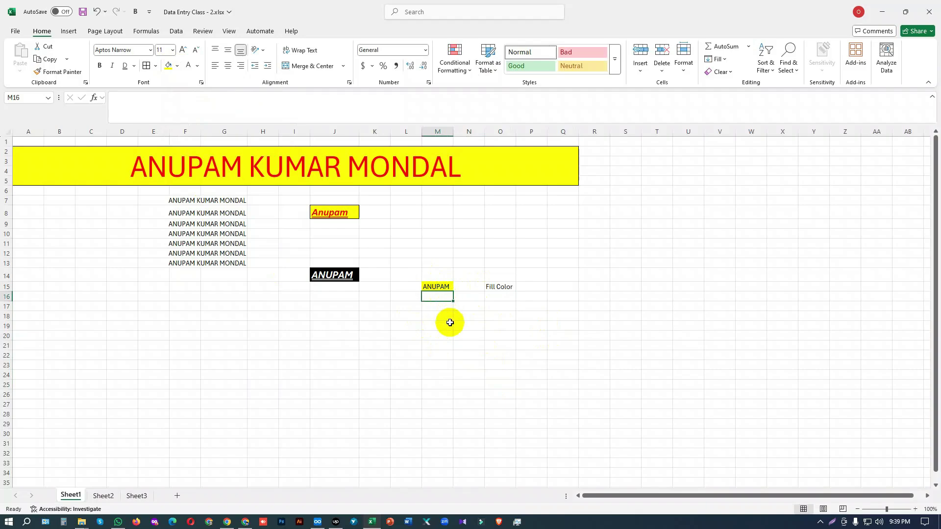
pyautogui.write('ANUPAM')
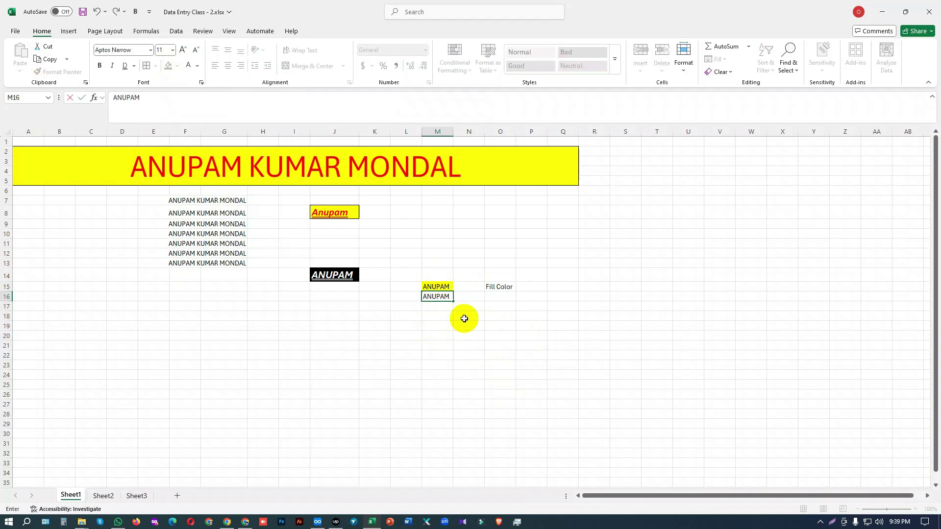
pyautogui.click(505, 343)
pyautogui.click(449, 299)
pyautogui.moveTo(451, 303); pyautogui.dragTo(453, 398)
pyautogui.click(552, 373)
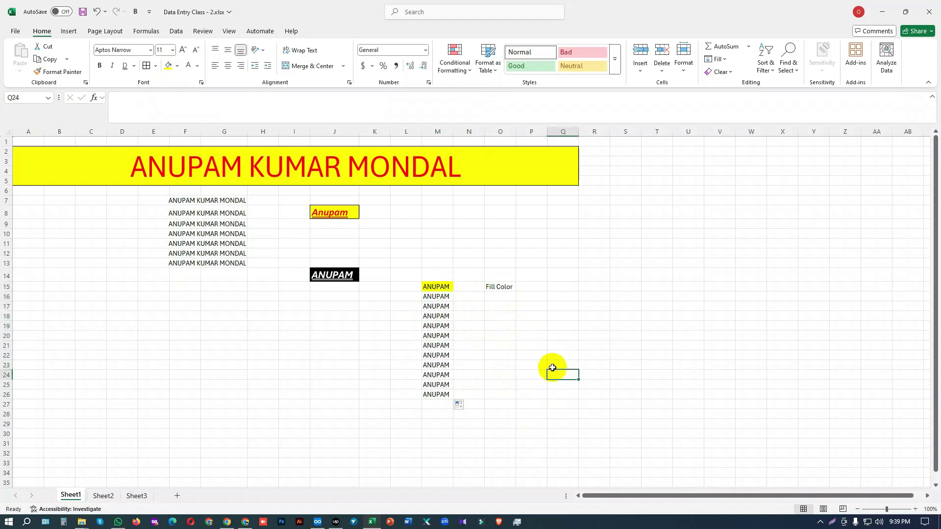
# - Make the name in cell M16 bold and enter the label "Bold" in cell O16
pyautogui.click(444, 297)
pyautogui.click(99, 66)
pyautogui.click(496, 297)
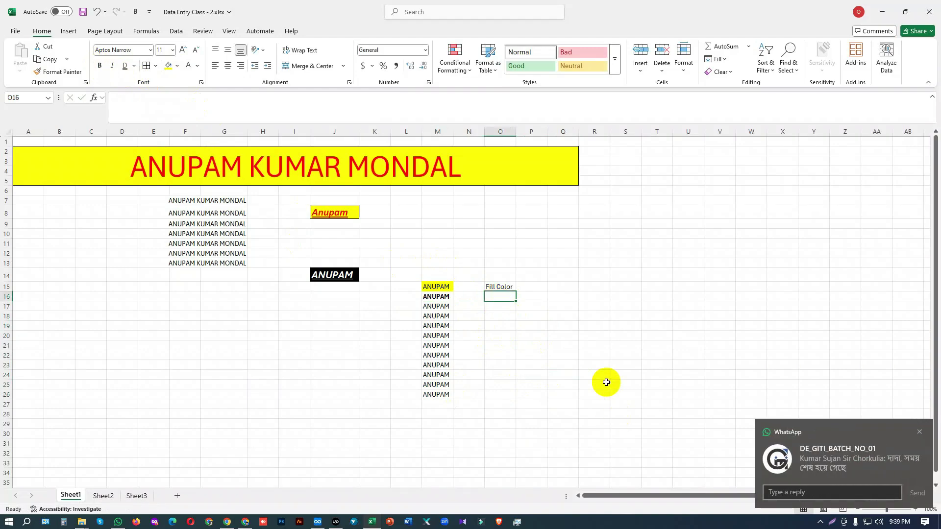
pyautogui.write('Bold')
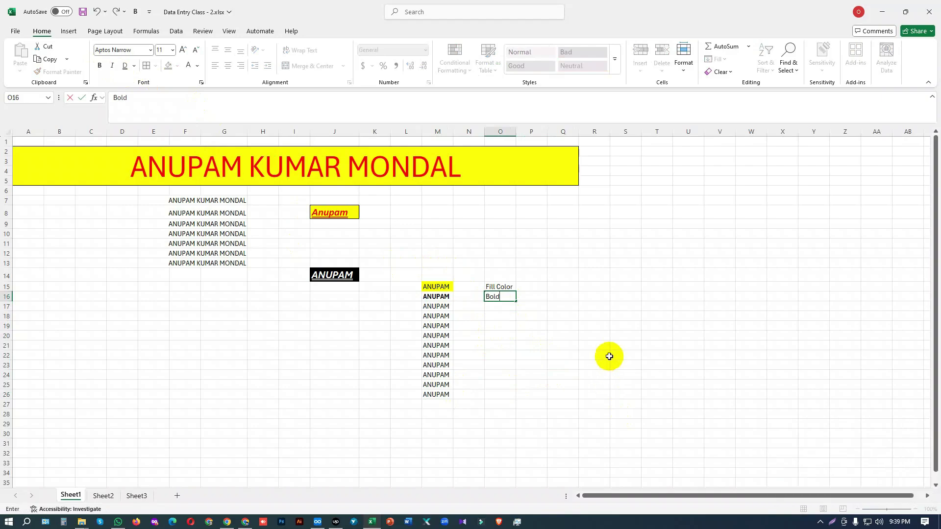
pyautogui.click(498, 328)
# - Italicize the name in cell M17 and select cell O17 for its label
pyautogui.click(446, 307)
pyautogui.click(112, 65)
pyautogui.click(498, 308)
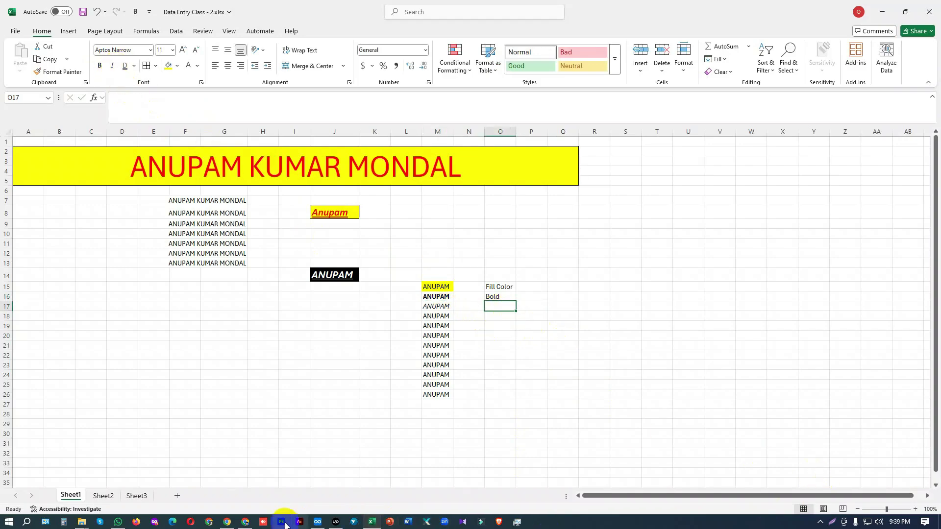
# - Switch to Chrome and bring up the Google Meet page
pyautogui.click(226, 522)
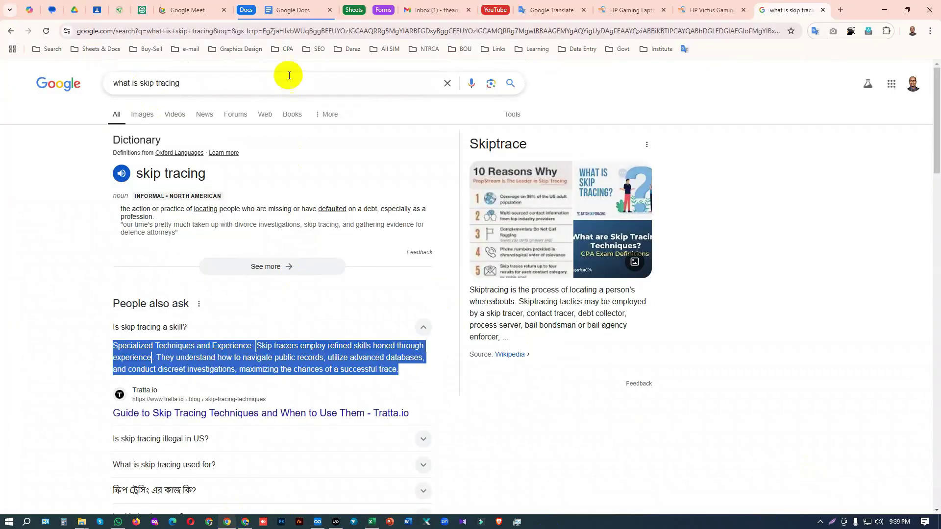
pyautogui.click(201, 10)
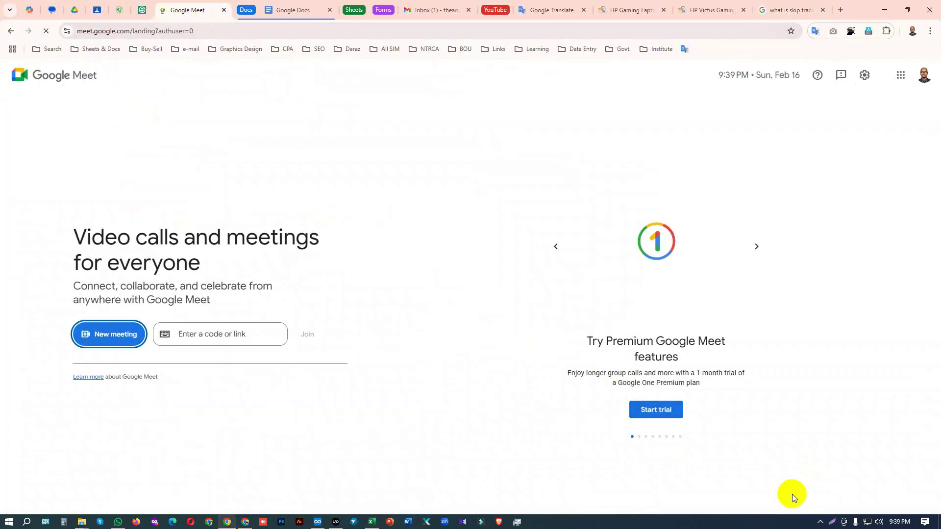